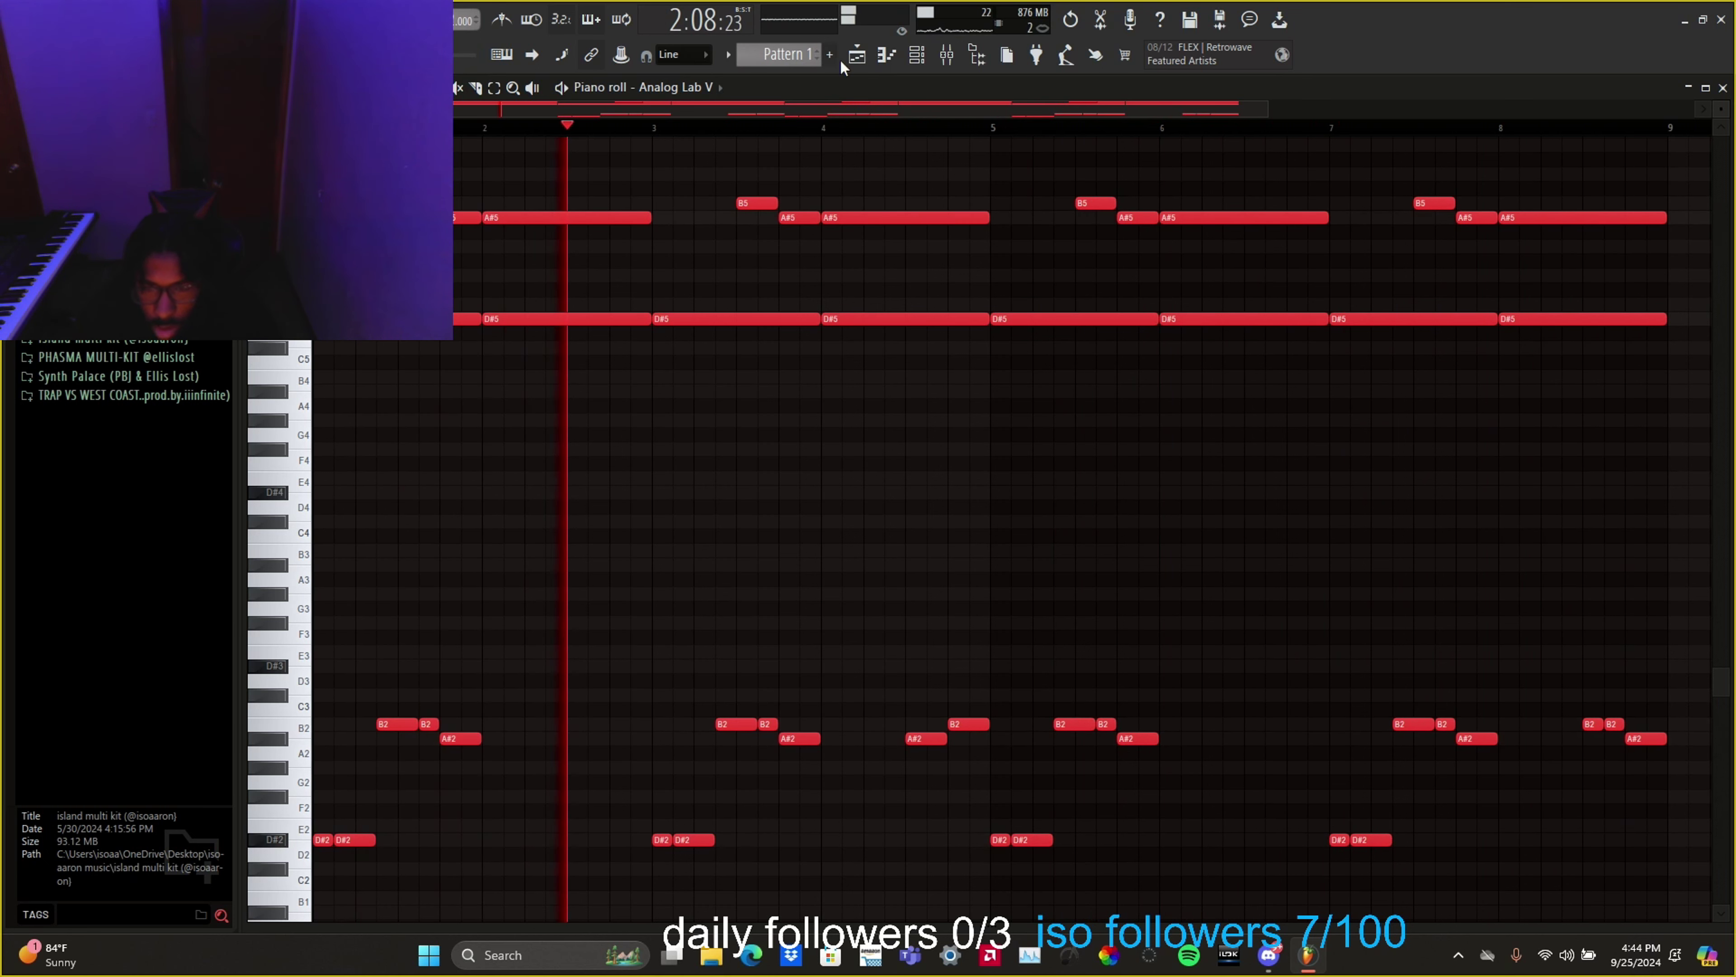
Step: Cut all the upper notes (B5, A#5 and D#5) out of Pattern 1, leaving only the low notes
scroll(947, 385, "up", 3)
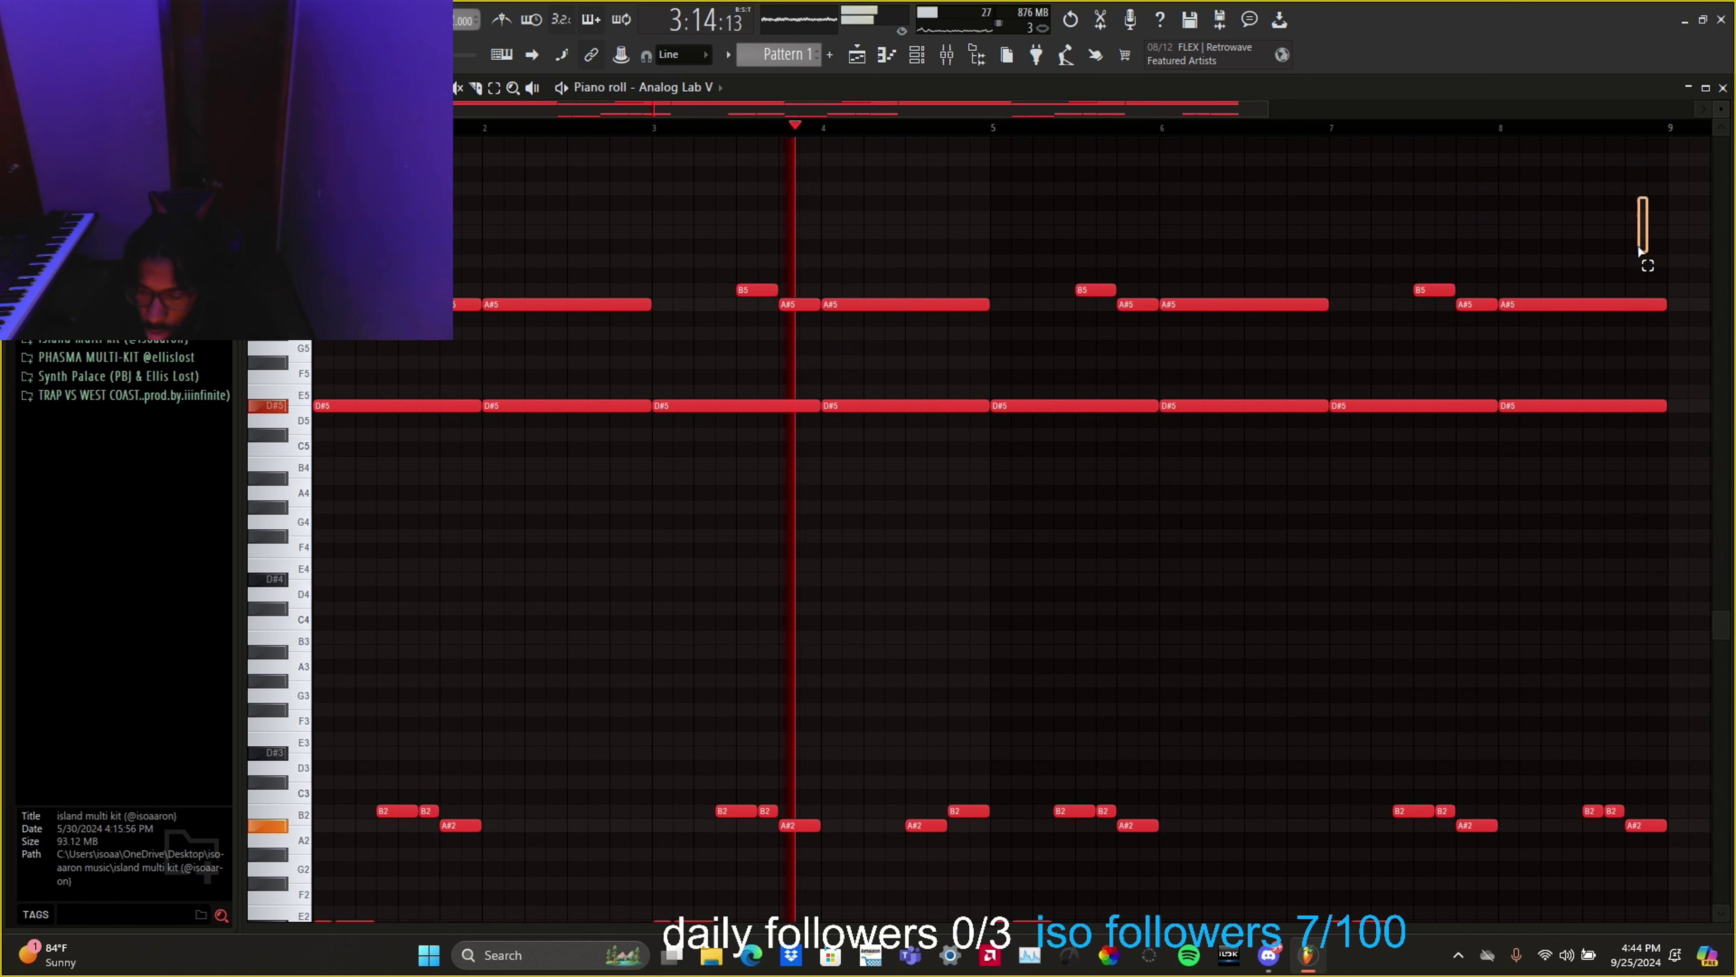
left_click_drag(1646, 199, 268, 535)
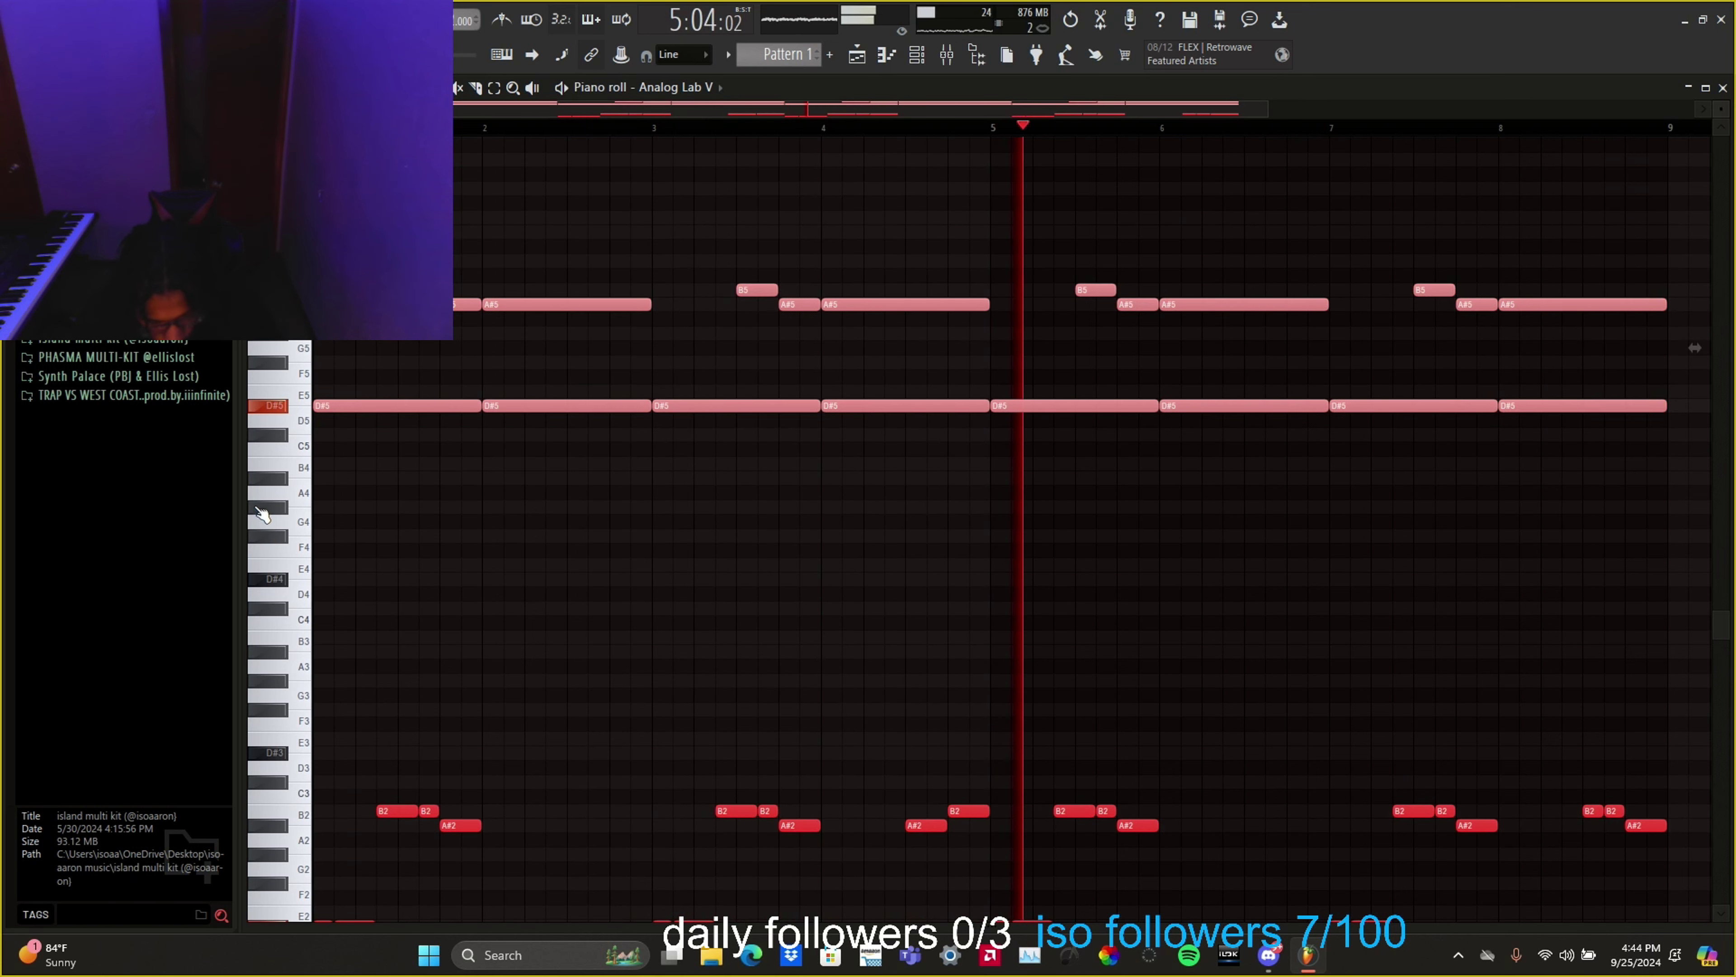
key("Delete")
scroll(625, 445, "down", 9)
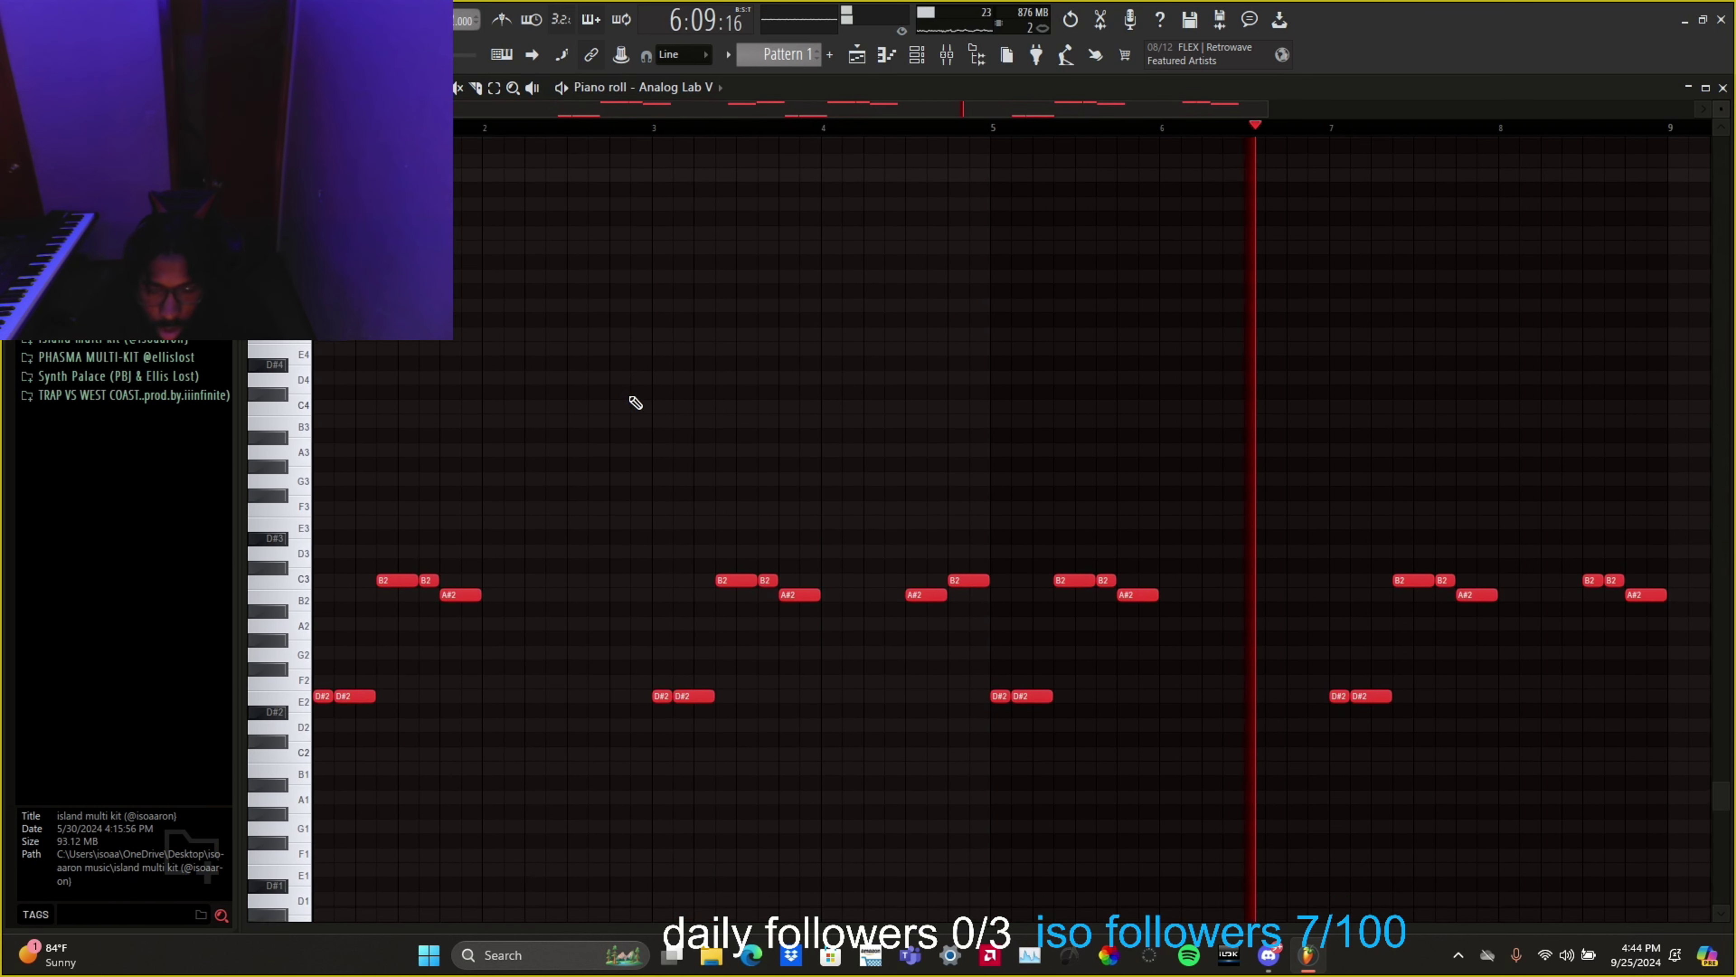
Step: Paste the cut upper notes into the piano roll of Analog Lab V #2 in Pattern 2
left_click(858, 58)
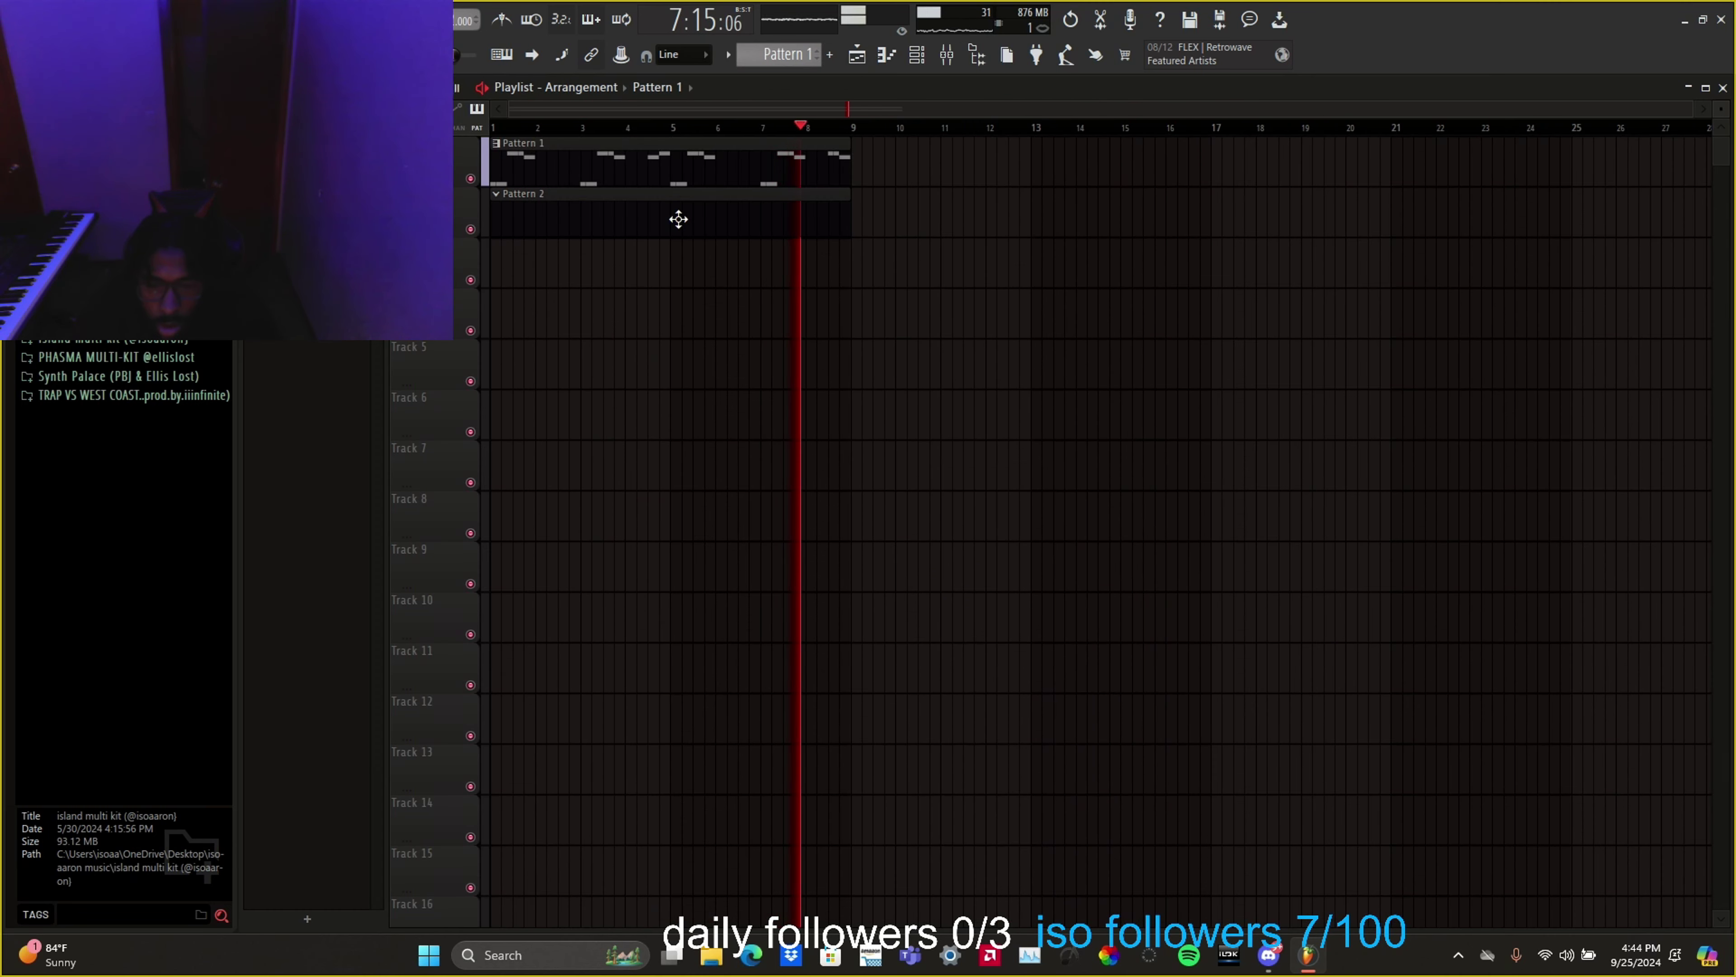
double_click(678, 213)
right_click(921, 375)
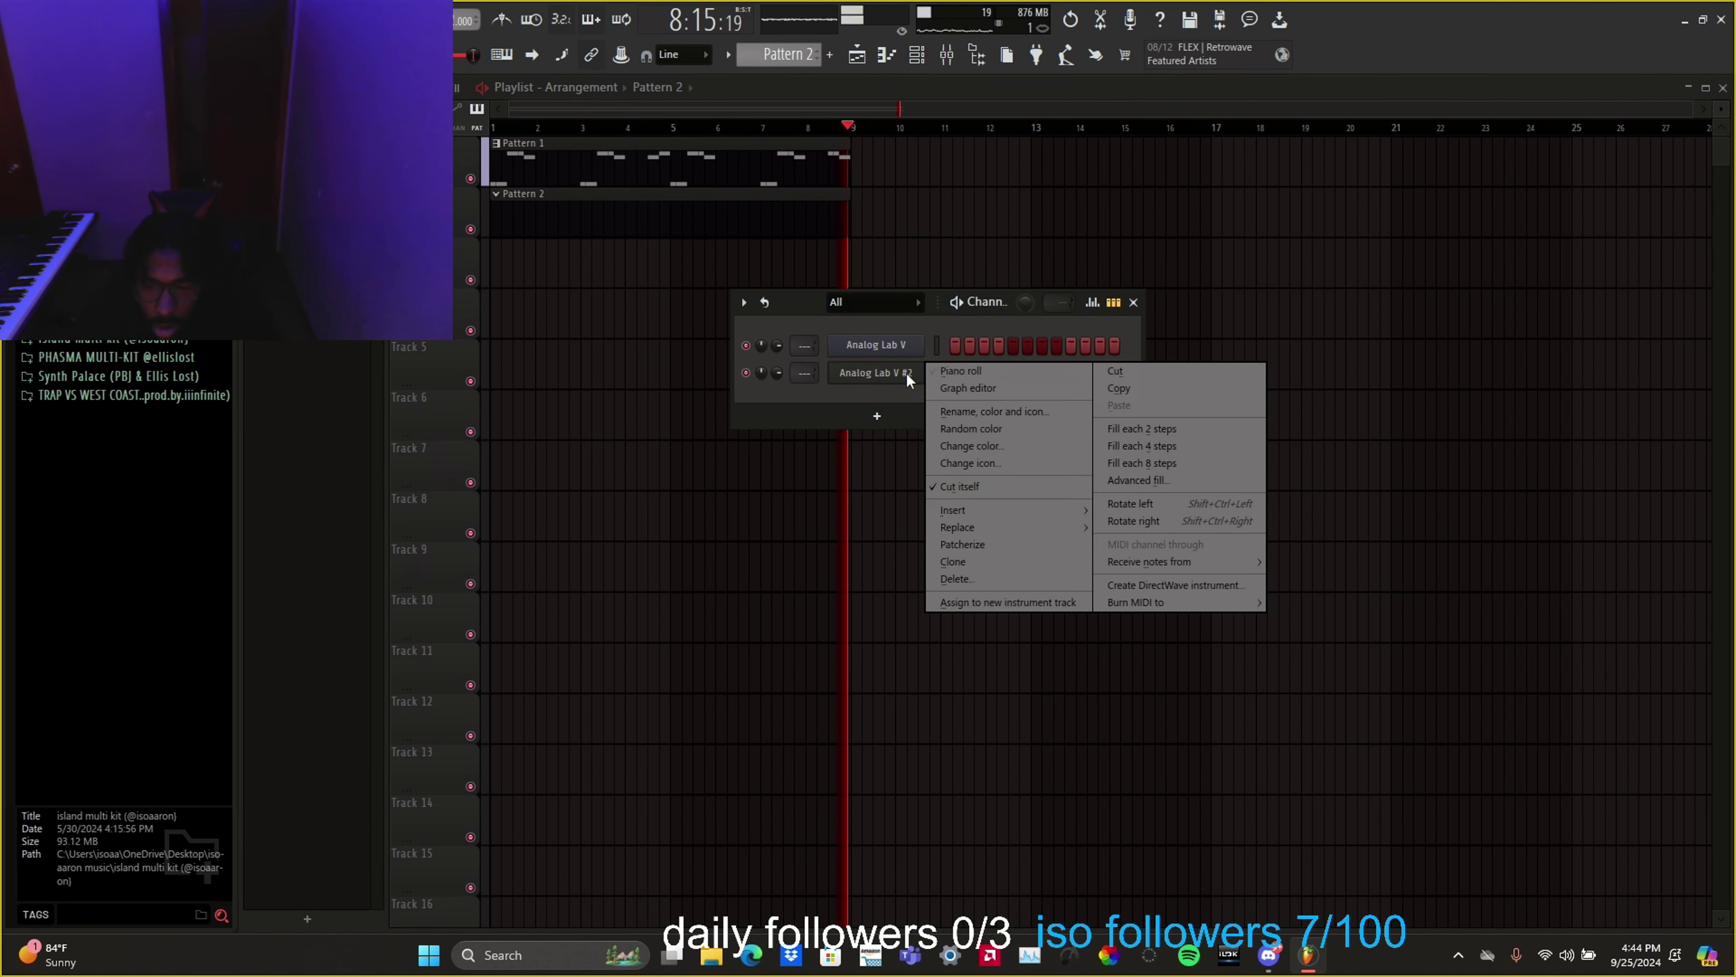
left_click(961, 371)
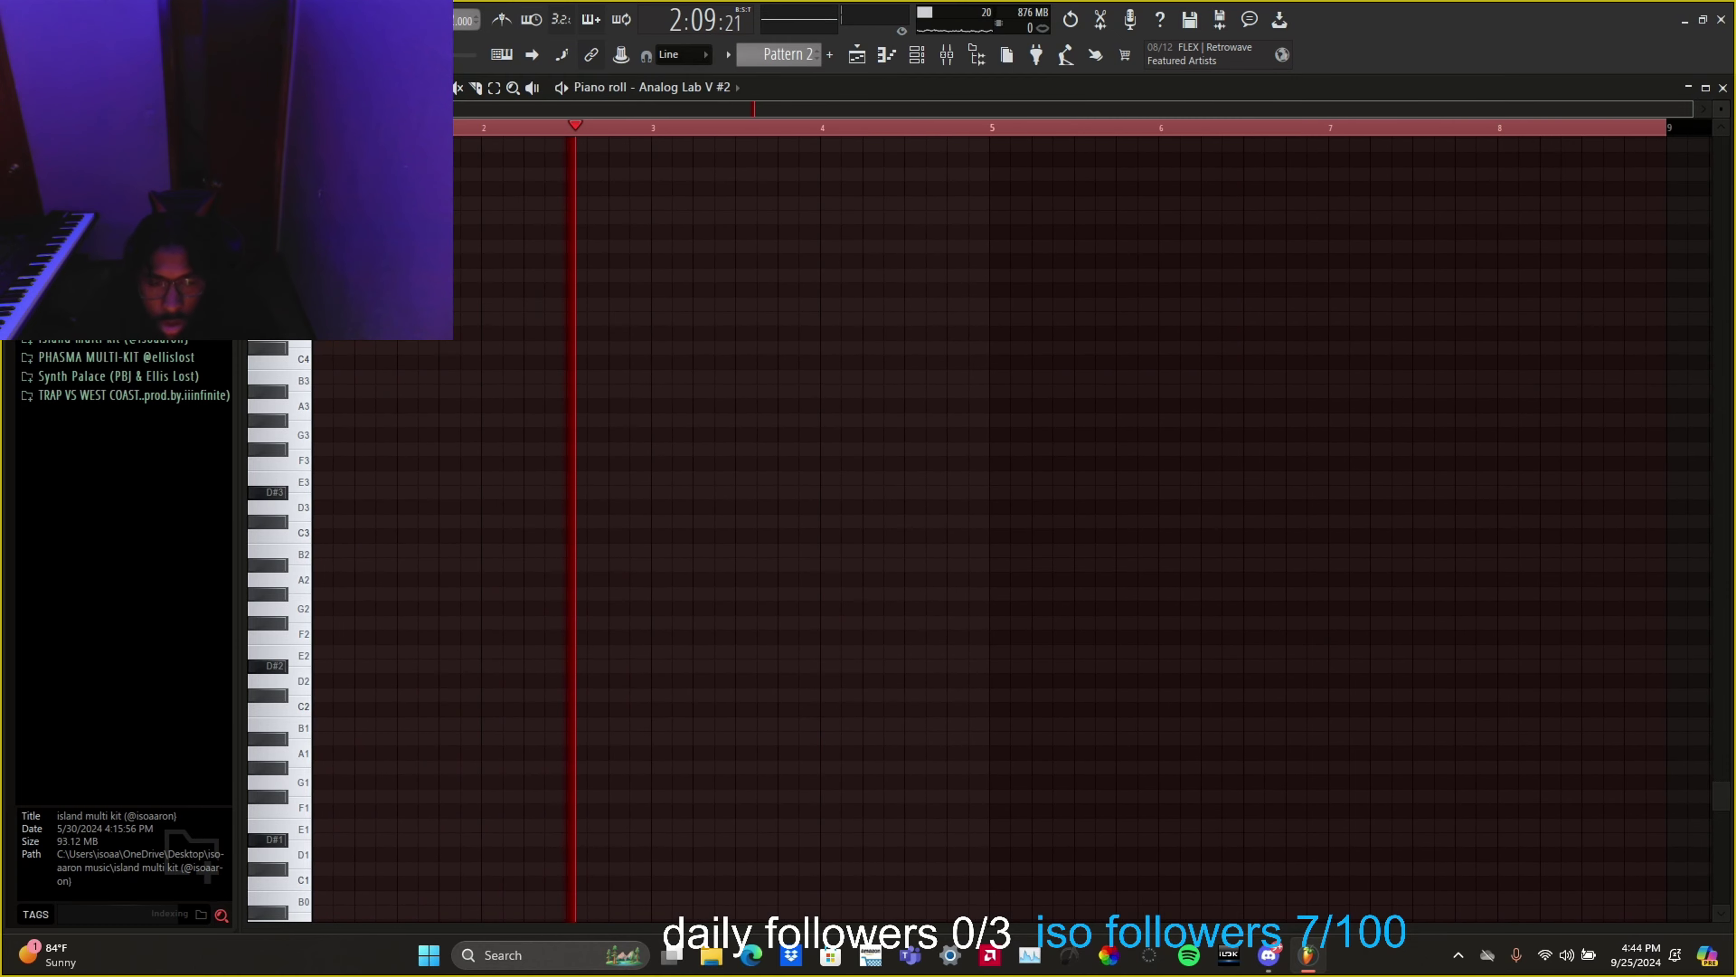
scroll(624, 411, "up", 6)
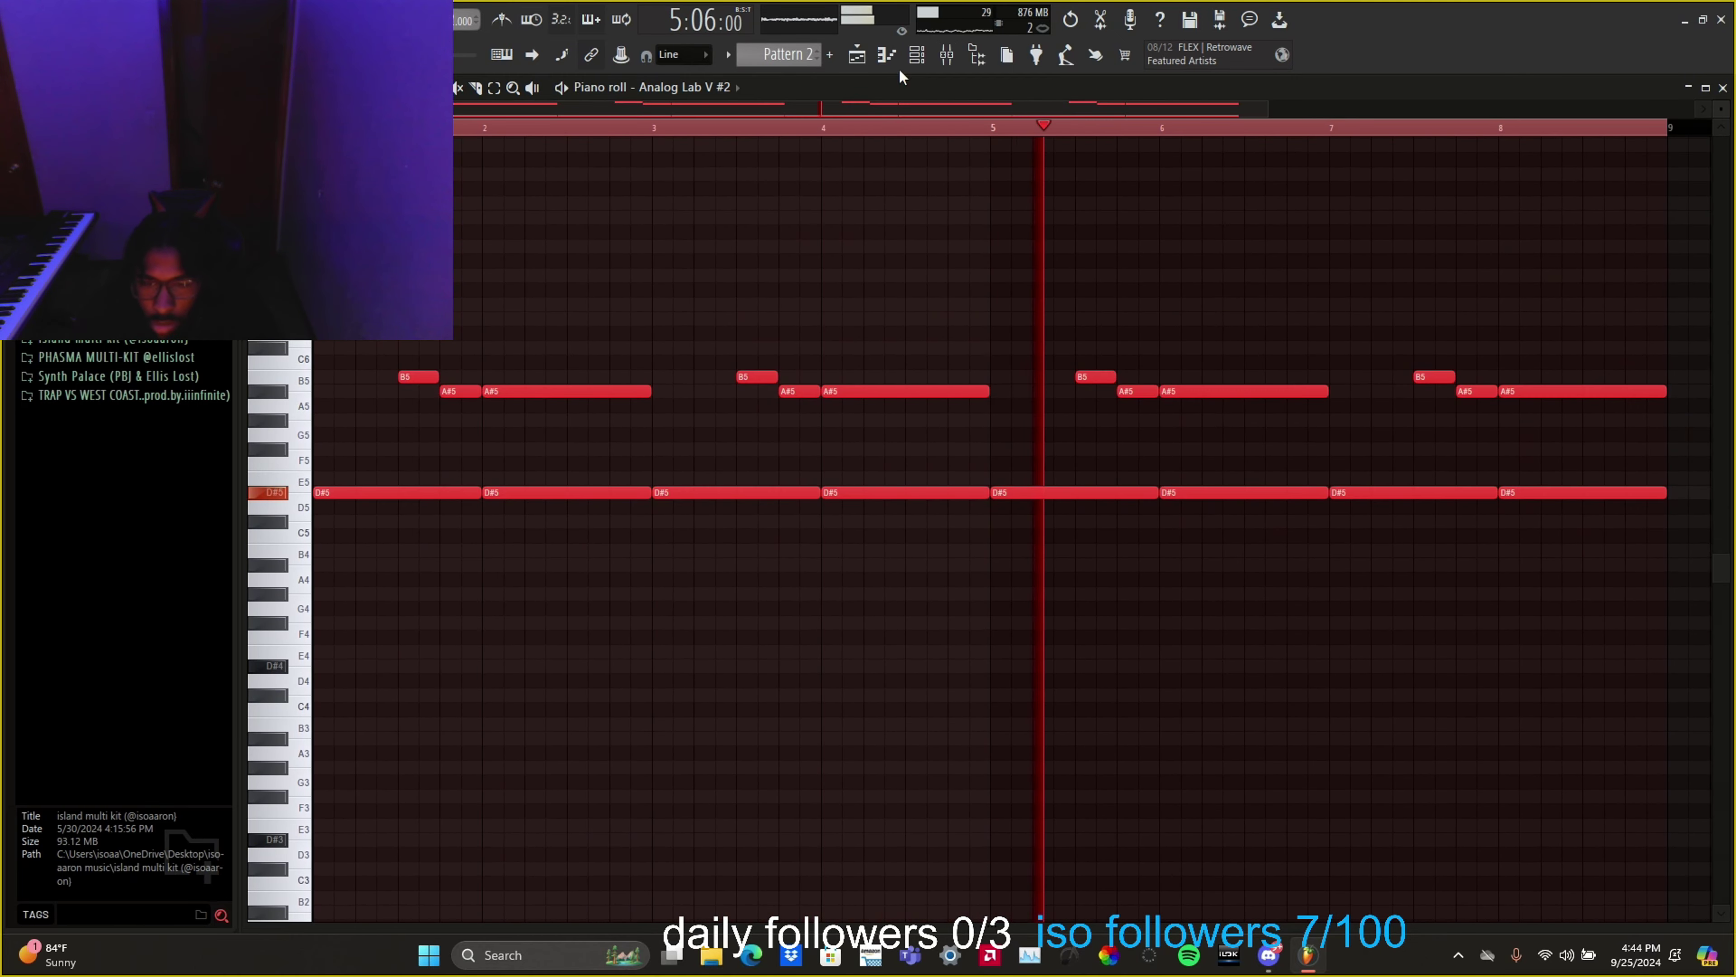
Step: Load the Fake Strings 1 preset from the CRYPTIC - ANALOG BANK in Analog Lab V #2
left_click(919, 56)
left_click(926, 60)
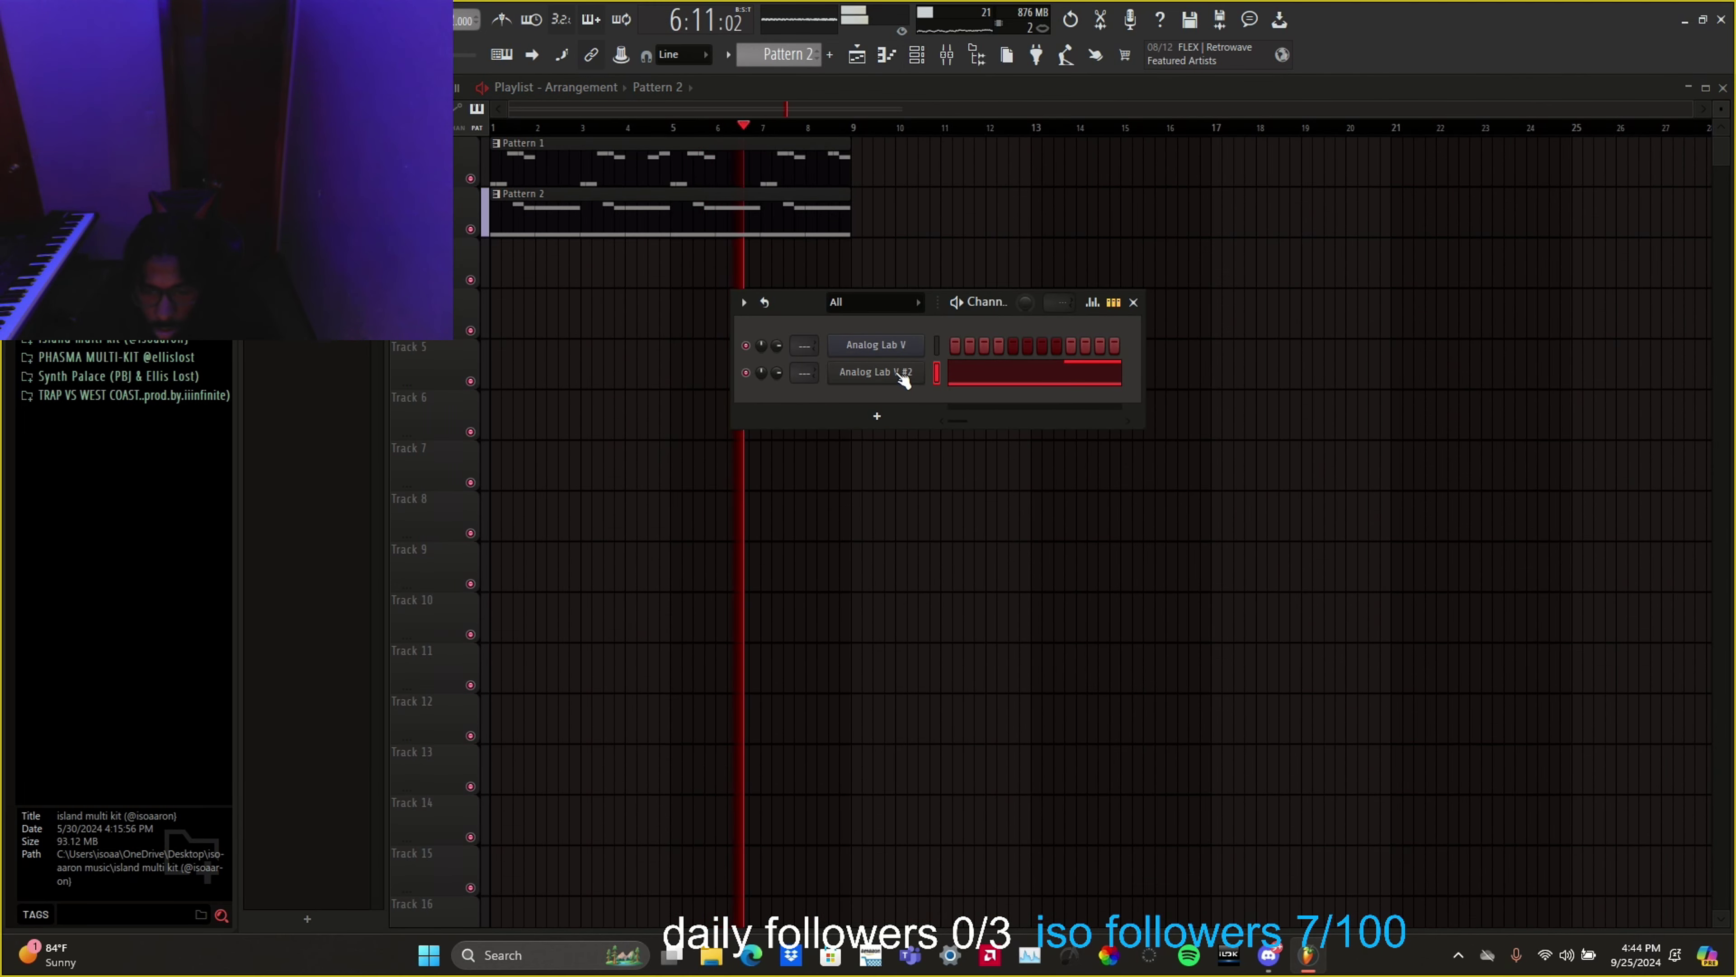
left_click(847, 372)
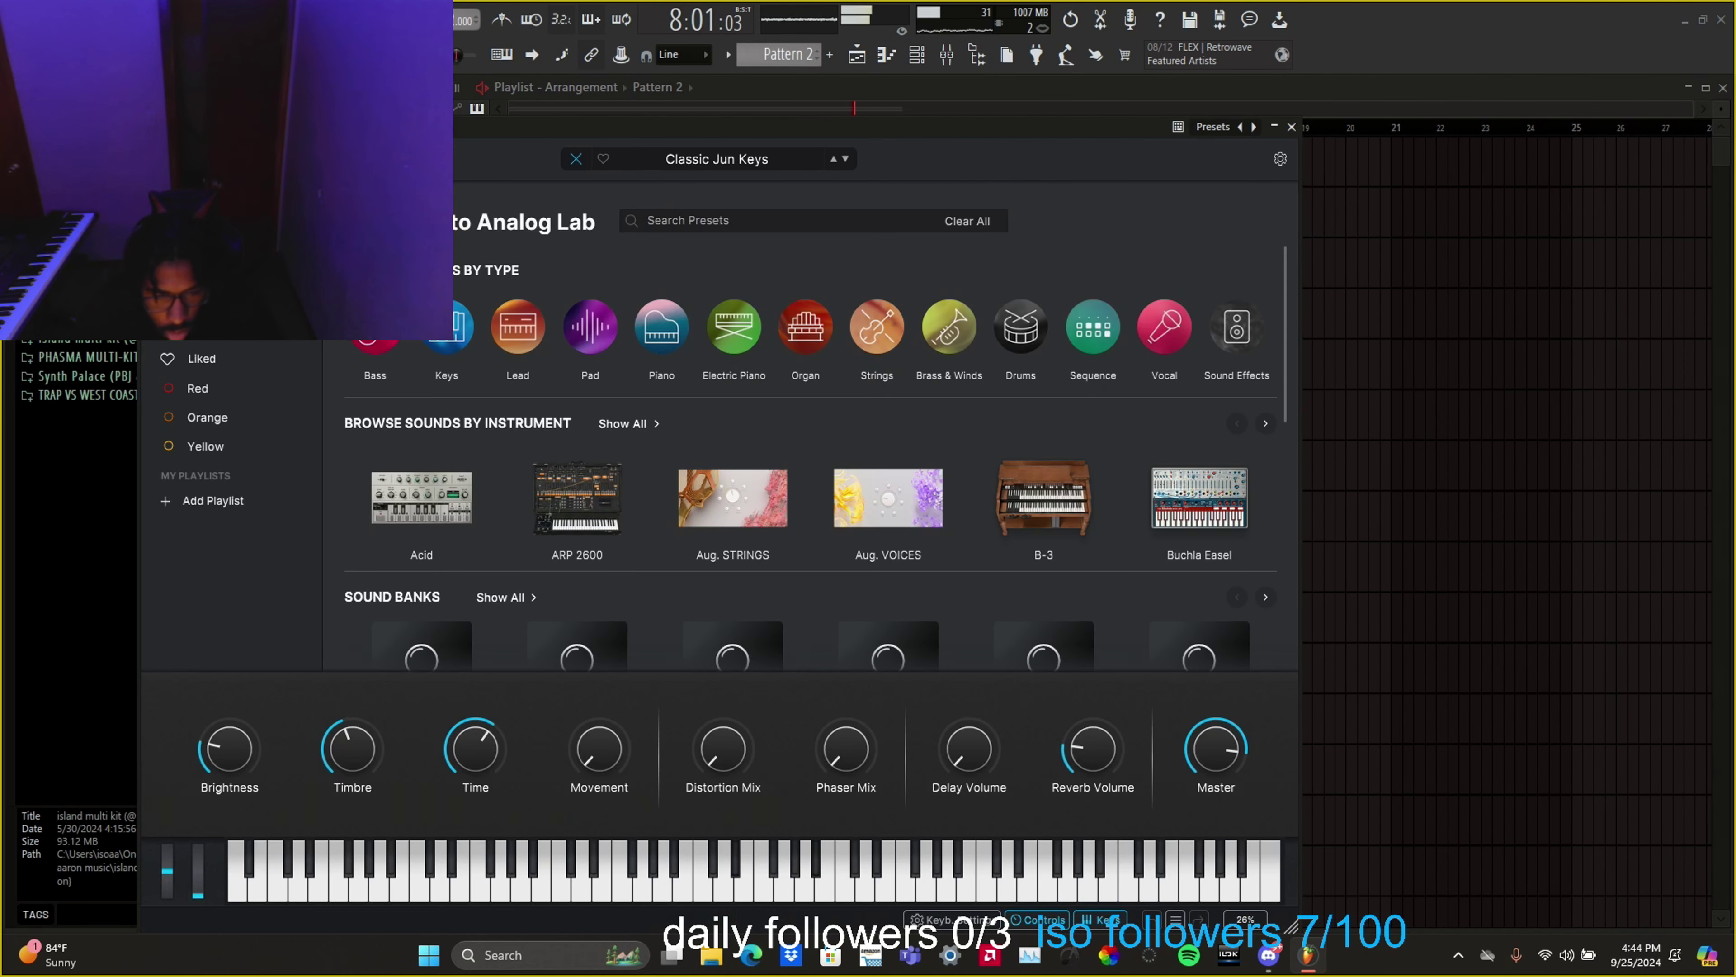
left_click(506, 598)
left_click(701, 339)
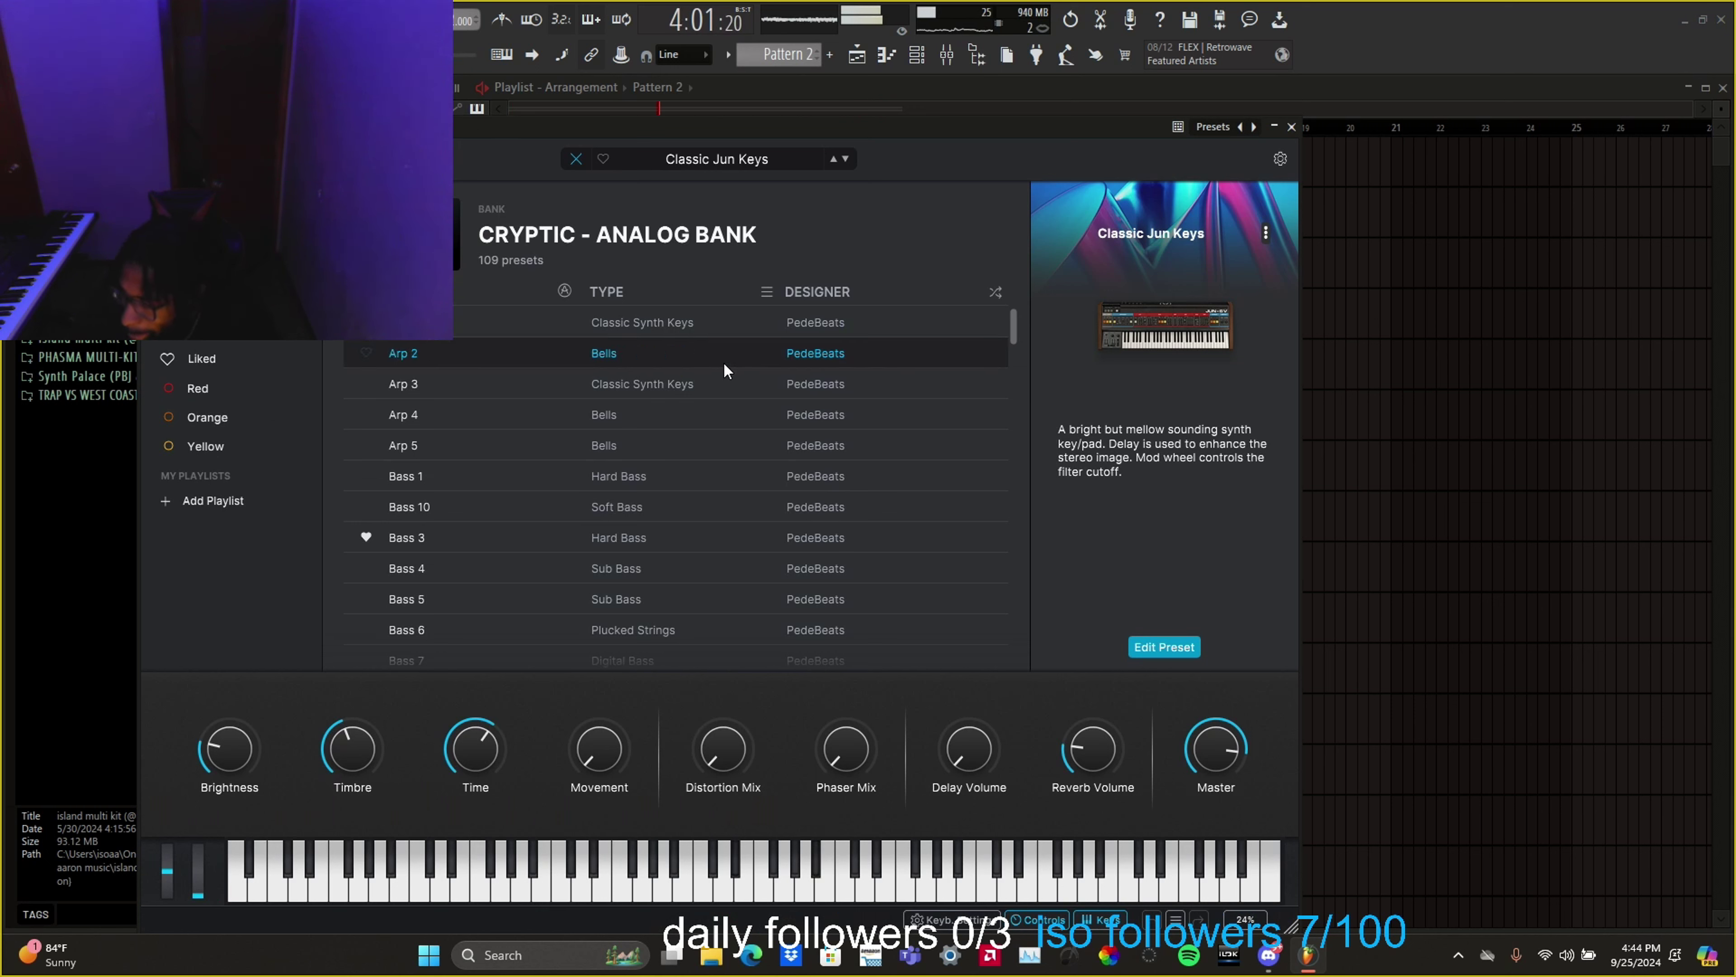
scroll(595, 441, "down", 10)
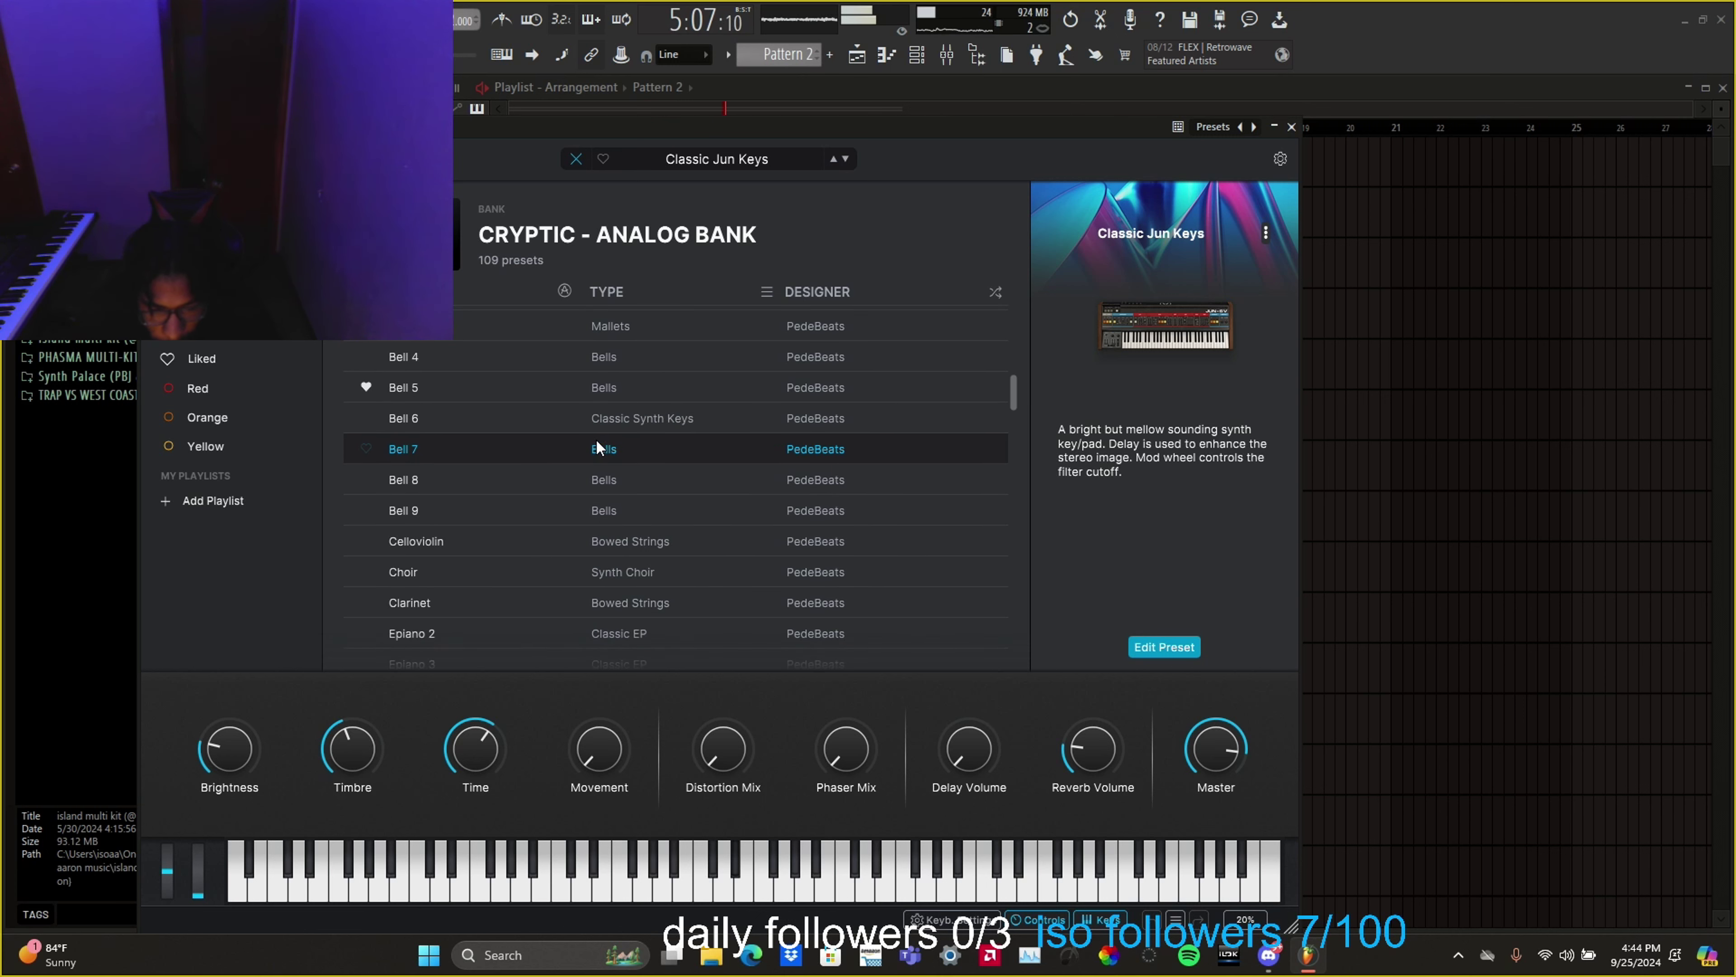
scroll(598, 448, "down", 3)
scroll(598, 448, "up", 4)
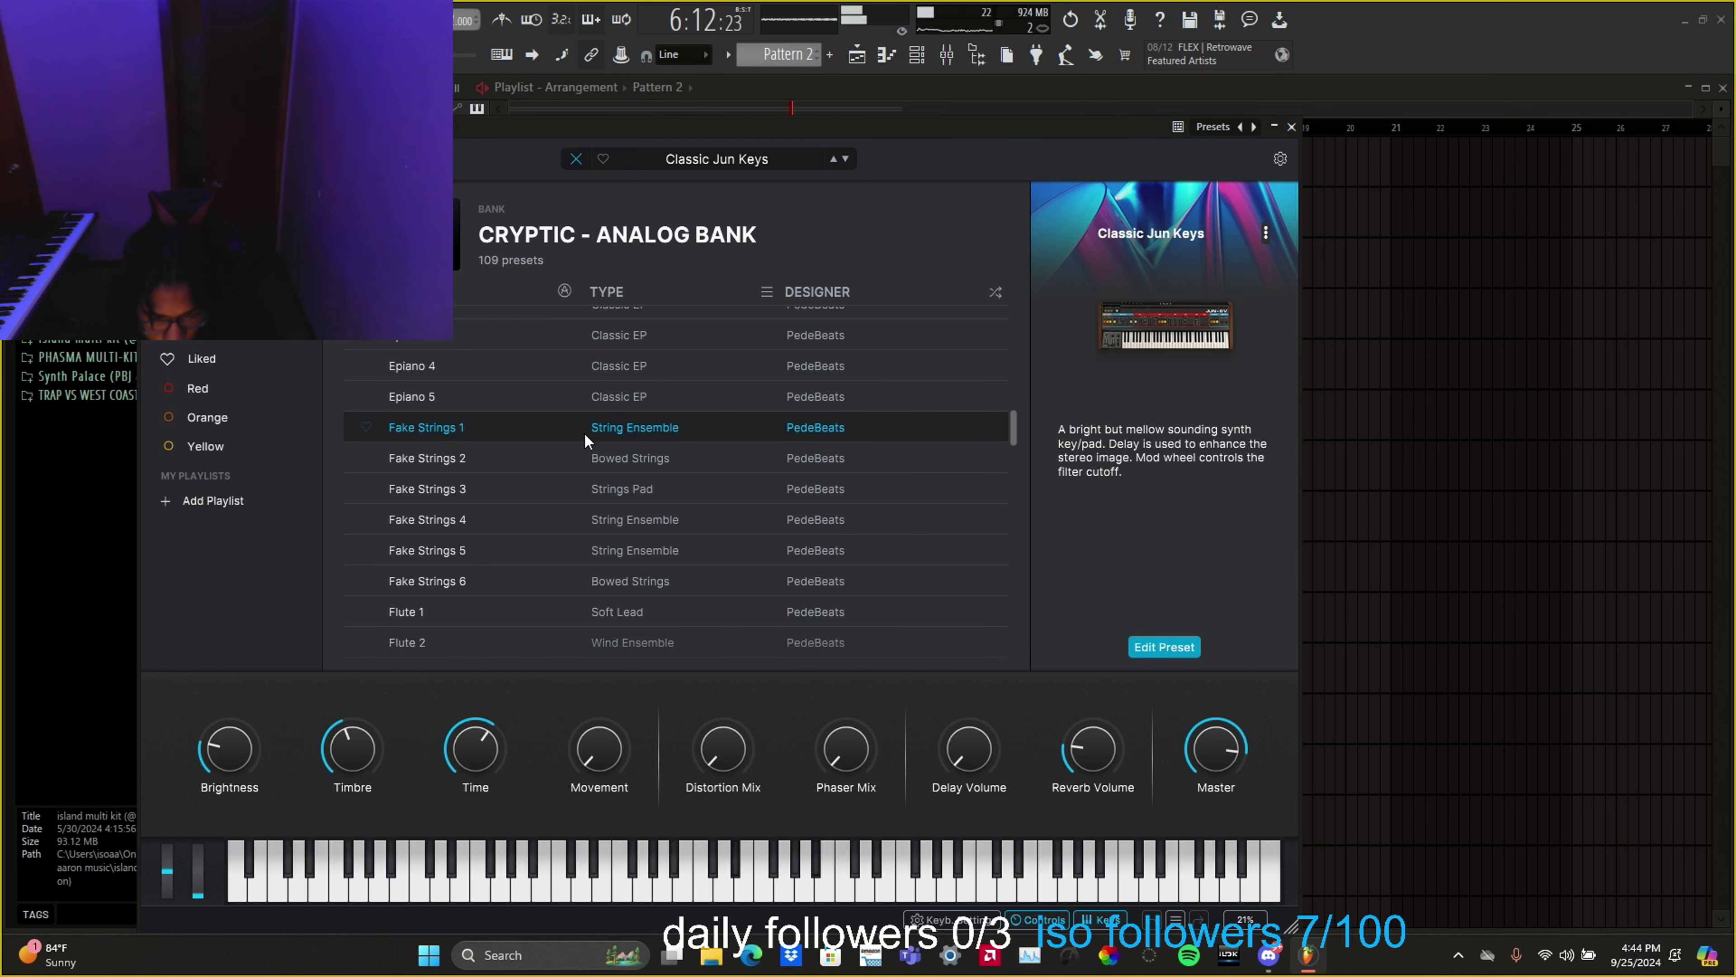
left_click(1291, 127)
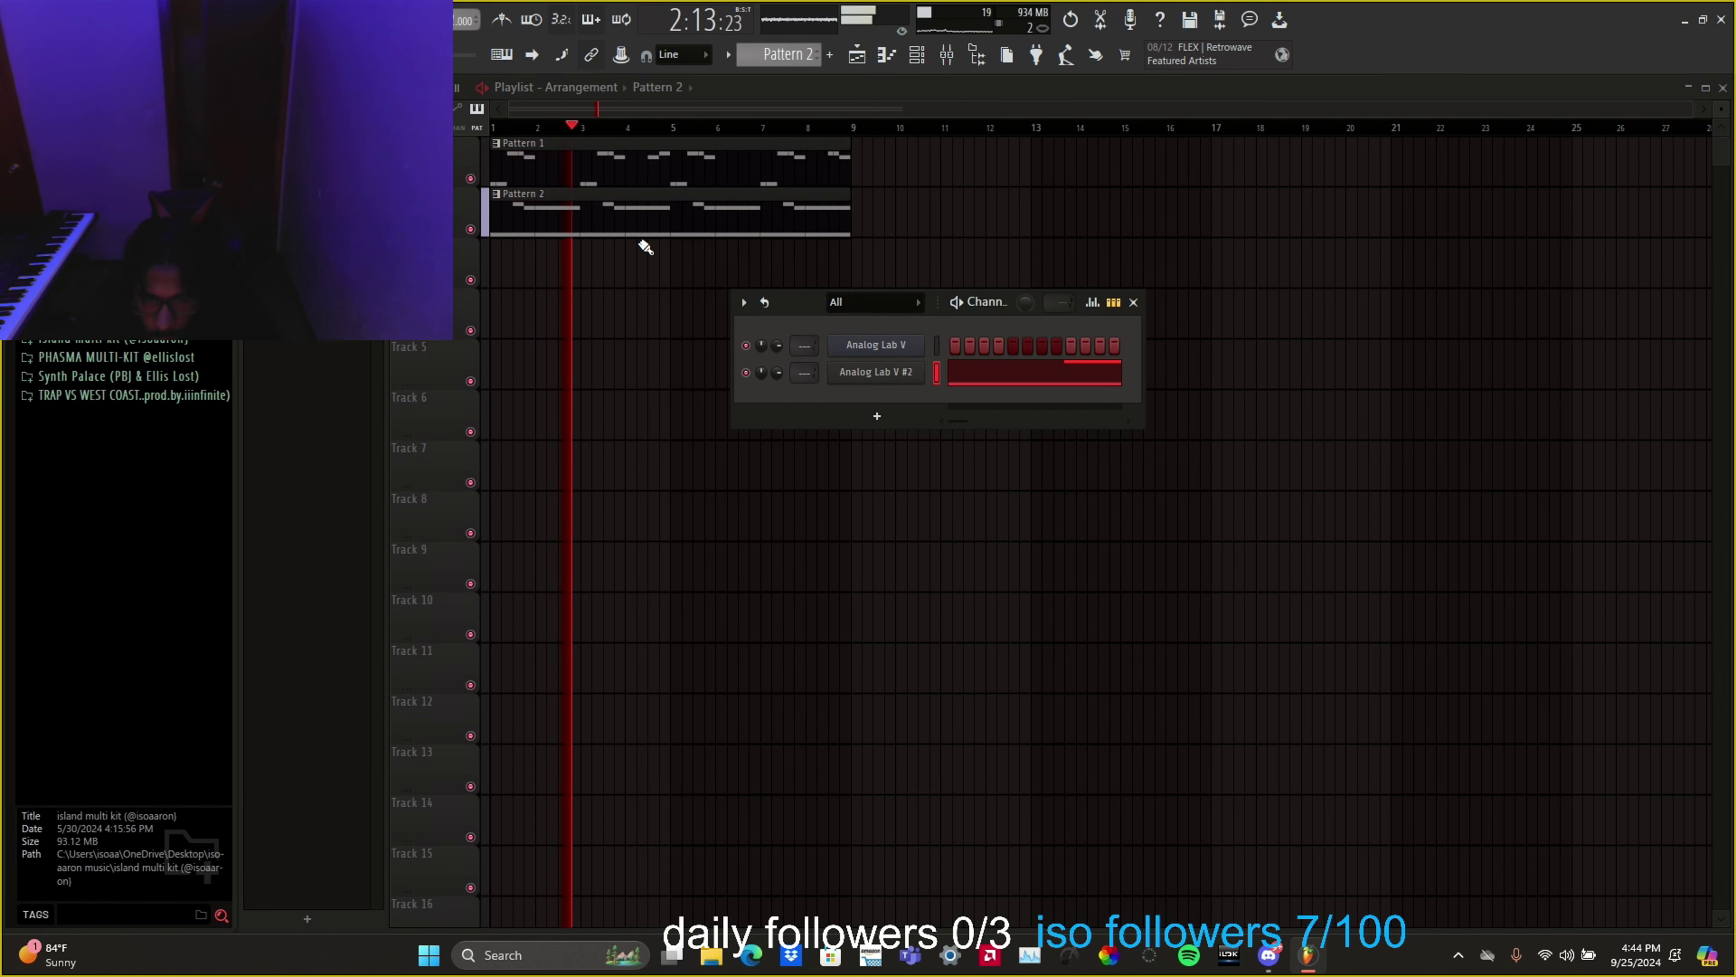
Step: Audition the other Fake Strings presets in Analog Lab V #2 and settle on Fake Strings 2
left_click(905, 373)
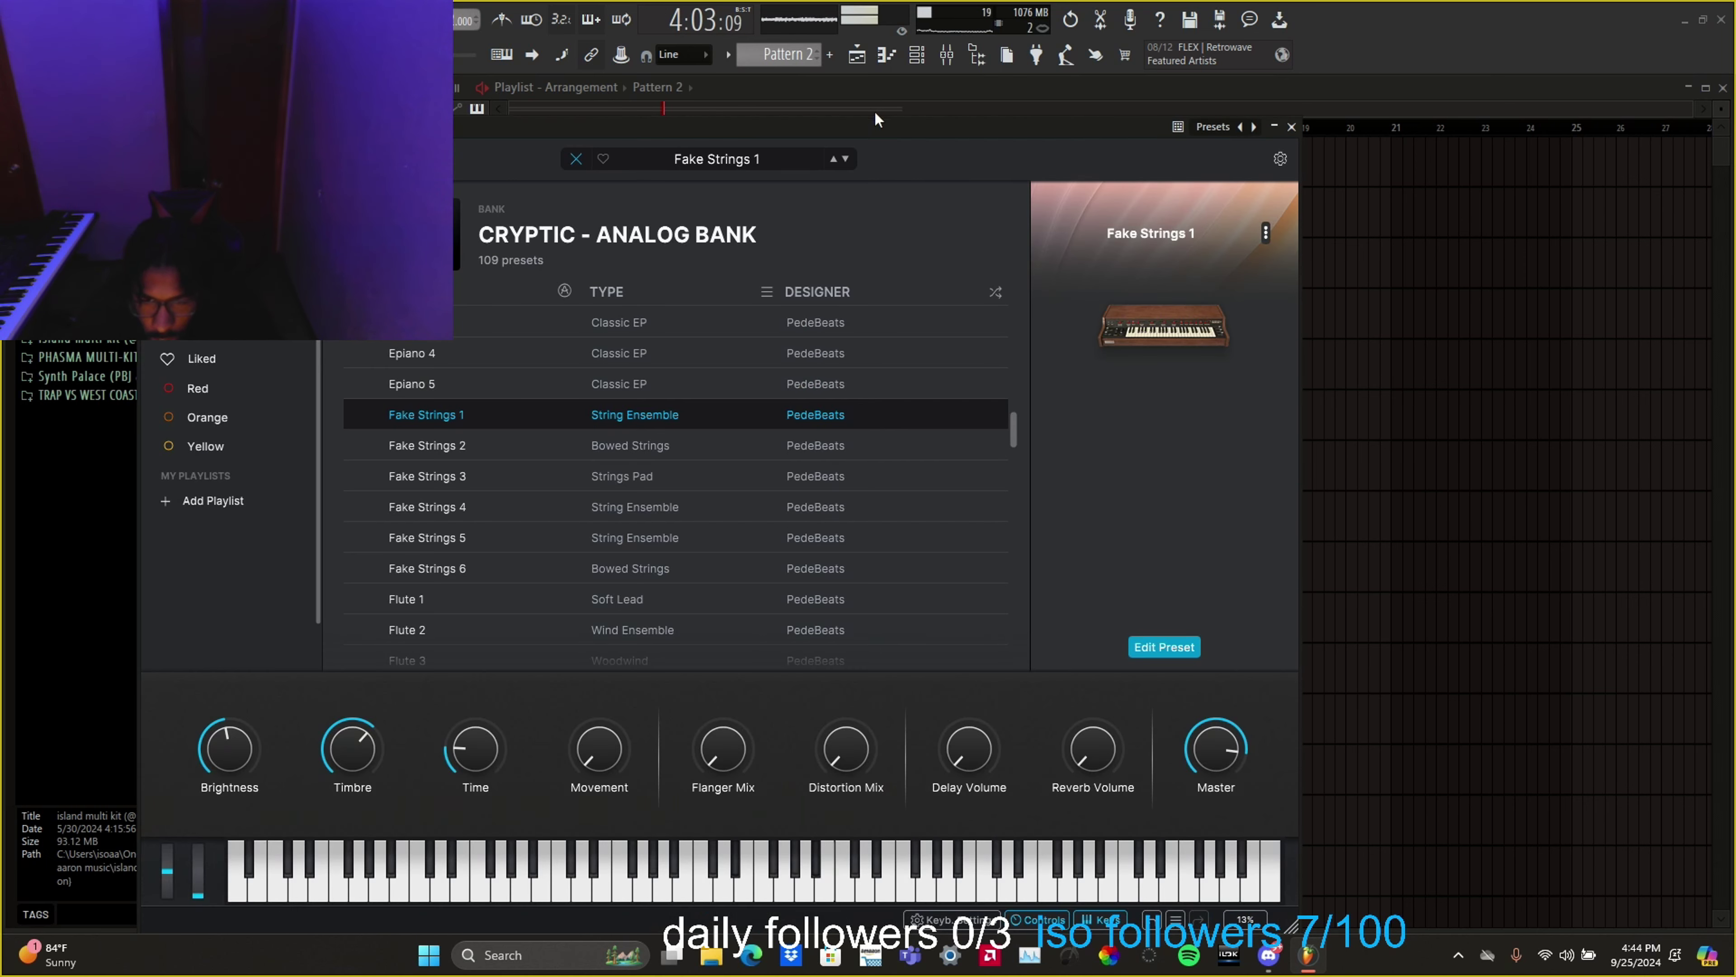
left_click(861, 420)
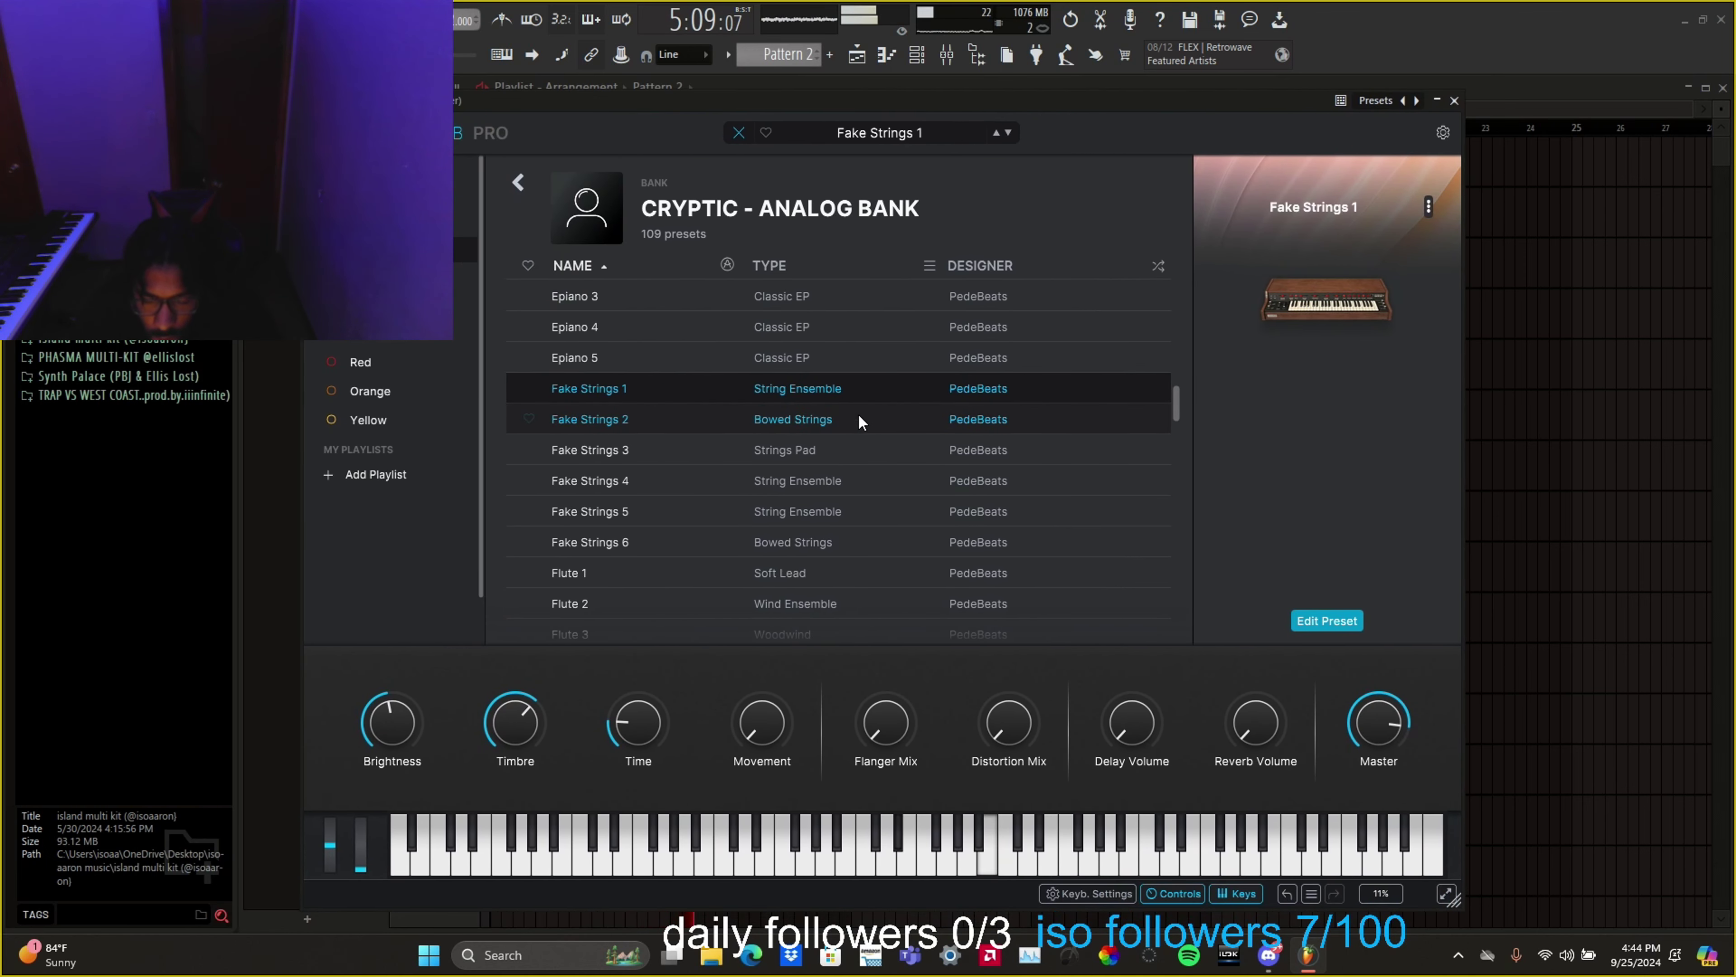
left_click_drag(980, 103, 996, 101)
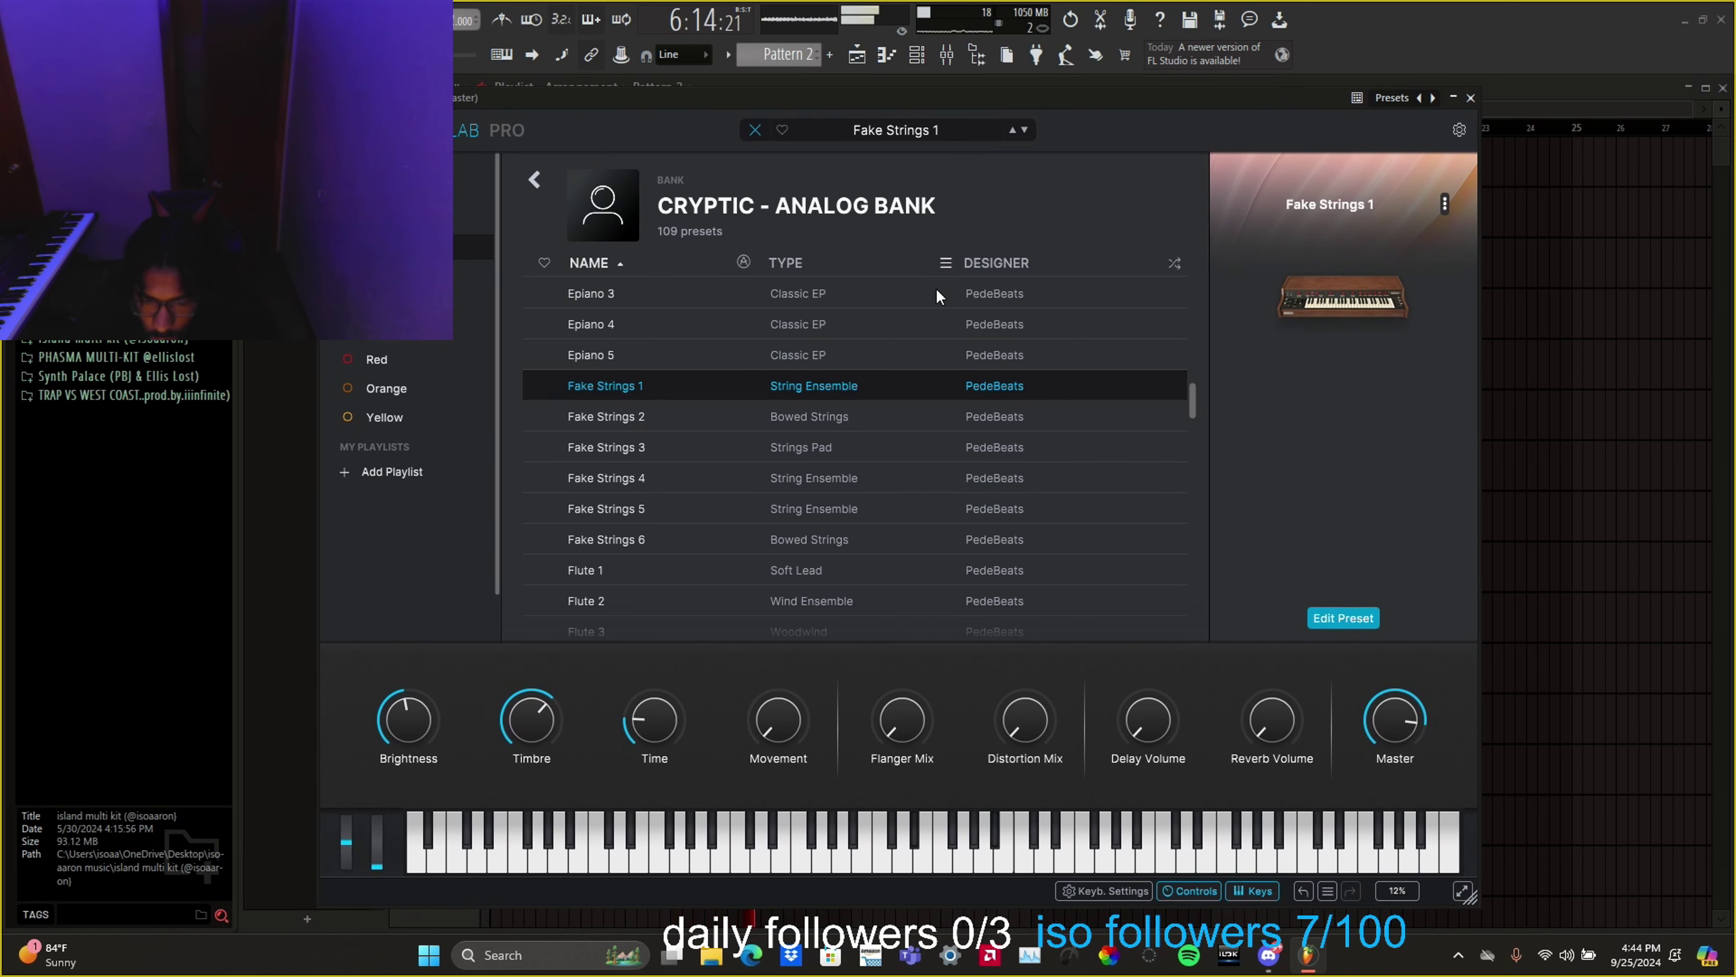
left_click(863, 419)
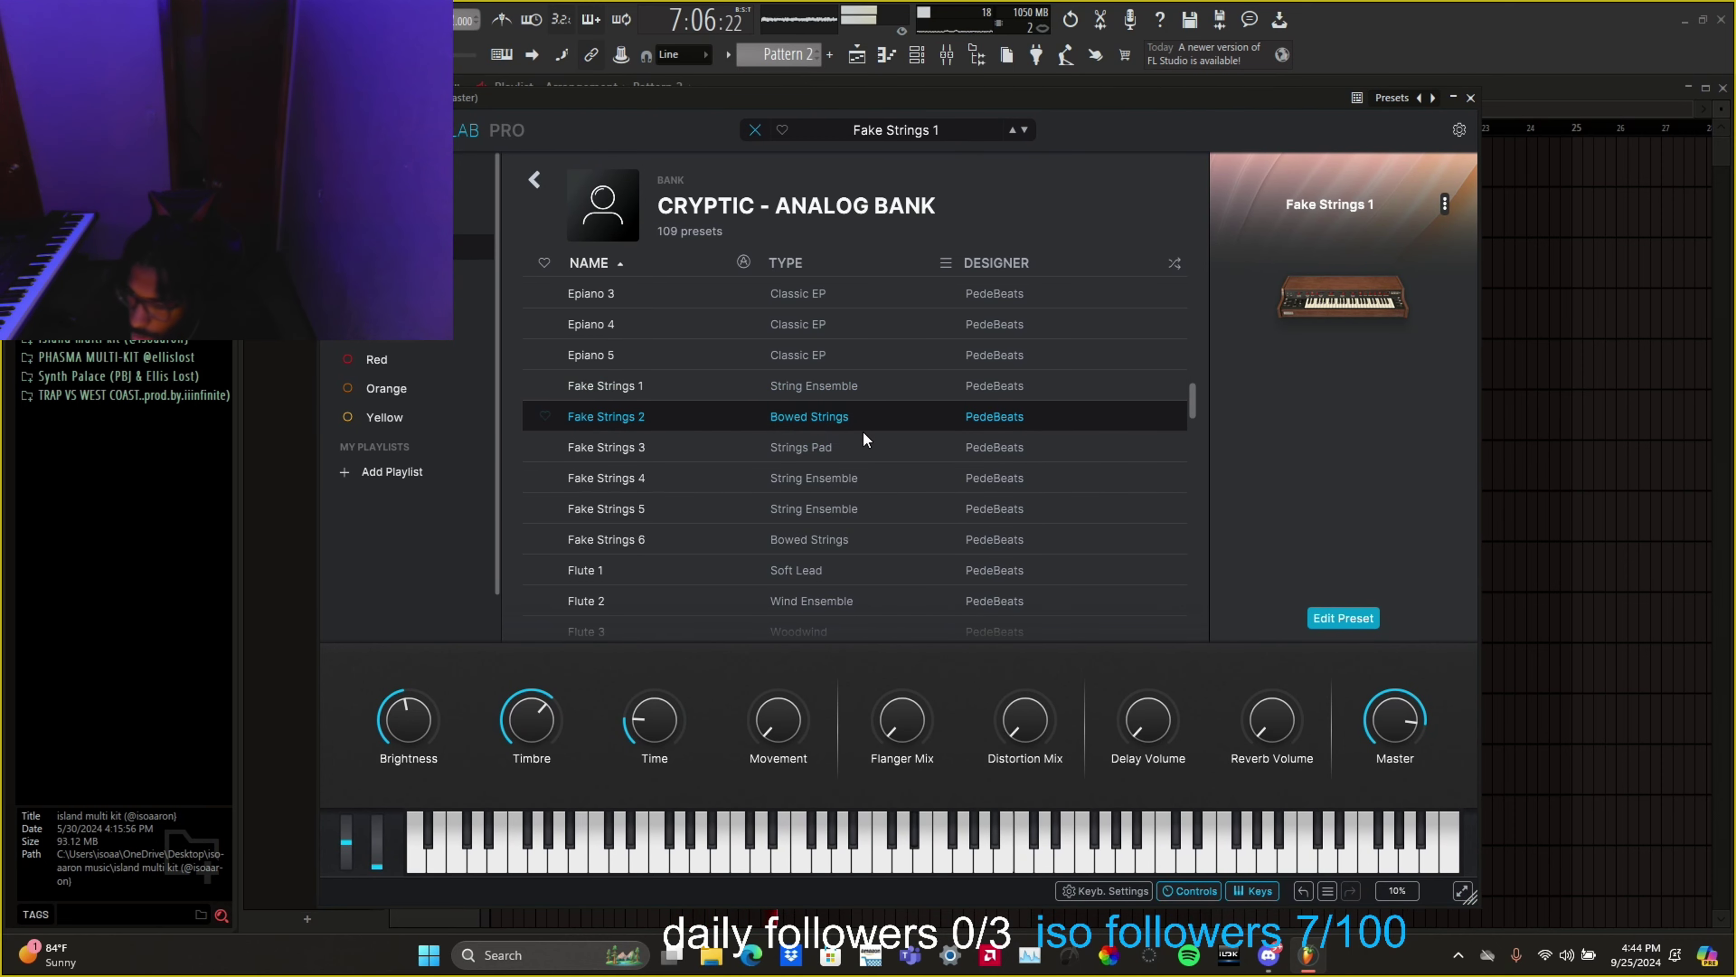
left_click(866, 457)
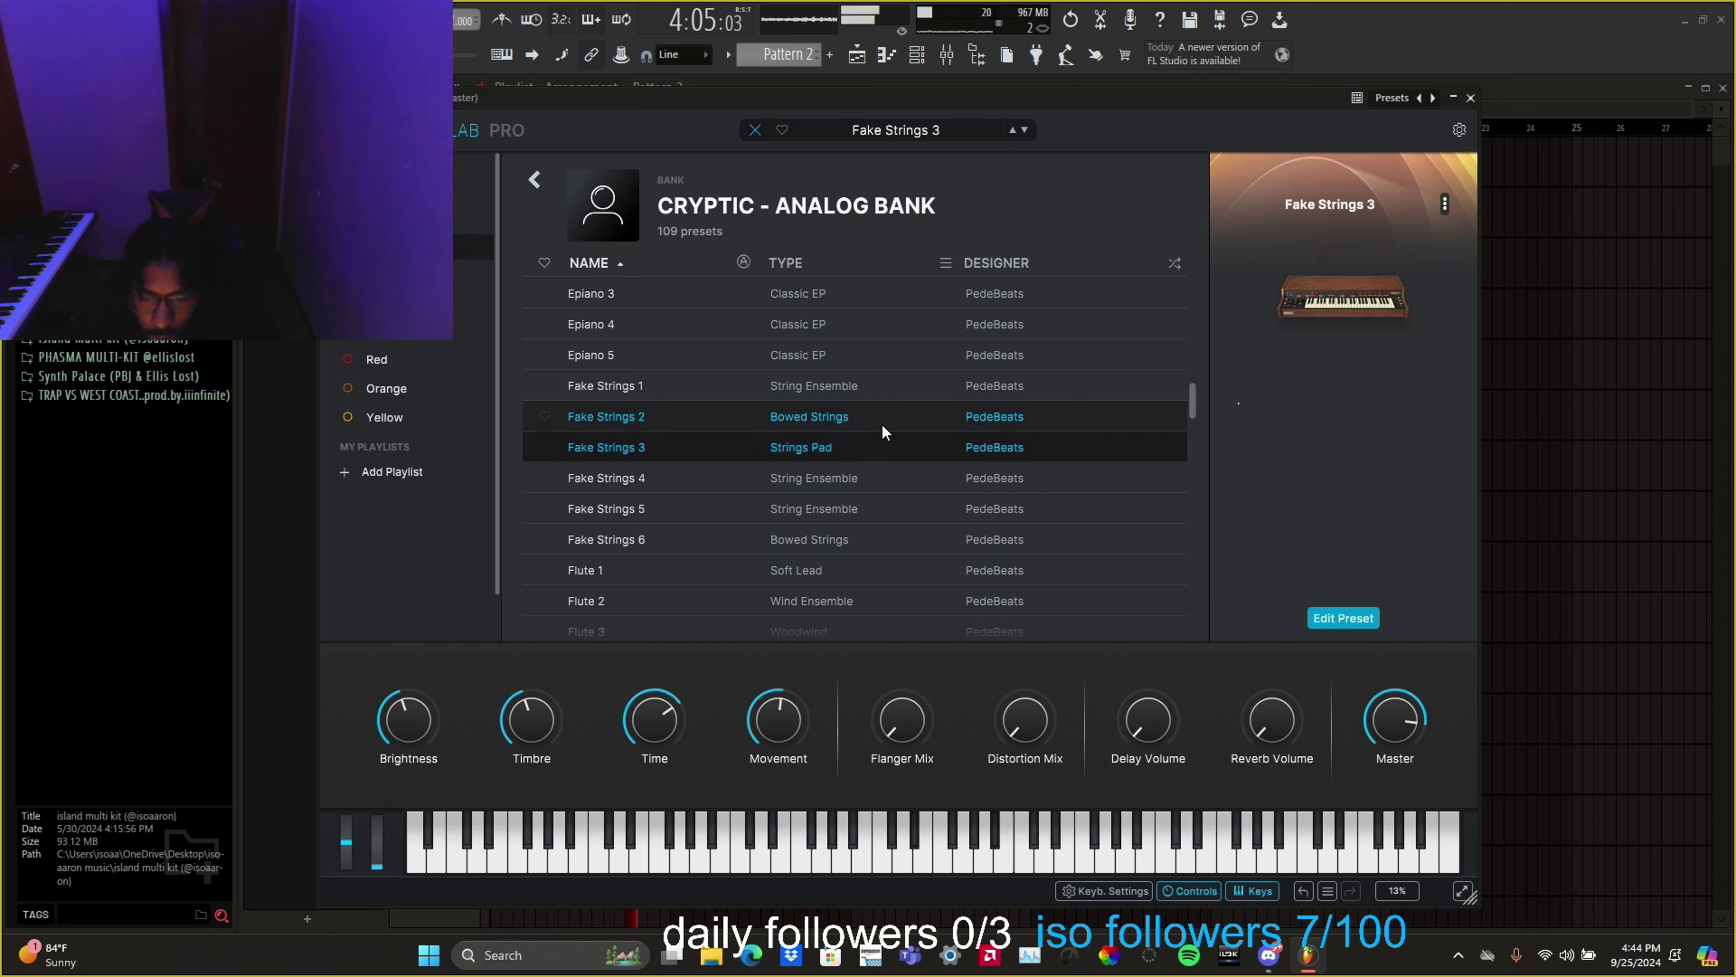
left_click(881, 475)
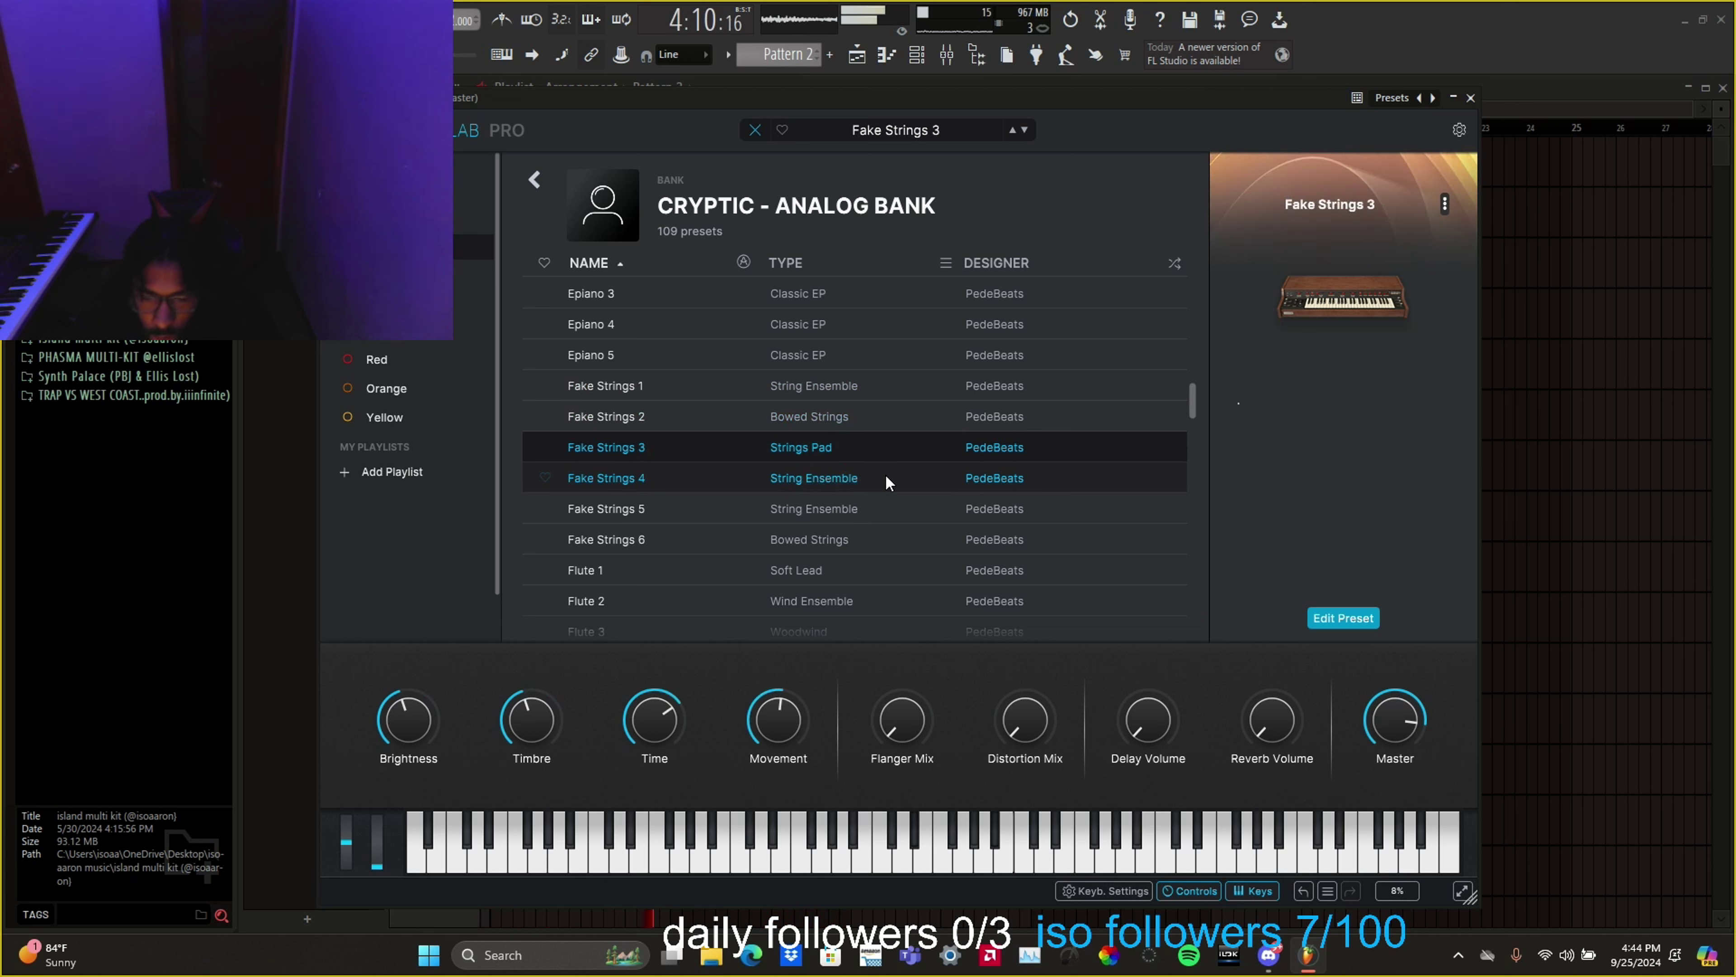
left_click(874, 507)
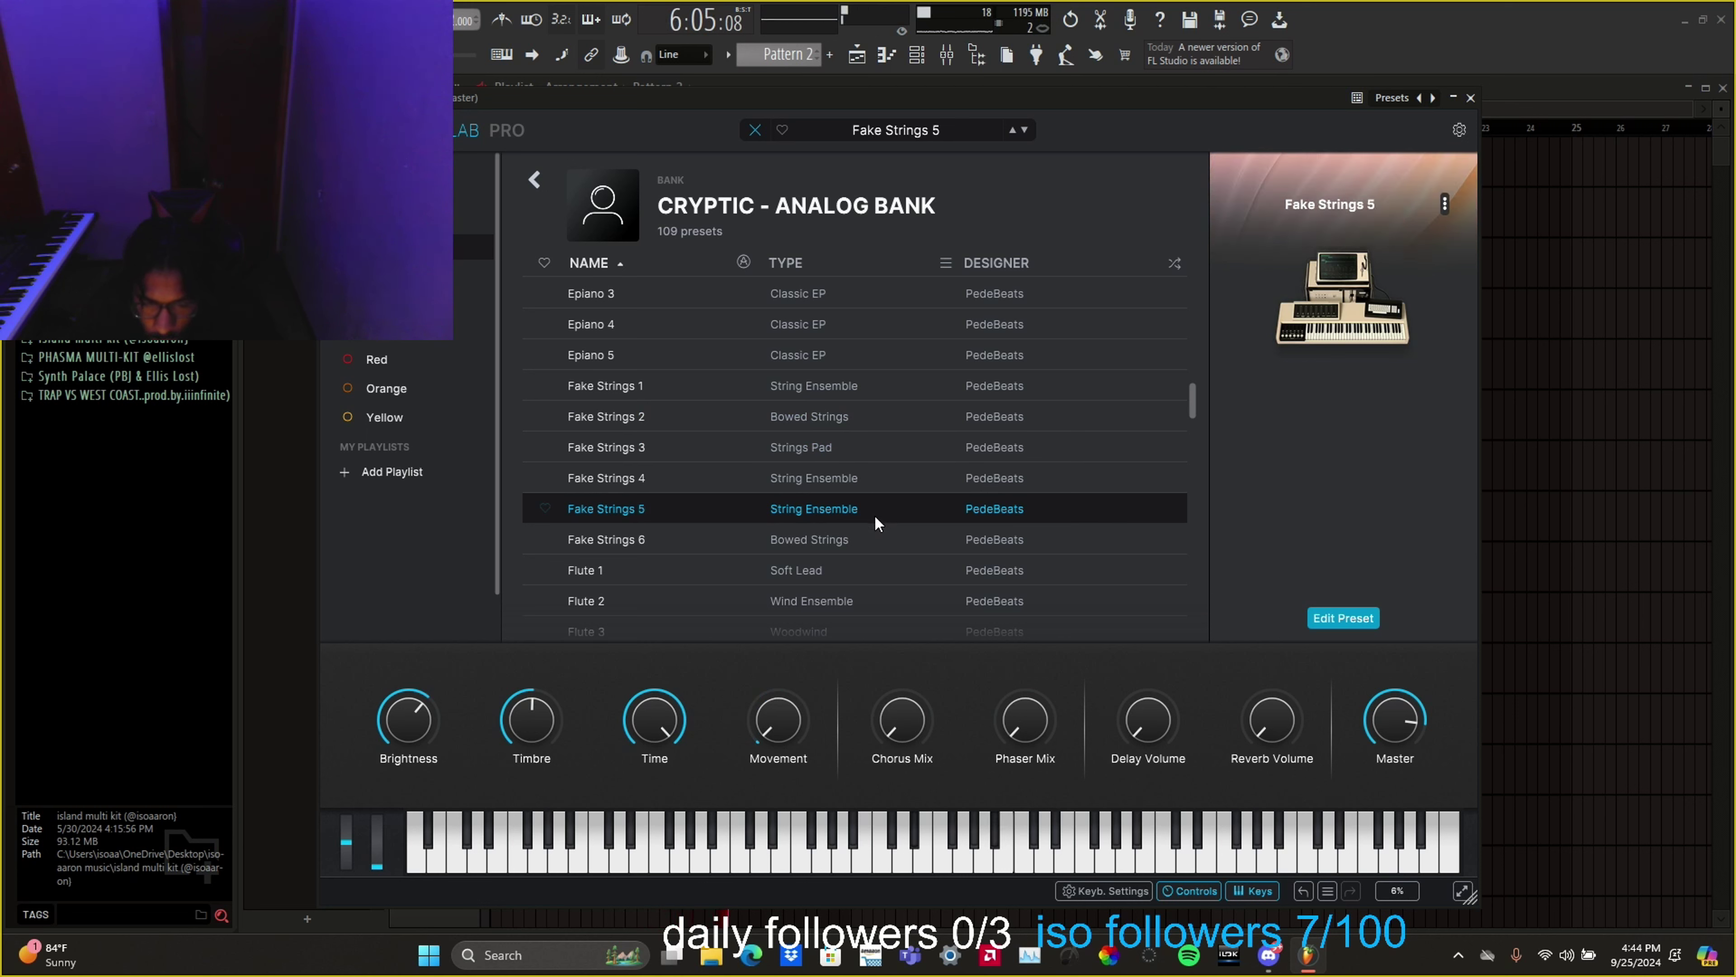
left_click(873, 540)
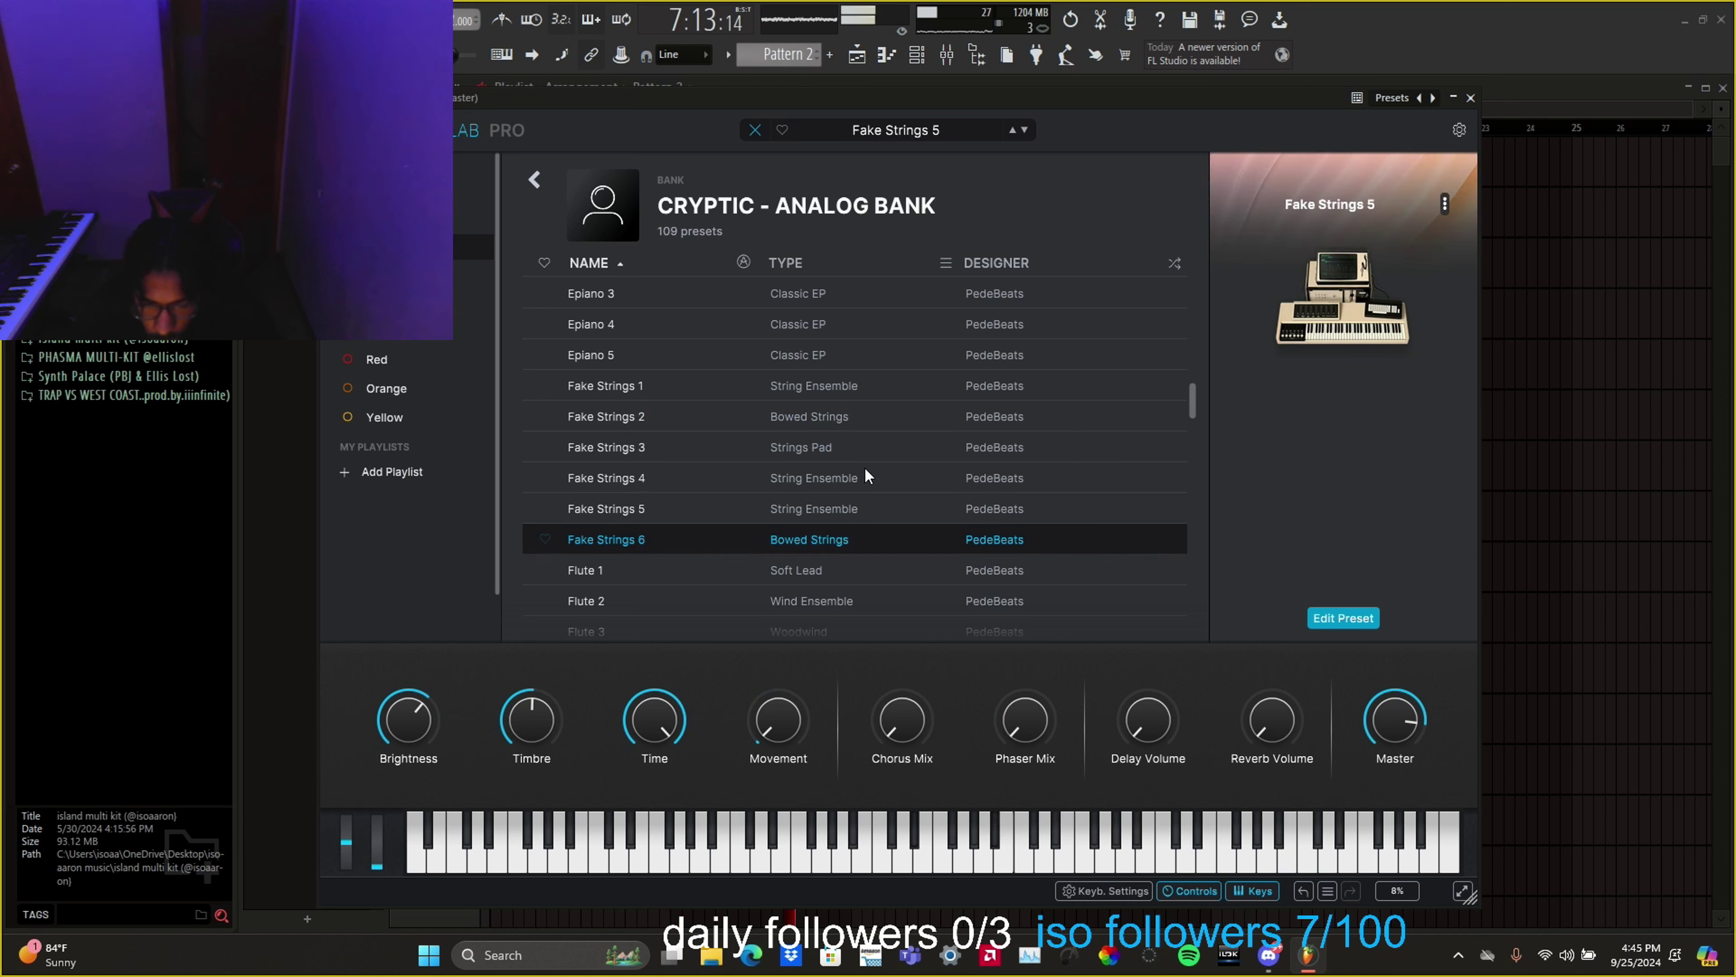
left_click(866, 413)
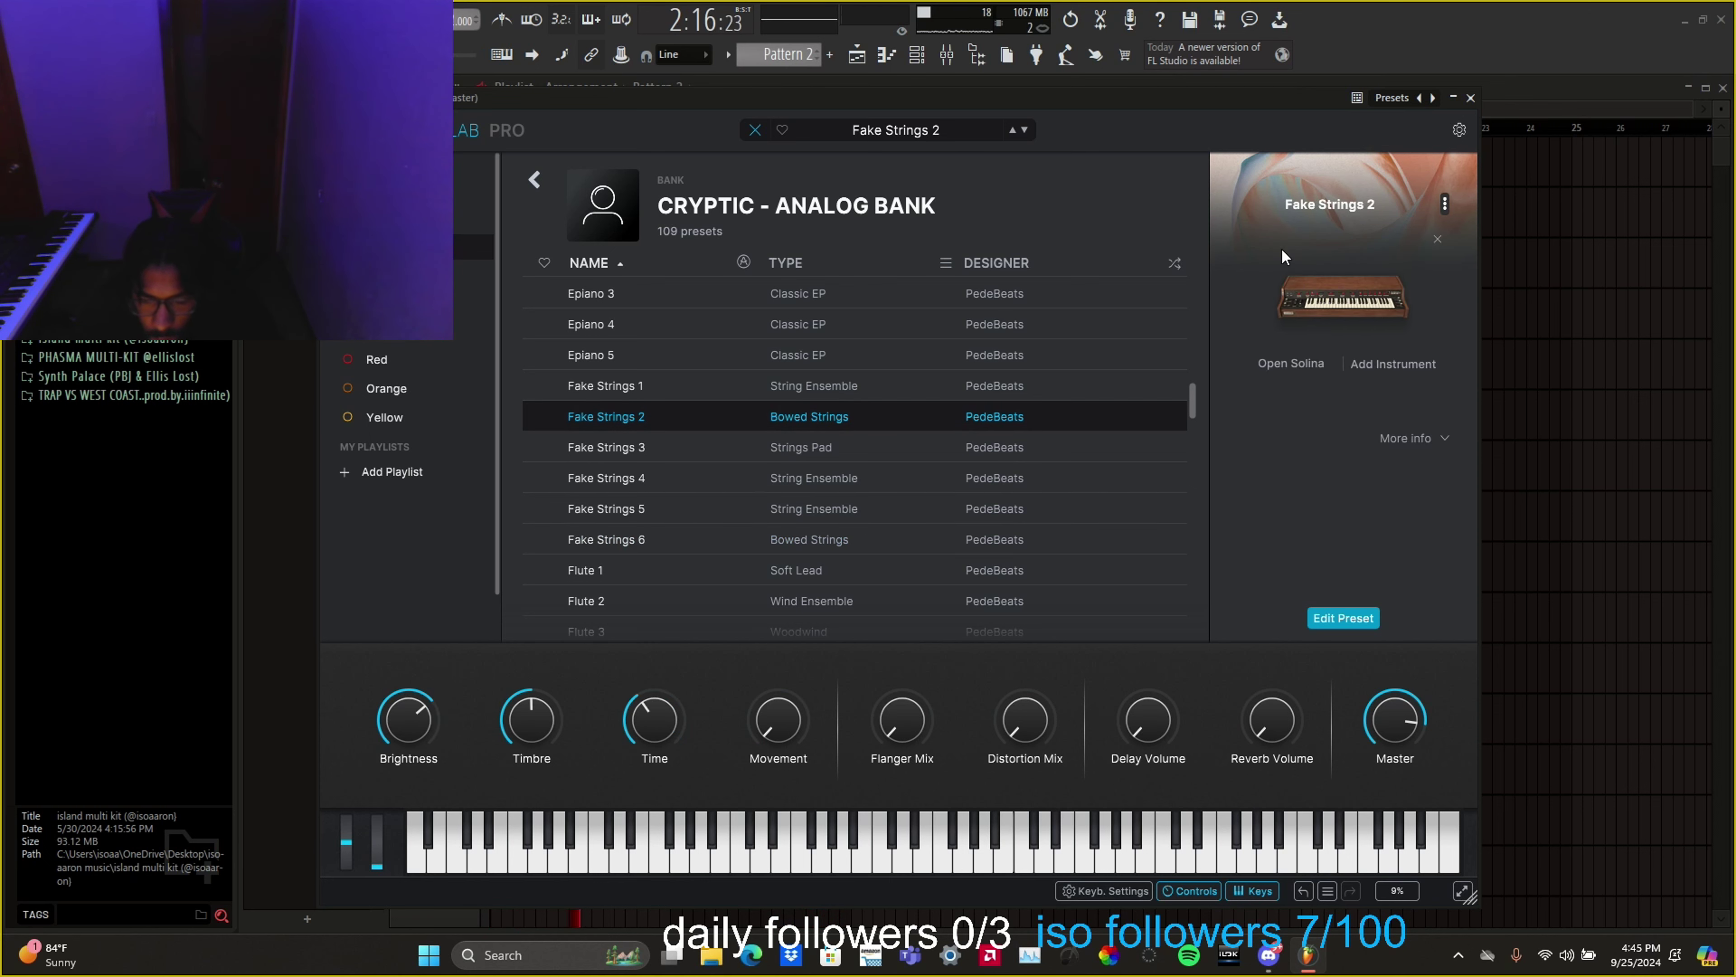
left_click(1470, 98)
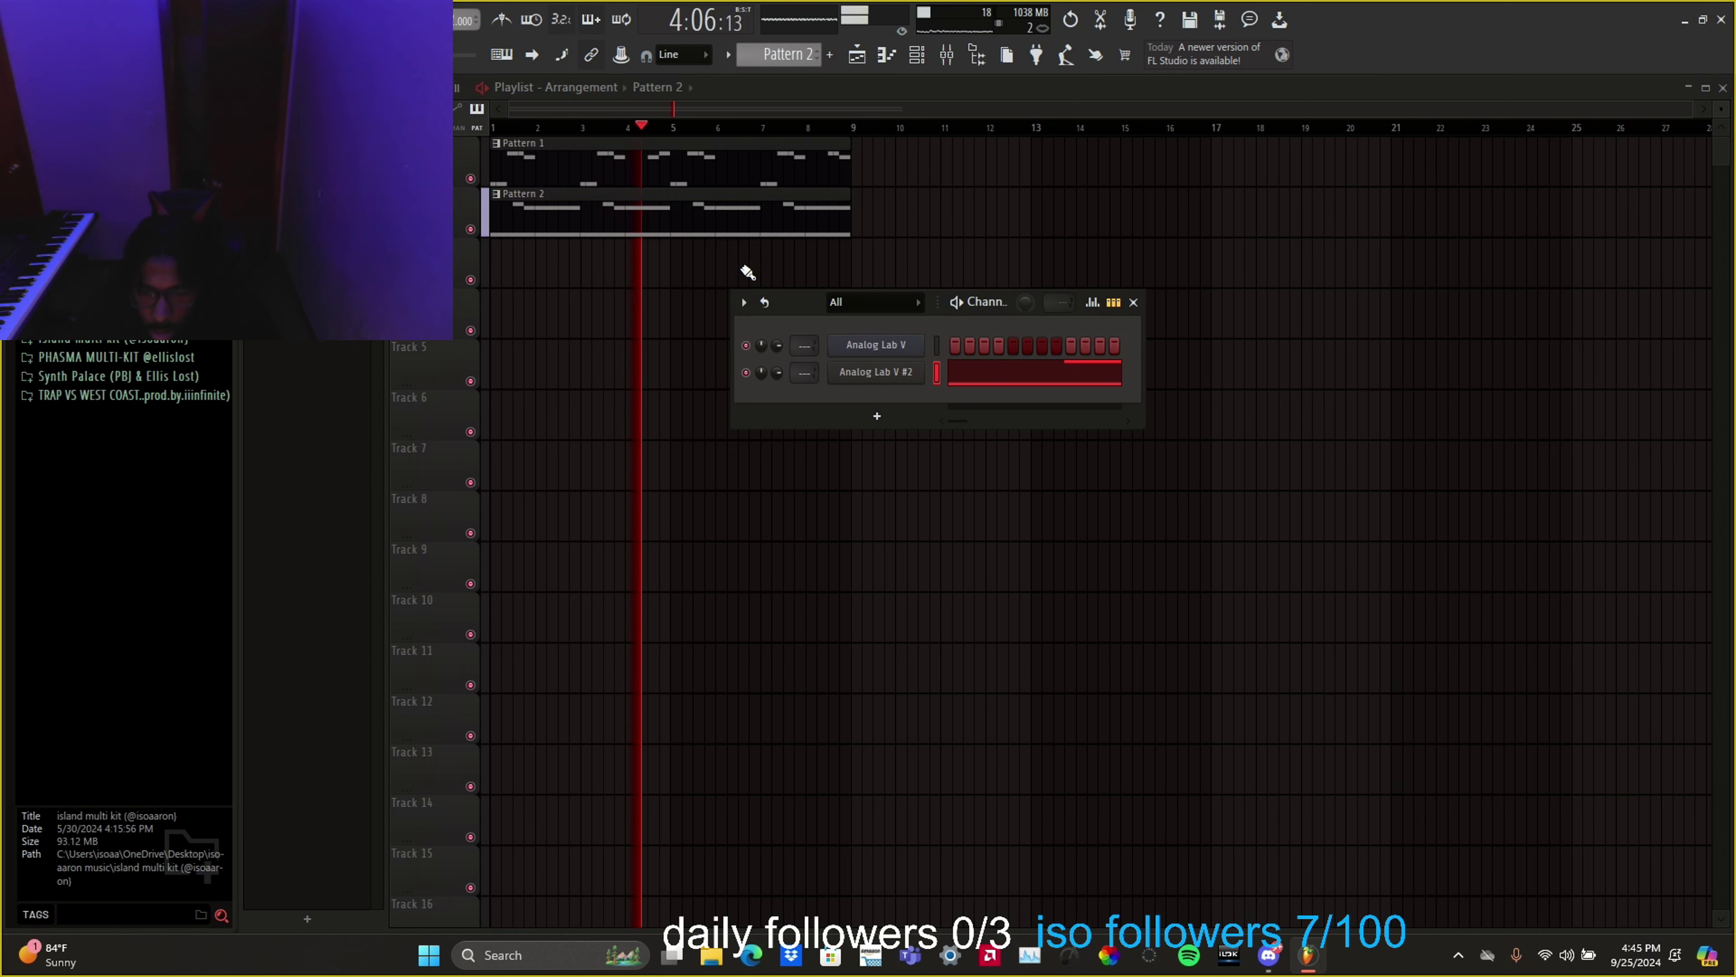
Step: Try adding high D#6 and E6 notes above the melody in the first two bars of Pattern 2
key("F6")
double_click(701, 222)
scroll(894, 100, "up", 2)
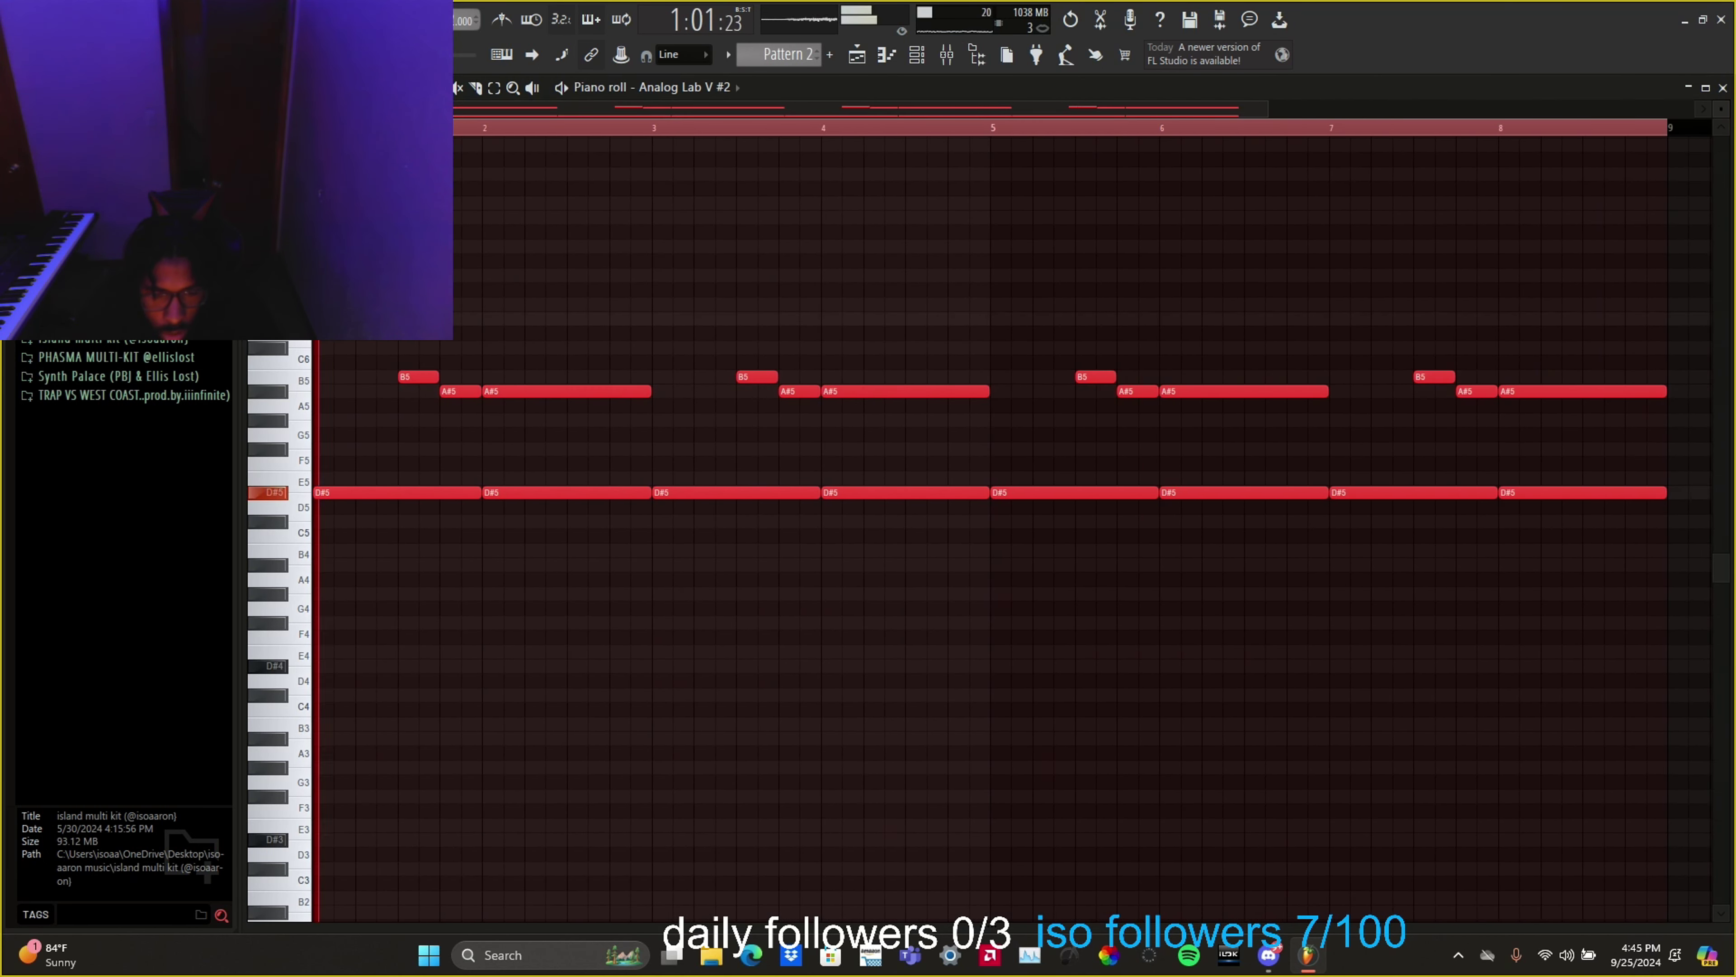
left_click_drag(455, 333, 477, 335)
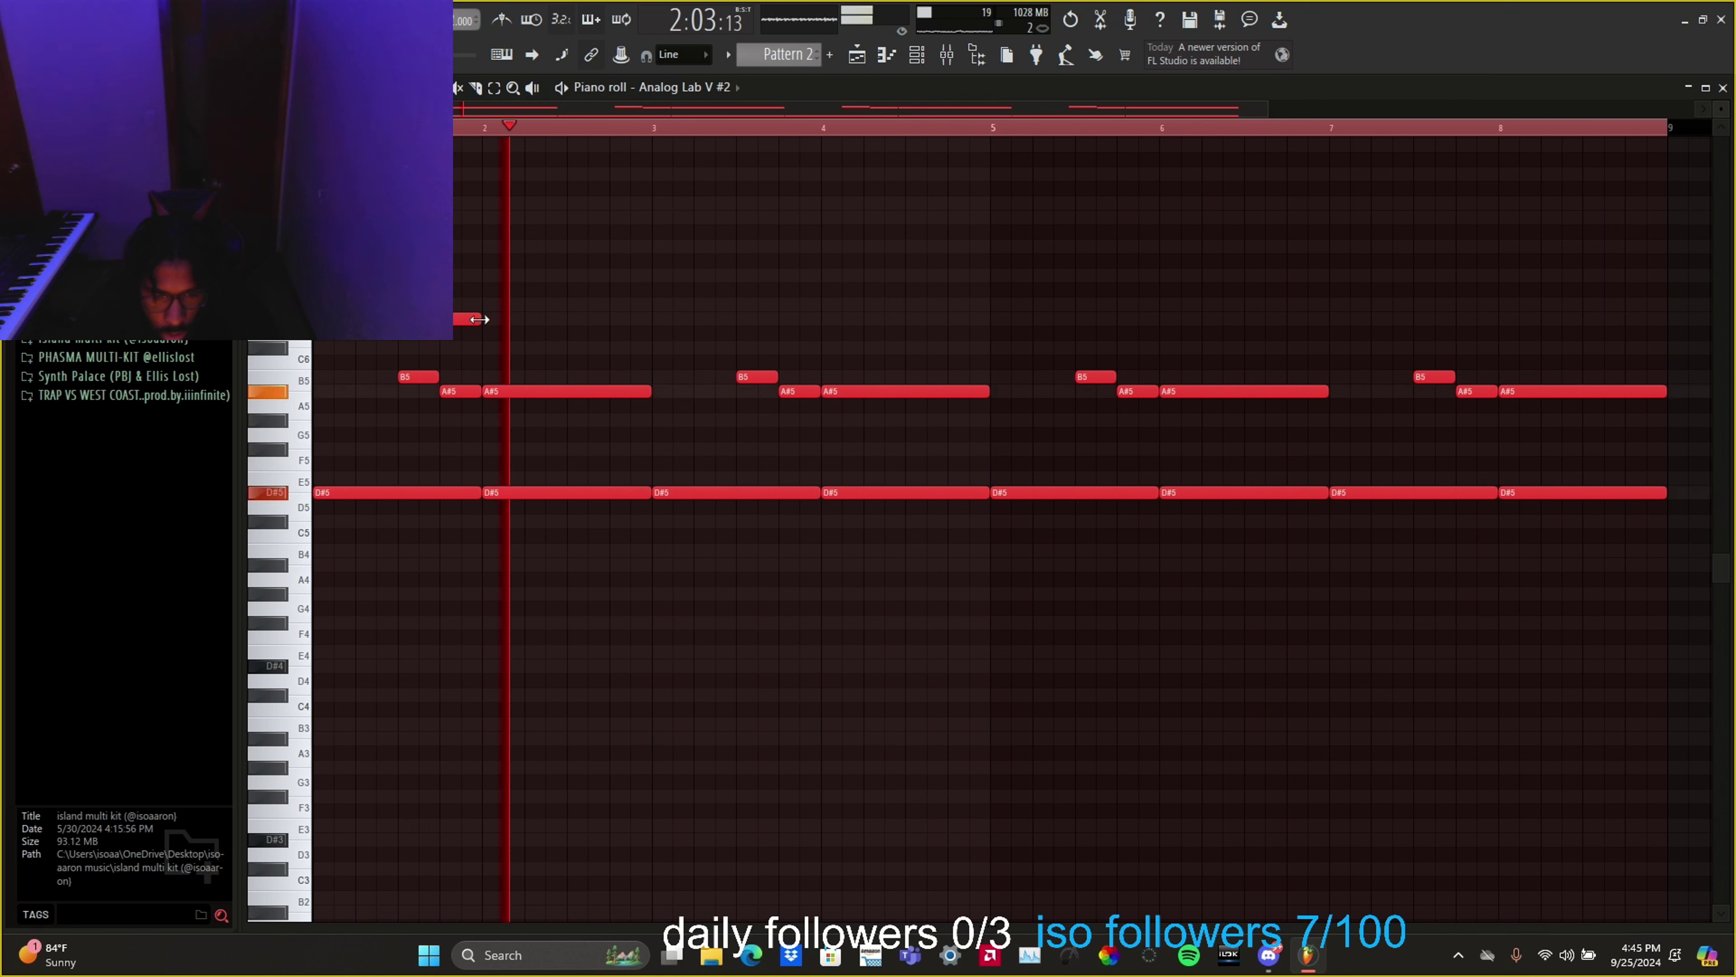
left_click(506, 305)
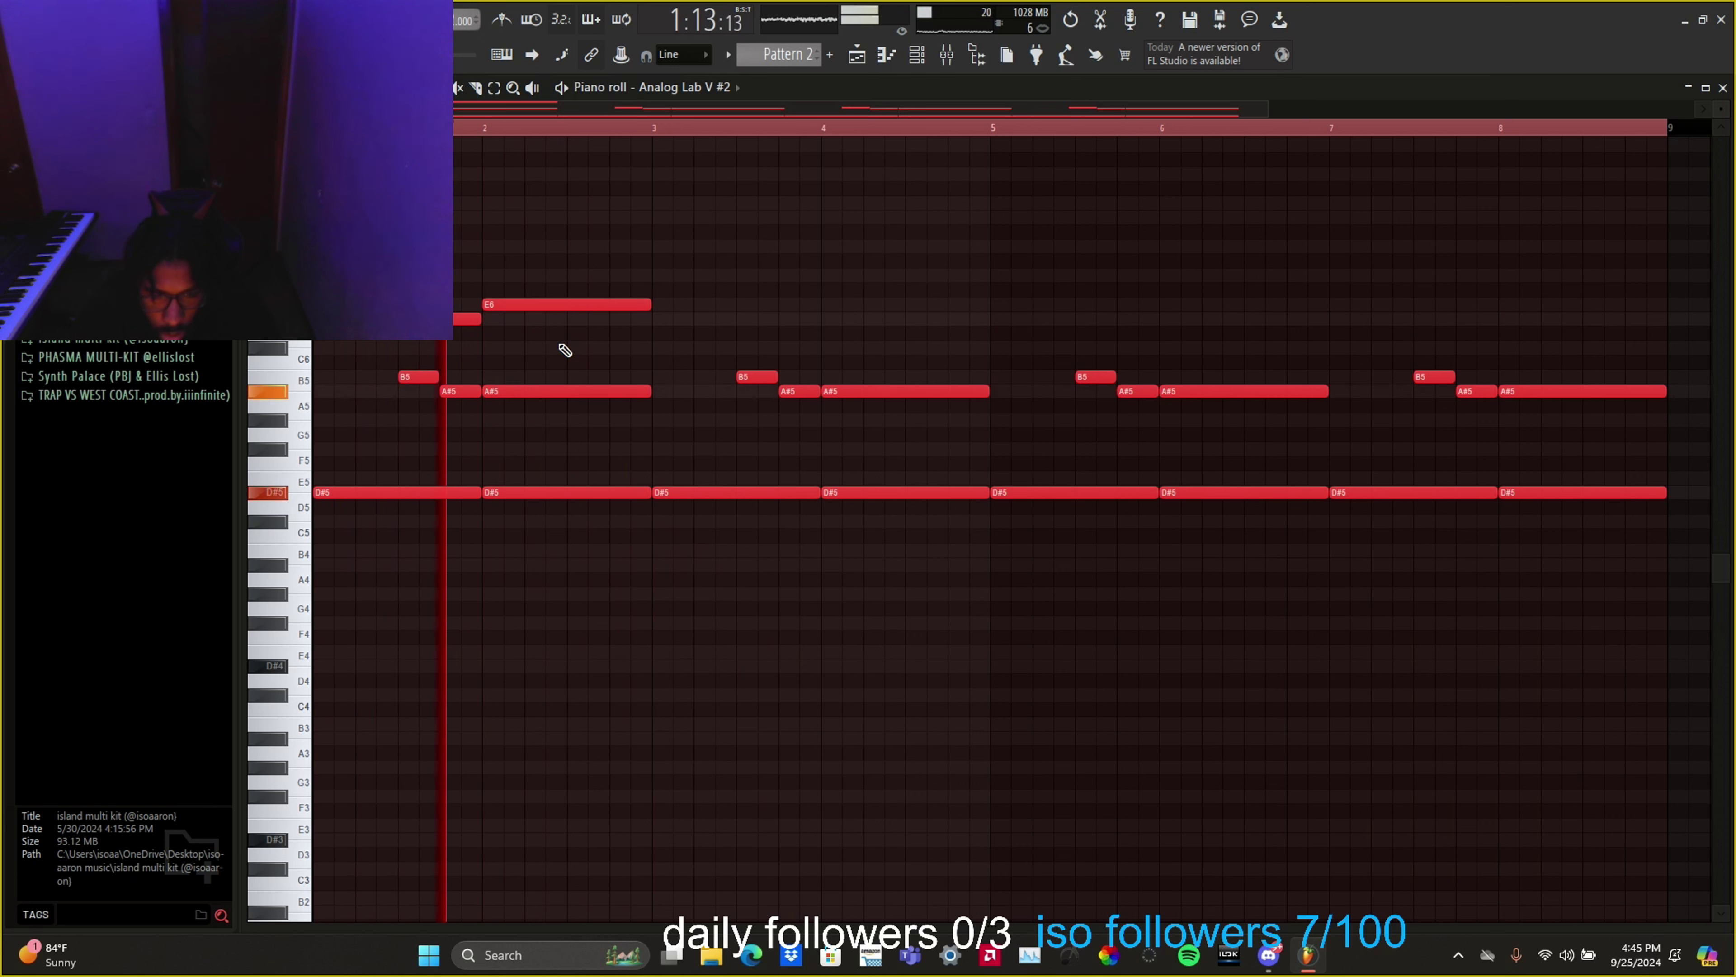
right_click(606, 305)
key("space")
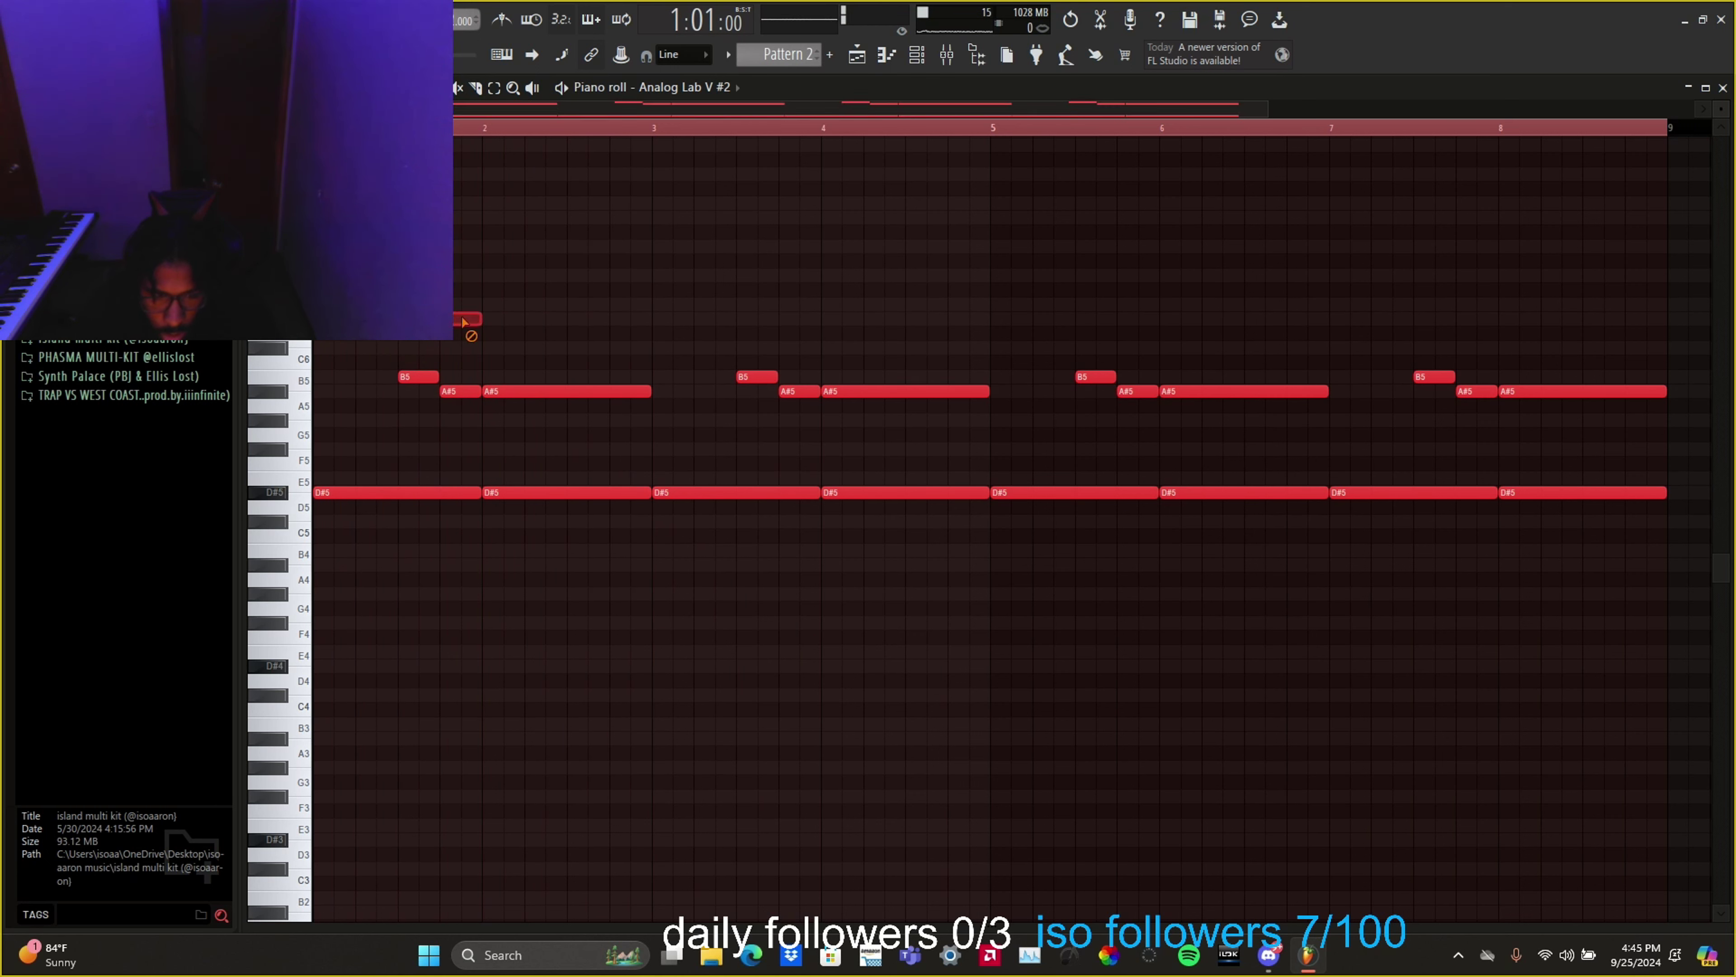
Step: Try two consecutive D#4 notes under the melody from bar 1, the first two bars long and the second one and a half
left_click(337, 654)
key("space")
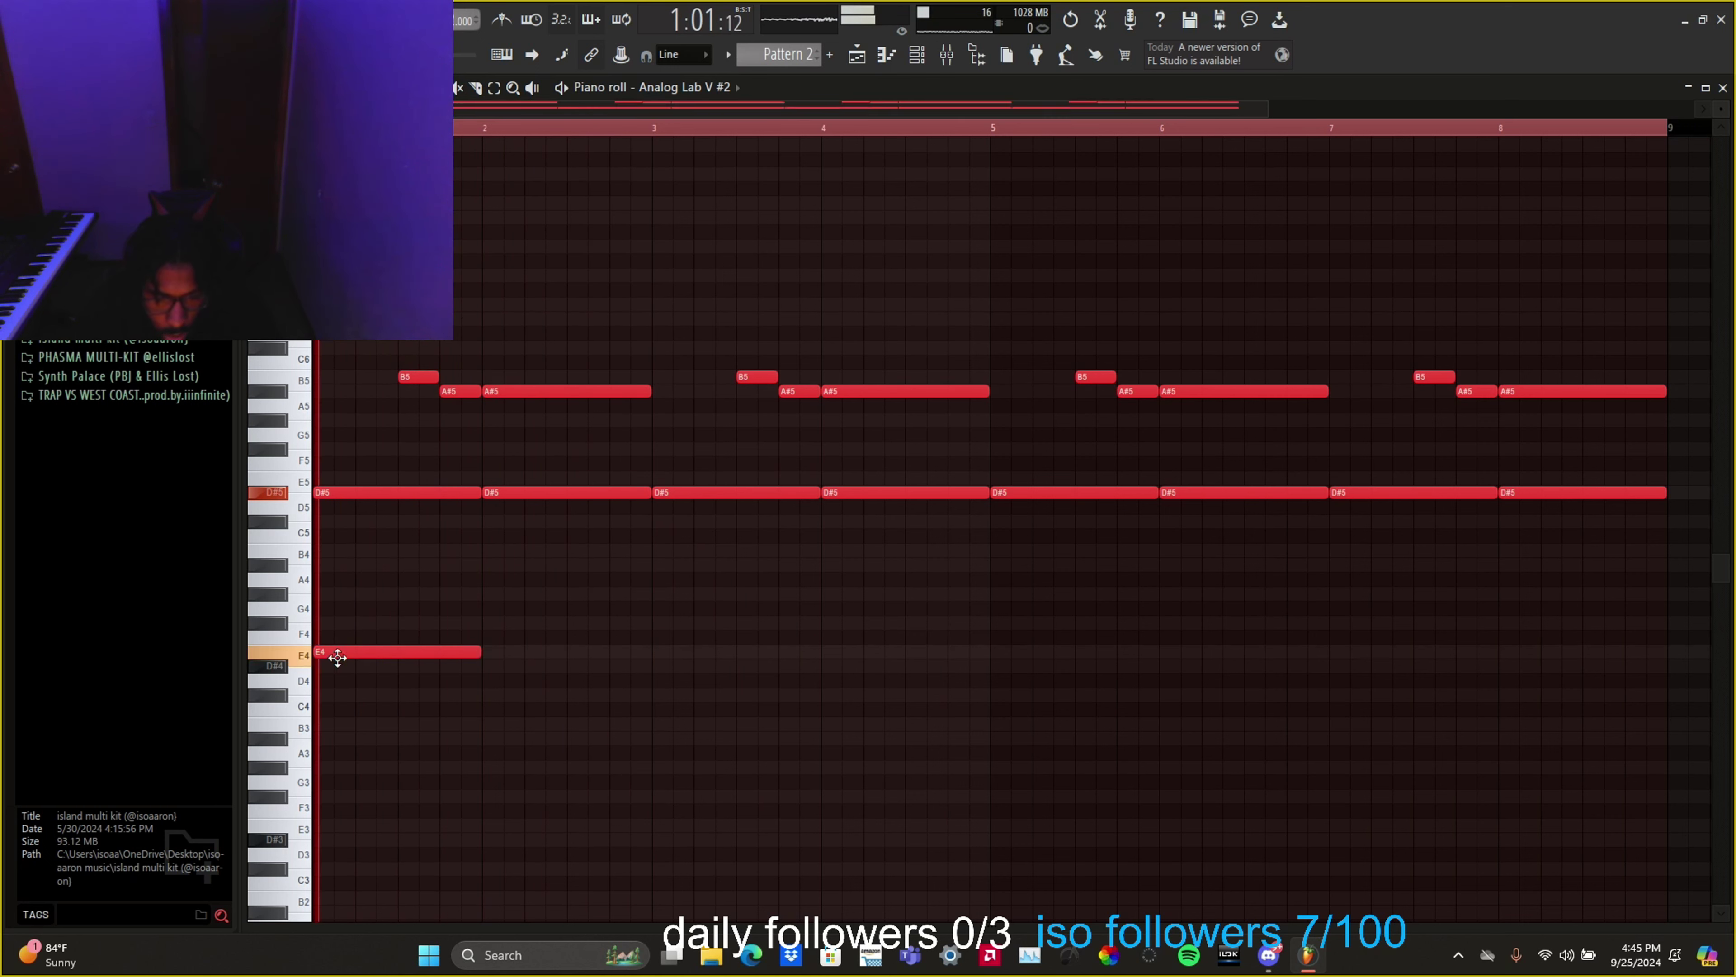
left_click_drag(345, 643, 340, 667)
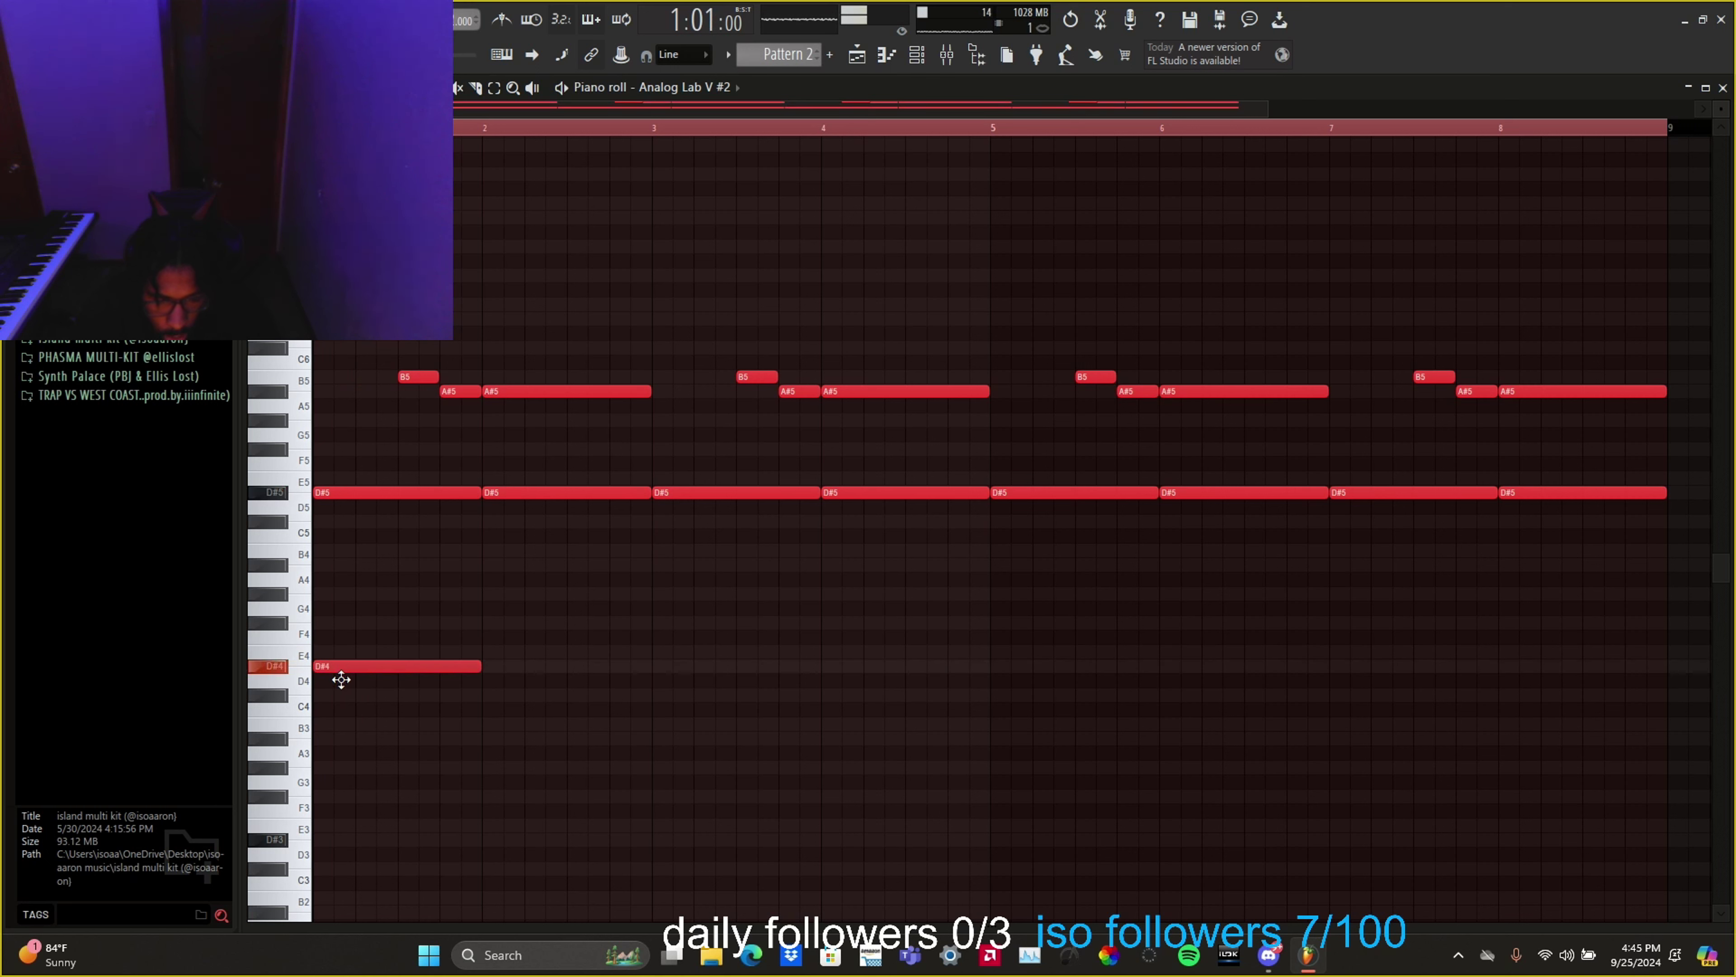
key("space")
left_click_drag(479, 667, 652, 667)
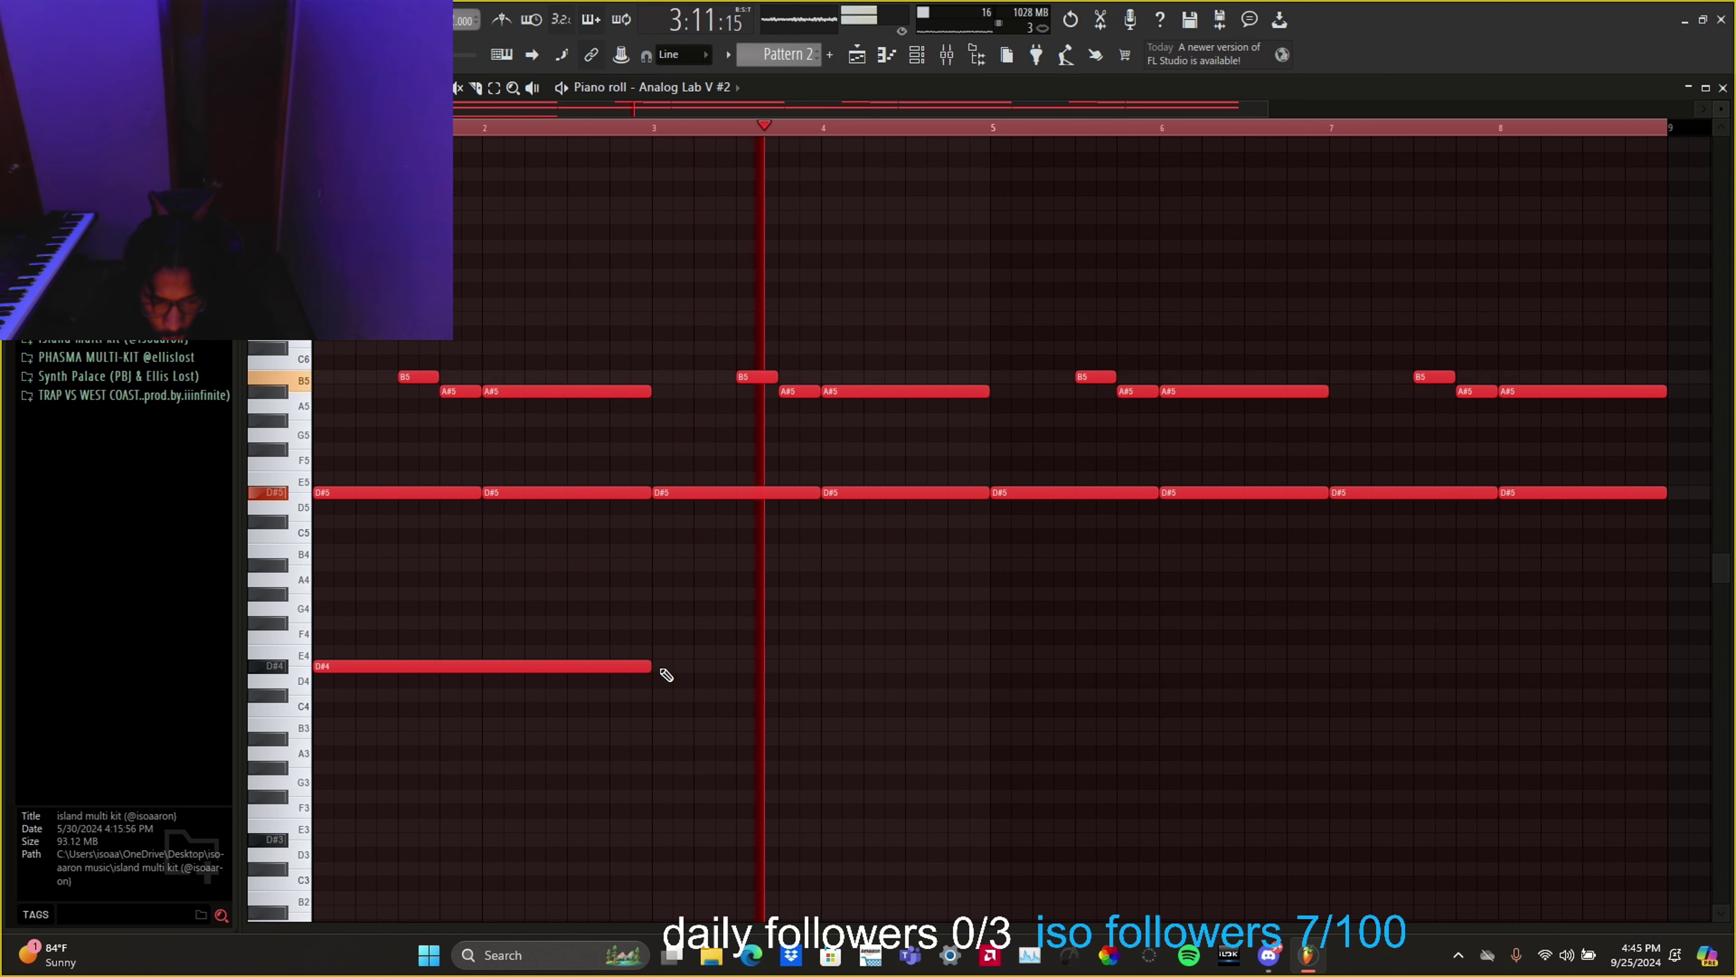
left_click(674, 667)
key("space")
key("space")
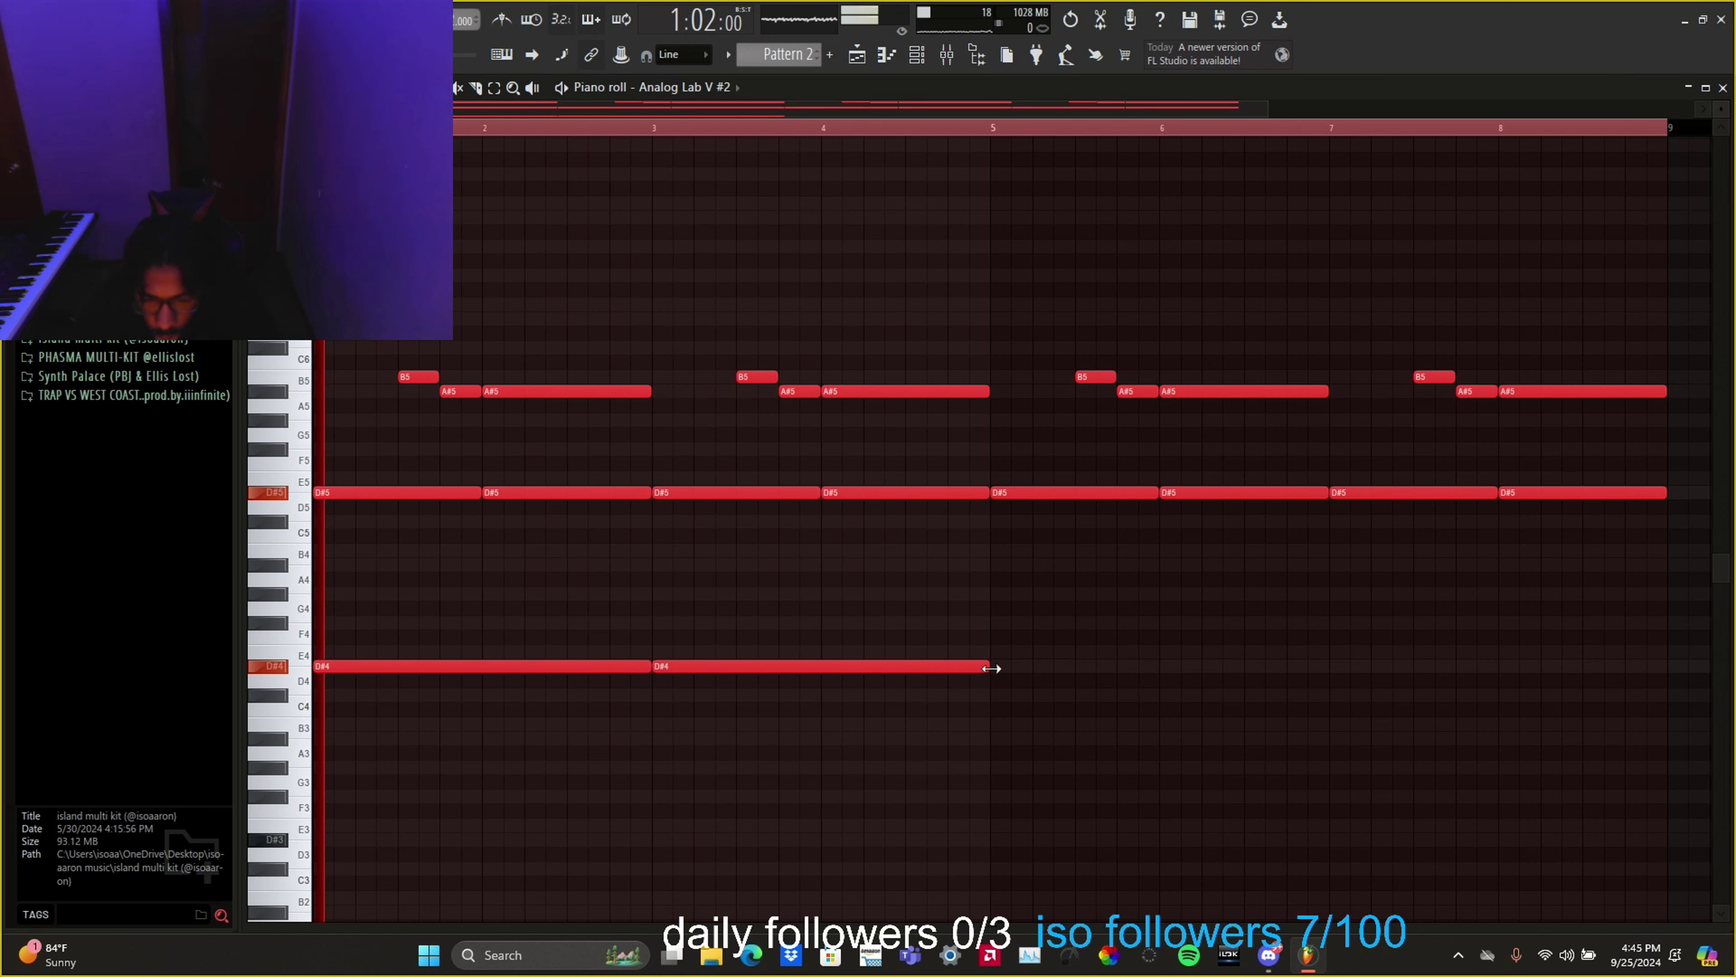
left_click_drag(988, 667, 904, 667)
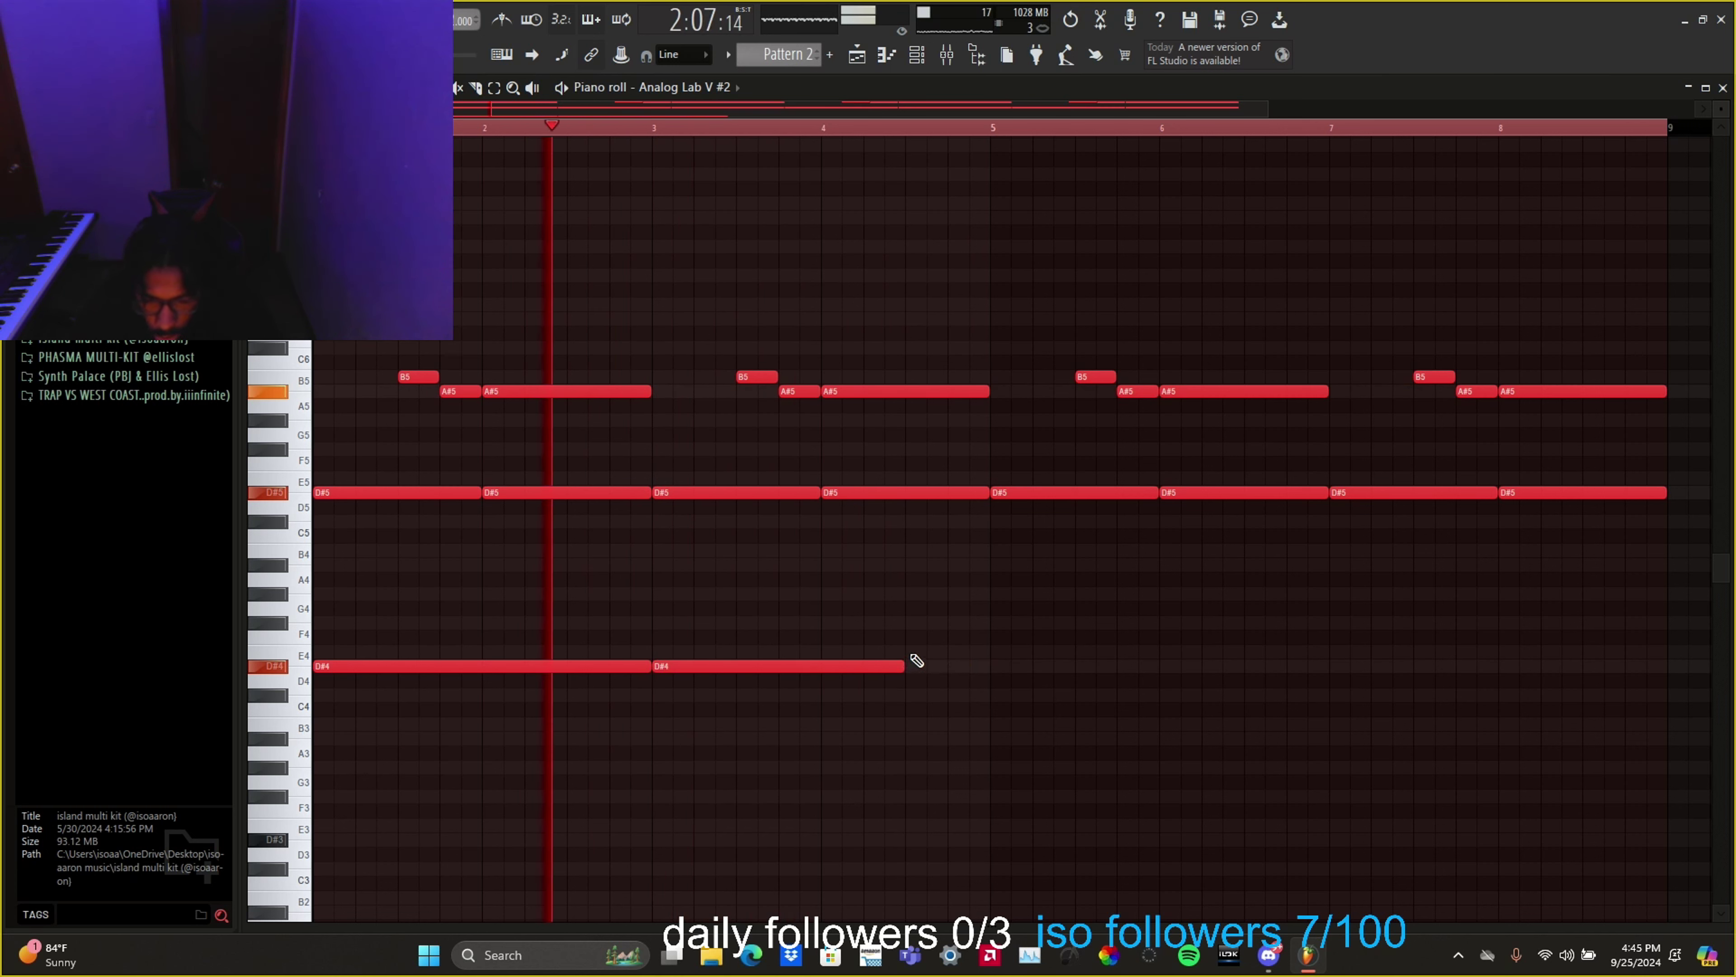
Step: Try a short E4 note after the D#4 notes, and remove all the low notes from Pattern 2
left_click(915, 654)
left_click_drag(1155, 653, 993, 655)
right_click(950, 652)
right_click(779, 667)
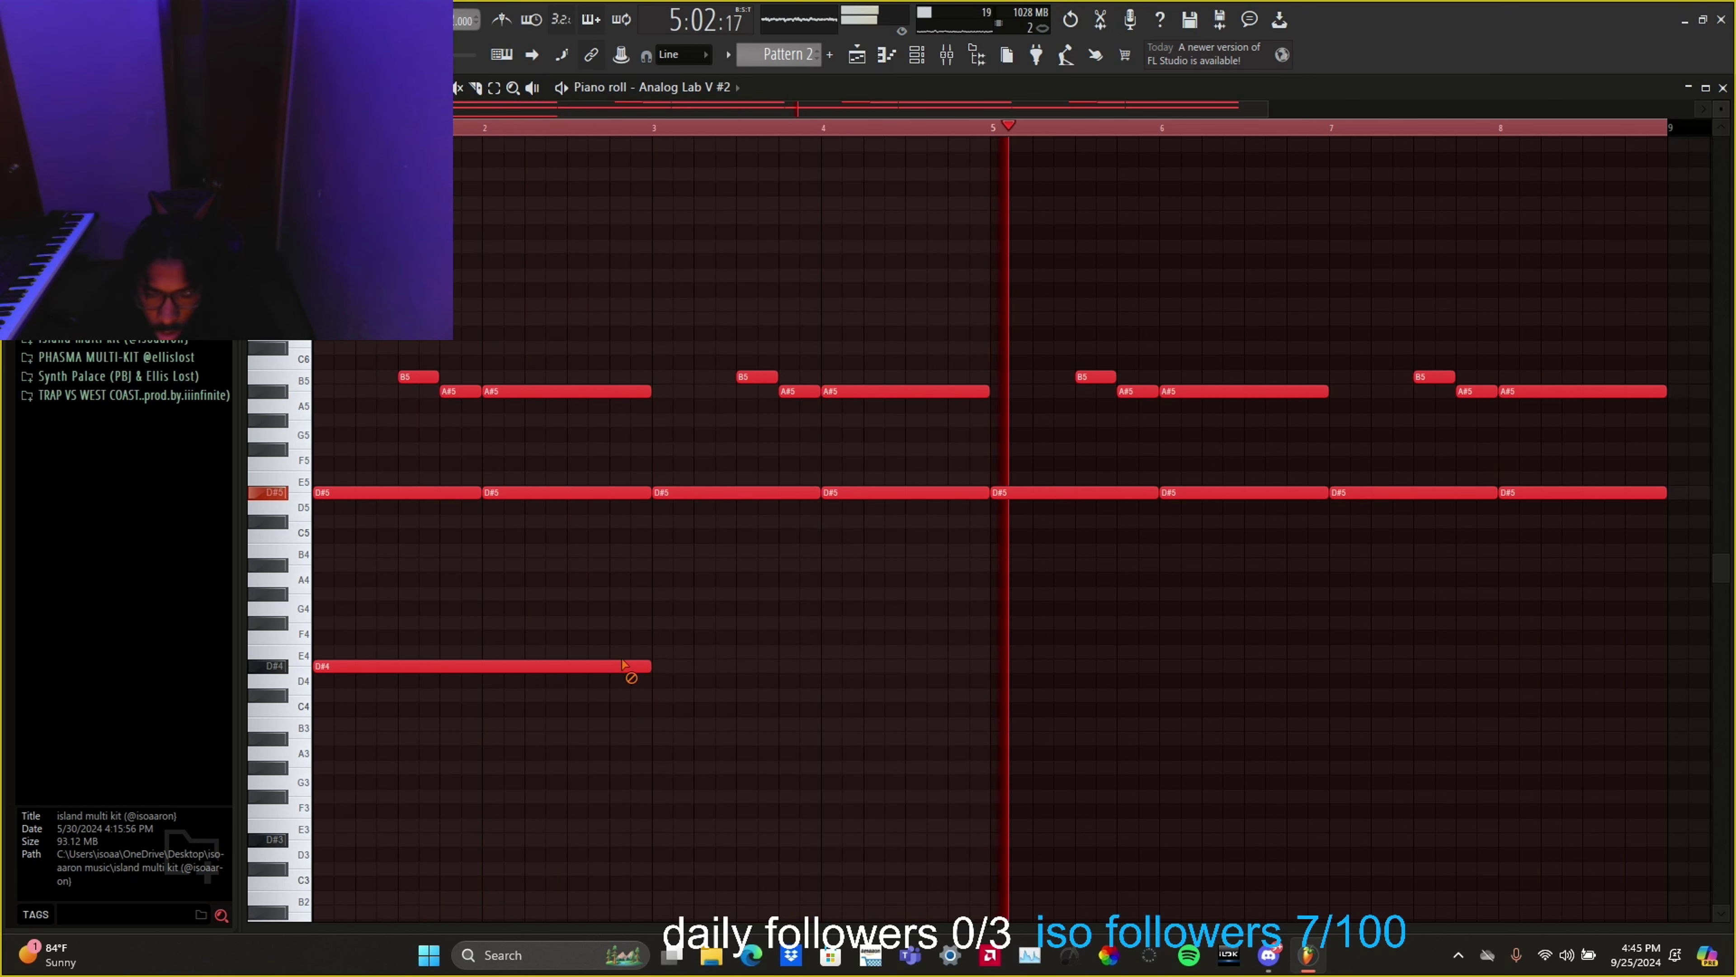
right_click(632, 667)
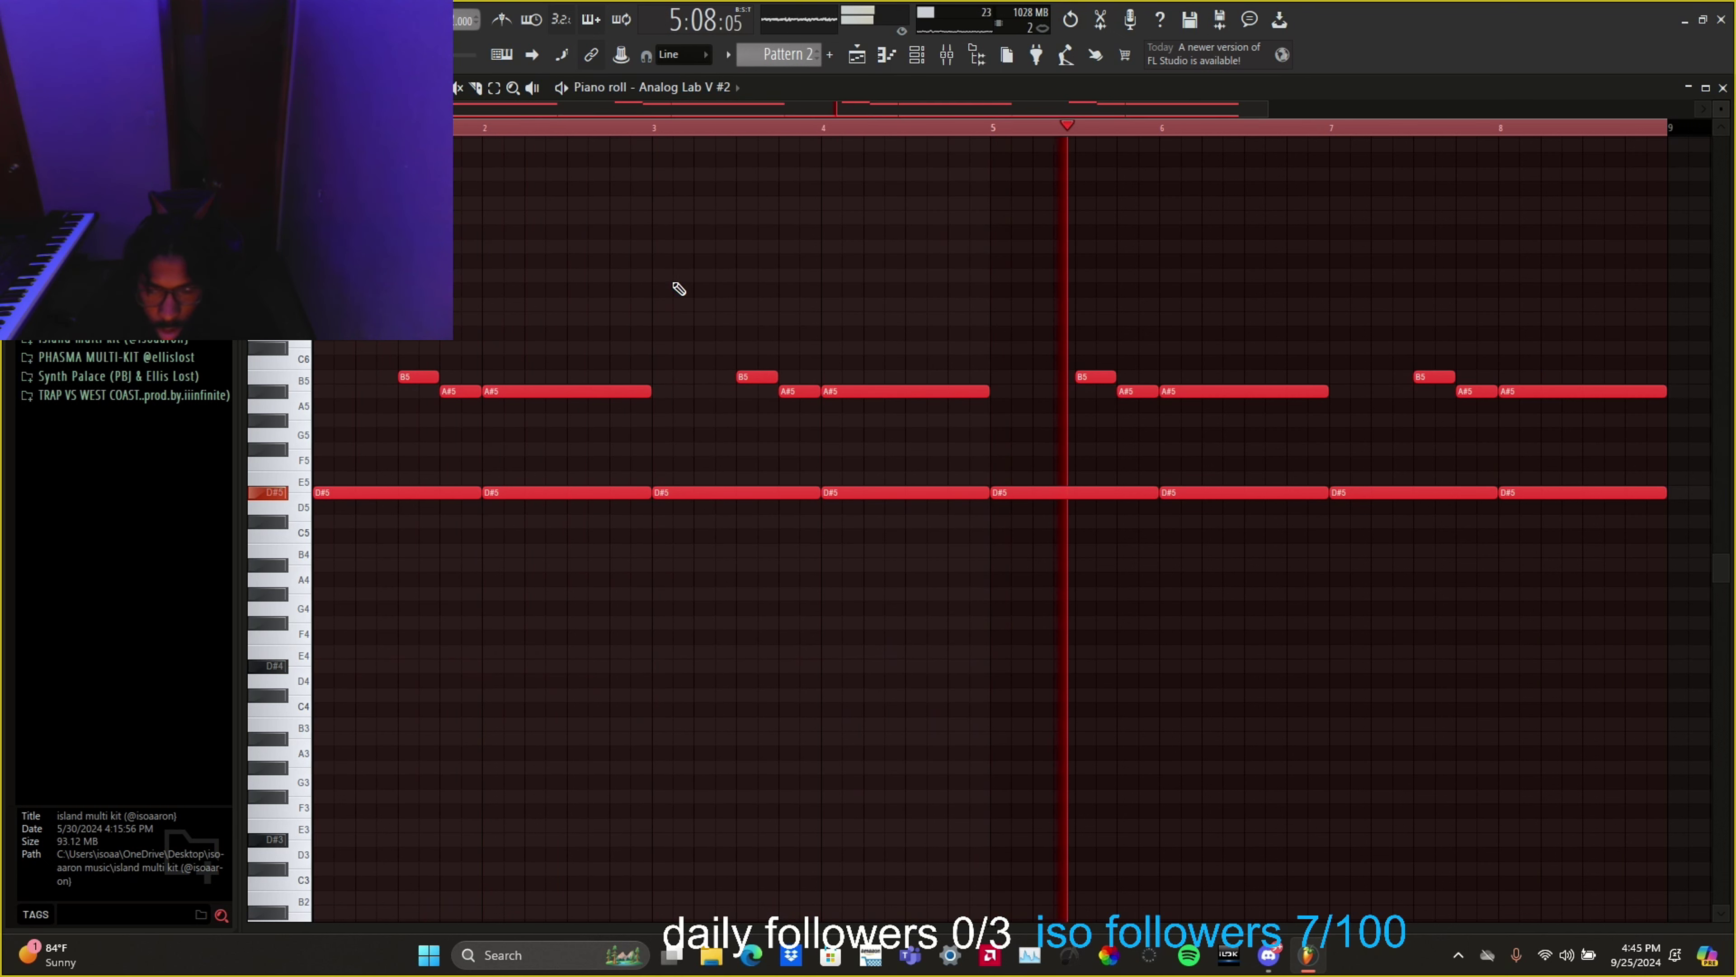
Step: Route the Analog Lab V #2 channel to mixer Insert 1
left_click(856, 54)
left_click(917, 55)
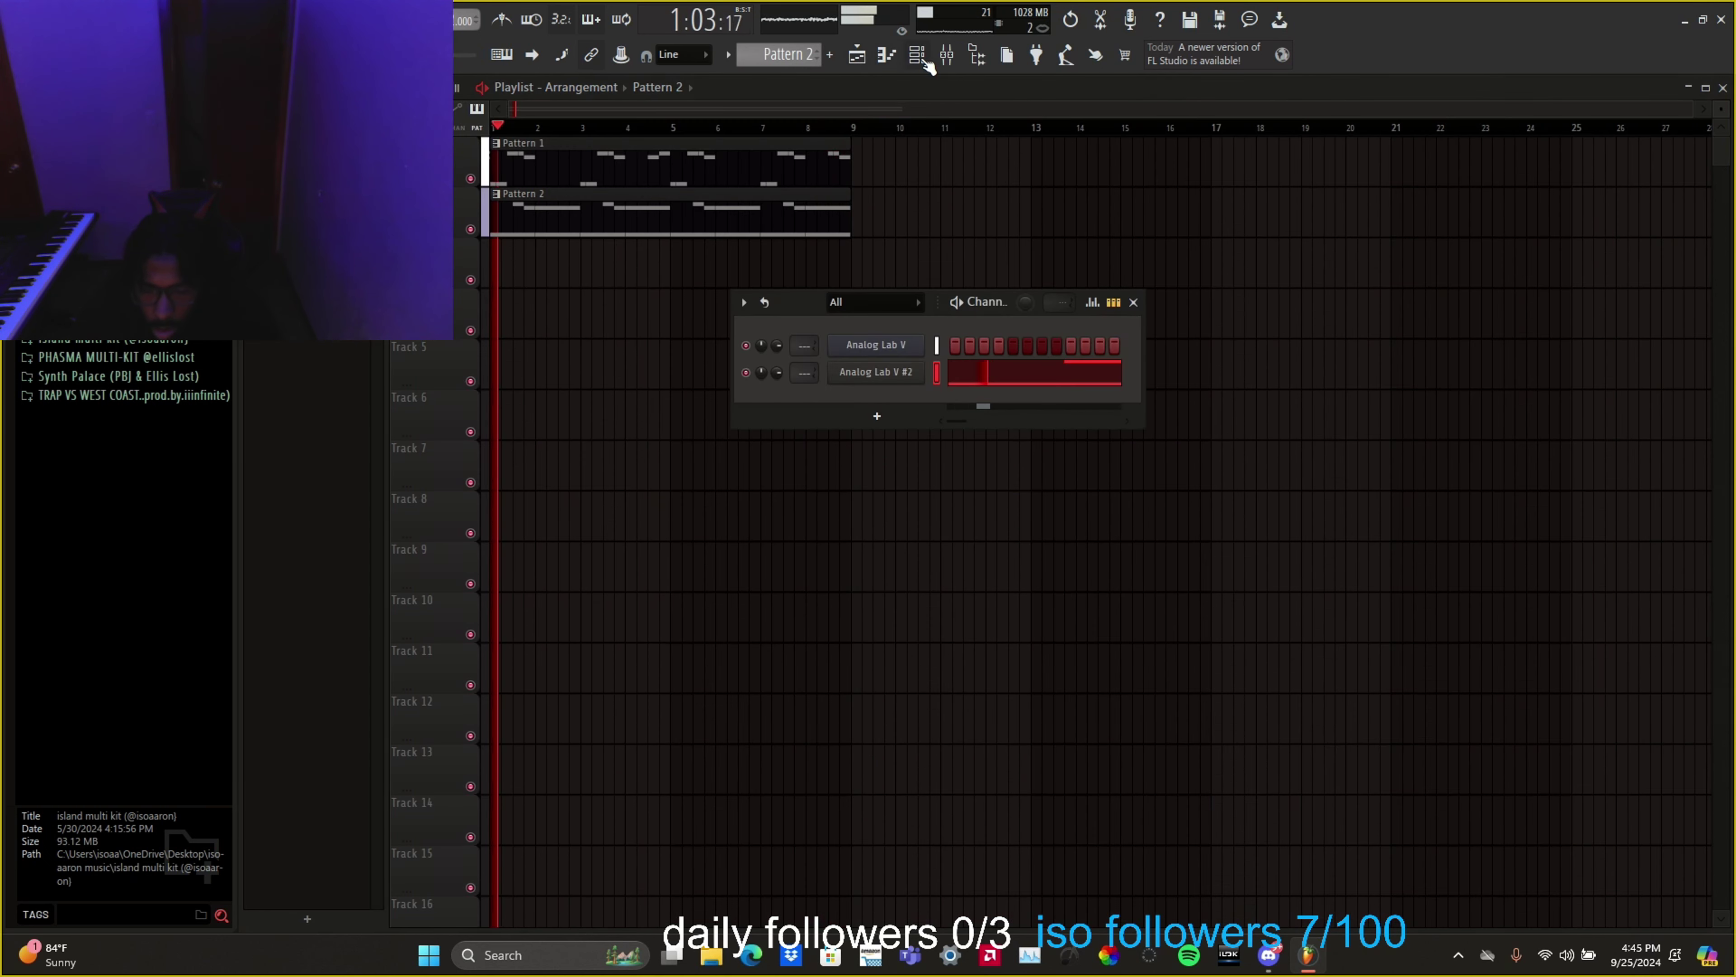
left_click(917, 54)
left_click(943, 58)
right_click(532, 481)
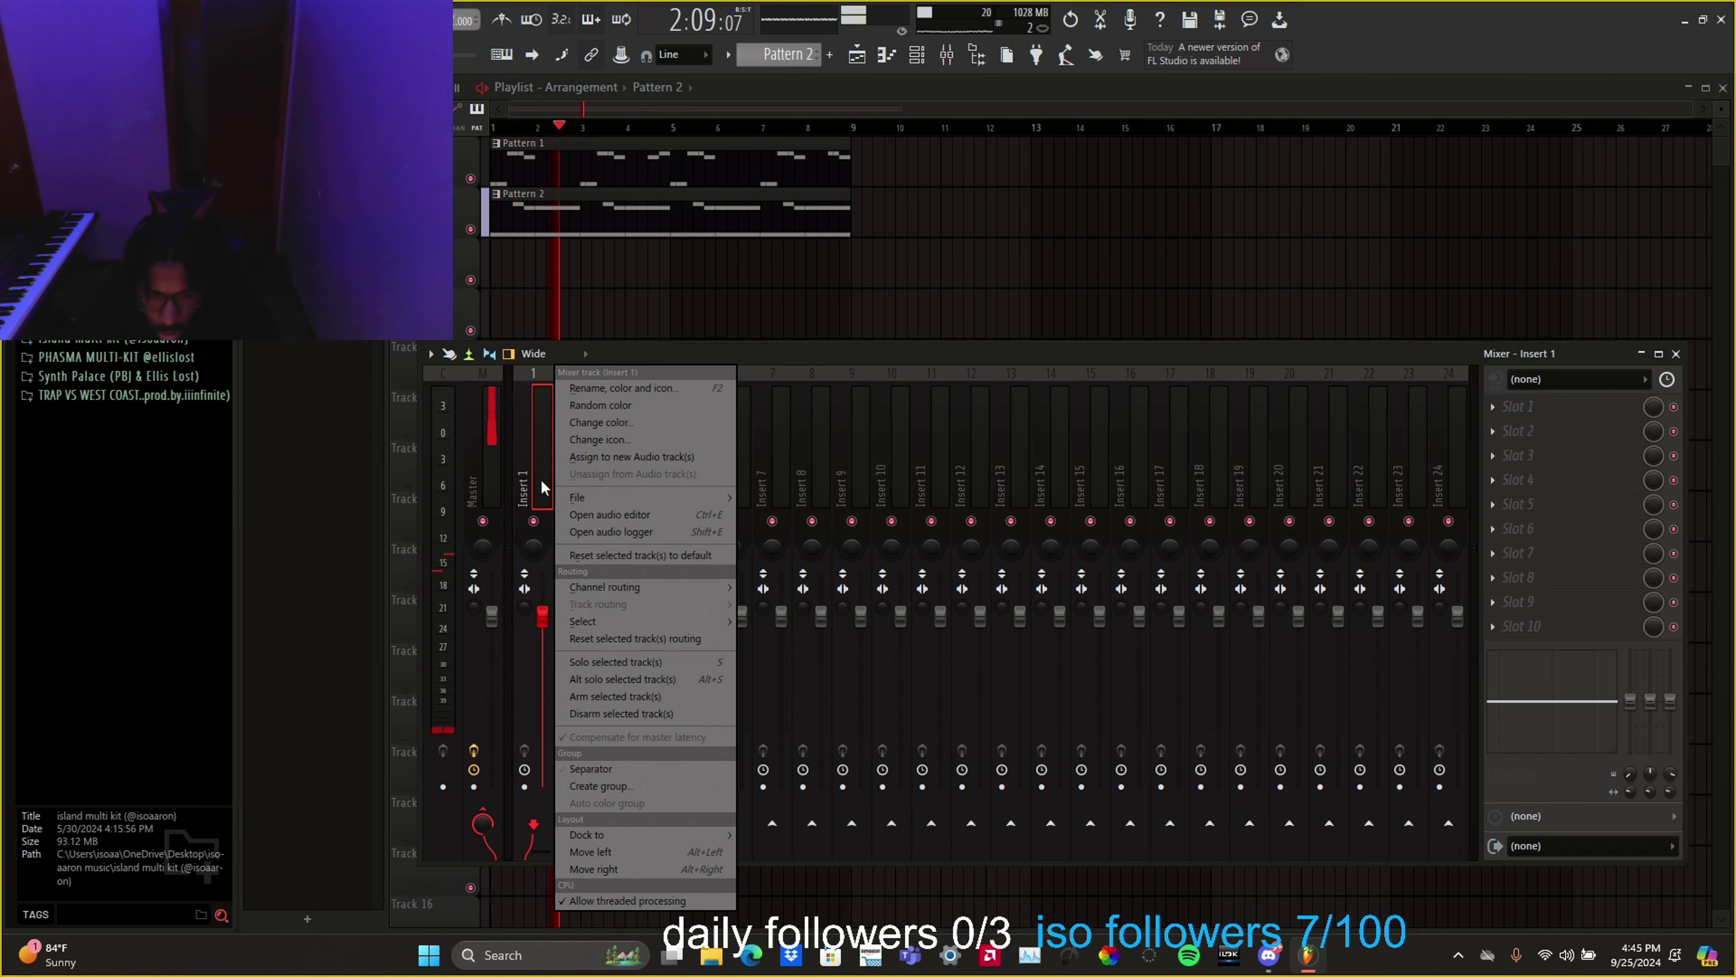
left_click(797, 585)
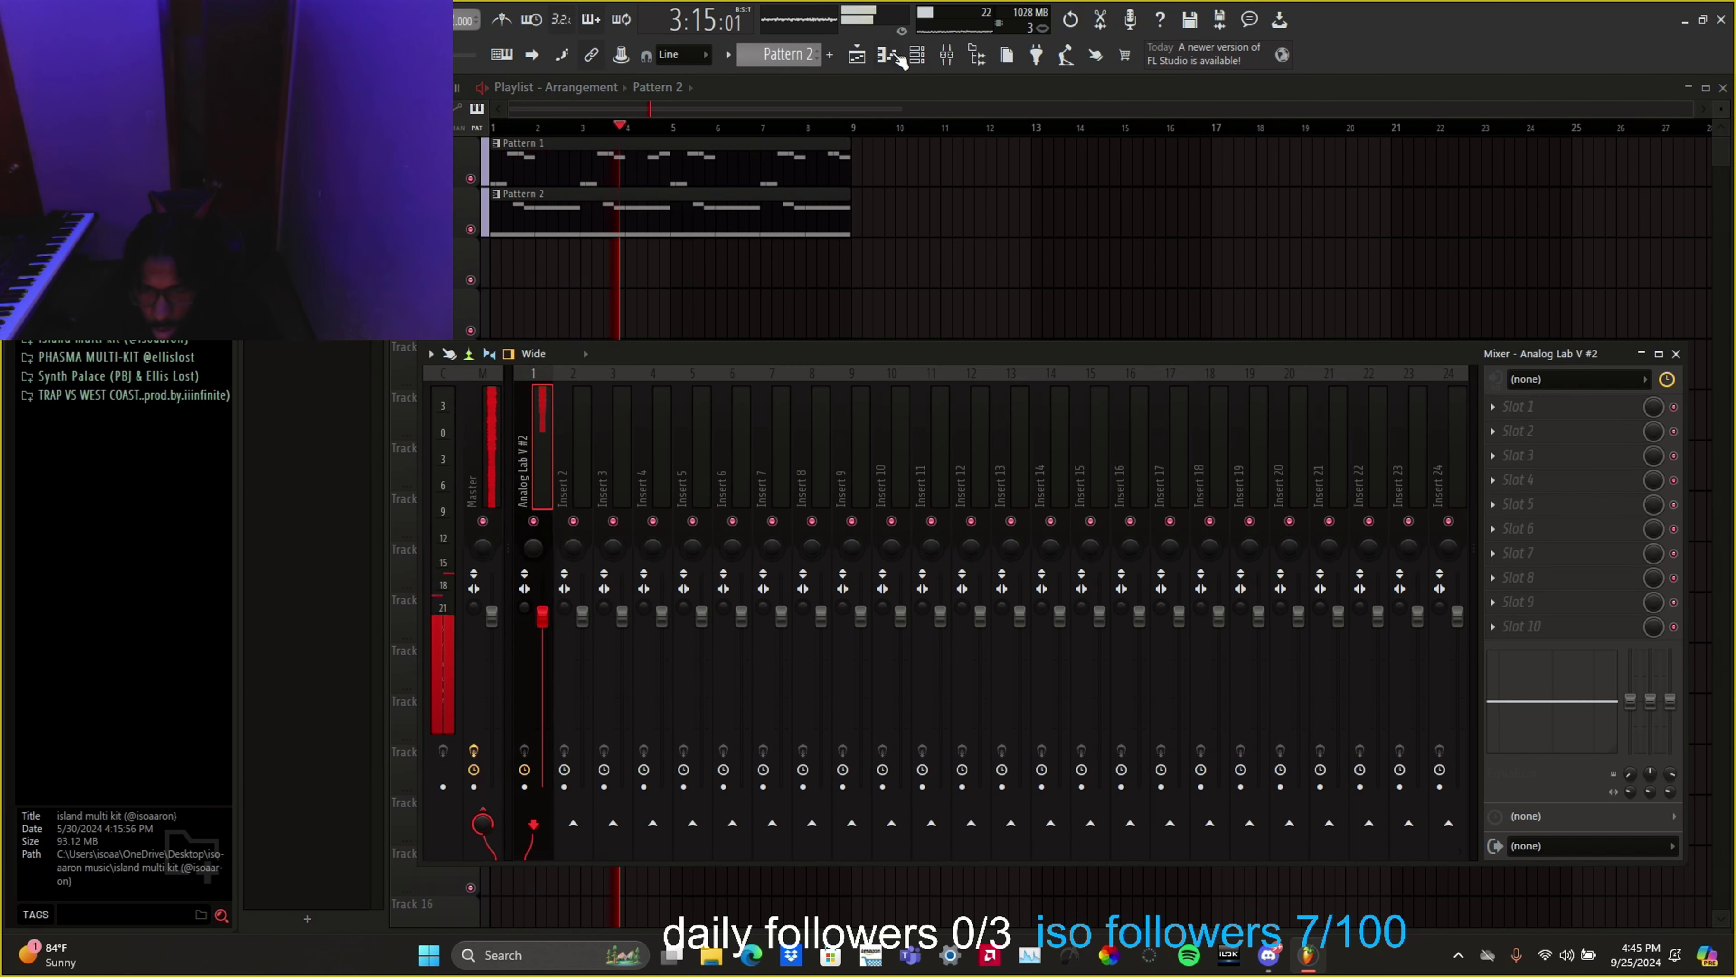
Step: Select the first Analog Lab V channel and route it to mixer Insert 2
left_click(916, 61)
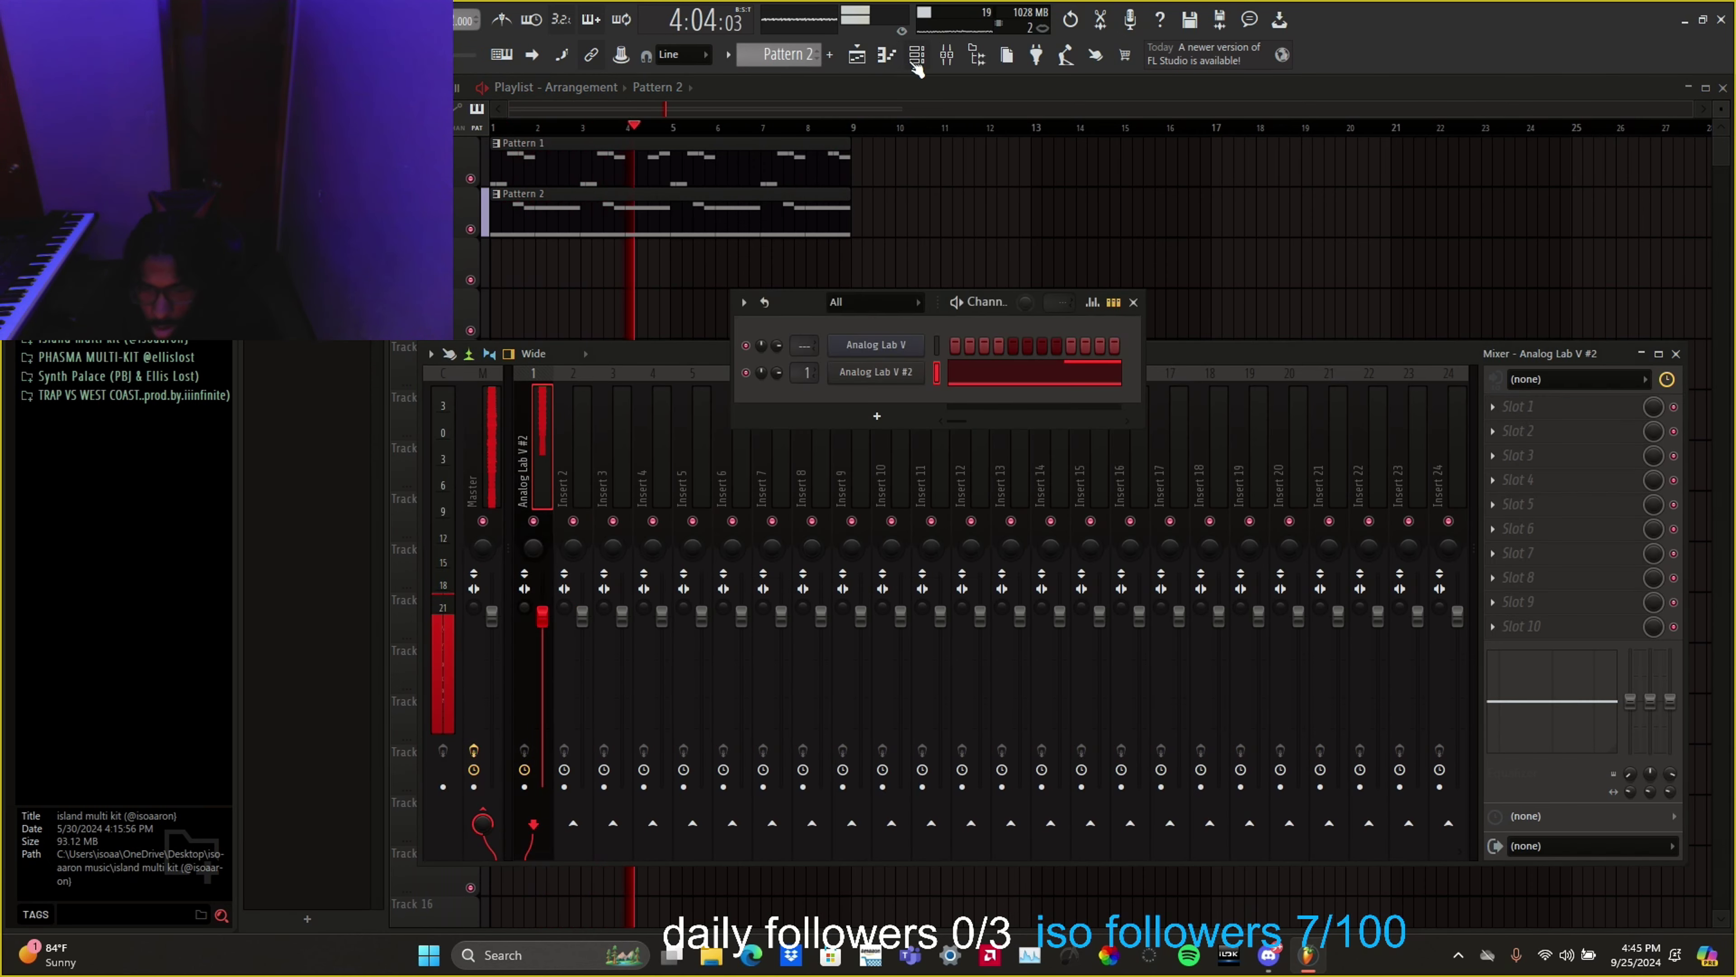
left_click(1133, 302)
left_click(568, 468)
right_click(568, 469)
mouse_move(759, 587)
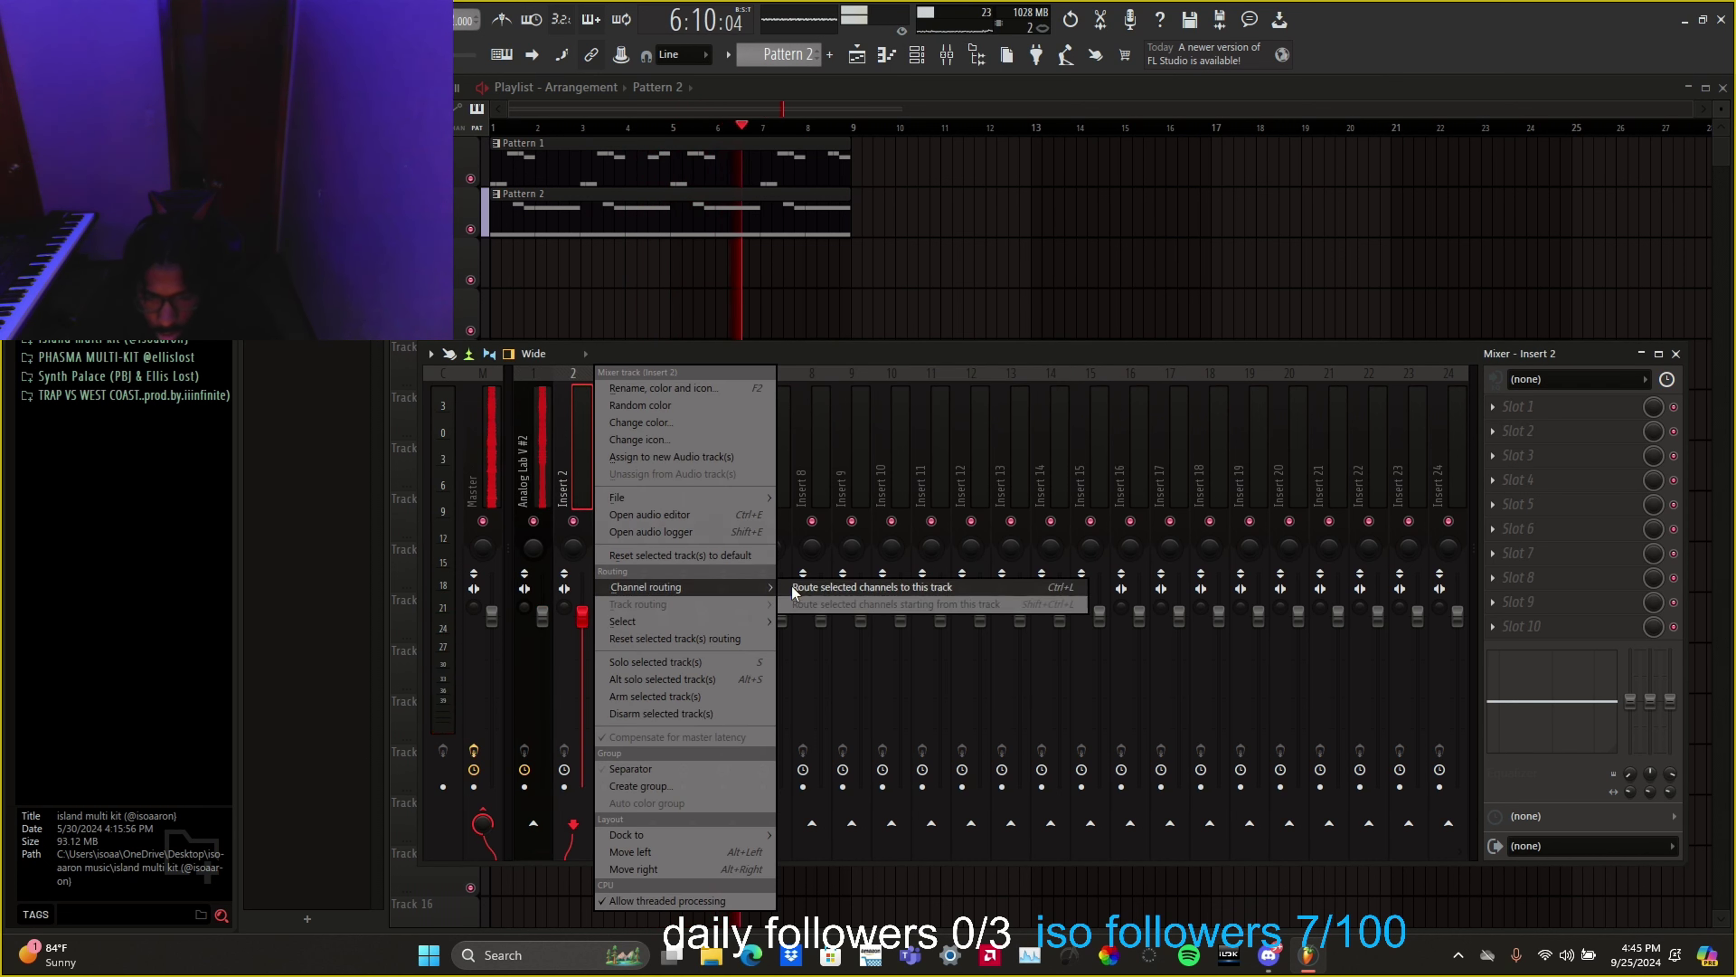
left_click(814, 586)
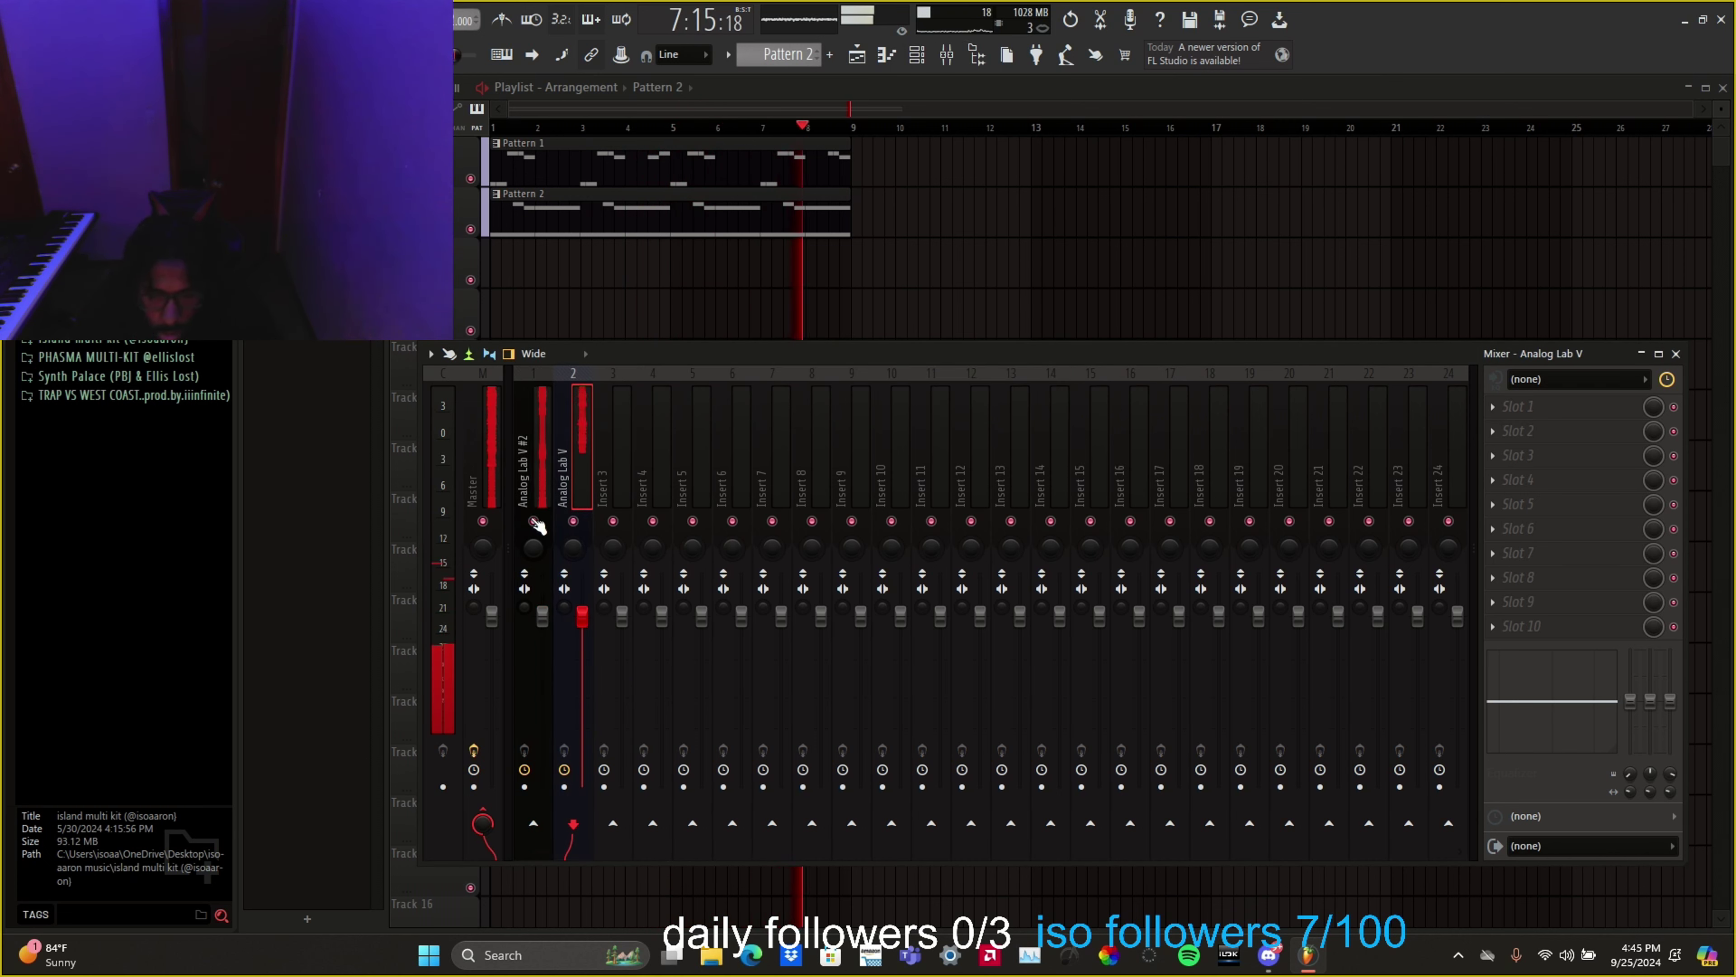
Step: Load Fruity Parametric EQ 2 in slot 1 of the Analog Lab V #2 mixer track with the 20Hz + 18kHz cut preset
left_click(535, 485)
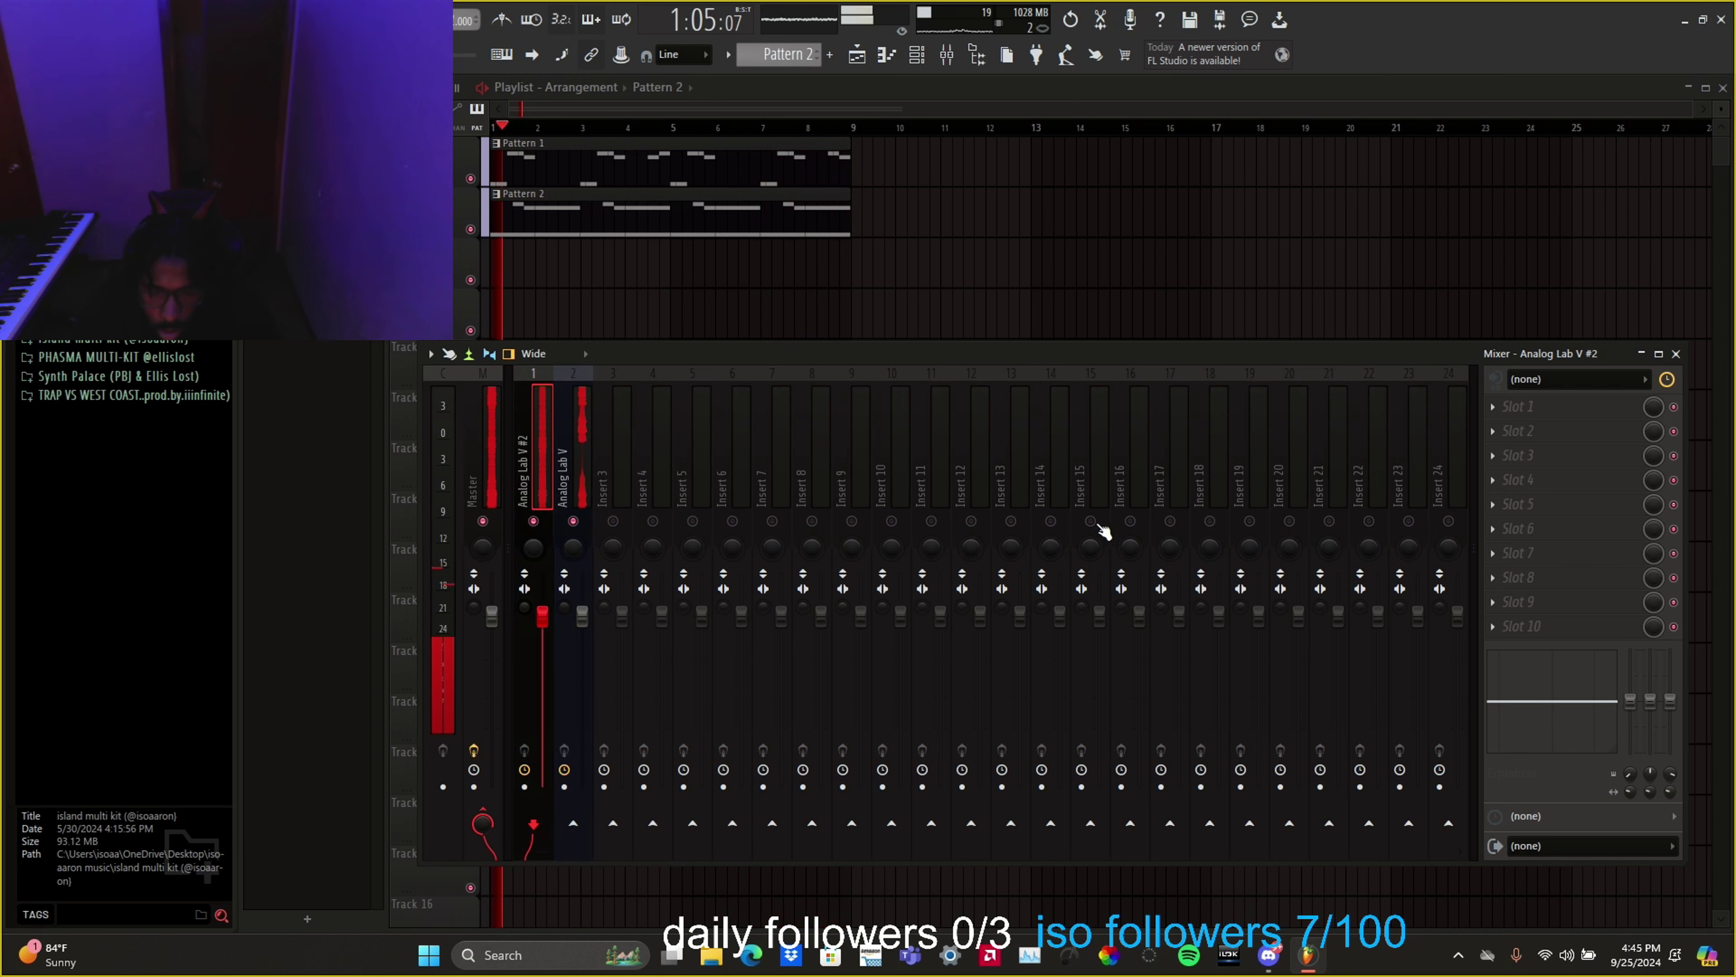
left_click(1528, 408)
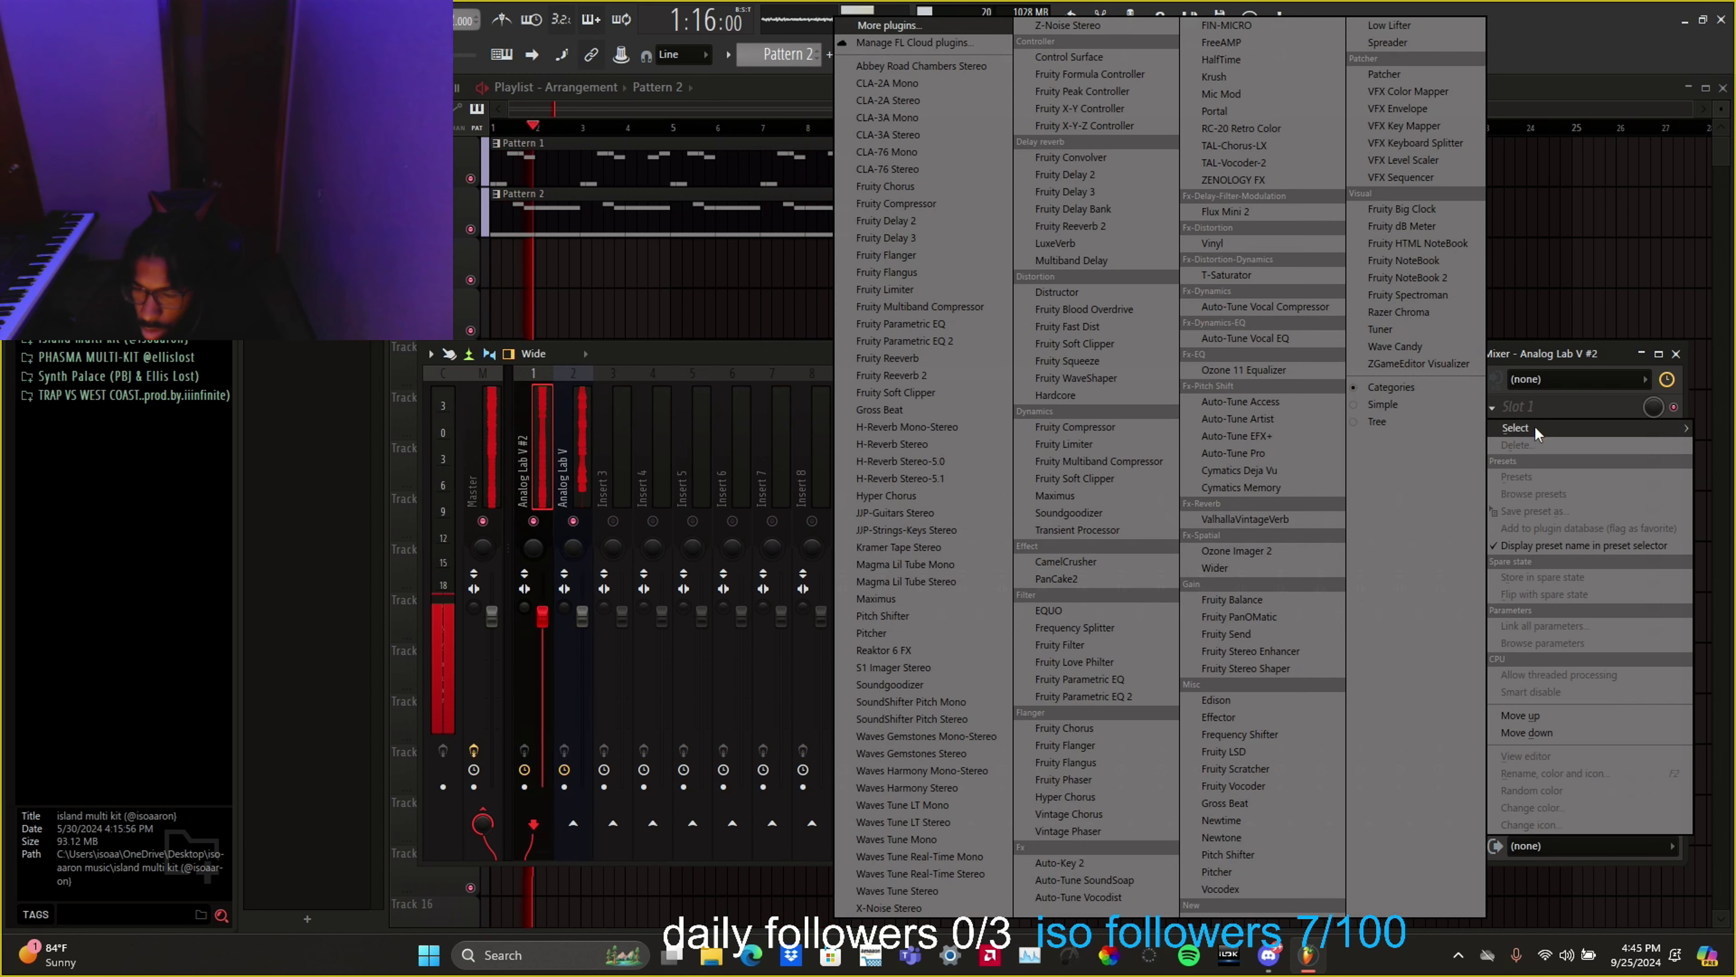
left_click(1154, 693)
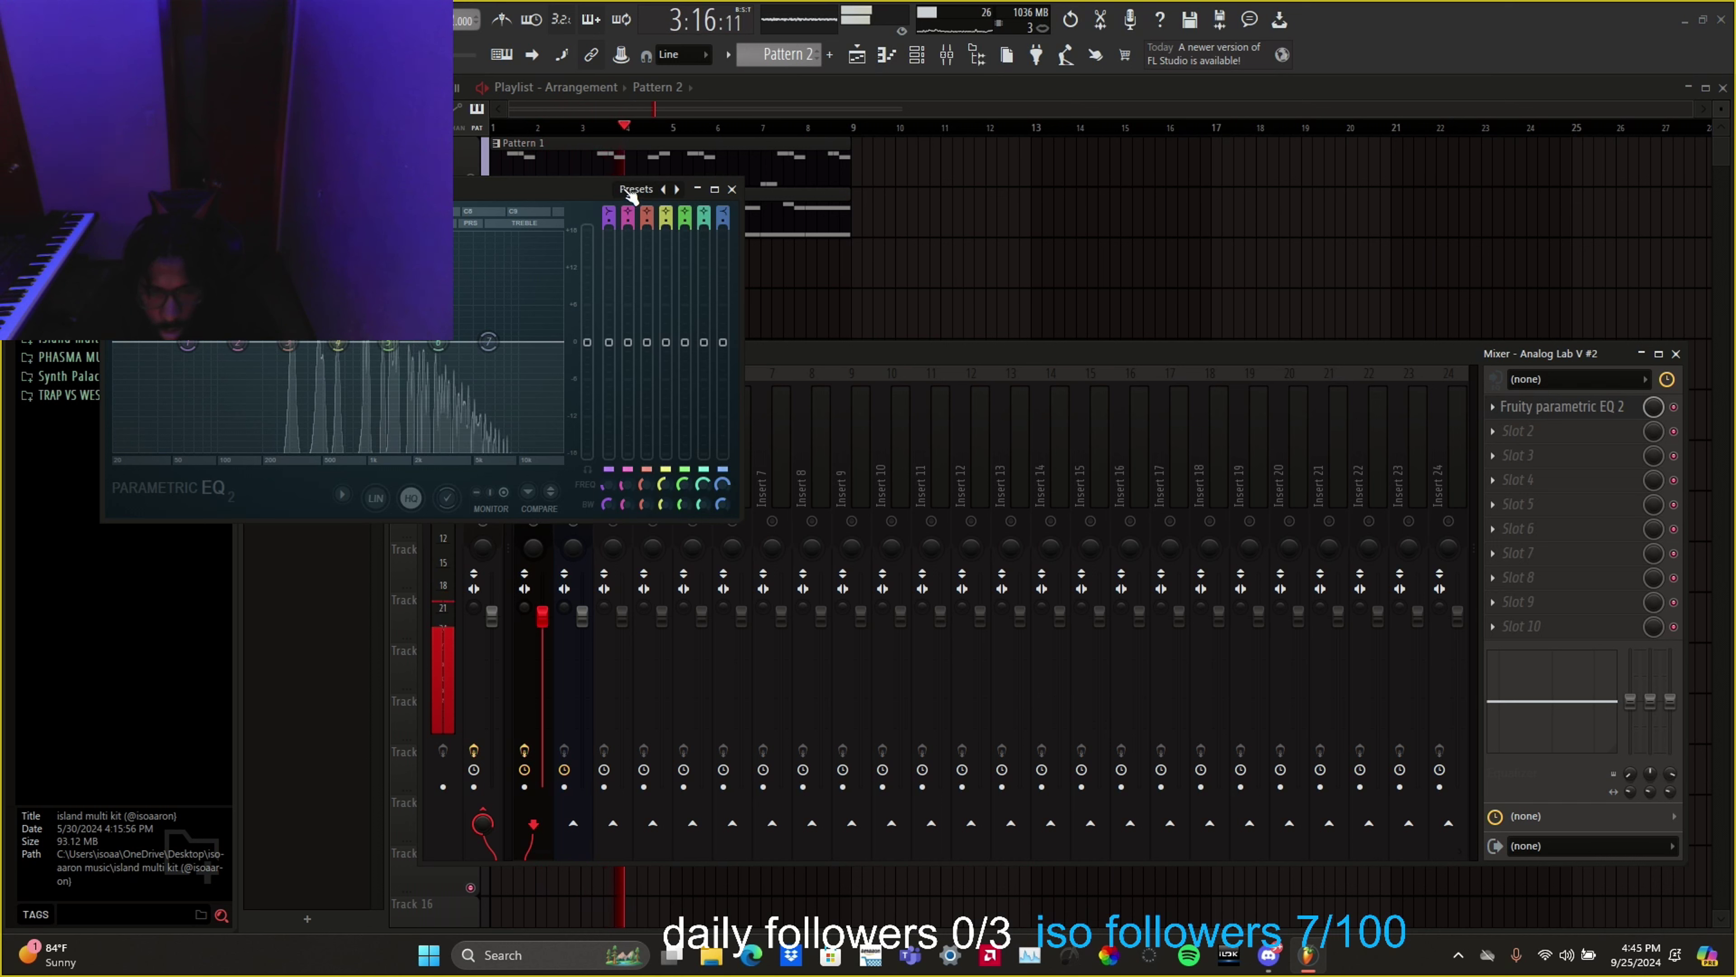
left_click(628, 190)
left_click(680, 214)
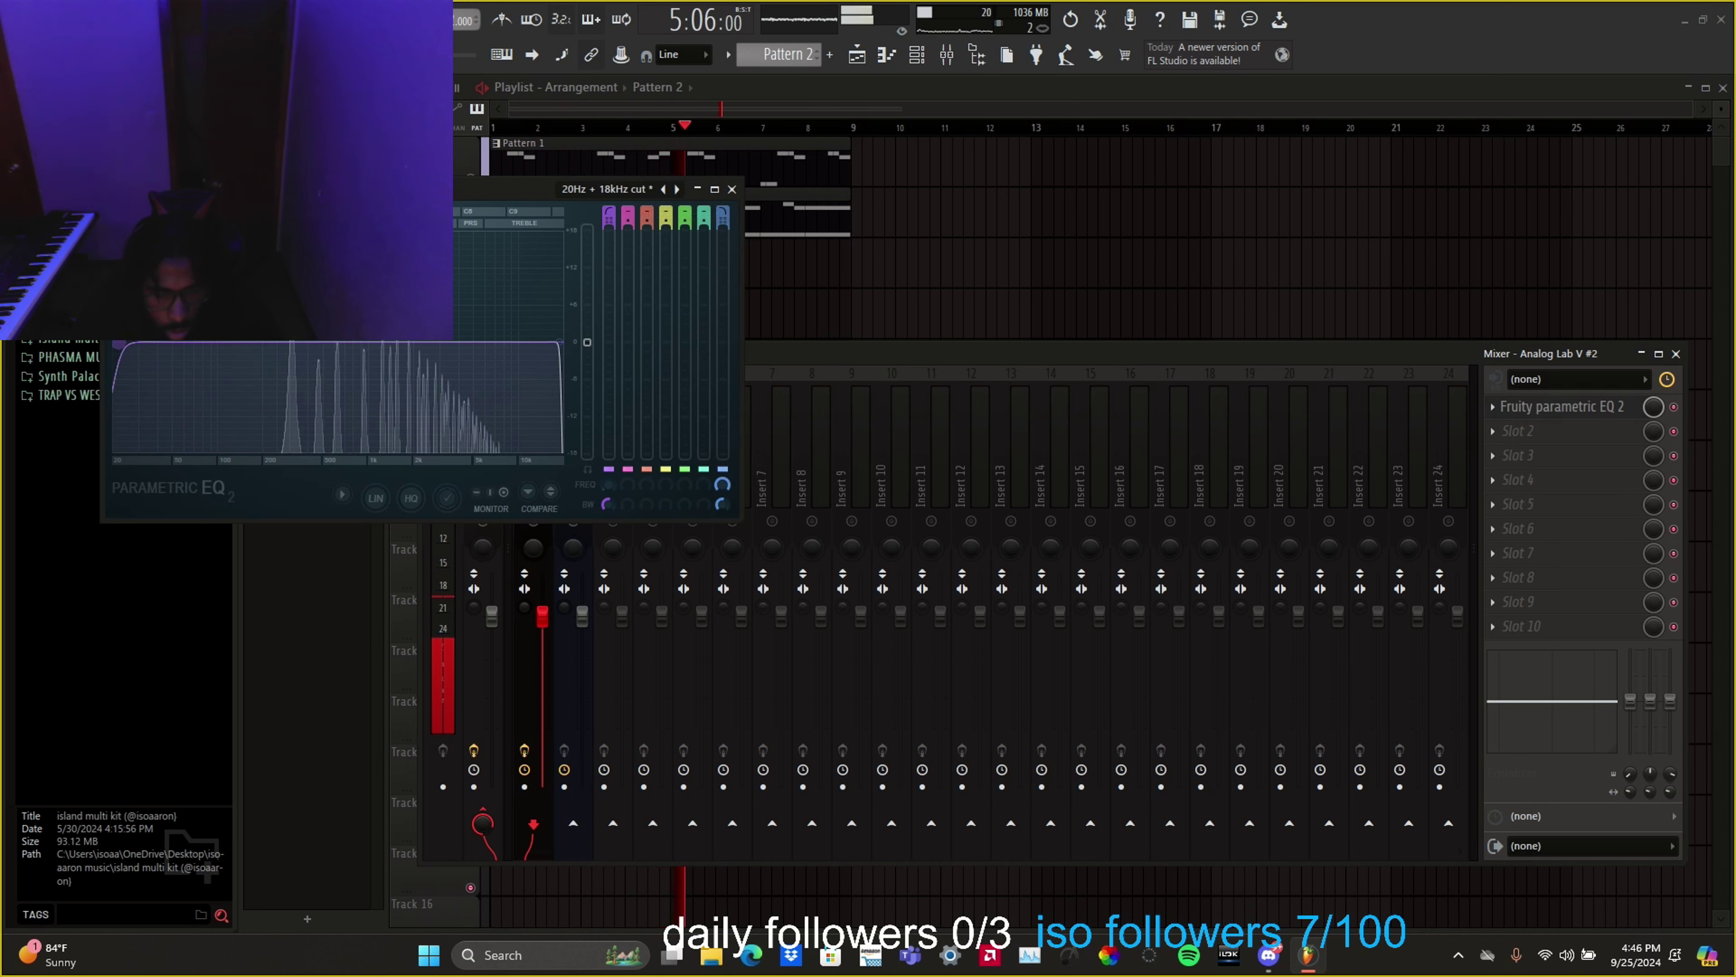
Step: Raise the EQ's low cut to just below the lowest string frequencies and lower its high cut to trim the top end
left_click_drag(119, 343, 282, 344)
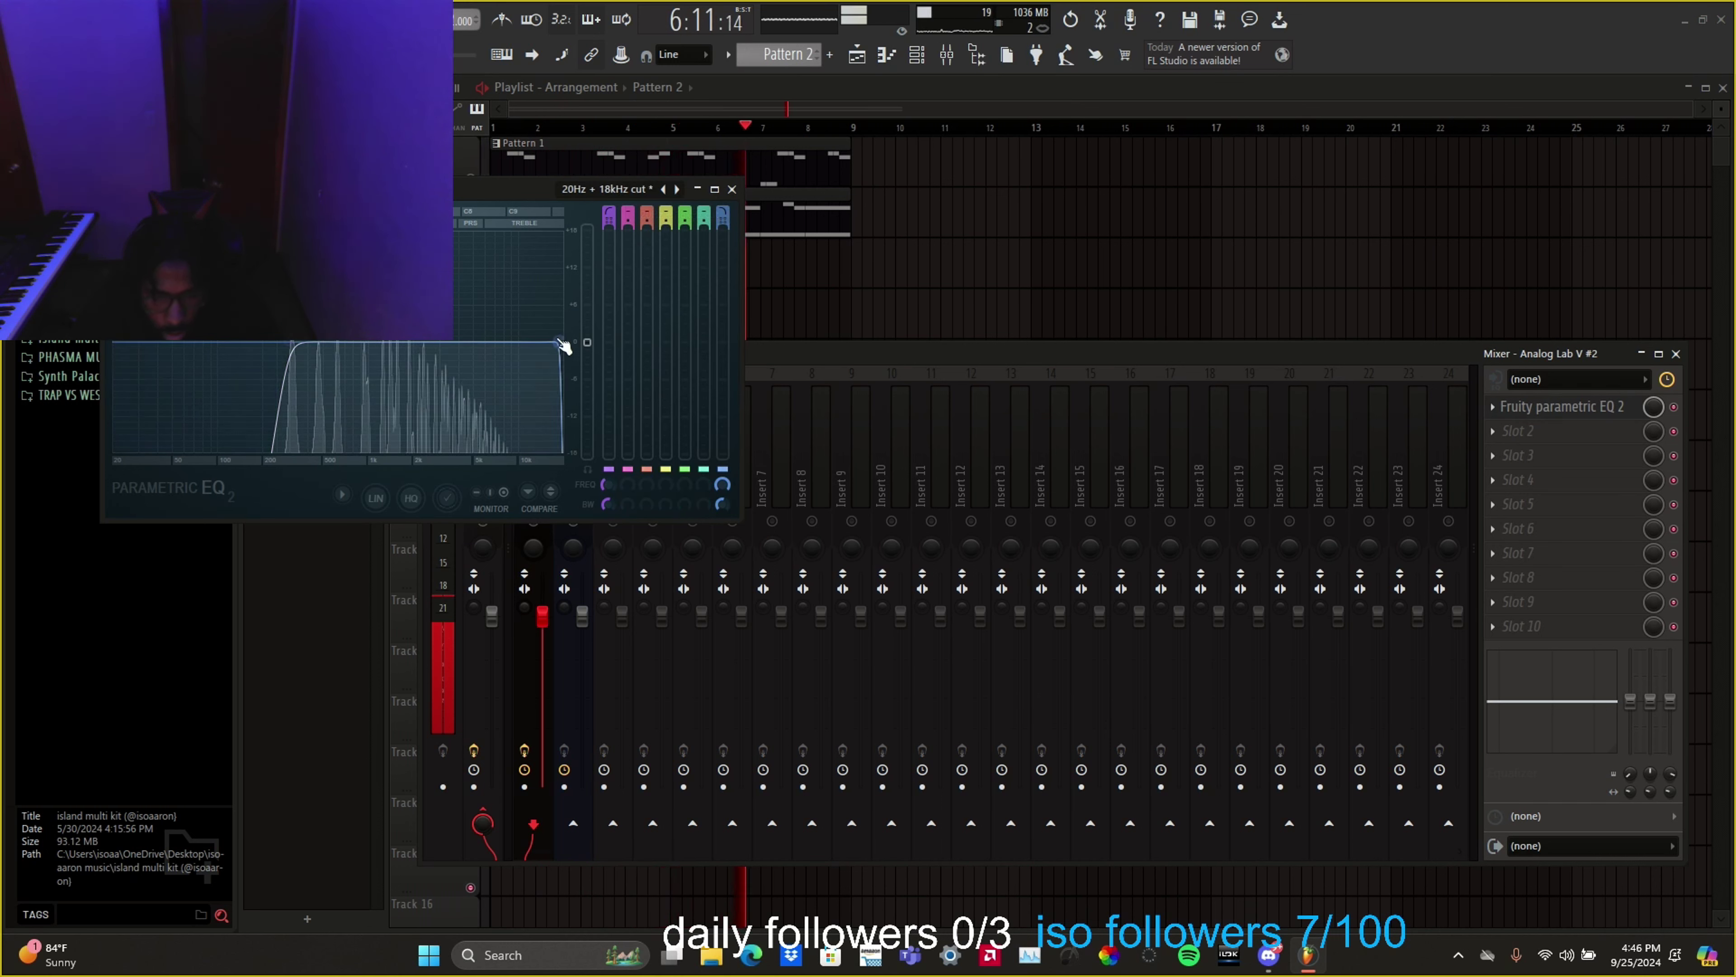
left_click_drag(561, 343, 504, 342)
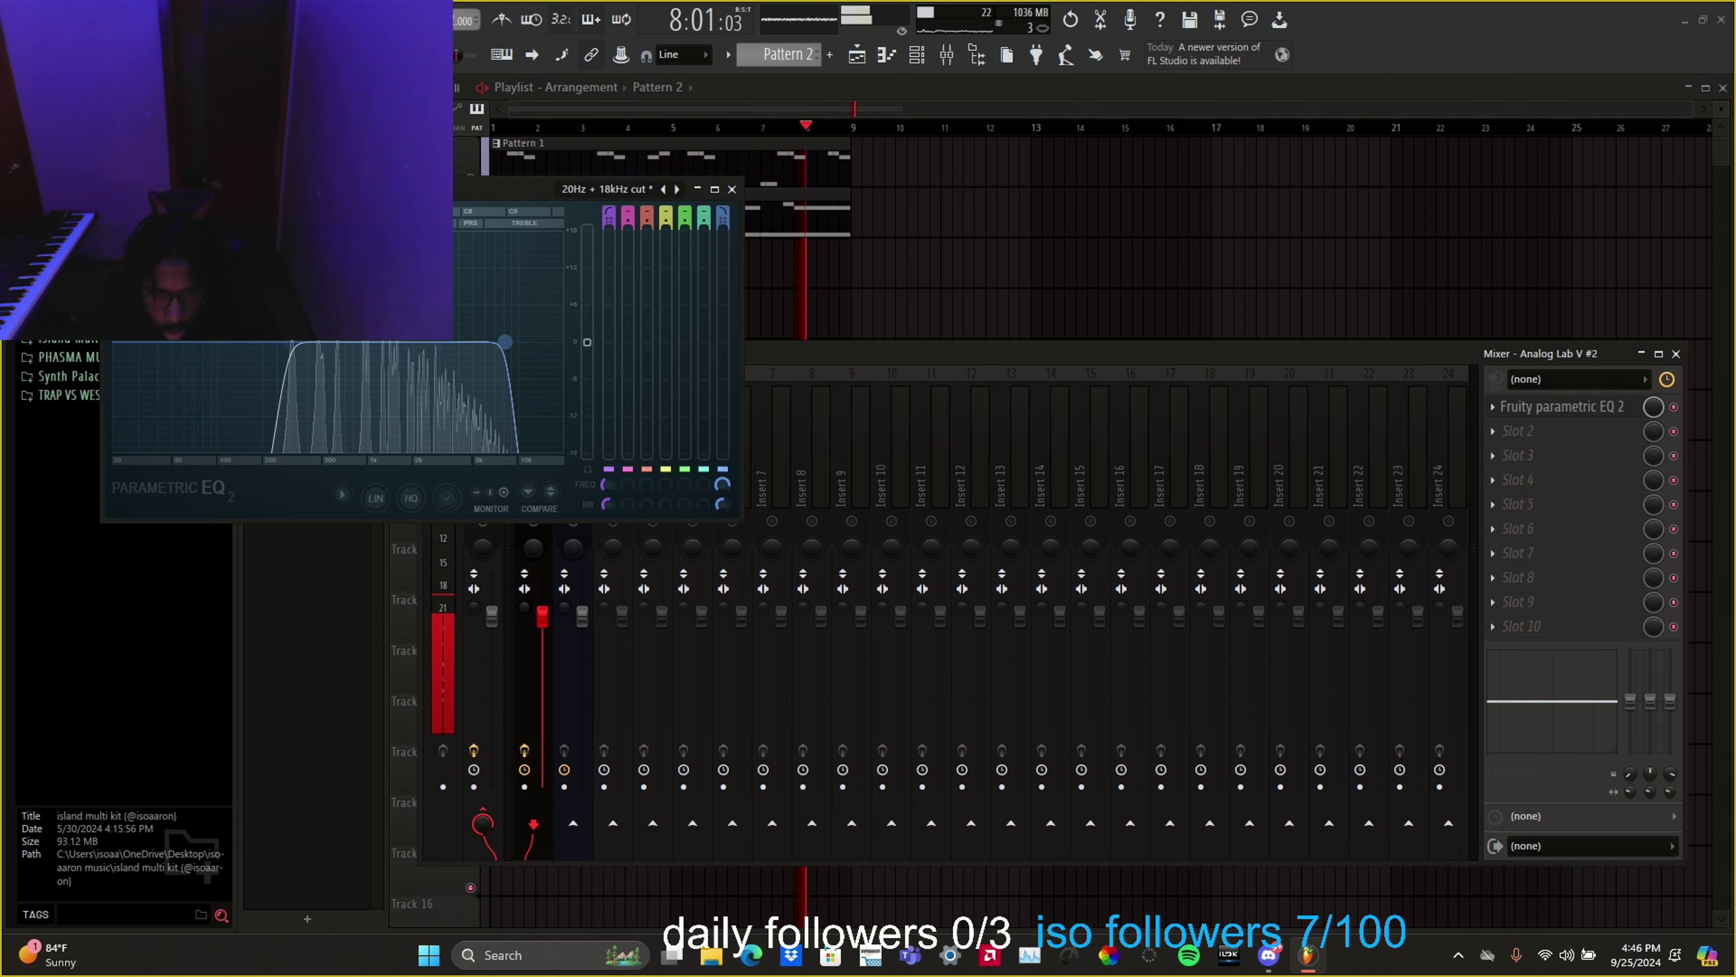
left_click(732, 189)
Step: Load CLA-76 Stereo in slot 2 and compare its Bluey and Blacky revisions, settling on Bluey
left_click(1555, 429)
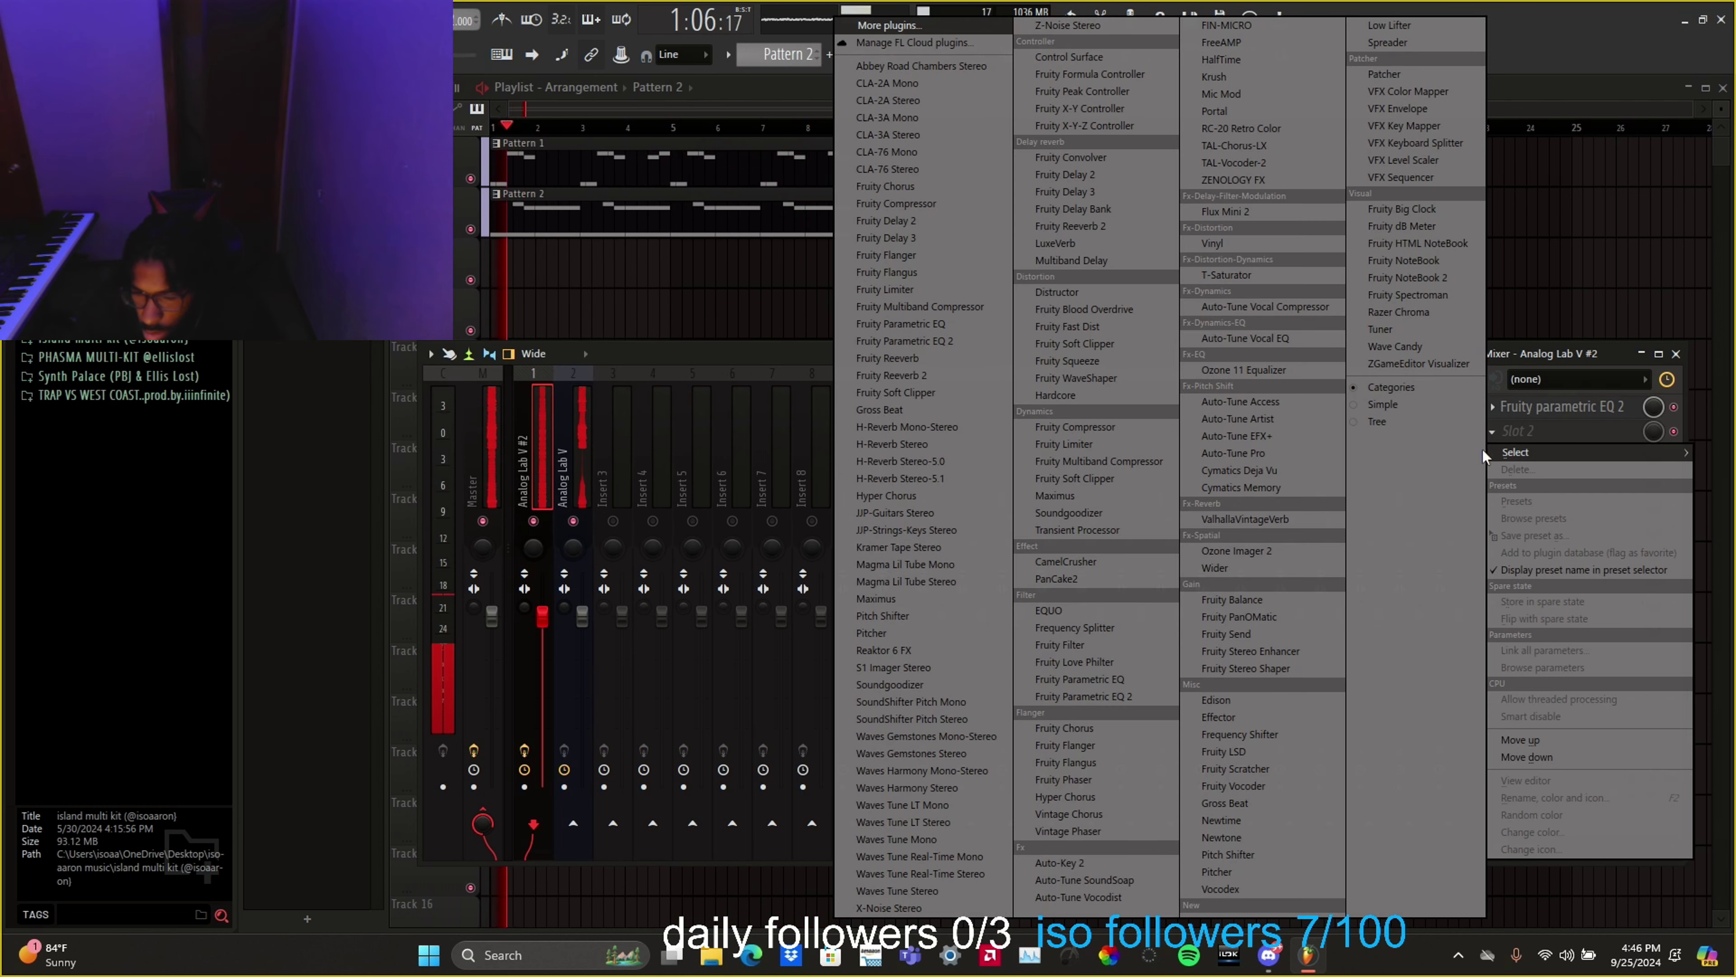
left_click(958, 169)
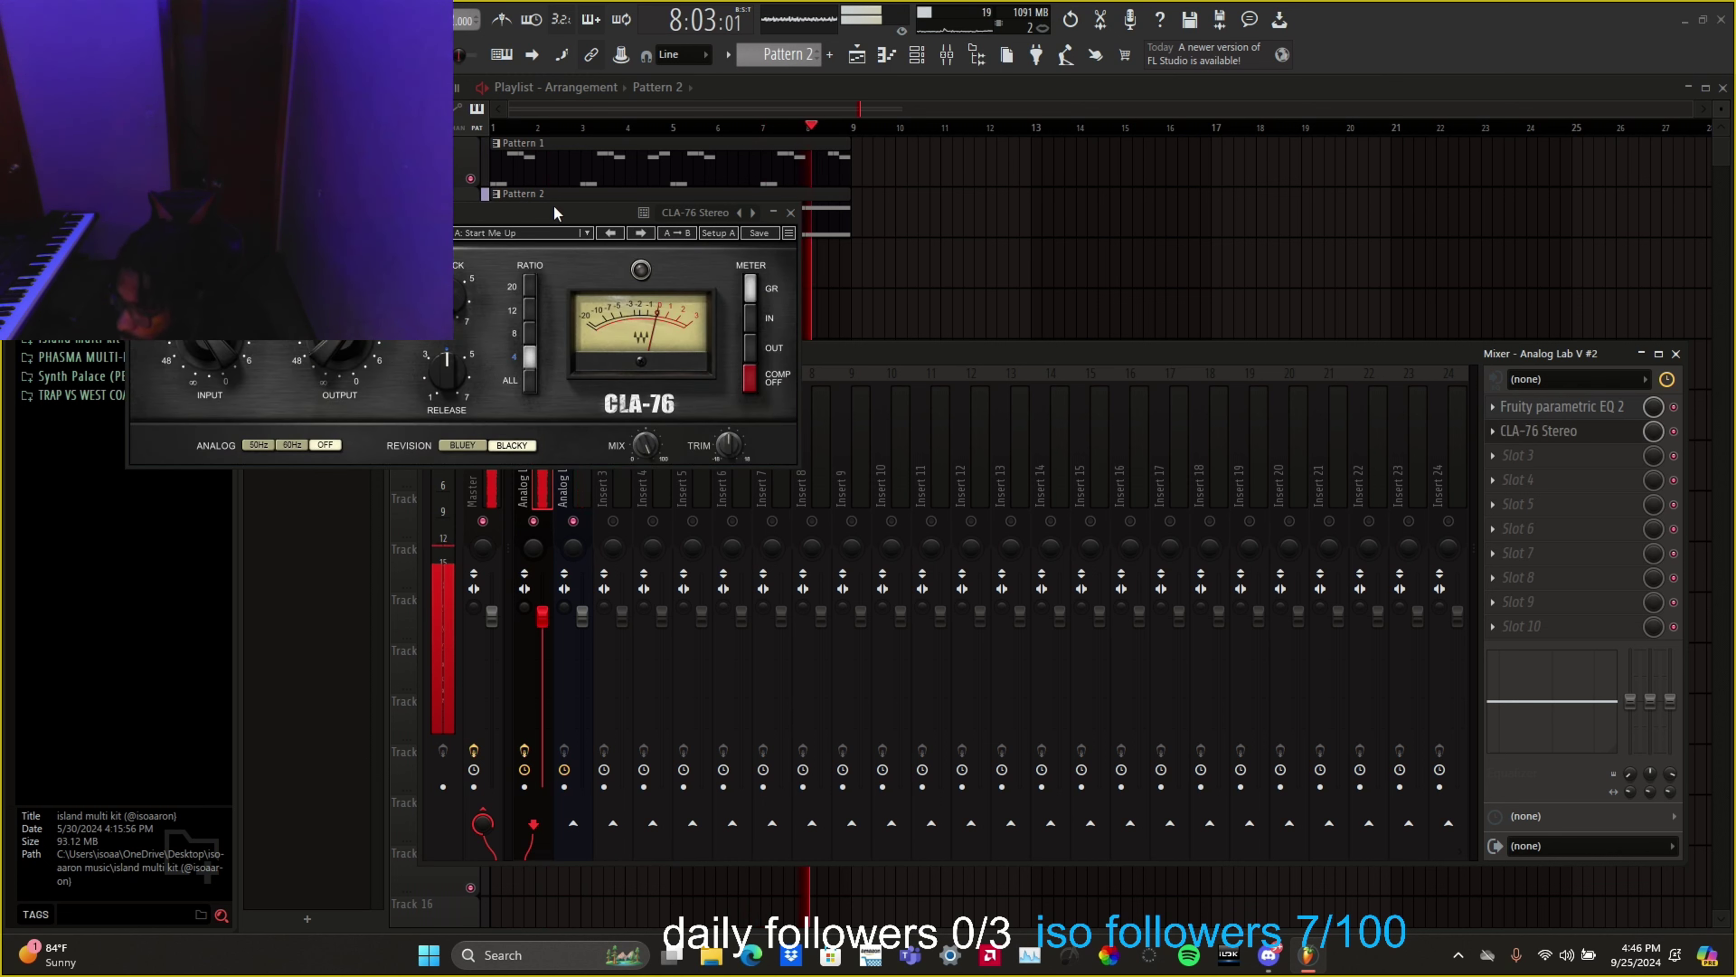
left_click_drag(517, 206, 760, 215)
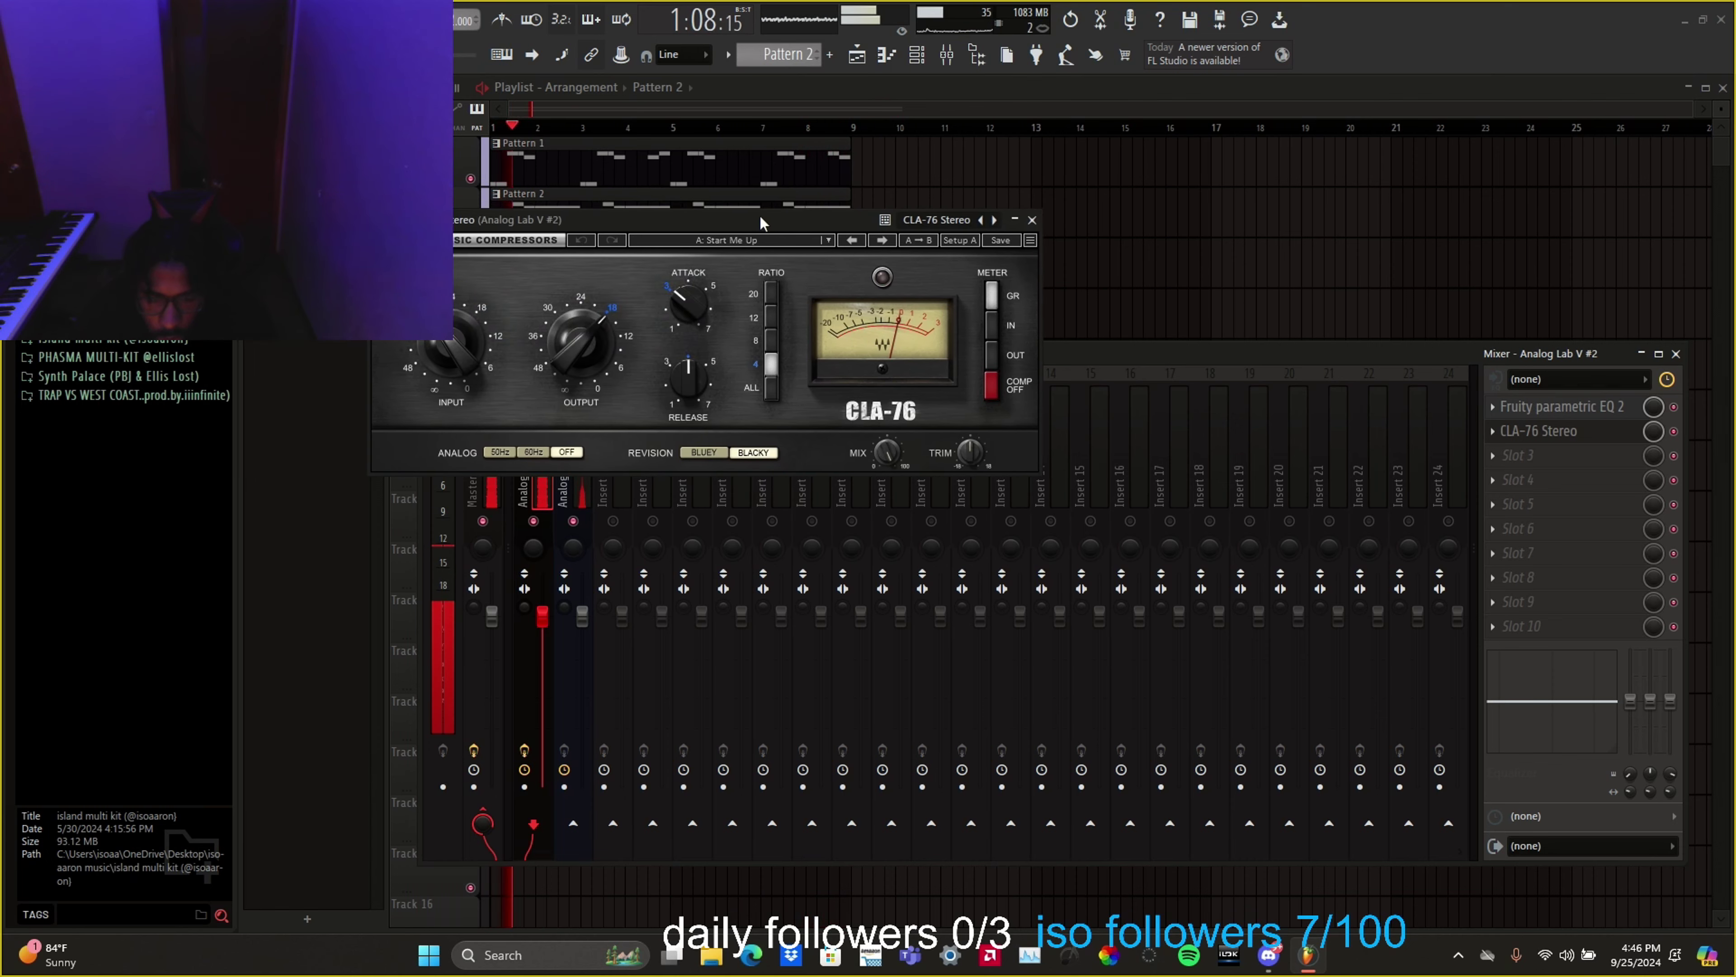
left_click(705, 453)
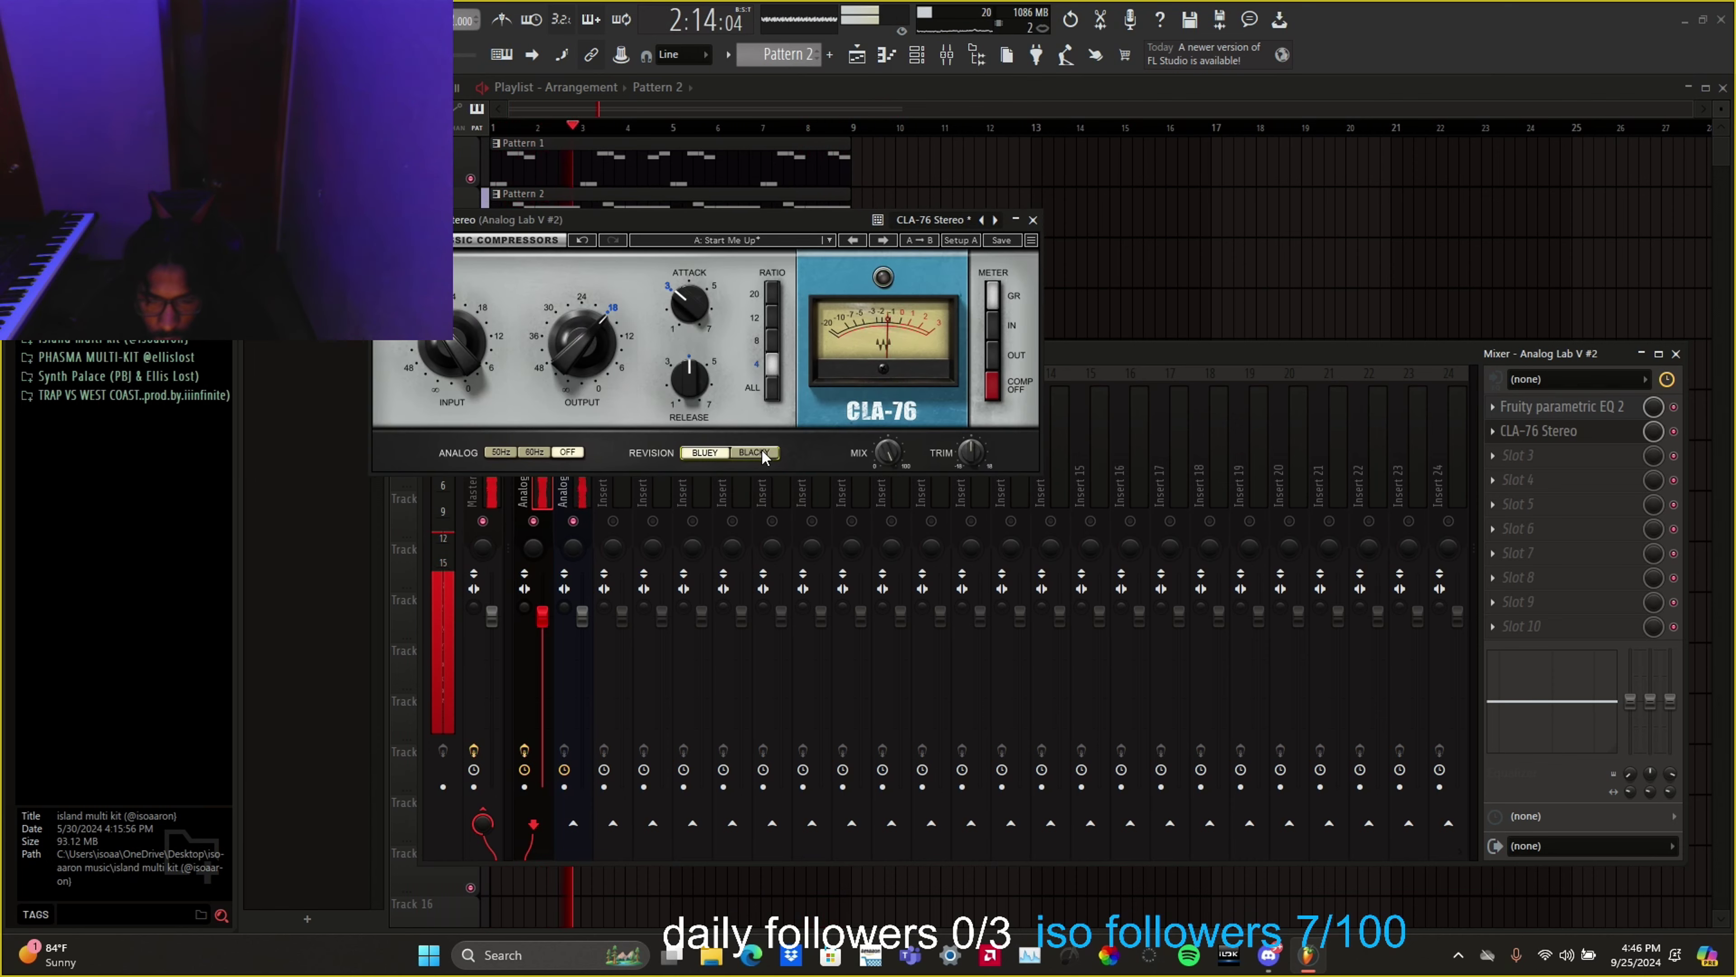
left_click(761, 451)
left_click(703, 452)
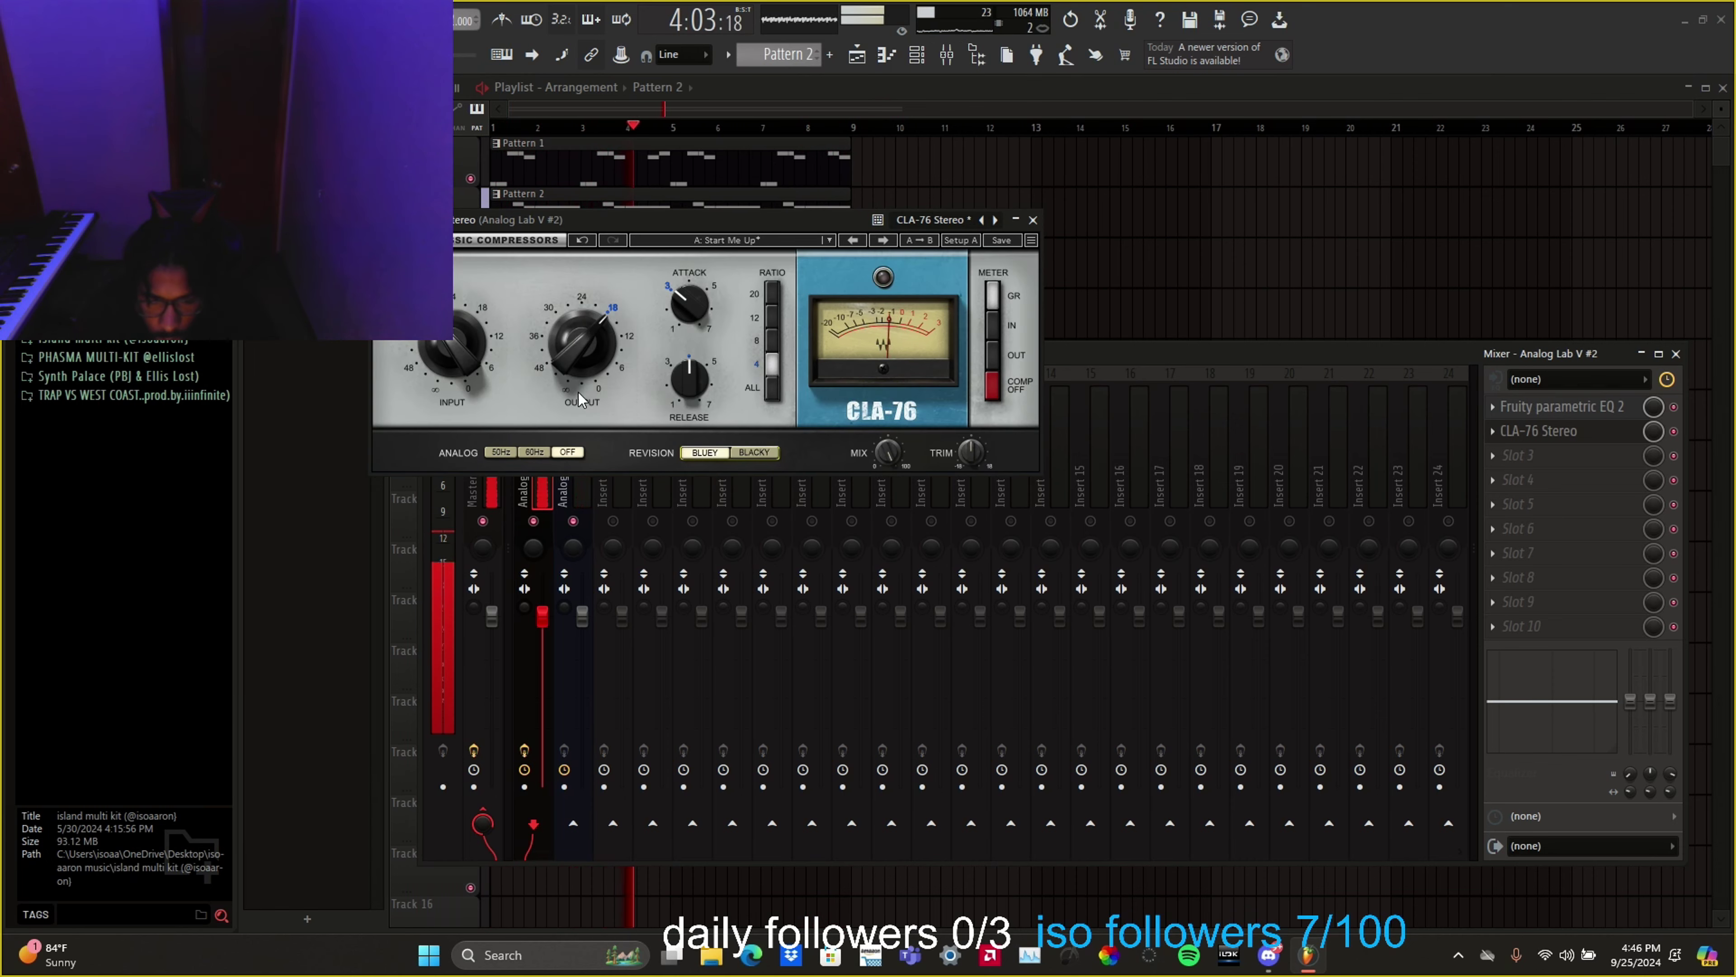
Step: Try the CLA-76 output level, check its OUT and GR meters, and set the ratio to 8
left_click_drag(594, 344, 595, 360)
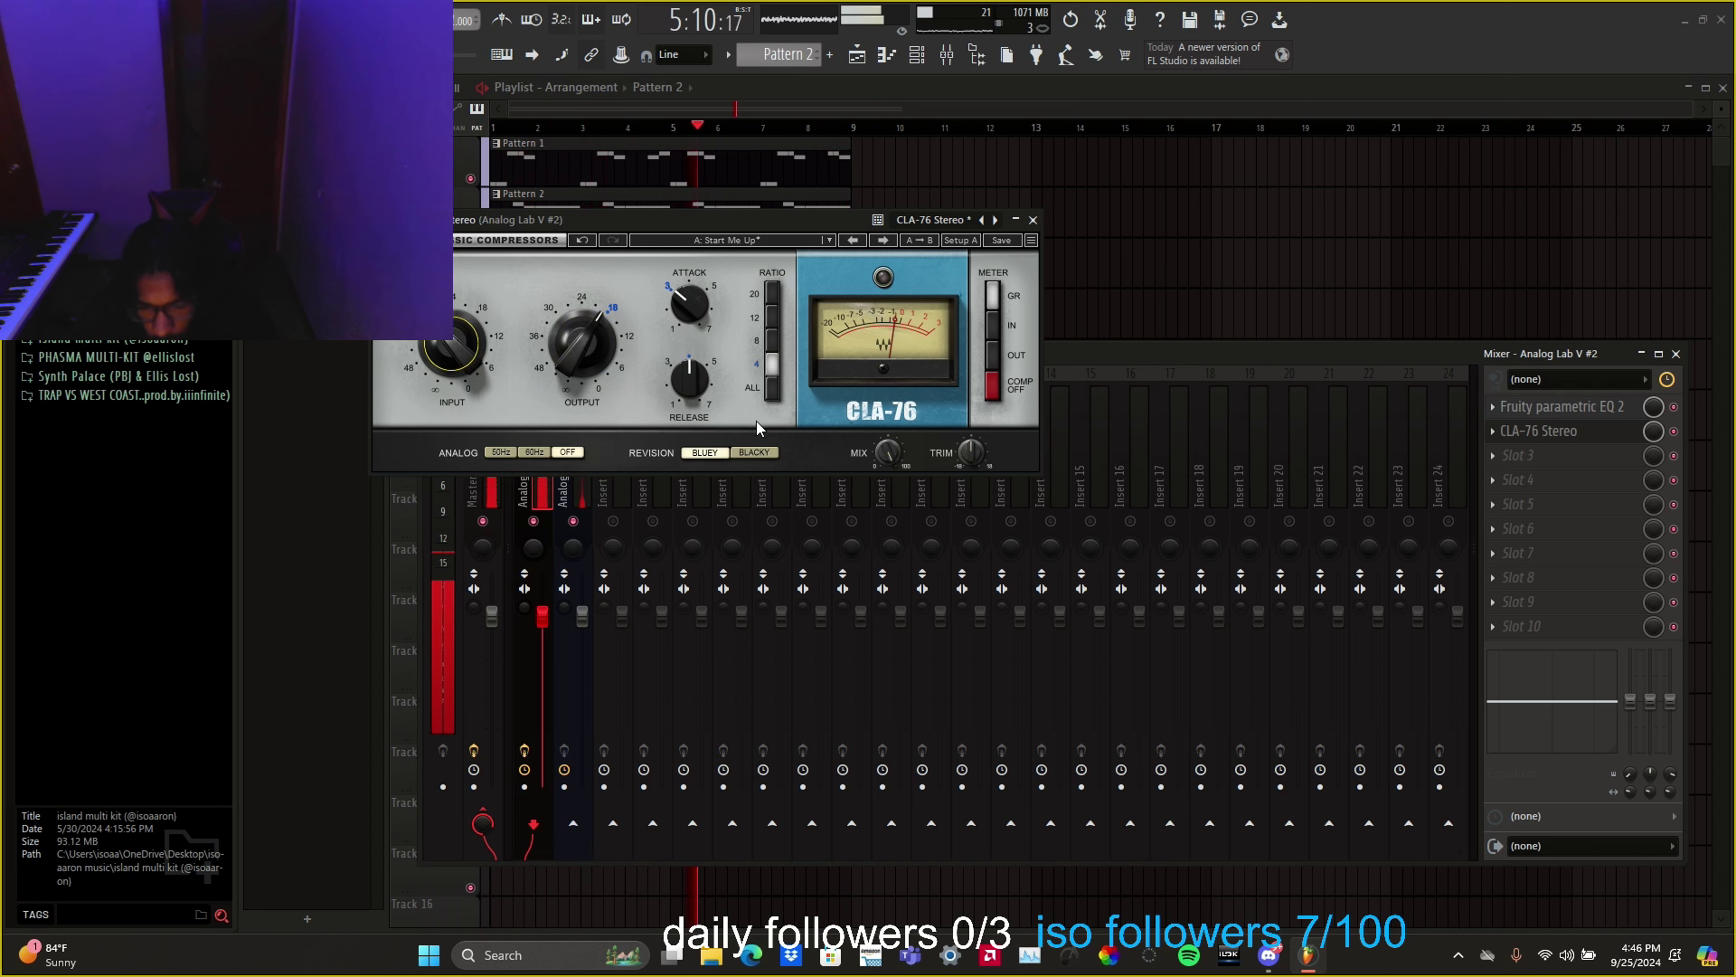
left_click(997, 356)
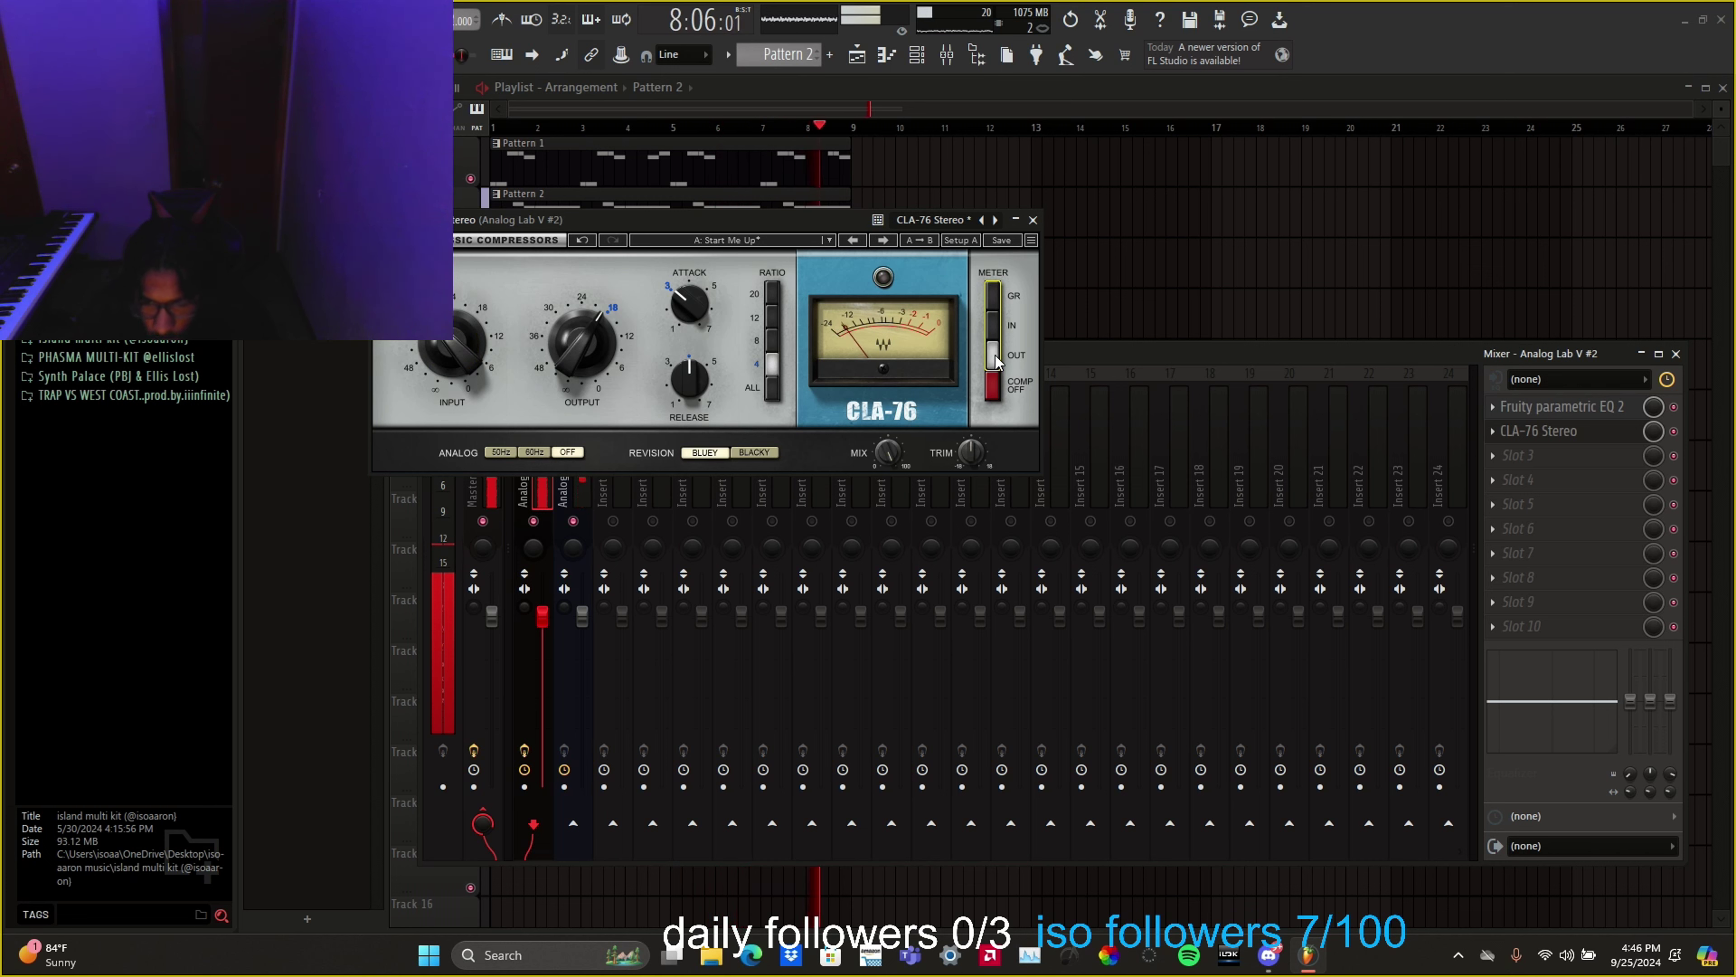
left_click(995, 299)
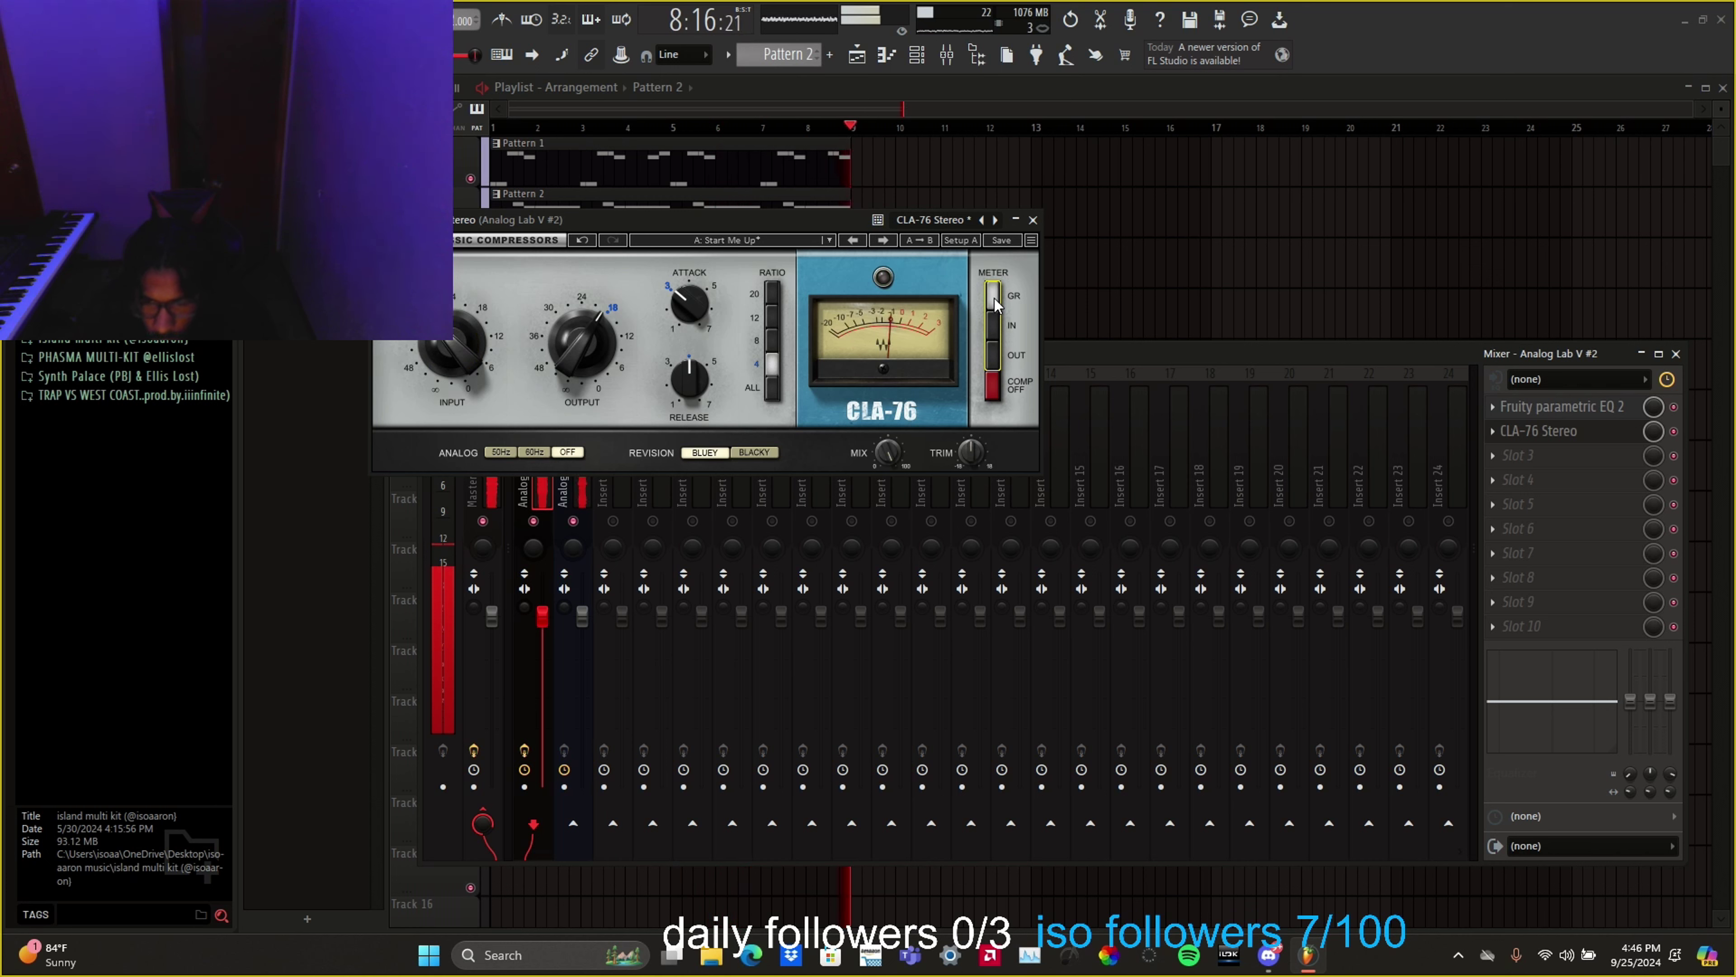
left_click(773, 342)
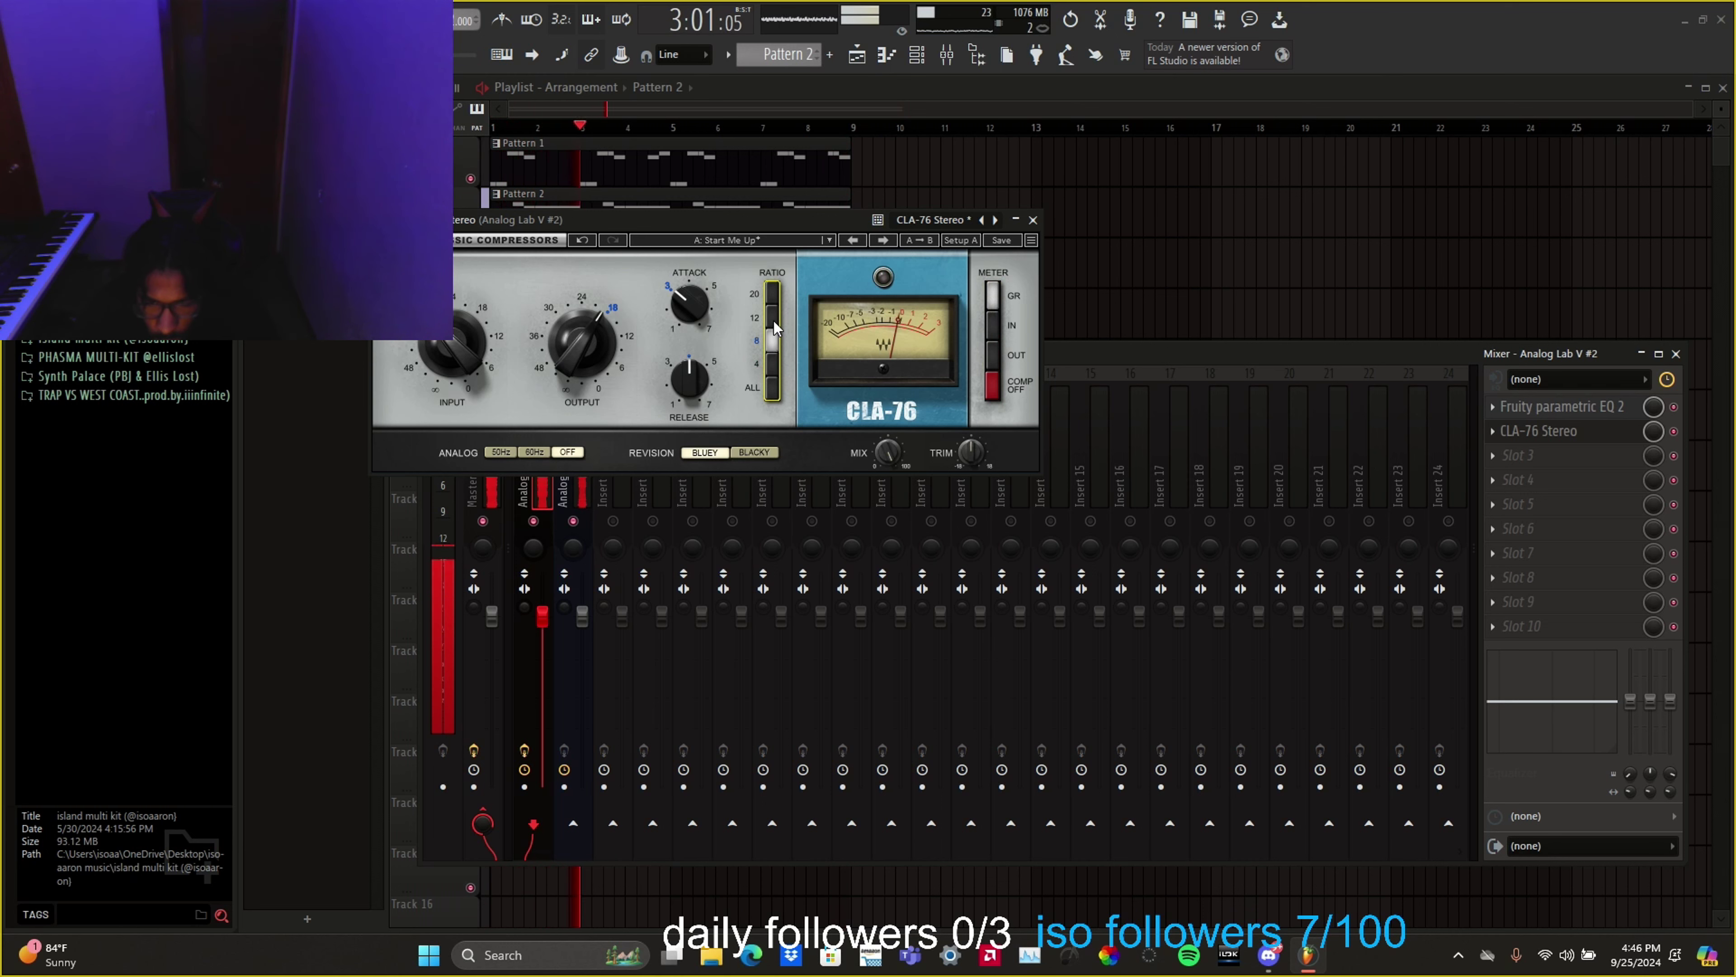
left_click(1033, 221)
Step: Load a second Fruity Parametric EQ 2 in slot 3 and cut bands 4, 5 and 6, with band 4 at about 935 Hz
left_click(1581, 461)
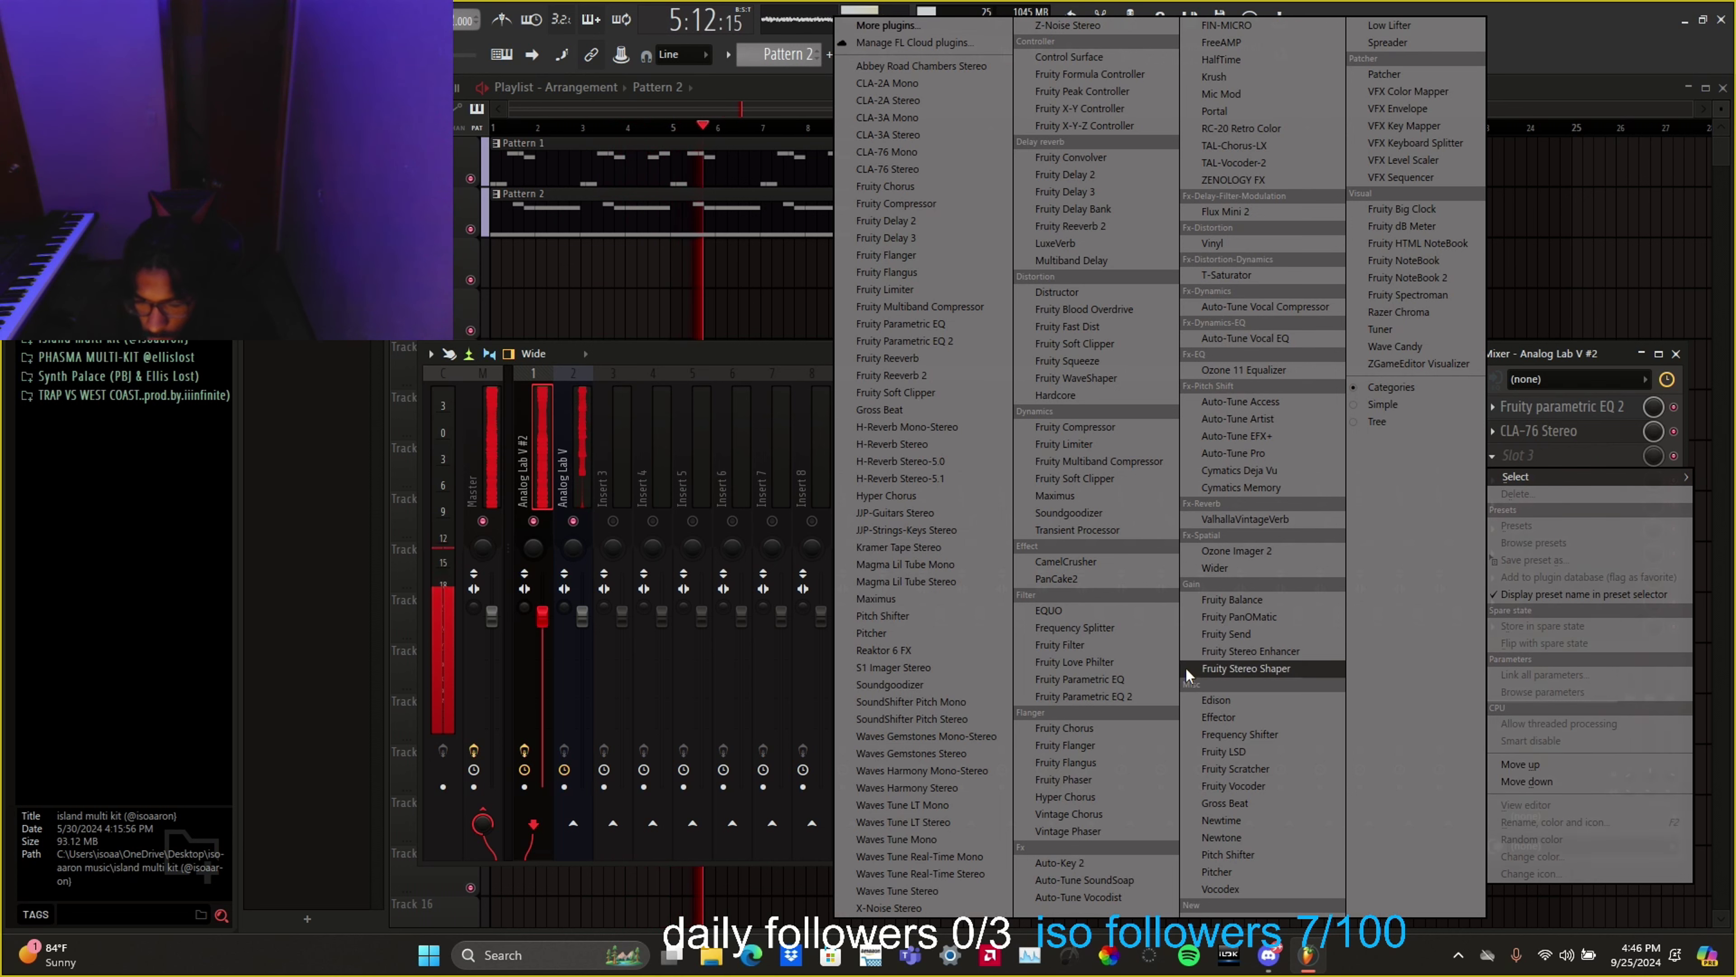
left_click(1136, 695)
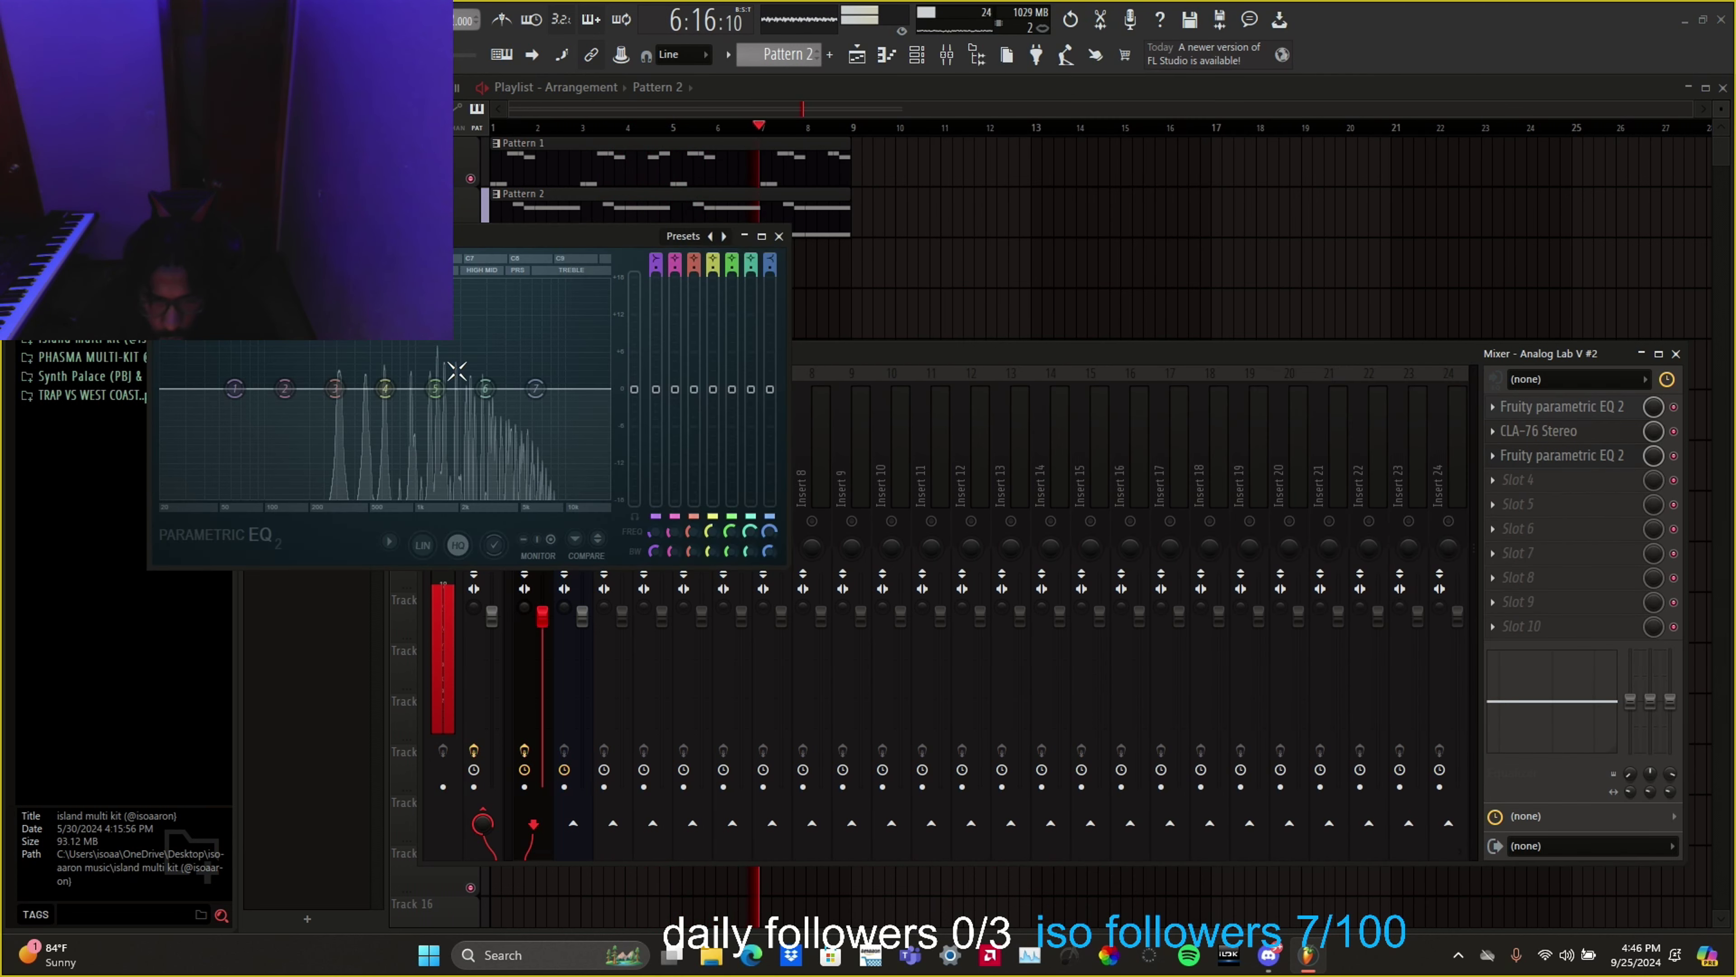
left_click_drag(486, 388, 483, 439)
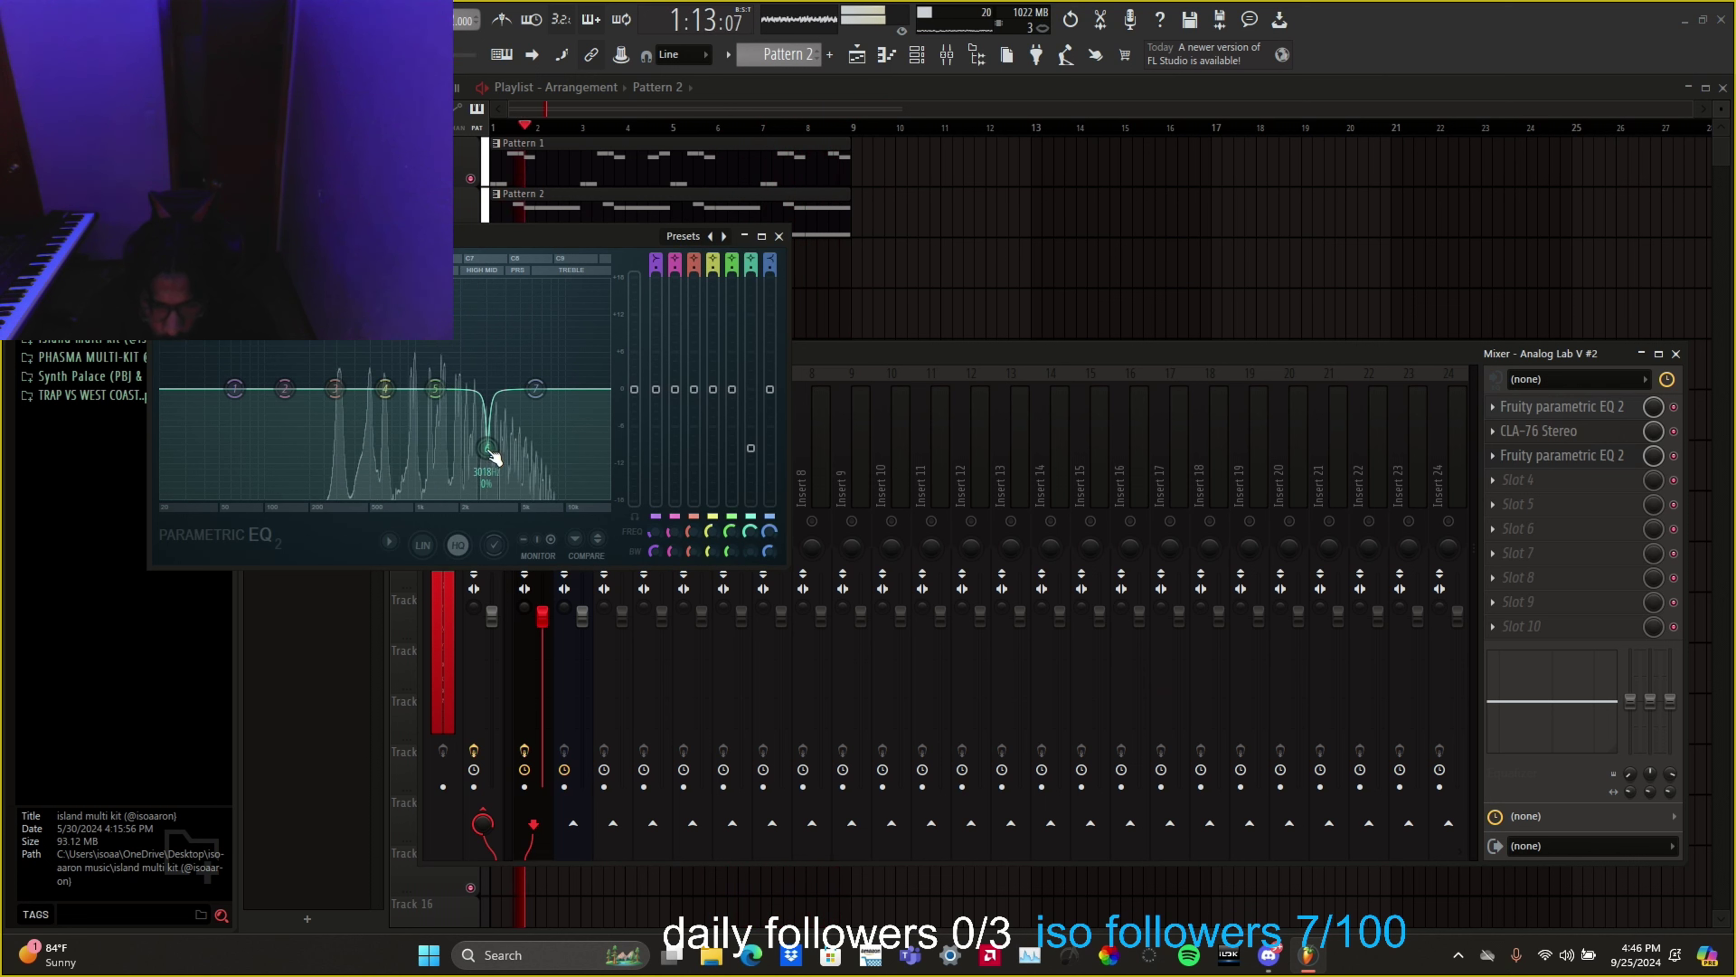
left_click_drag(437, 381, 457, 281)
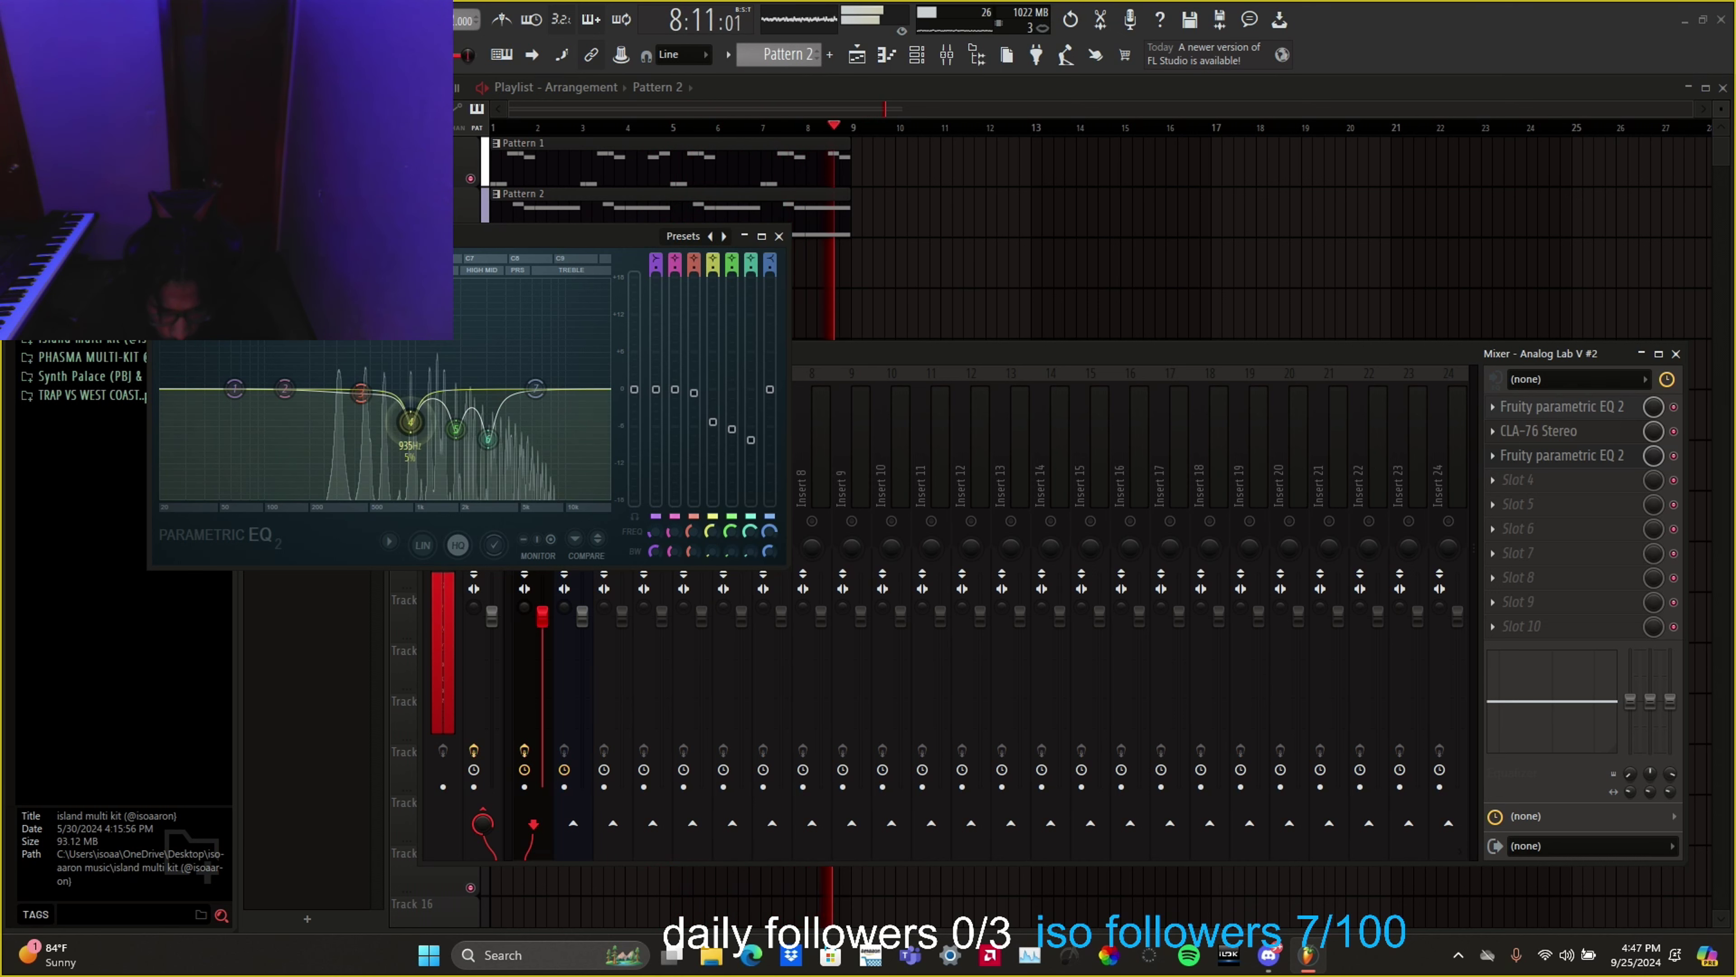
left_click(779, 236)
Step: Transpose all the notes of Pattern 2 down one octave and play the result
double_click(701, 205)
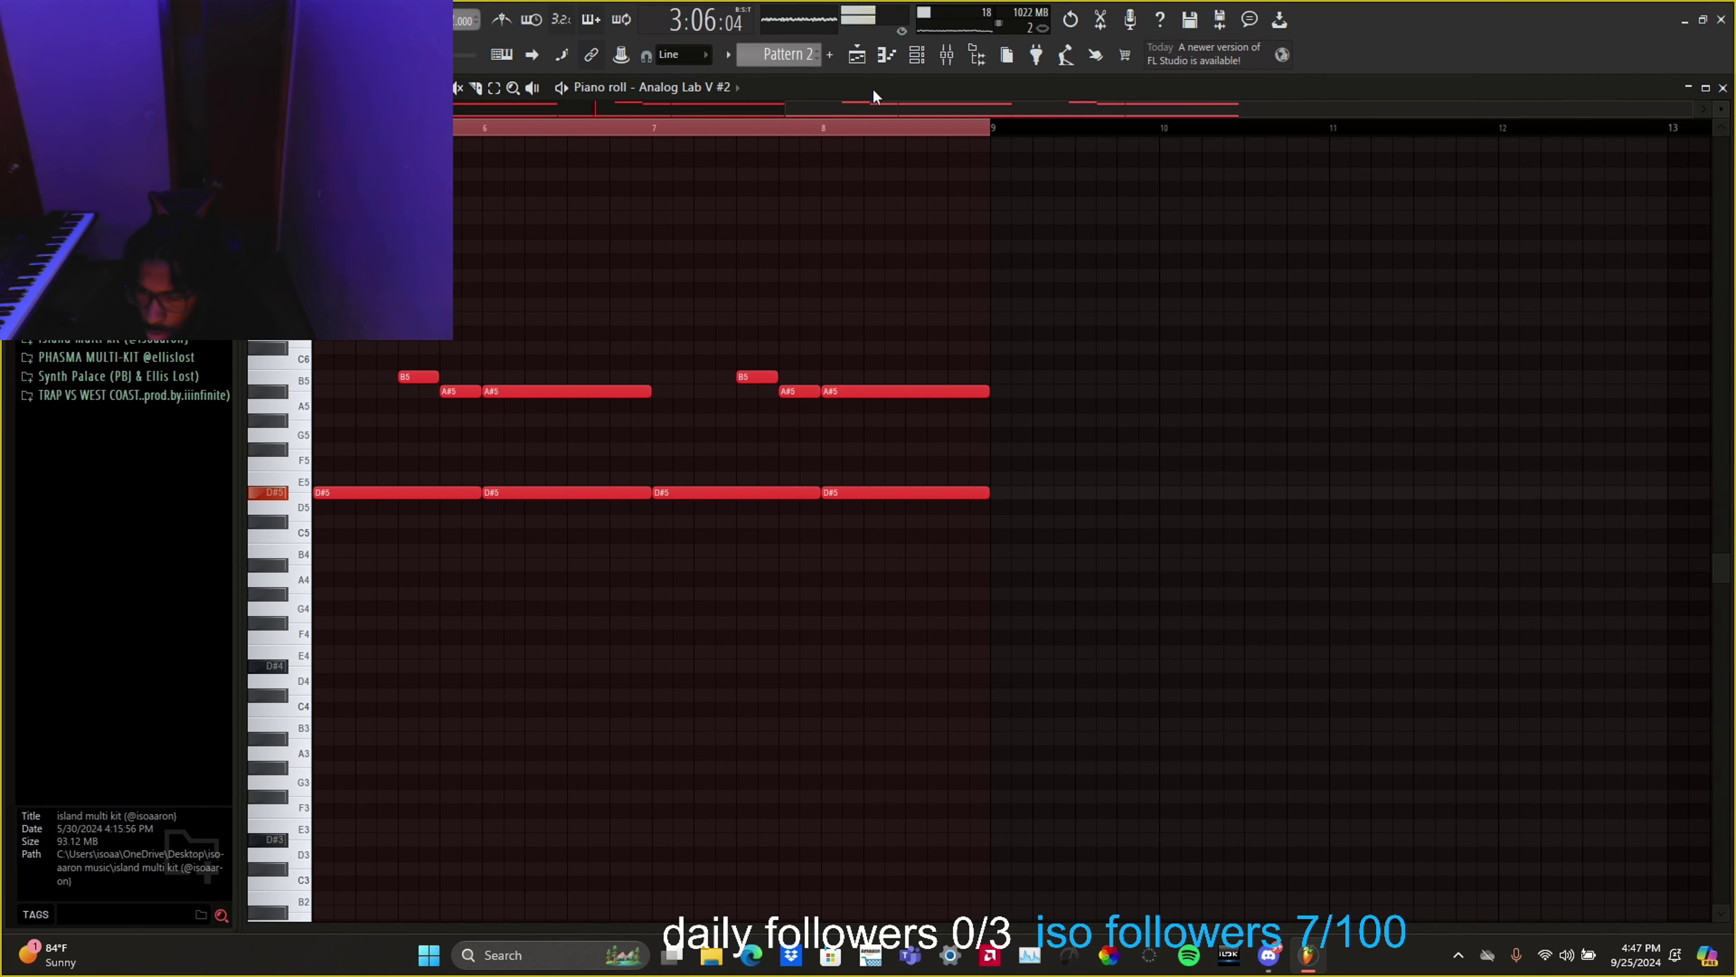
key("space")
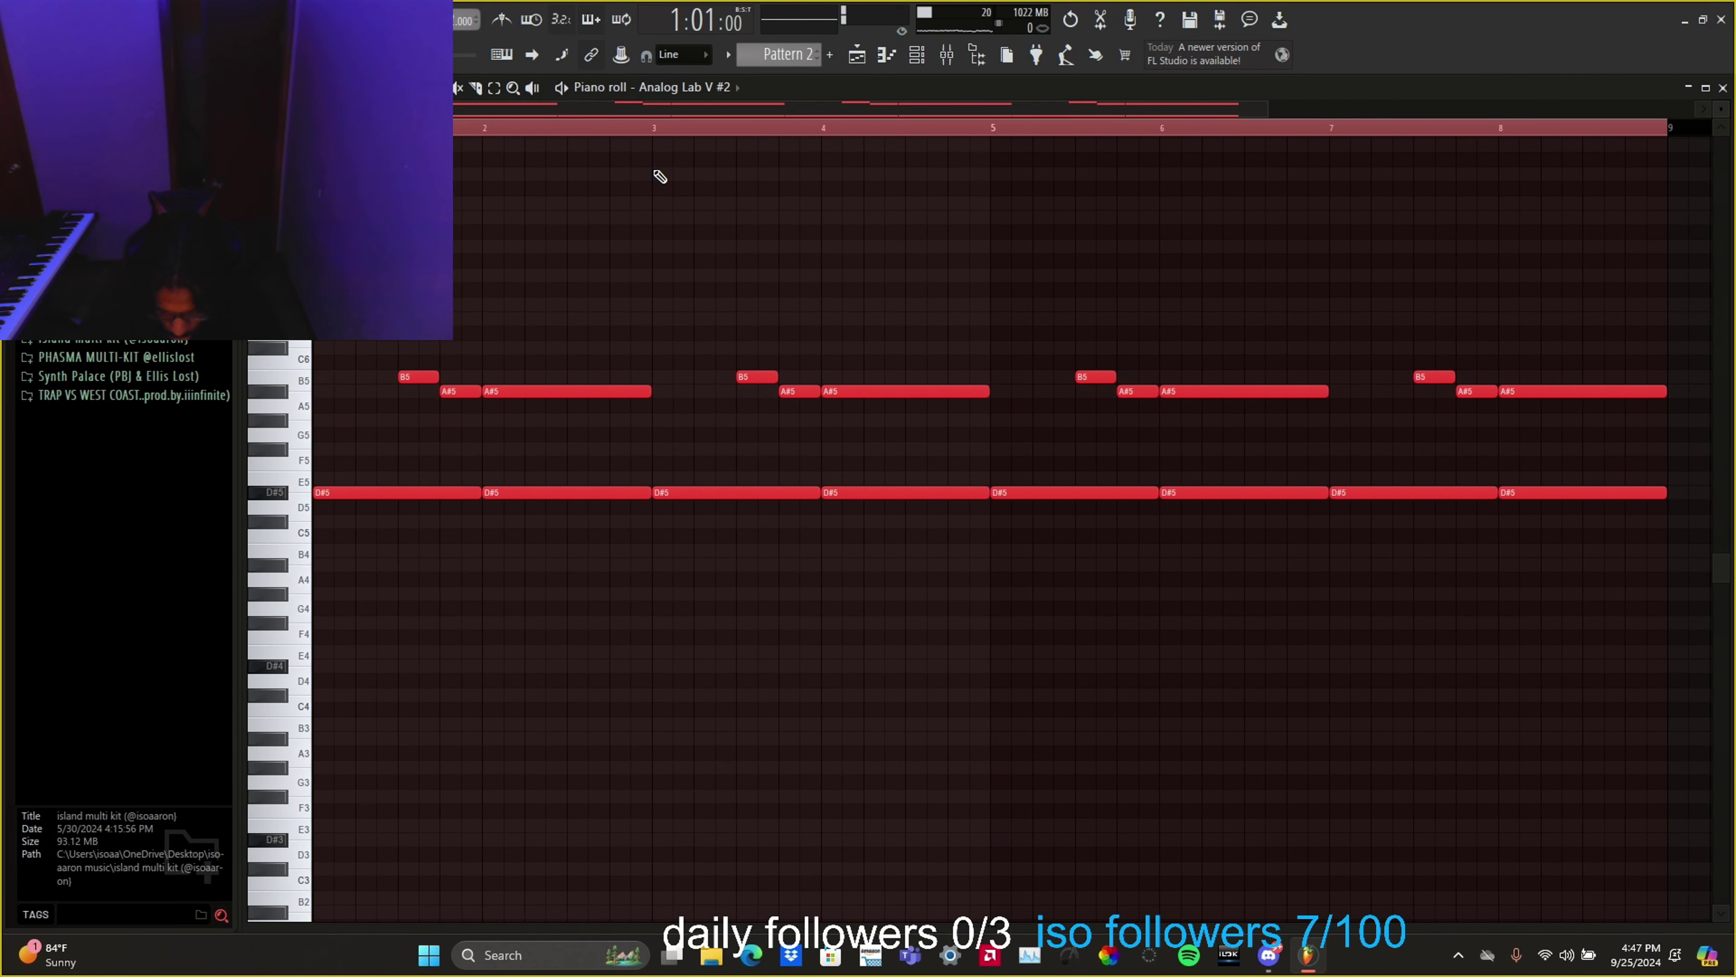
key("ctrl+Down")
key("space")
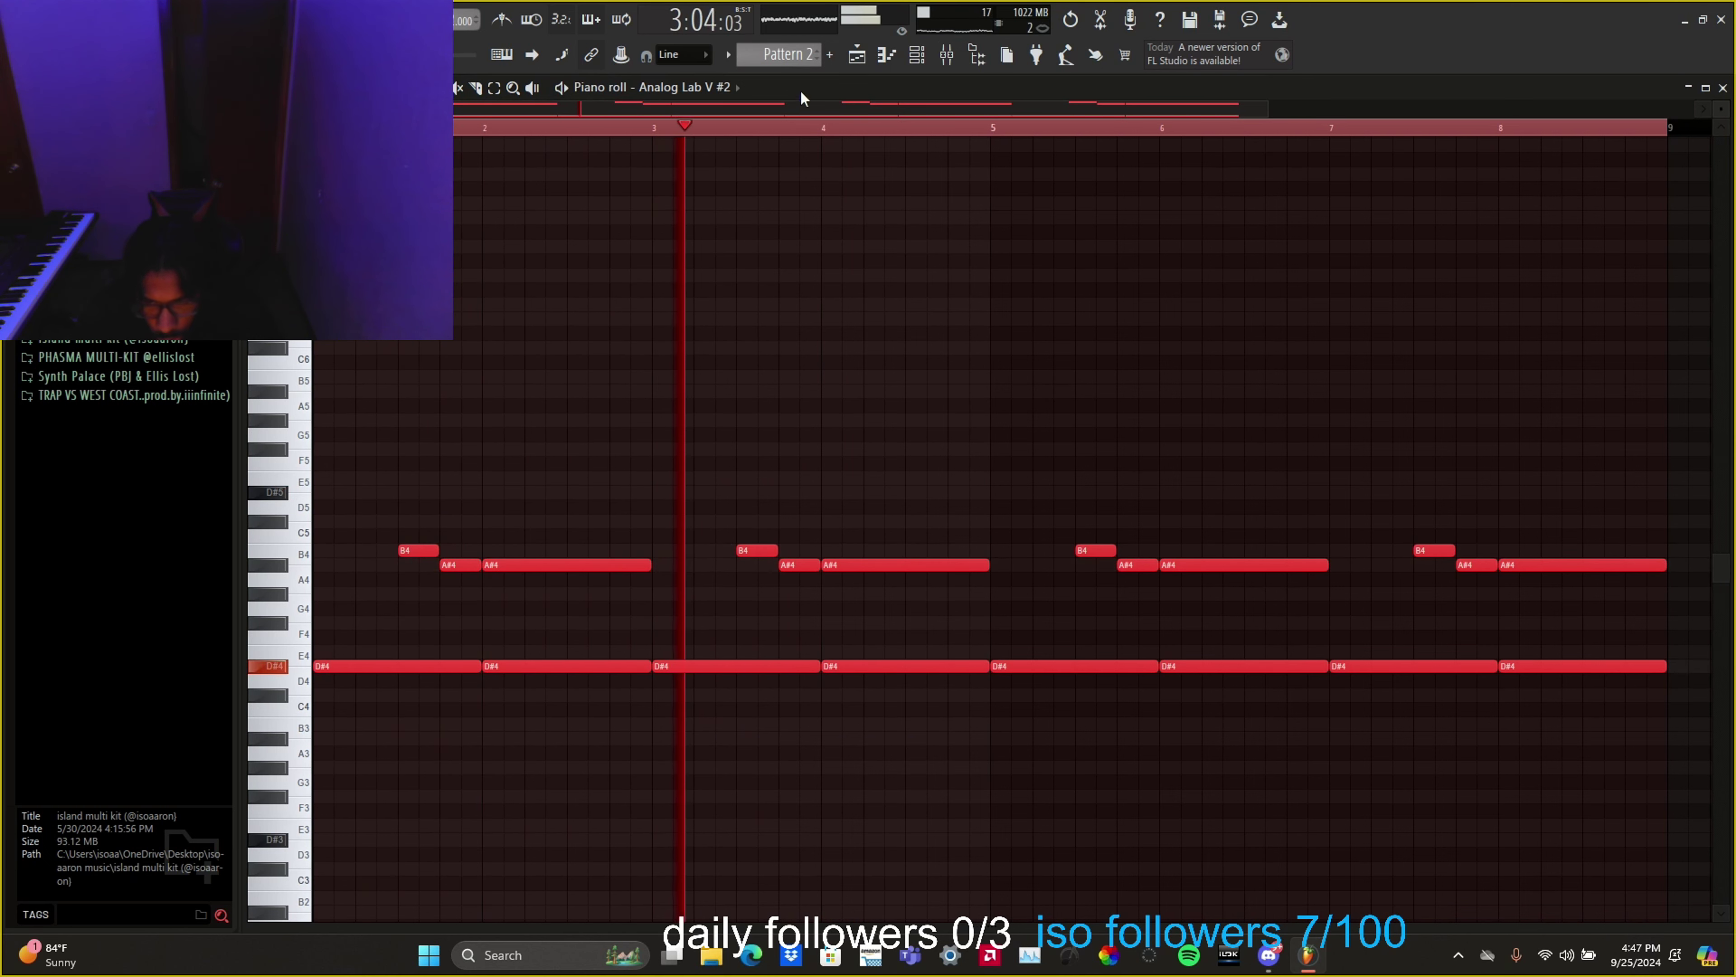
Step: Load Fruity Delay 3 in slot 4 and Fruity Chorus in slot 5 of the Analog Lab V #2 mixer track
left_click(863, 59)
left_click(950, 58)
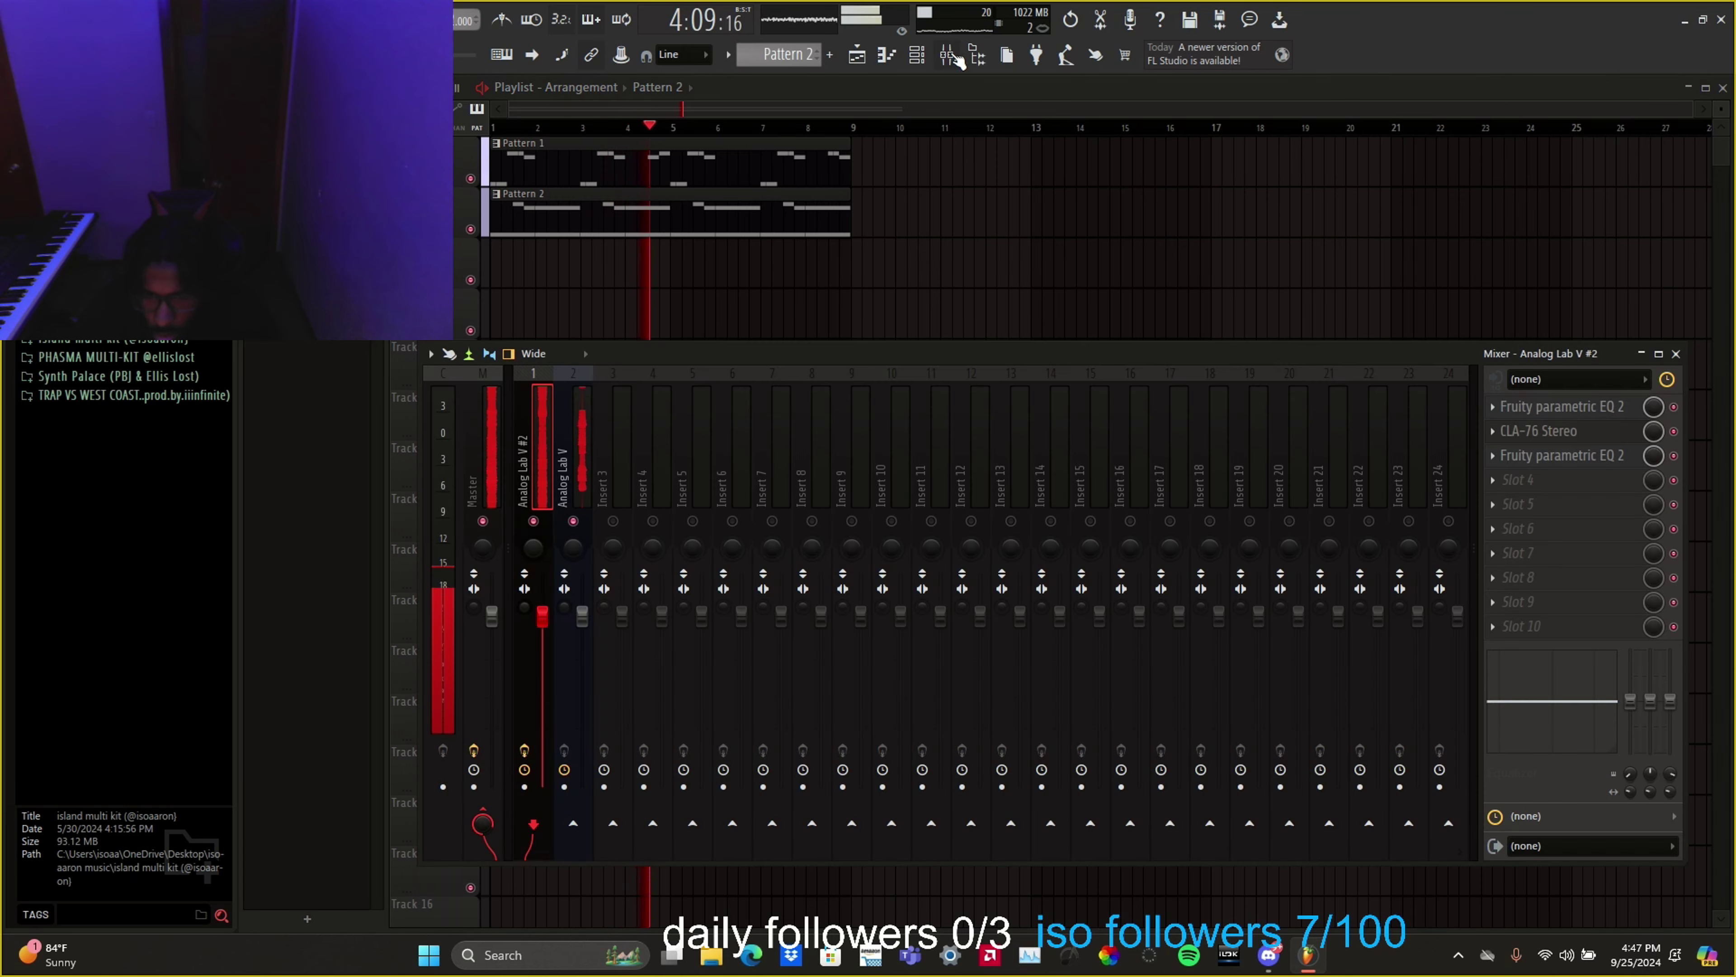
left_click(951, 59)
left_click(958, 59)
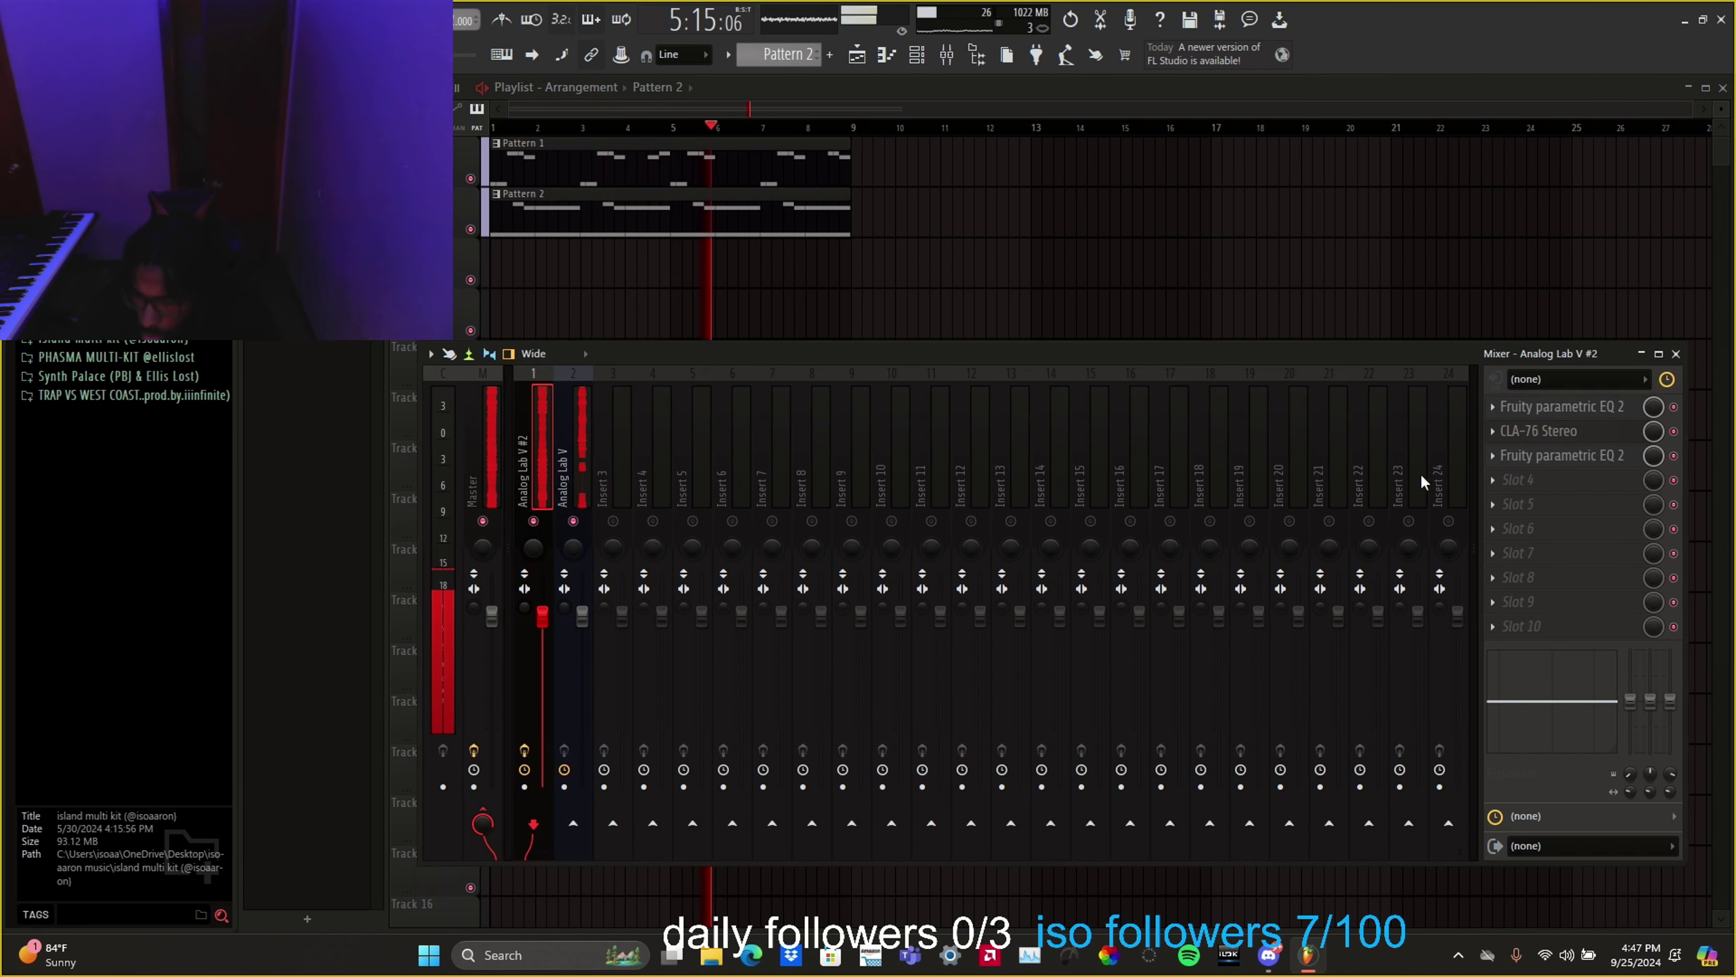
left_click(1539, 484)
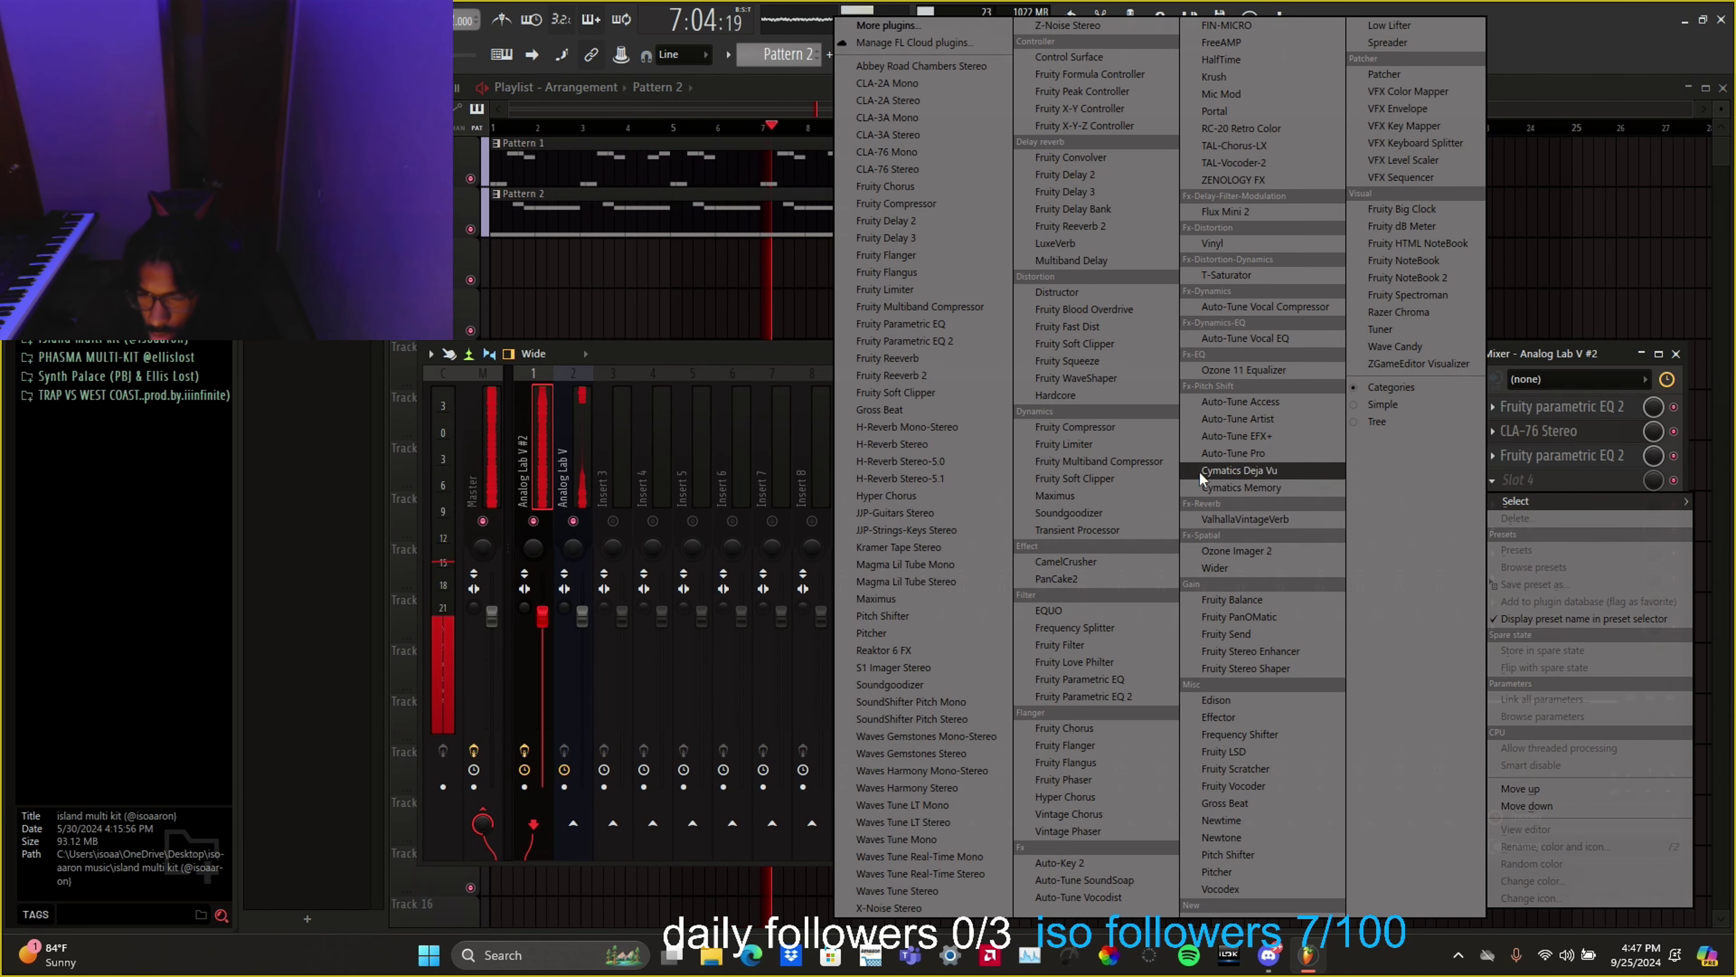
left_click(1121, 192)
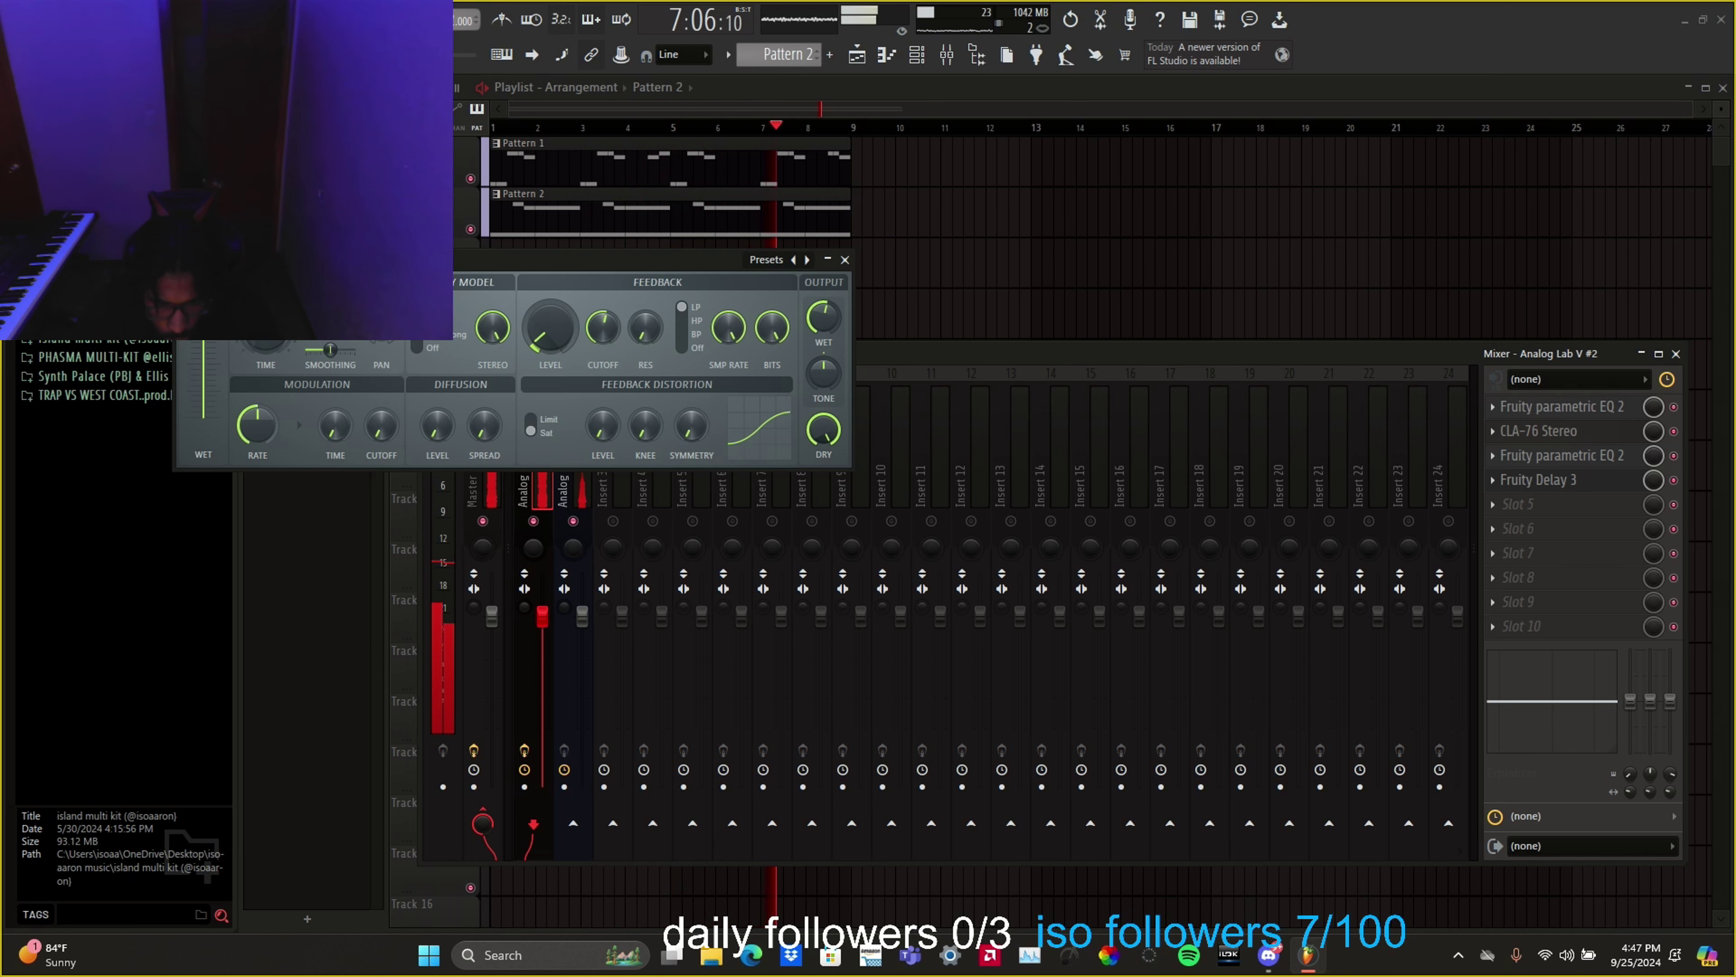
left_click(845, 259)
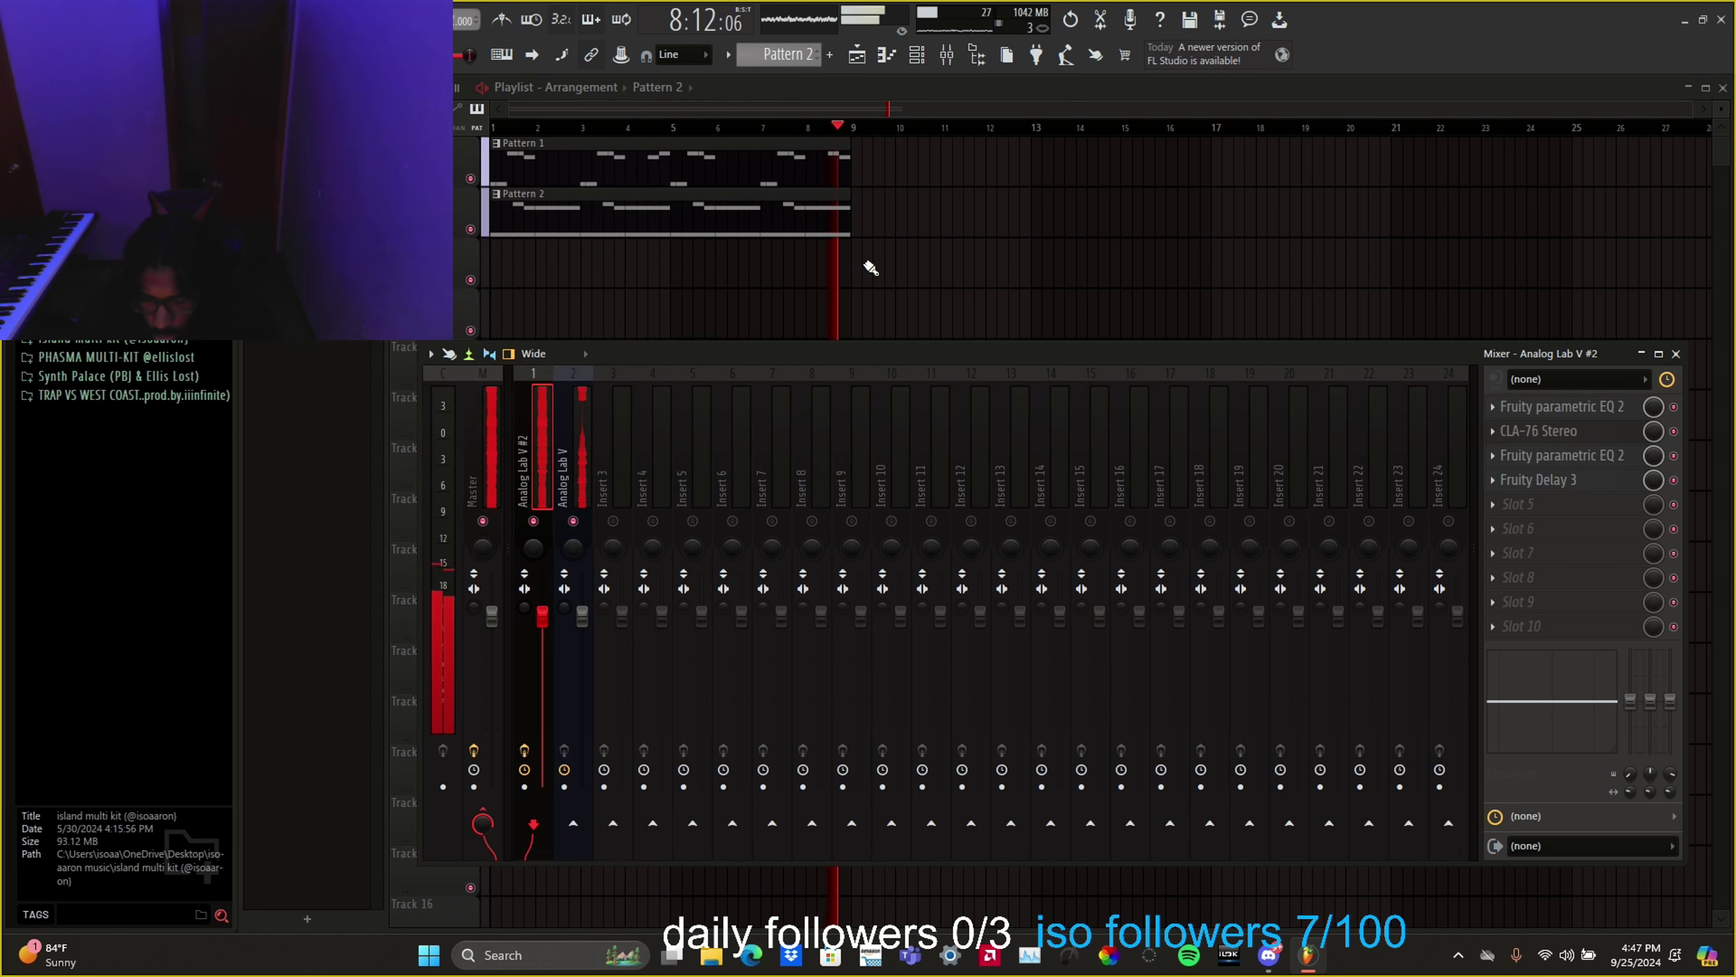
left_click(1553, 506)
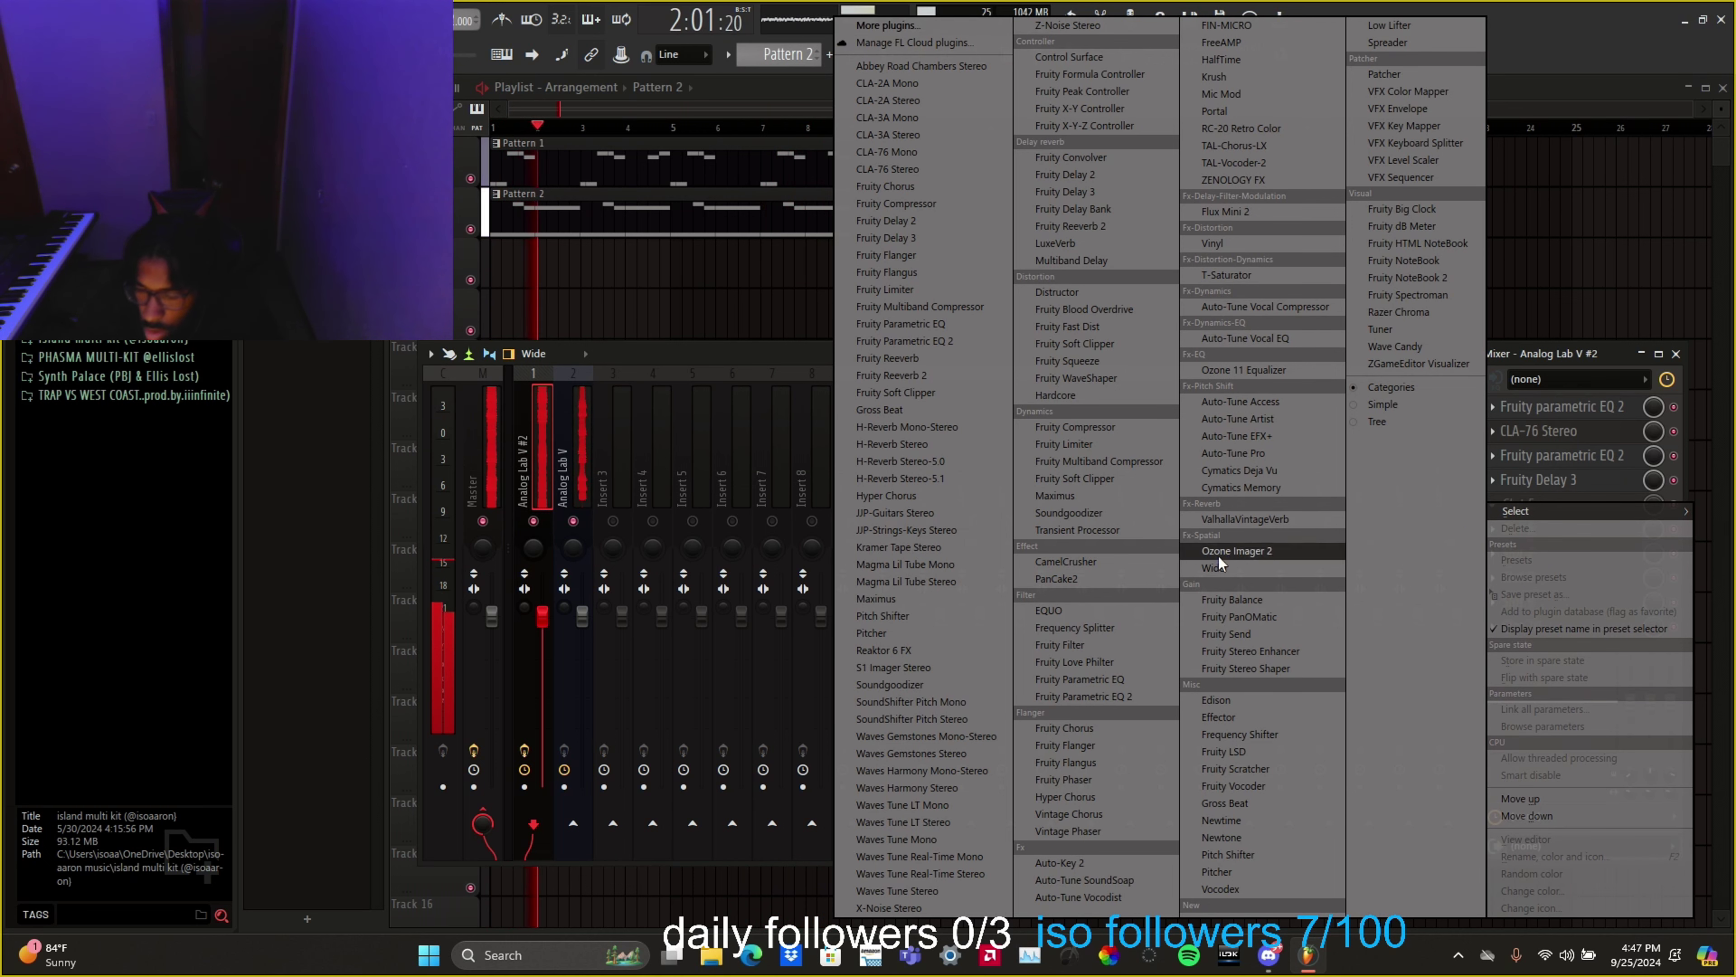
left_click(1065, 727)
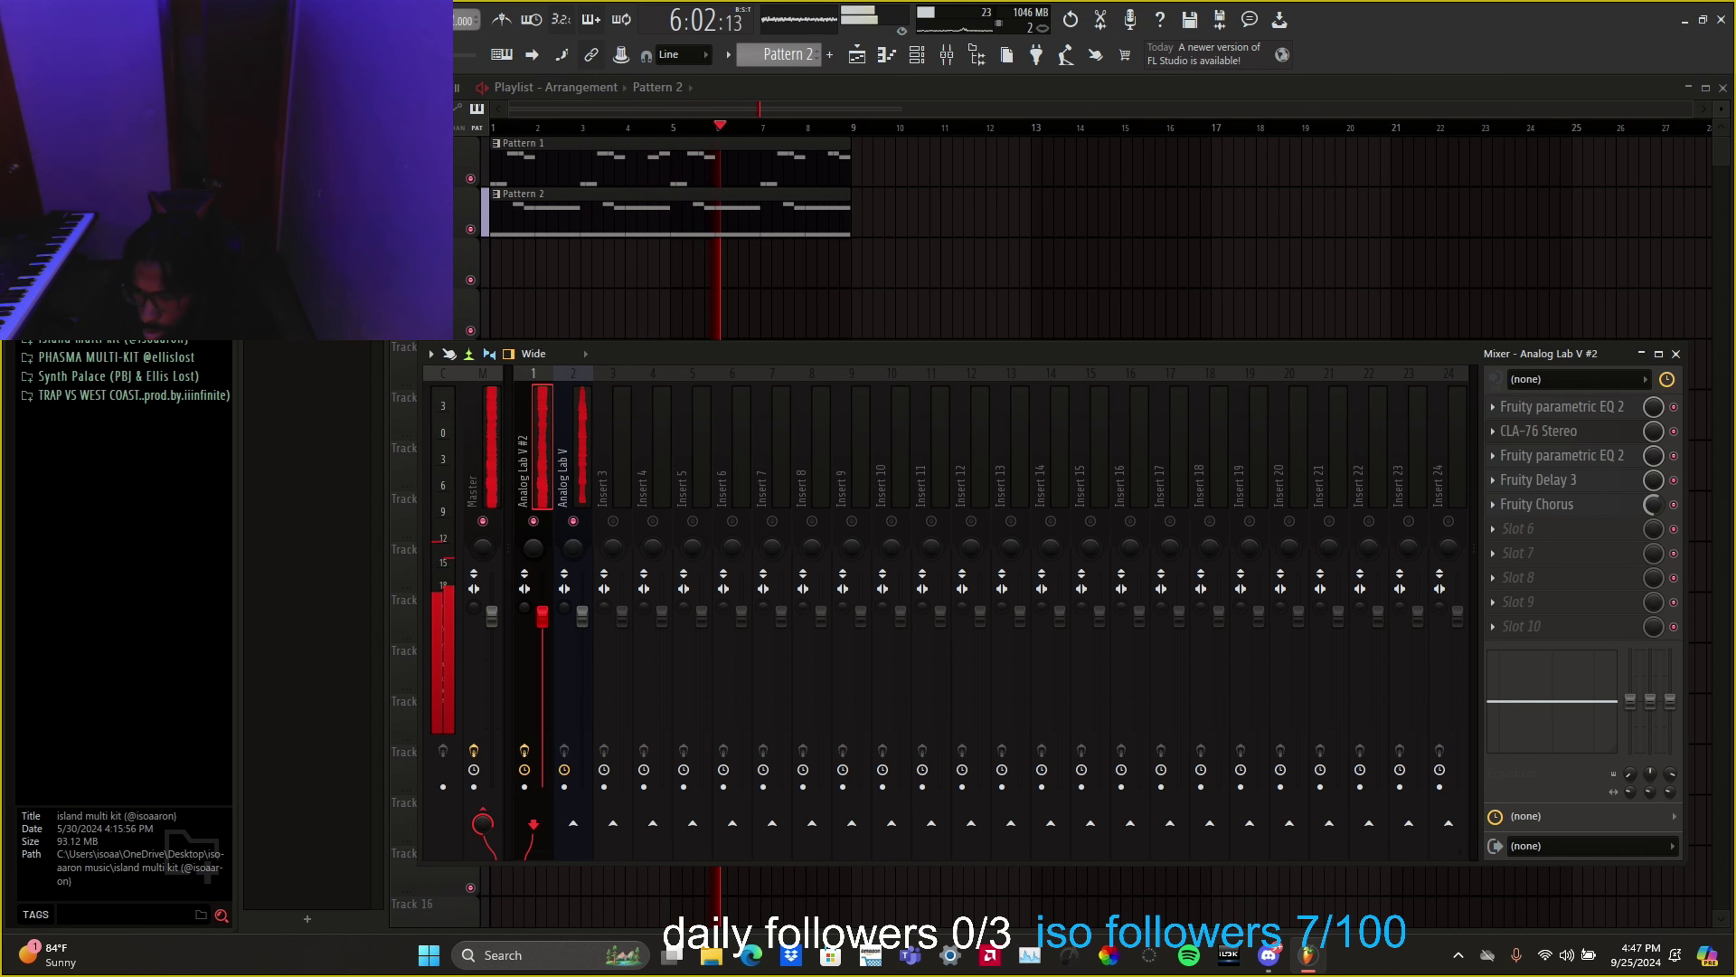
Step: Load ValhallaVintageVerb in slot 6 of the Analog Lab V #2 track with LowCut 530 Hz, decay 2.63 s and predelay 12.76 ms
left_click(1511, 528)
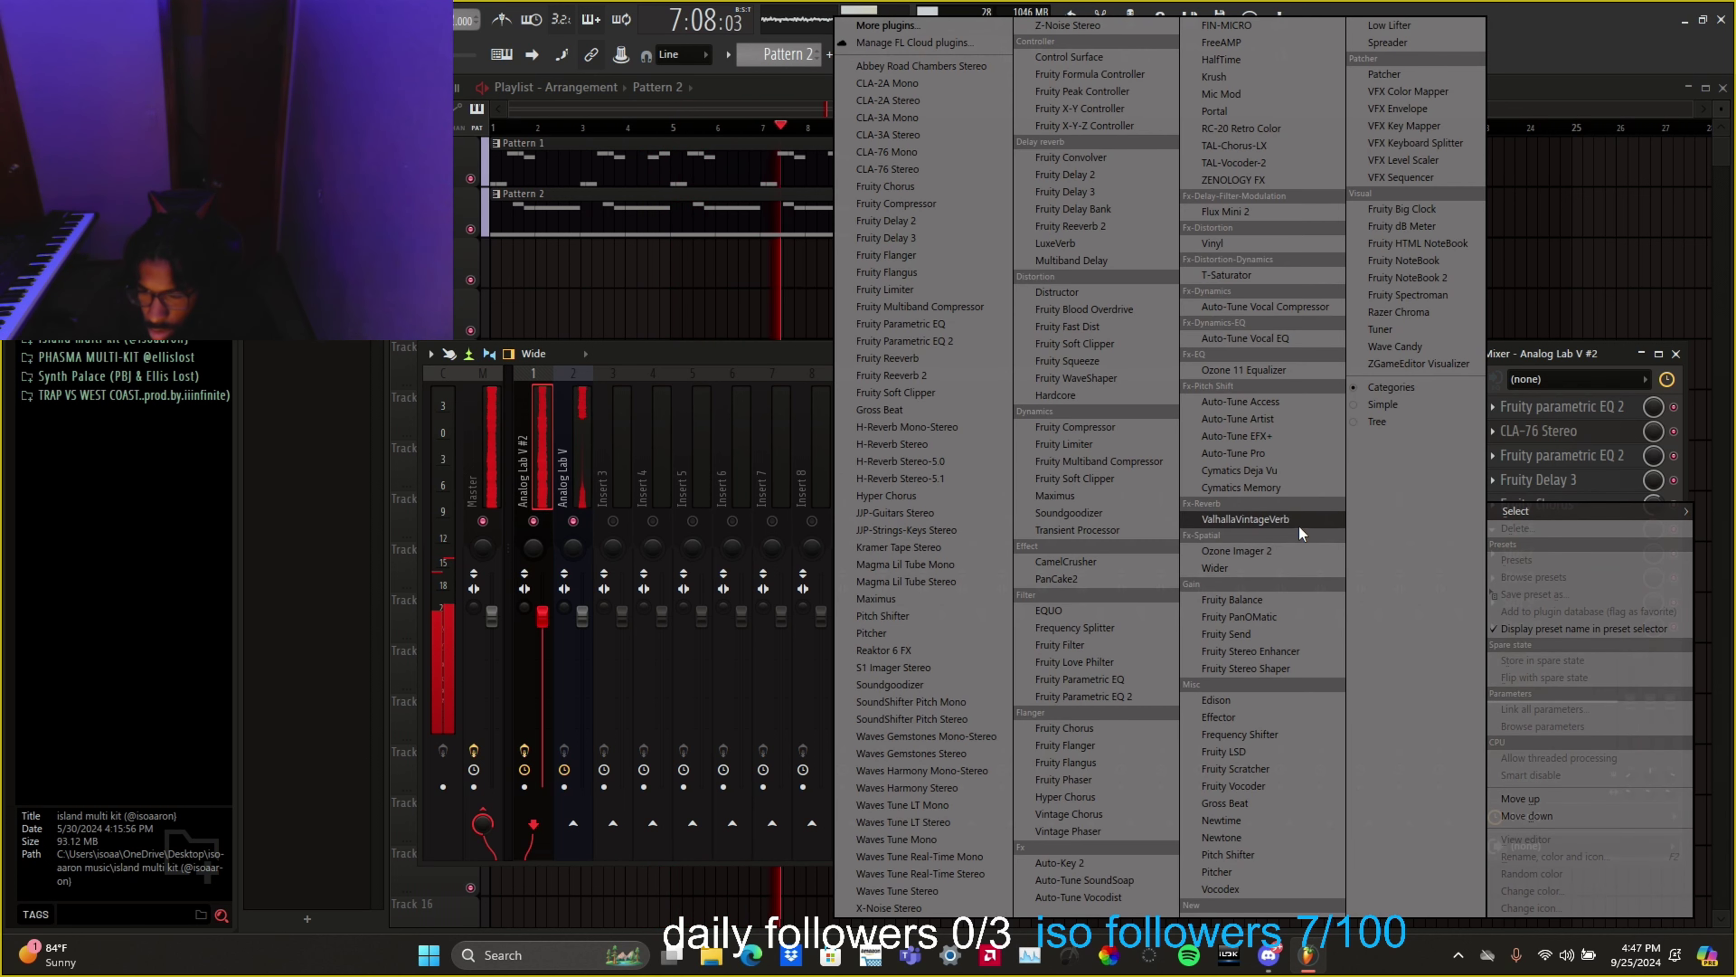
left_click(1216, 514)
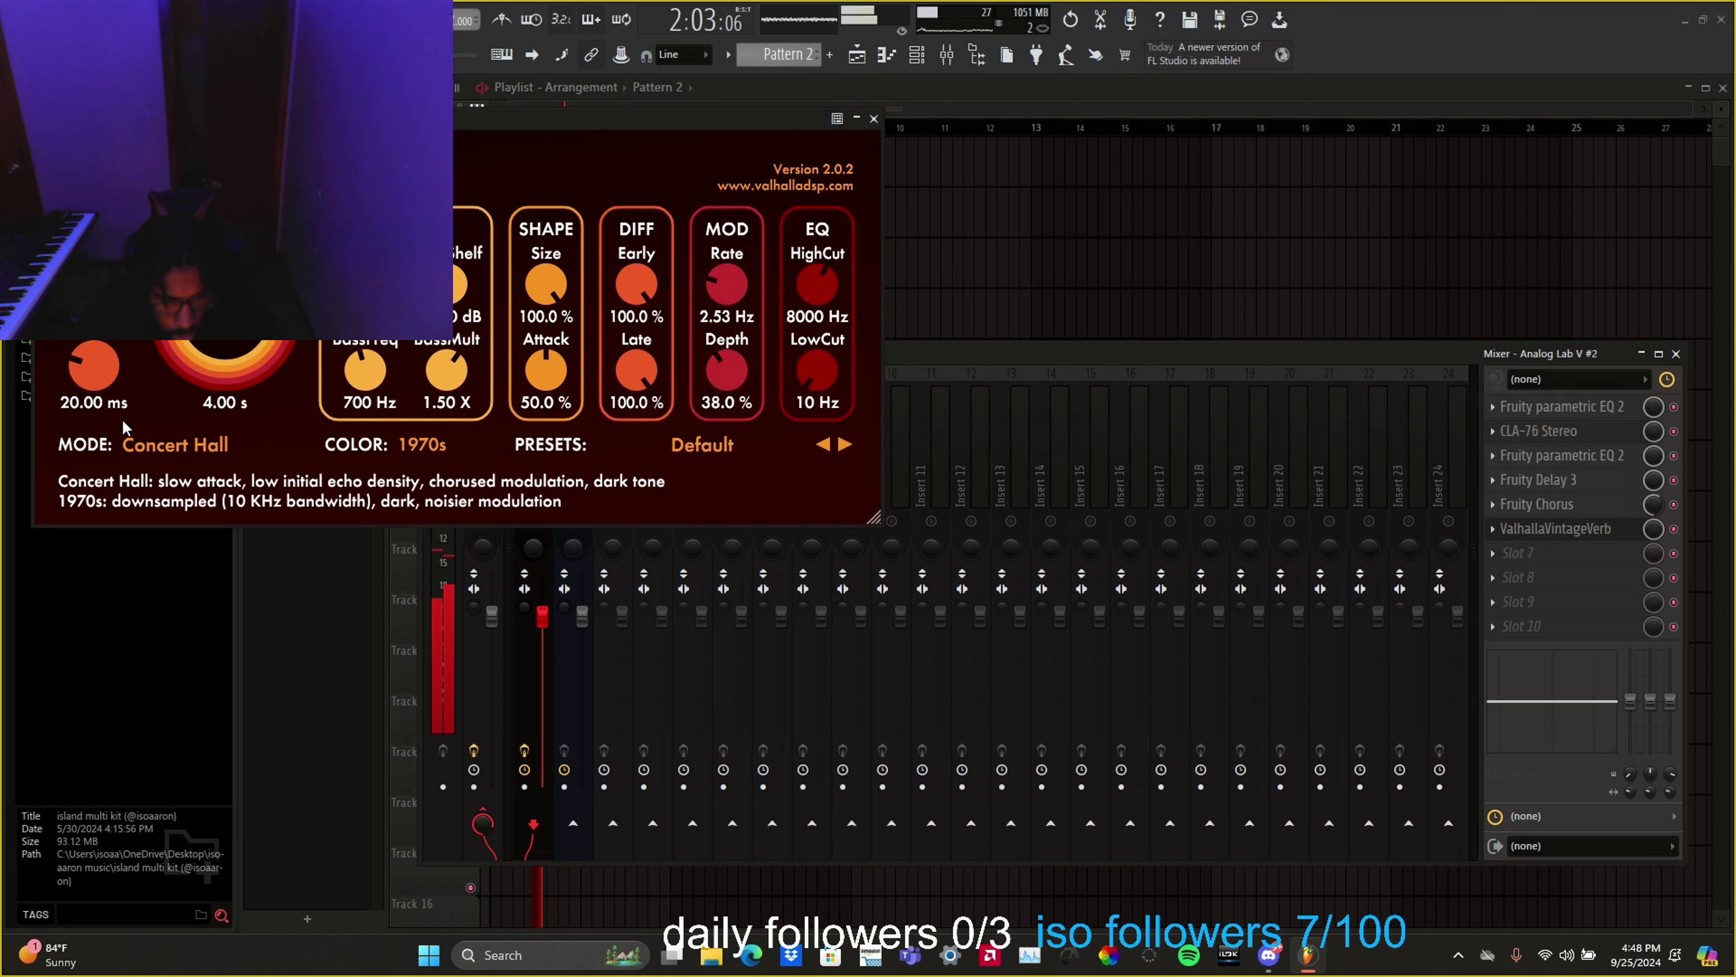
left_click_drag(852, 388, 827, 298)
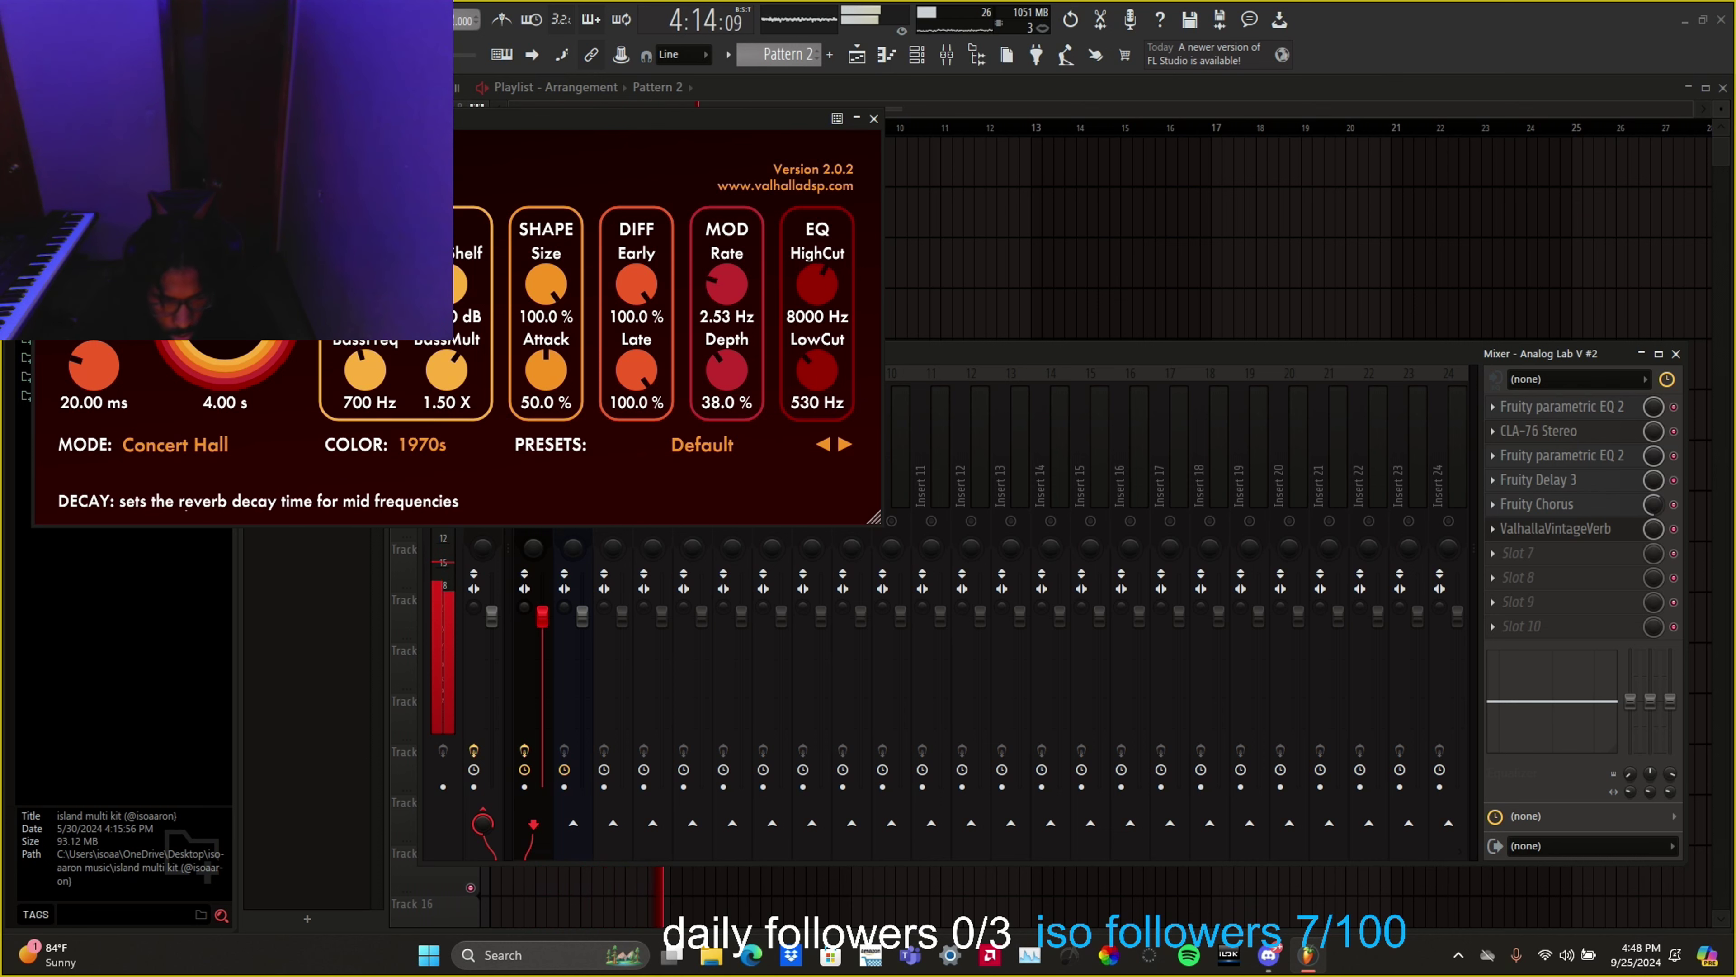
left_click_drag(225, 321, 226, 337)
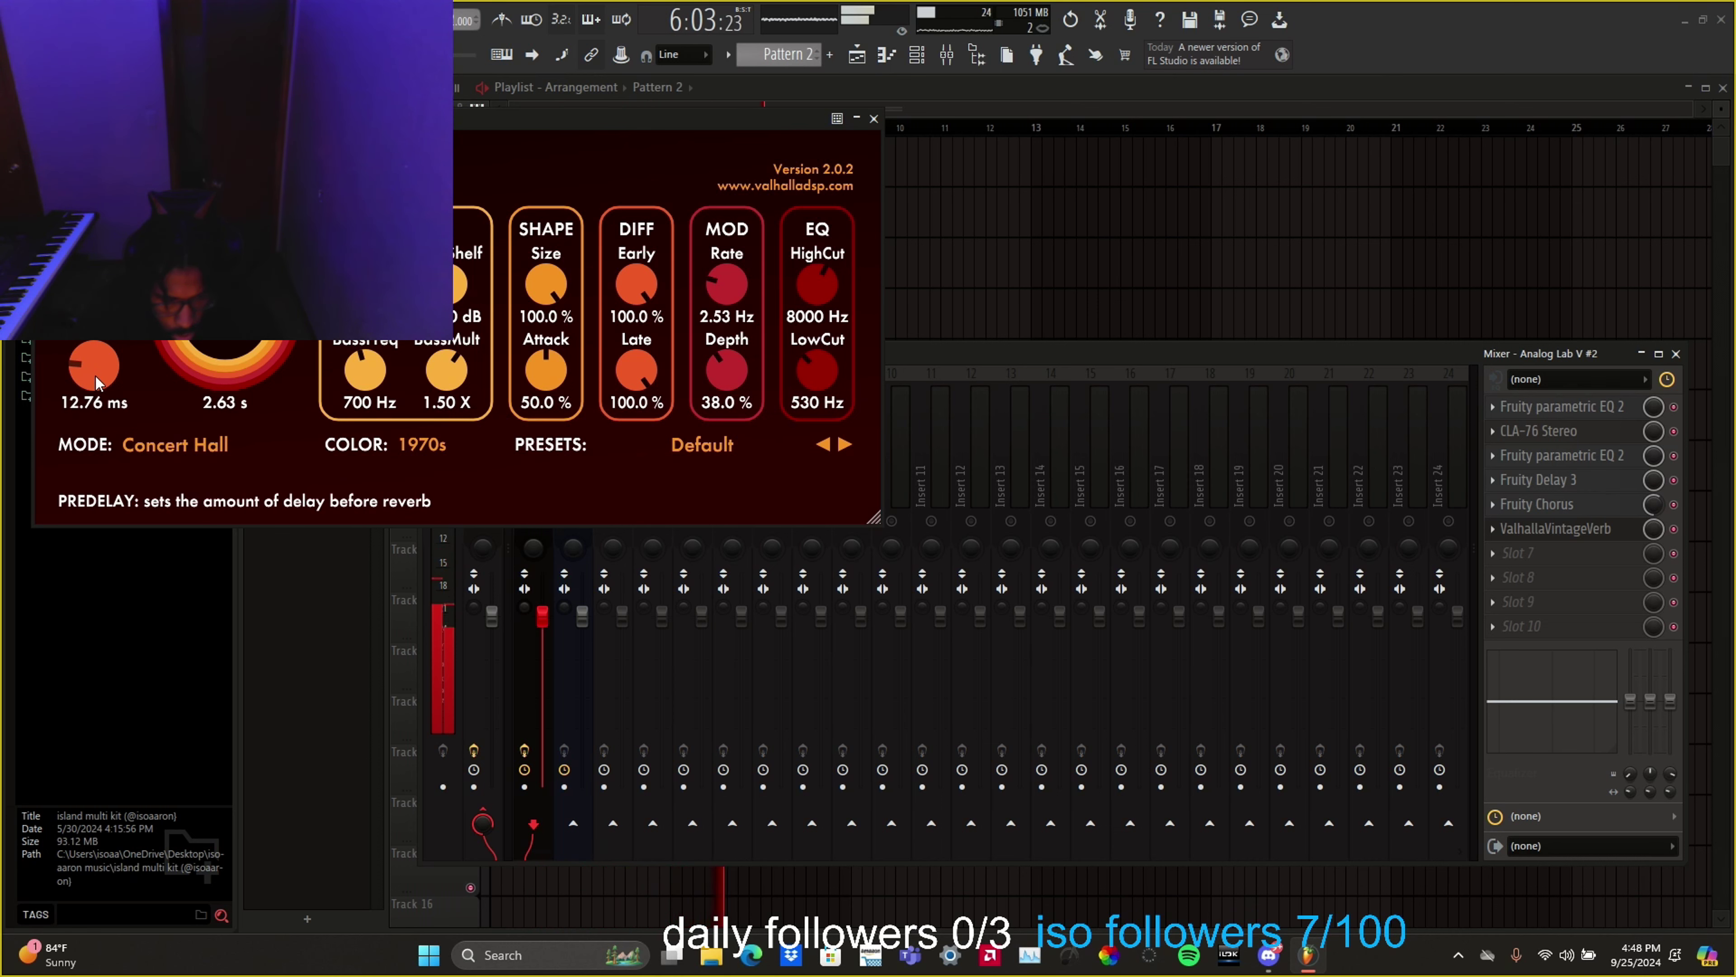
left_click(875, 119)
Step: Load Fruity Parametric EQ 2 in slot 1 of the Analog Lab V track, roll off the lows, boost bands 3 to 5 and cut band 6
left_click(588, 456)
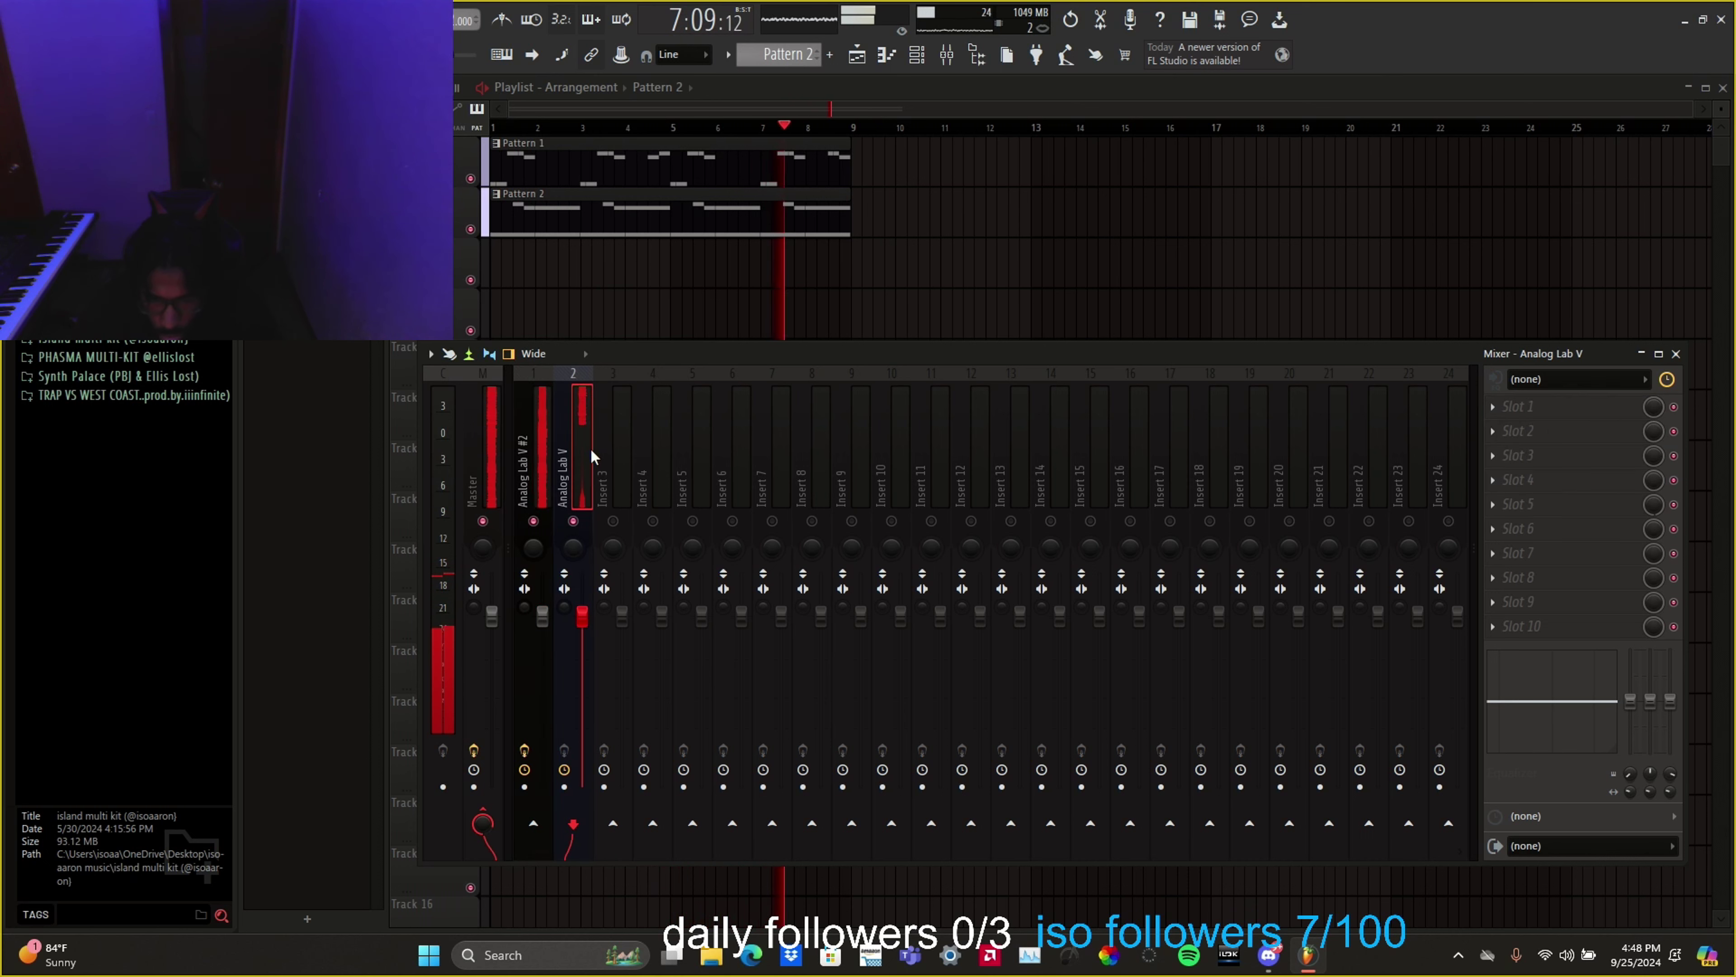
left_click(1555, 406)
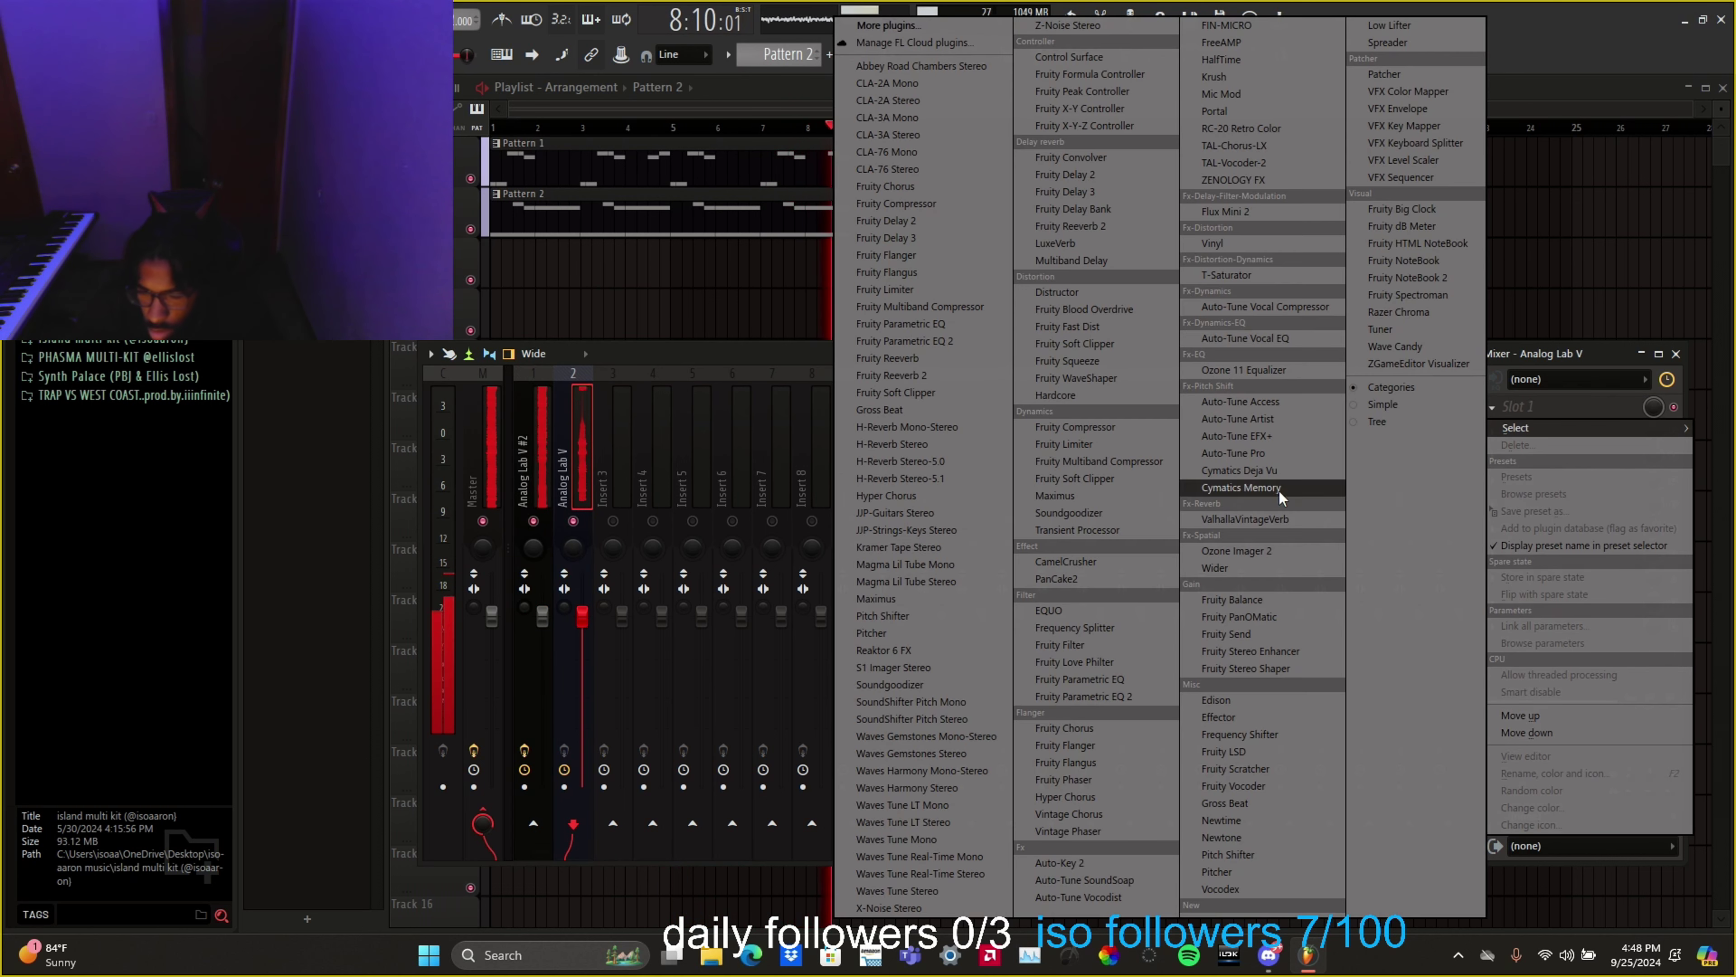
left_click(1138, 701)
right_click(140, 294)
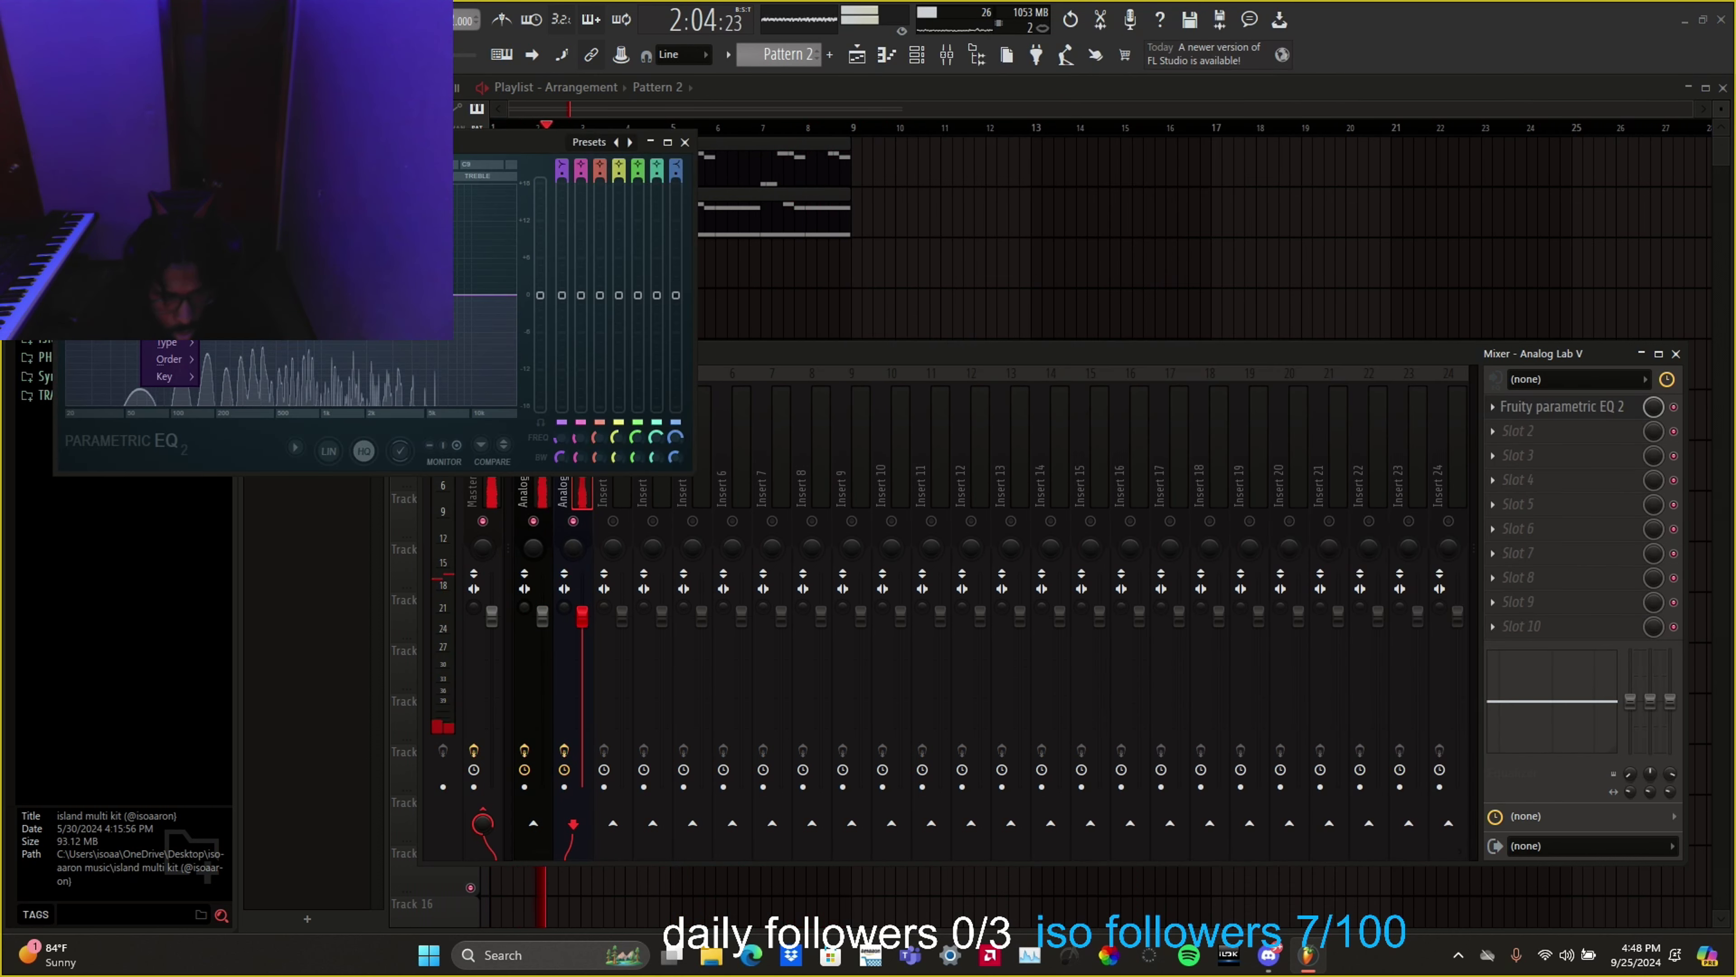
left_click(236, 394)
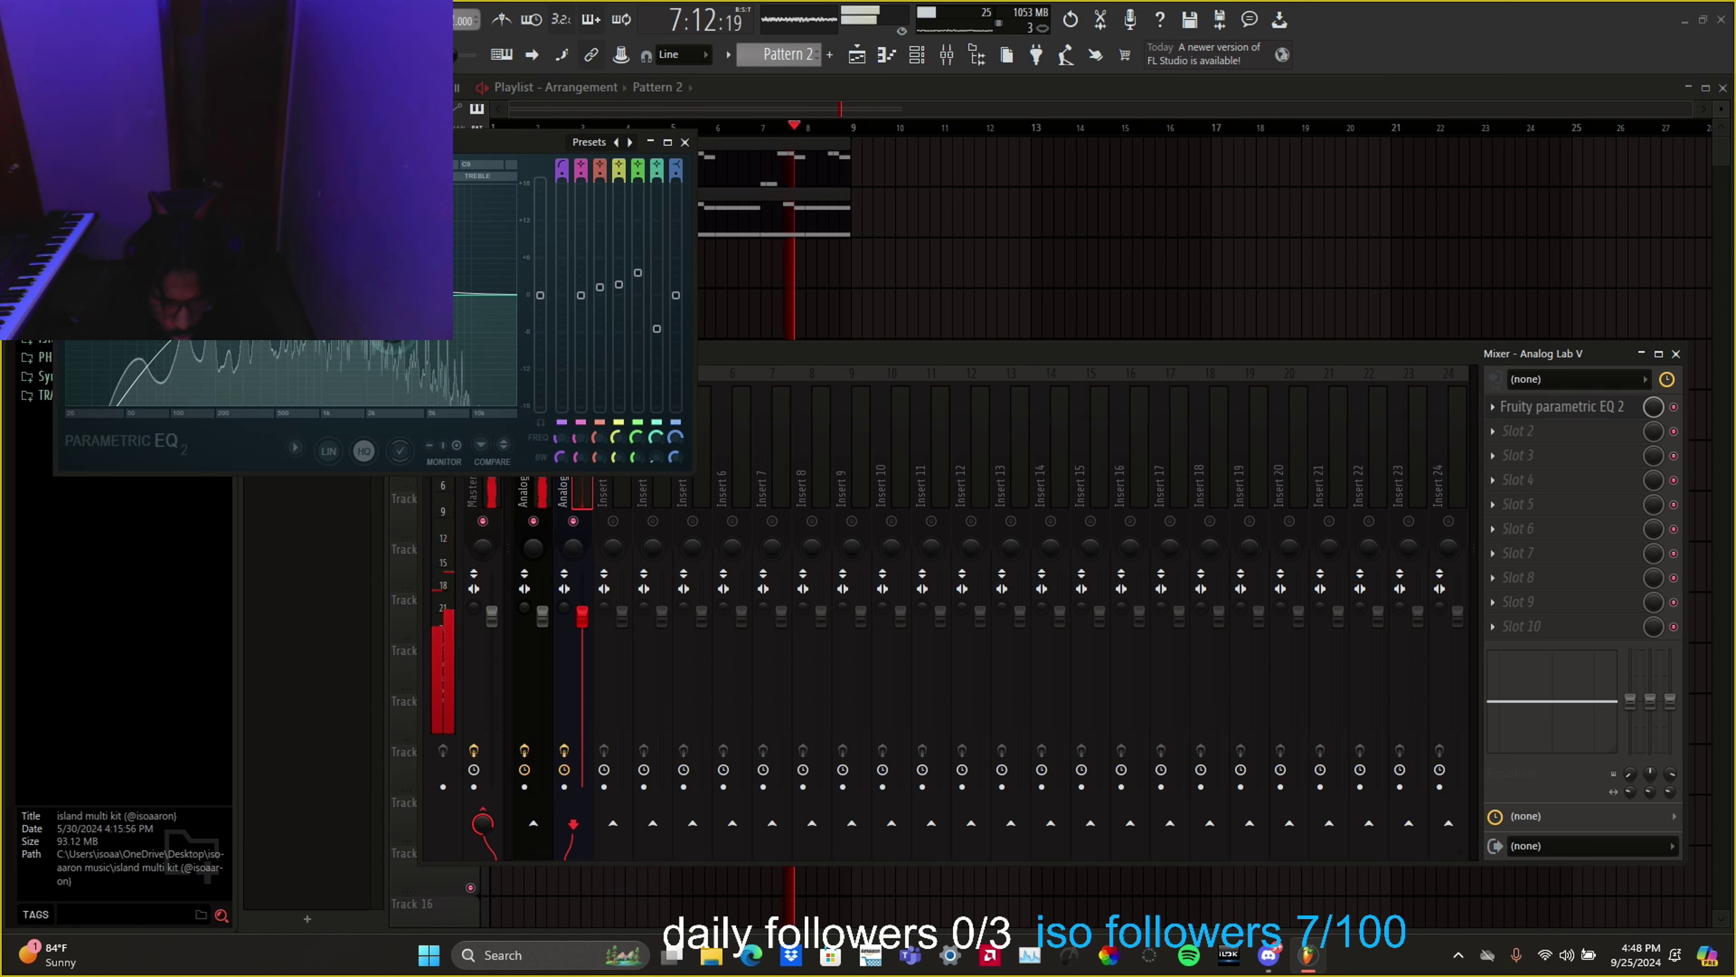
left_click(685, 141)
Step: Add ValhallaVintageVerb in slot 2 of the Analog Lab V track with mix 13.2%, LowCut 540 Hz, decay 3.10 s and predelay 14.55 ms
left_click(1585, 429)
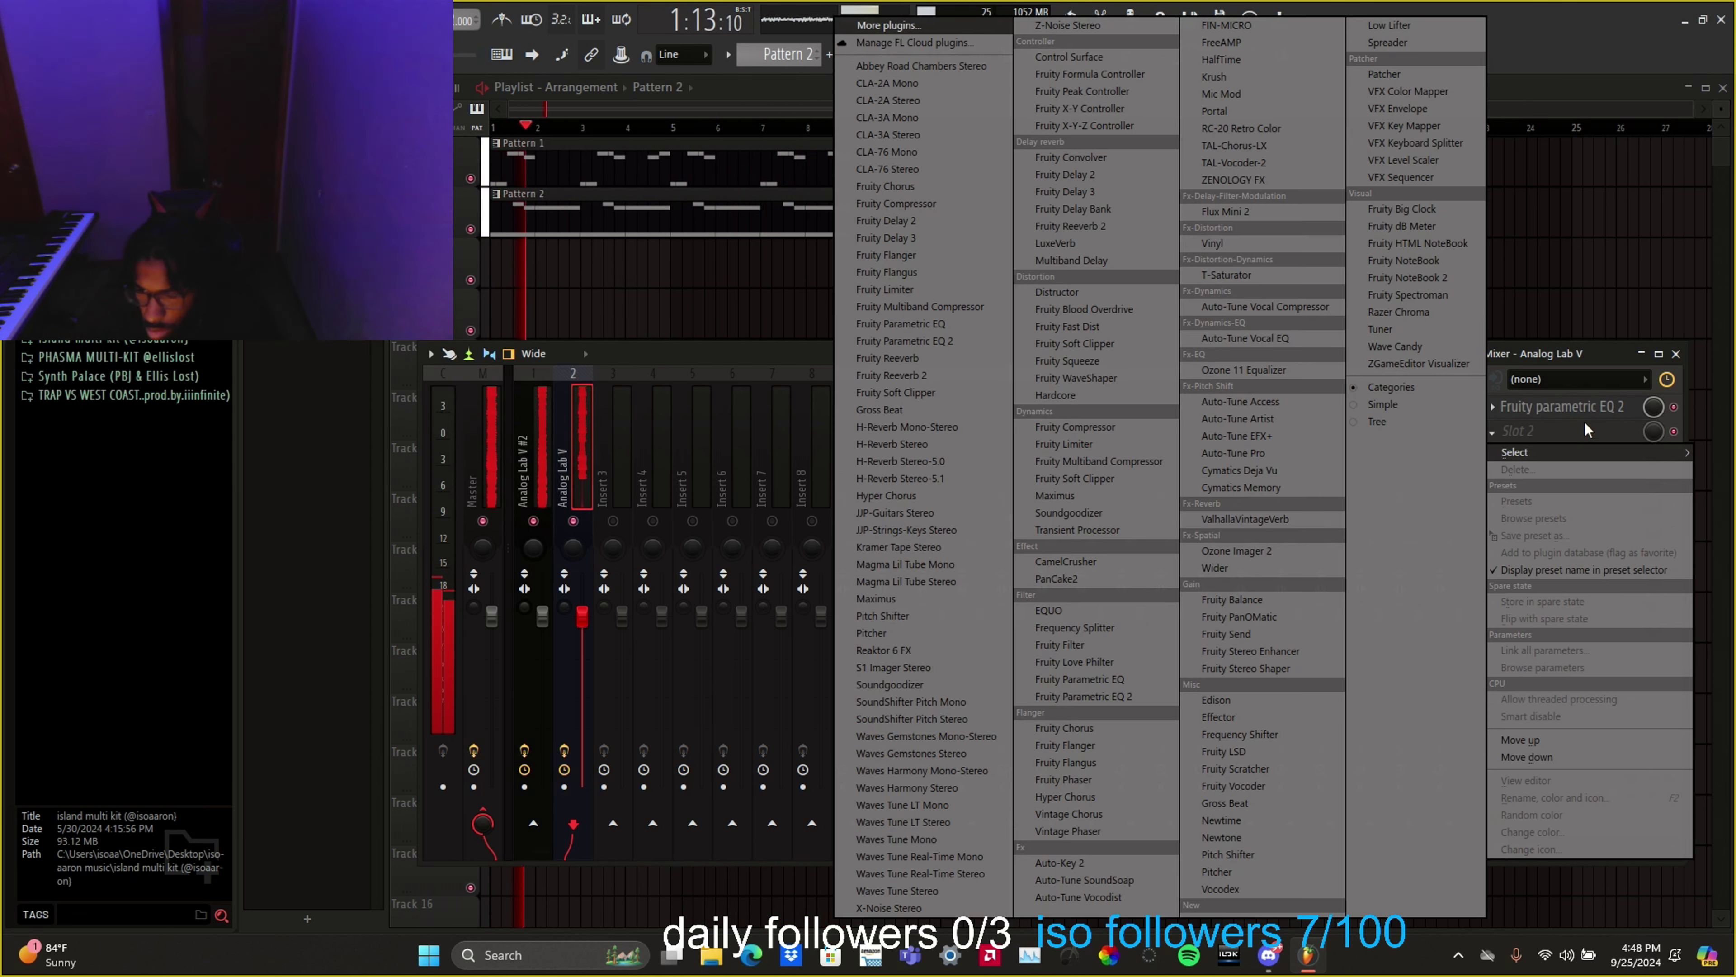
left_click(1258, 518)
left_click_drag(141, 311, 157, 383)
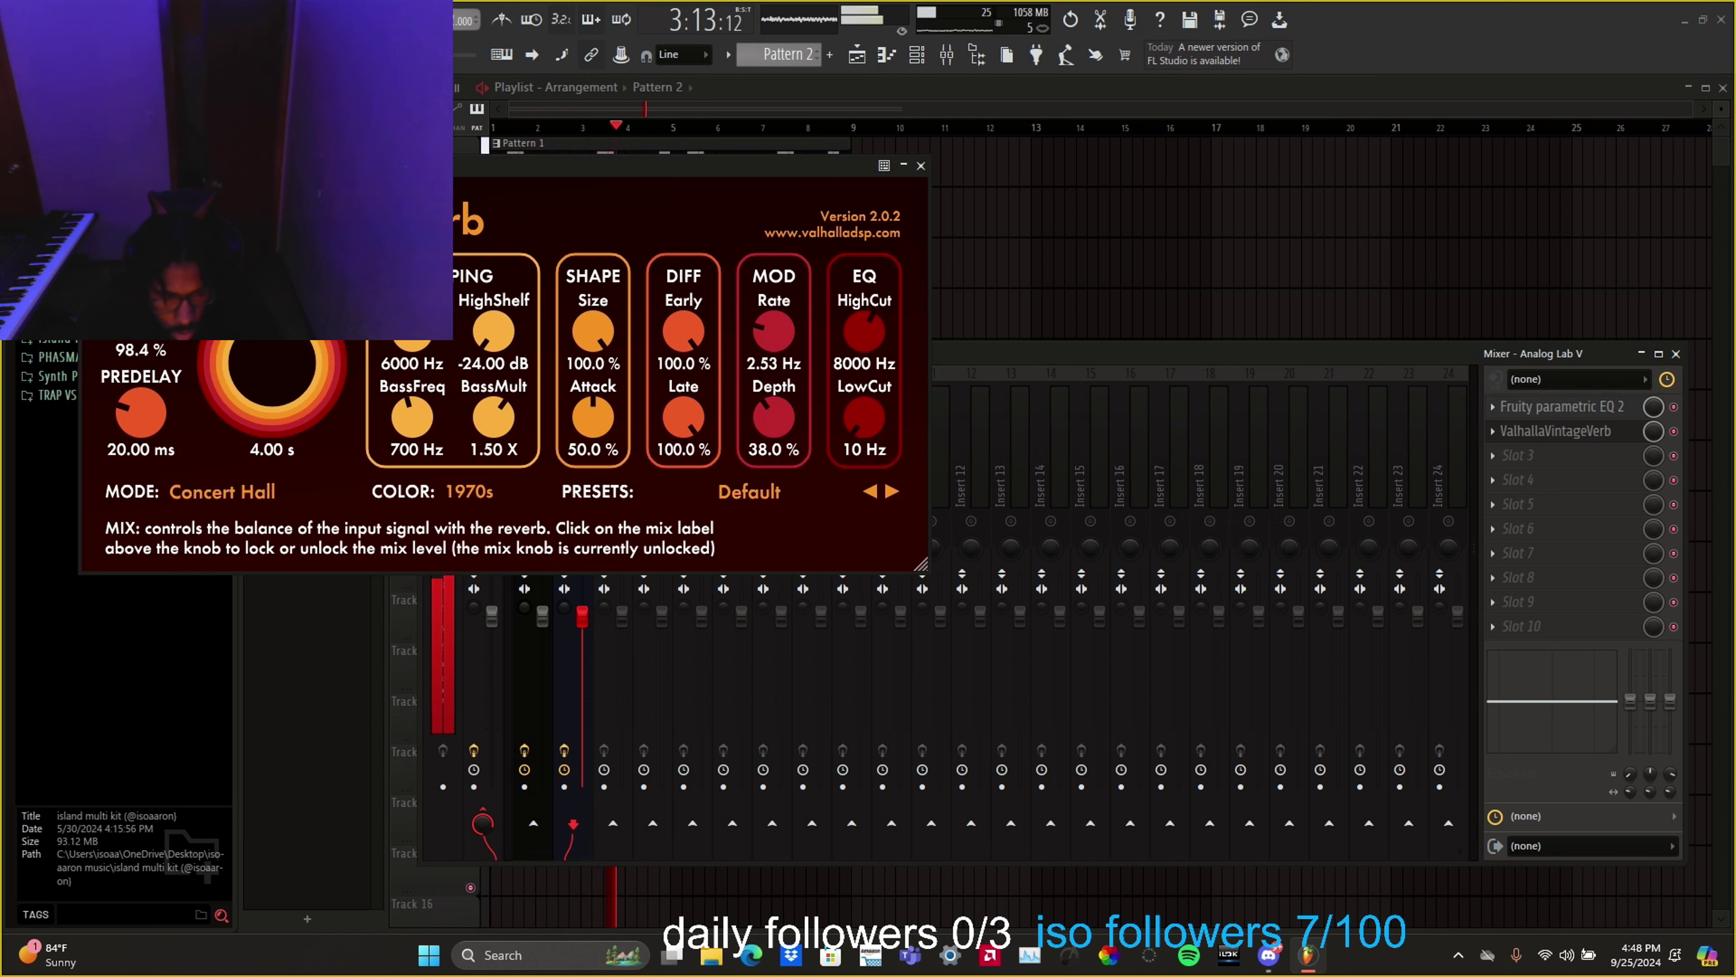
left_click_drag(195, 503, 196, 506)
left_click_drag(863, 419, 866, 326)
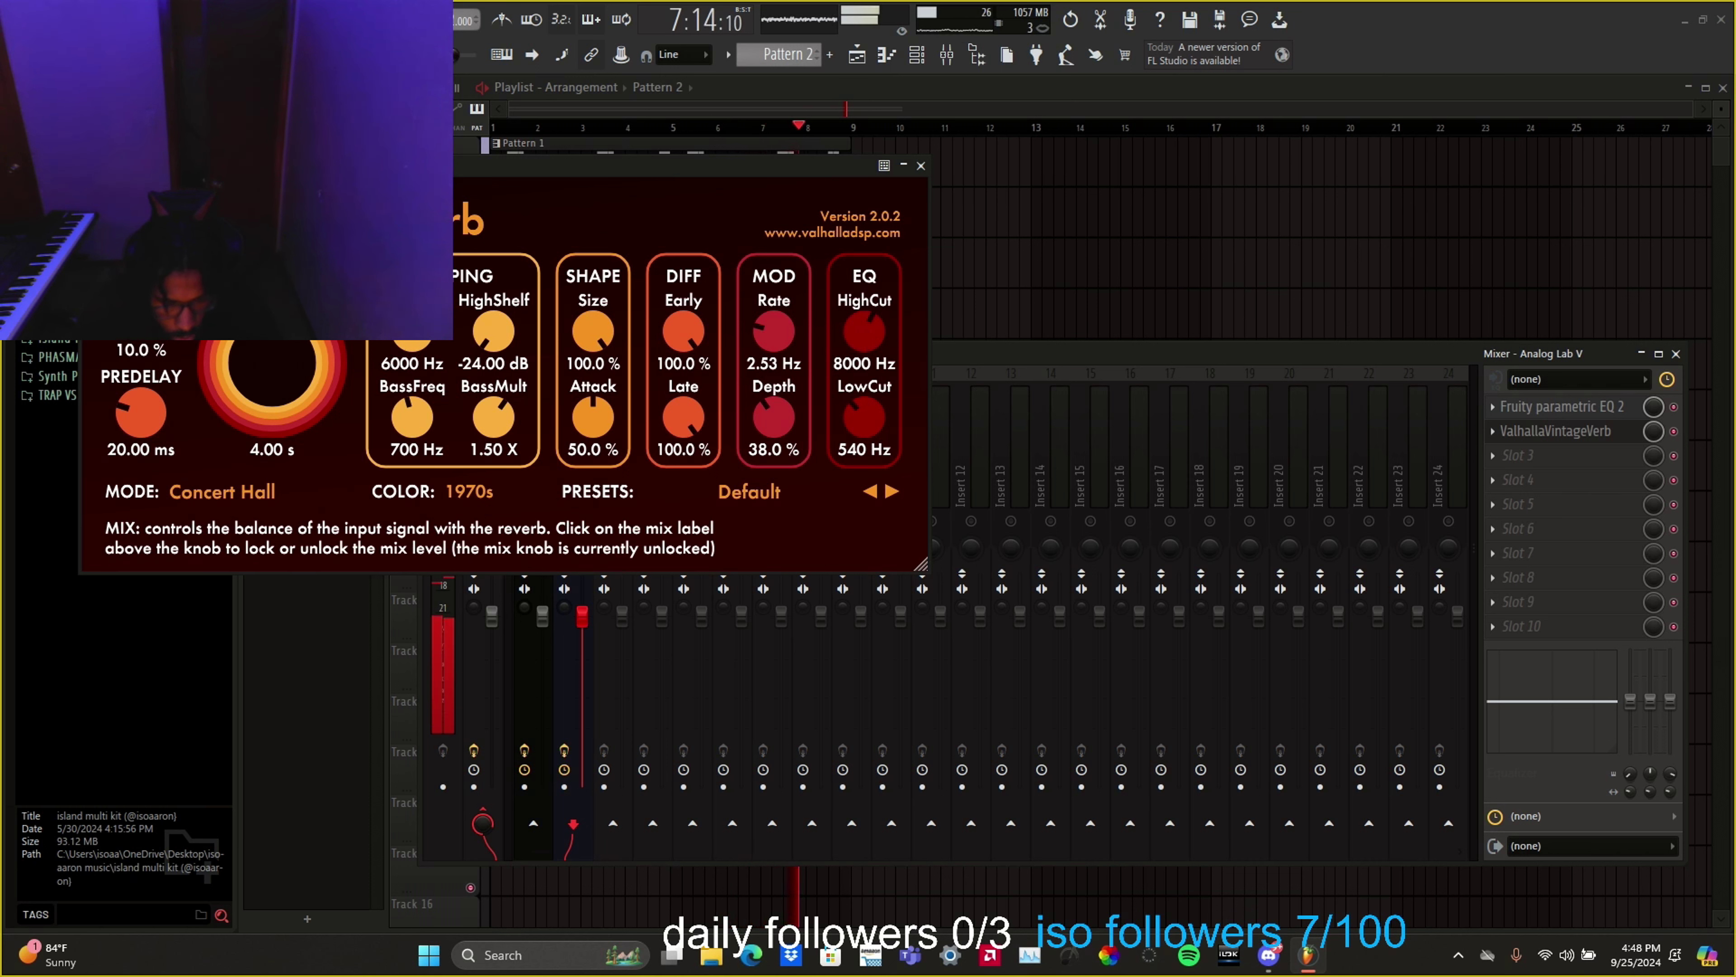
left_click_drag(220, 336, 221, 341)
left_click_drag(154, 410, 154, 420)
left_click_drag(140, 329, 140, 323)
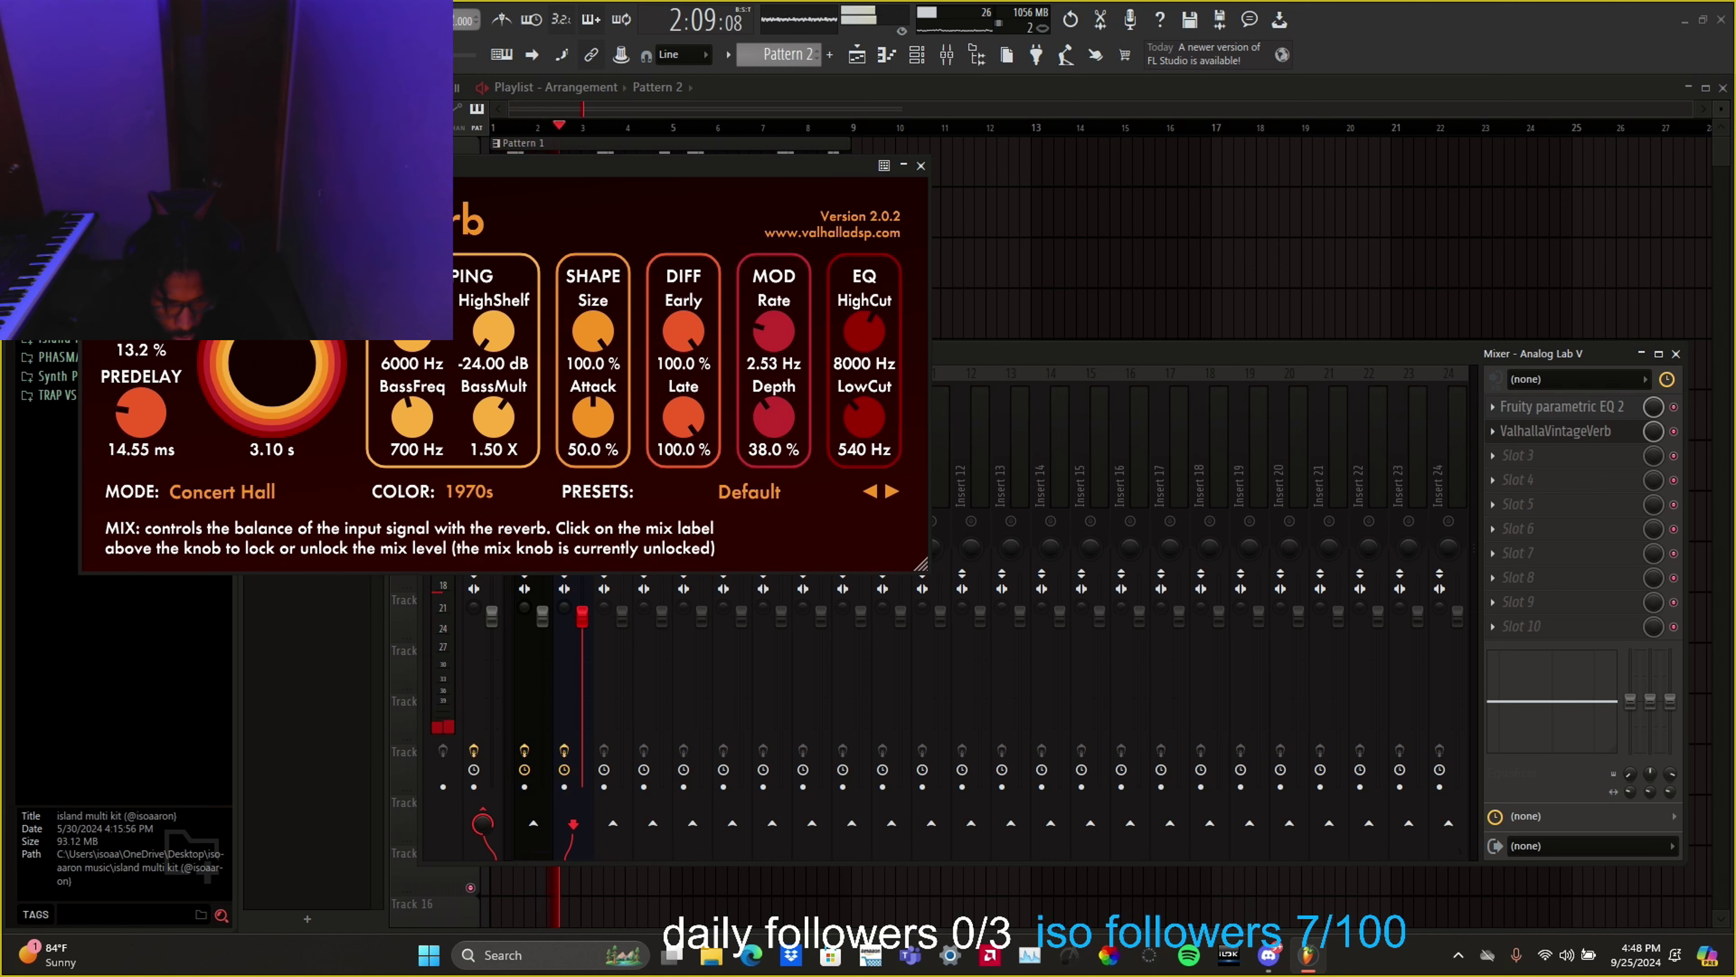
left_click(921, 165)
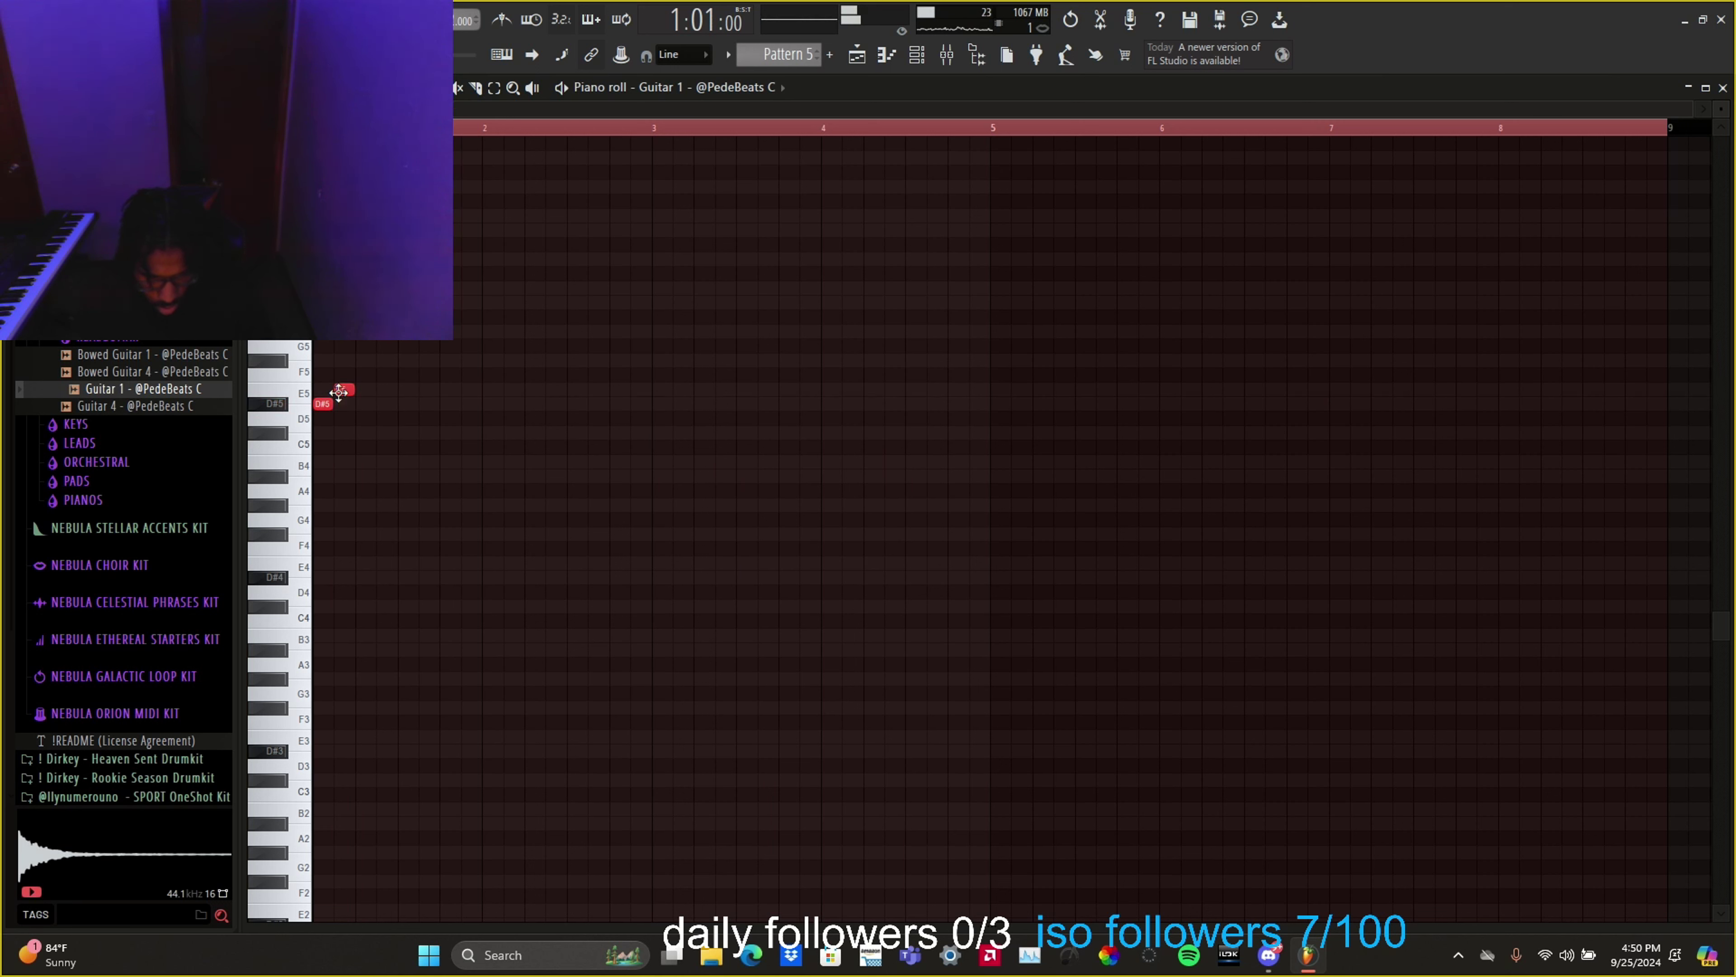
Step: Lower the second Guitar 1 note in Pattern 5 to A#4, copy the D#5 and A#4 pair later into bar 1, and play it
key("space")
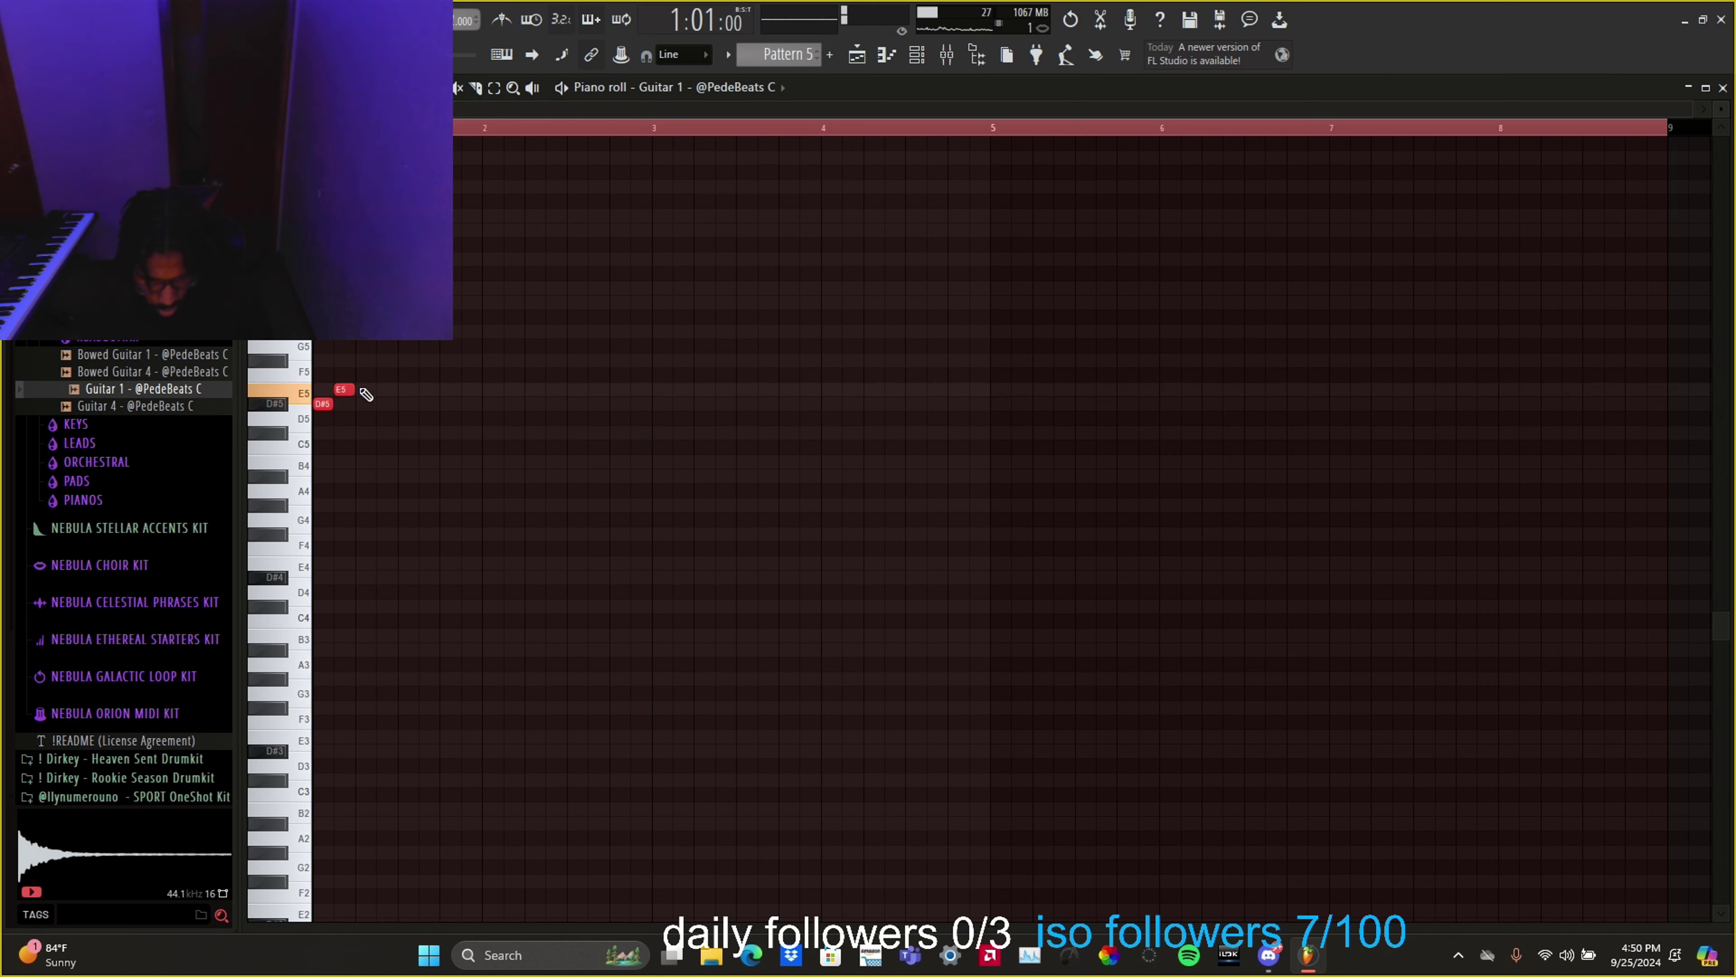
left_click_drag(342, 430, 342, 484)
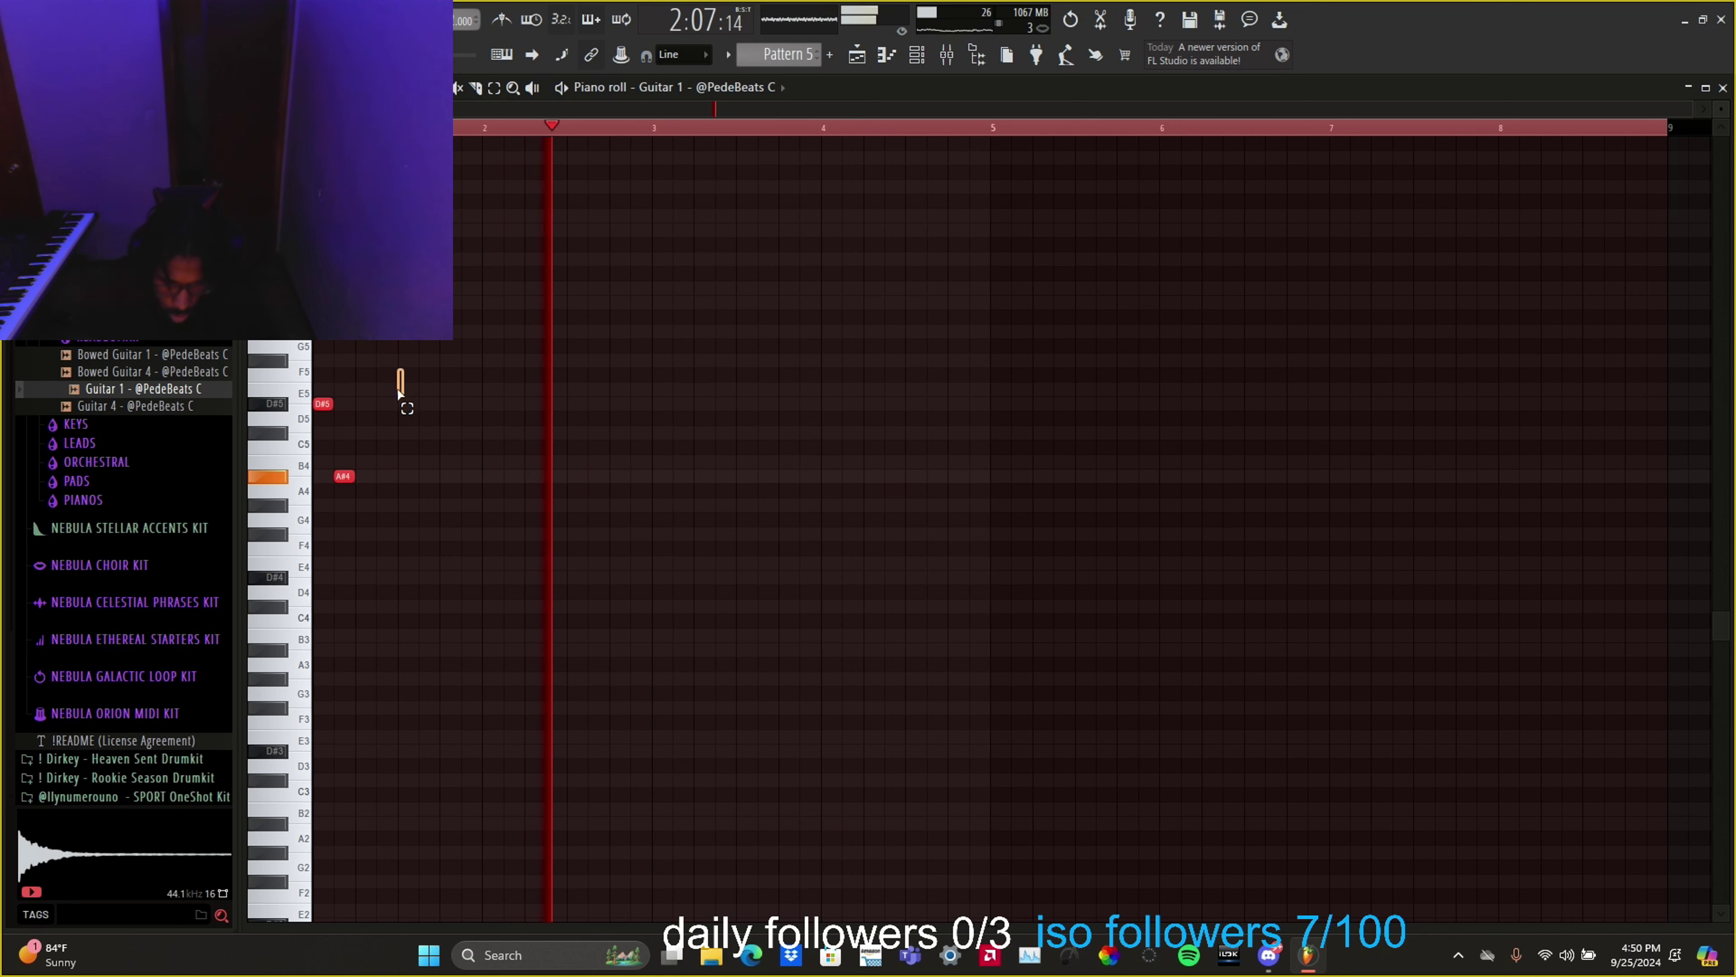
left_click_drag(403, 370, 451, 482)
key("space")
key("space")
key("space")
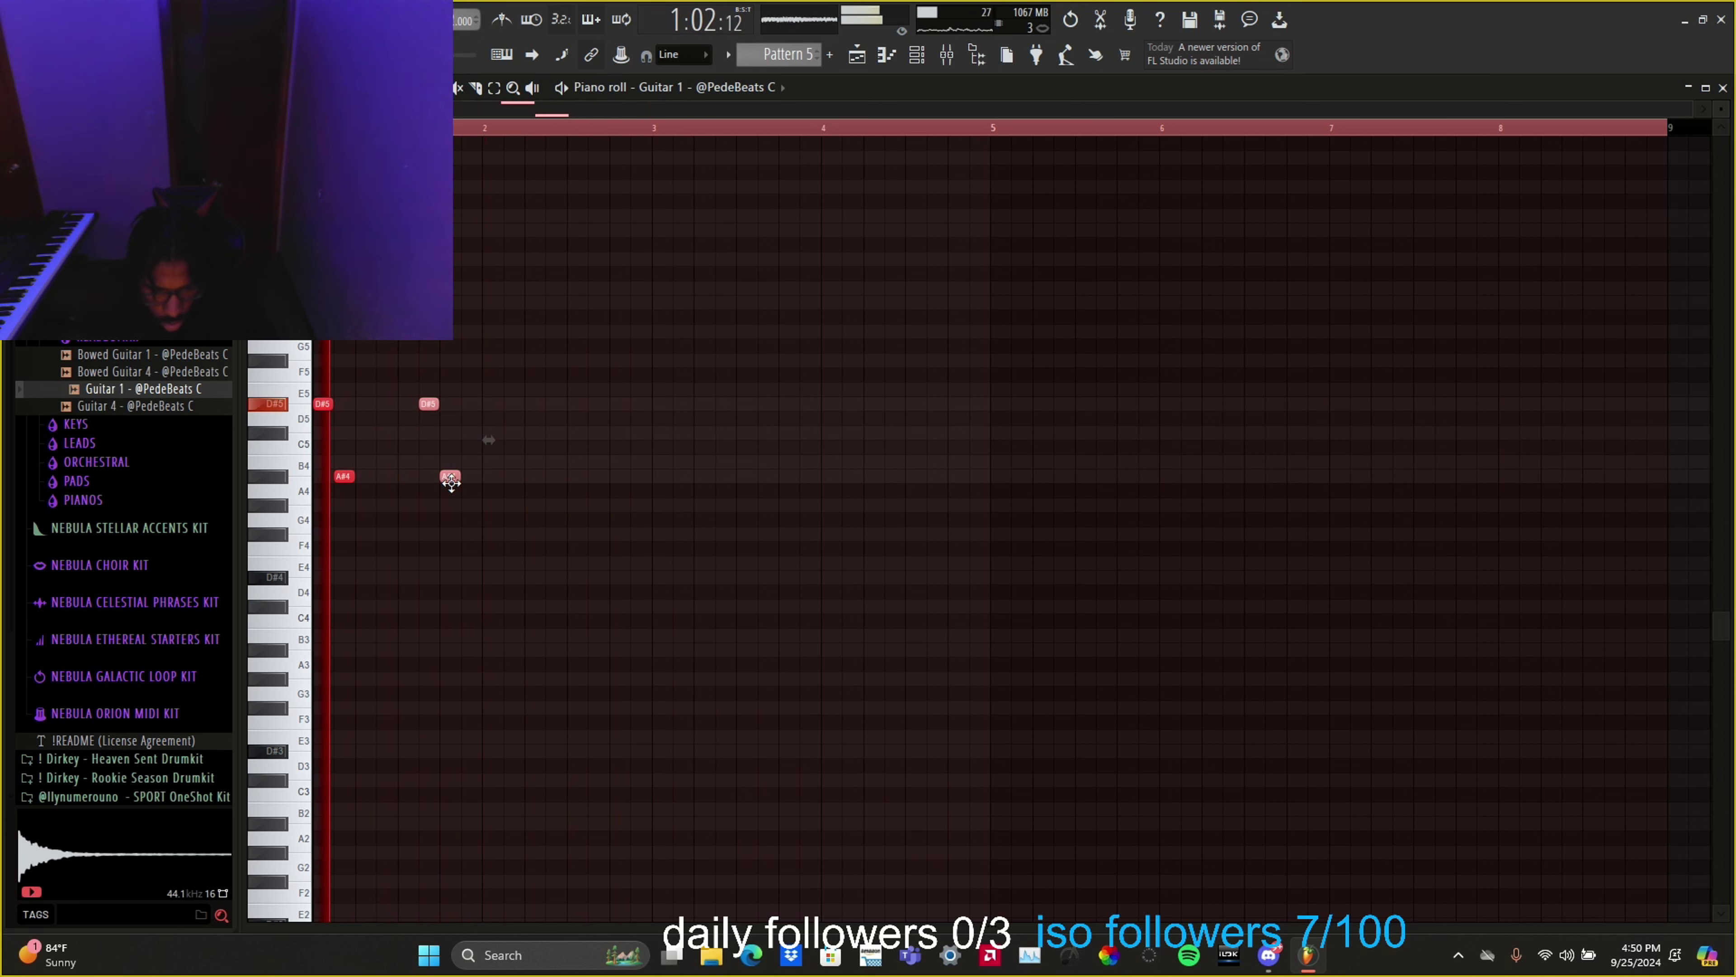
key("space")
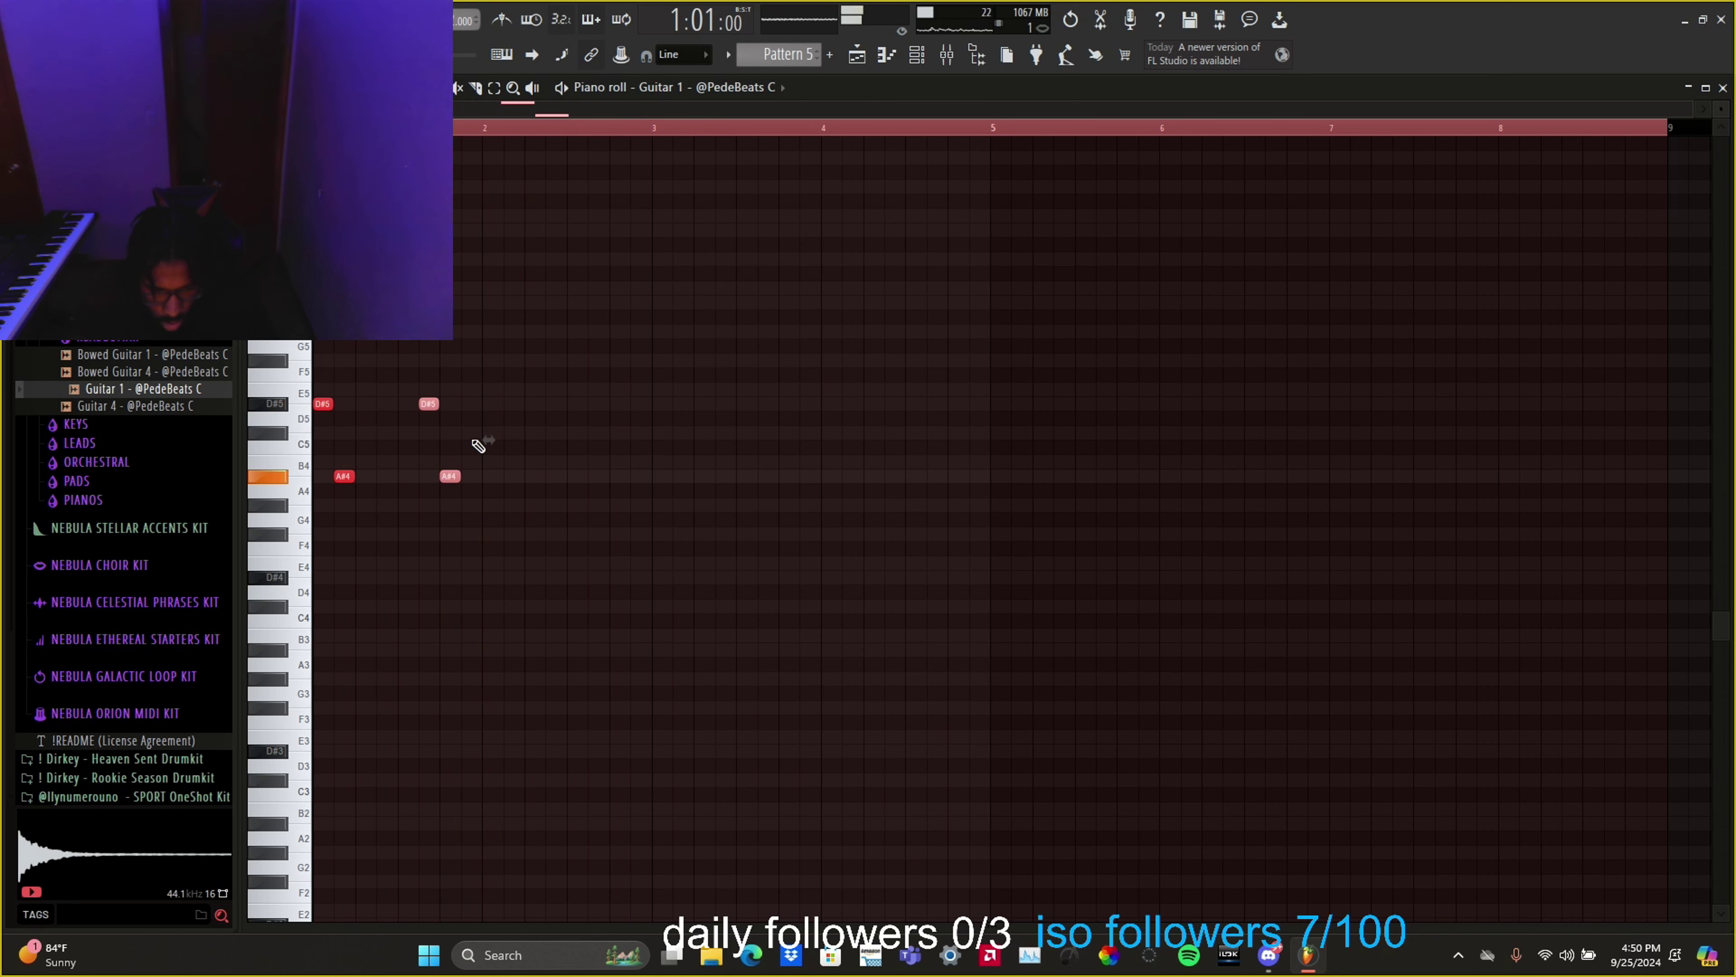
left_click(478, 446)
key("space")
key("space")
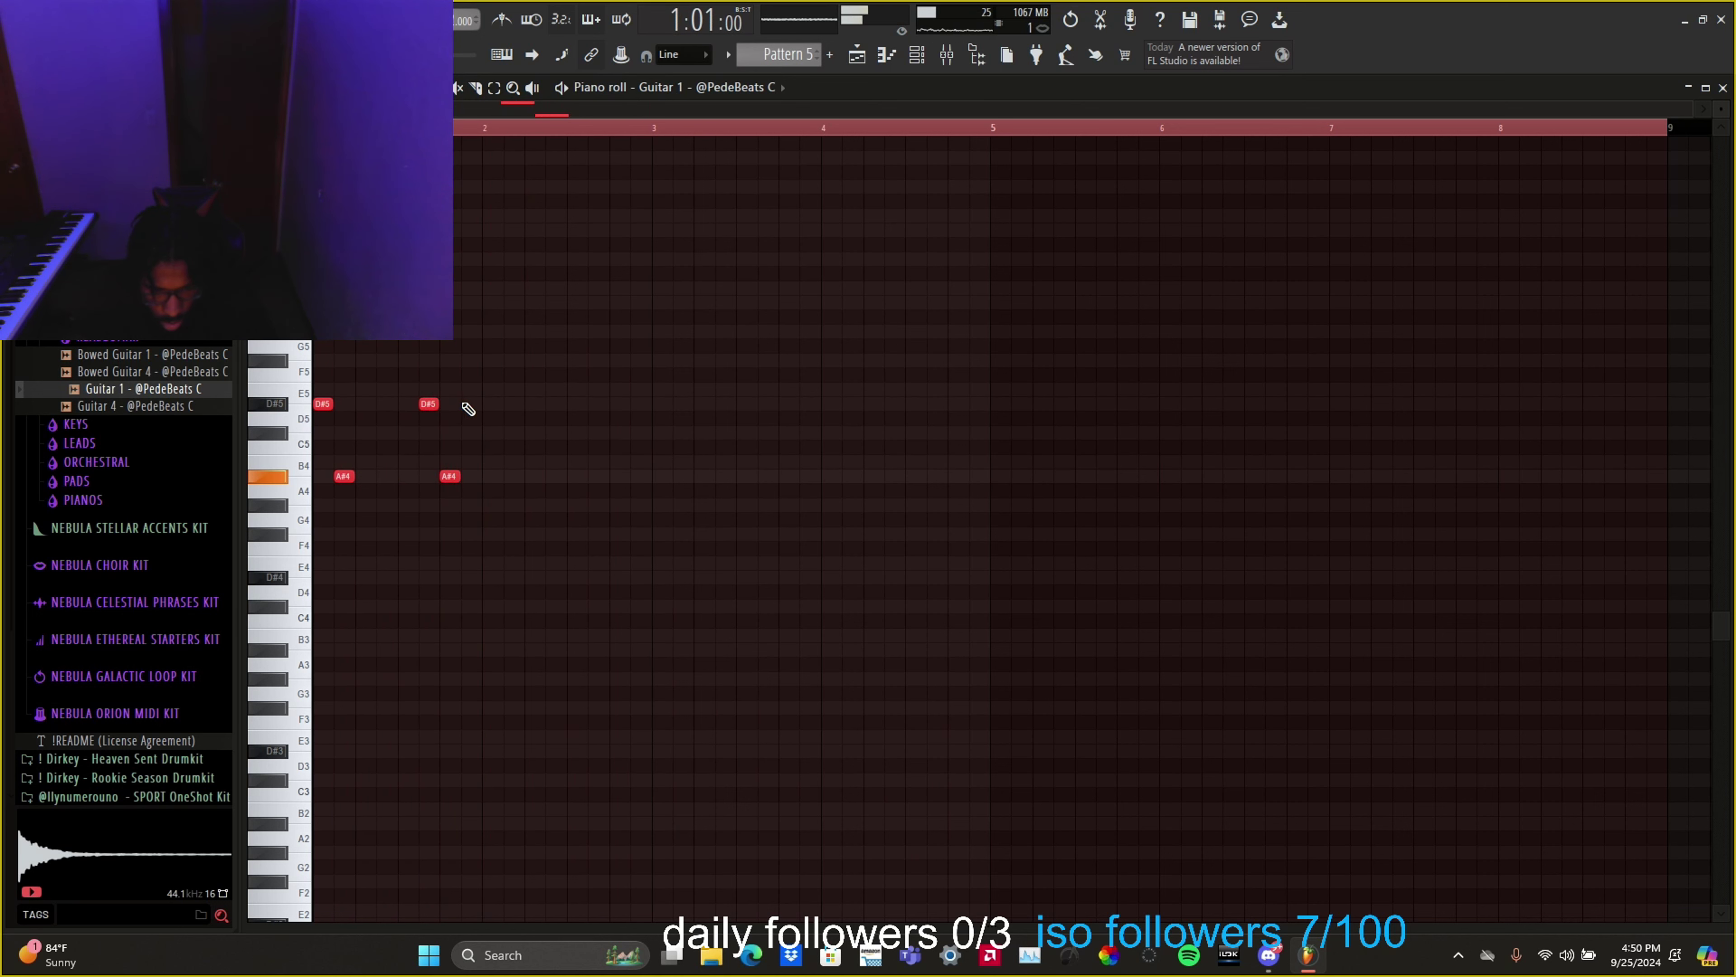
Step: Add a D#5 note at the end of bar 1 and an A#4 at the start of bar 2, trying B4 for the latter during playback
left_click(471, 404)
key("space")
left_click(487, 476)
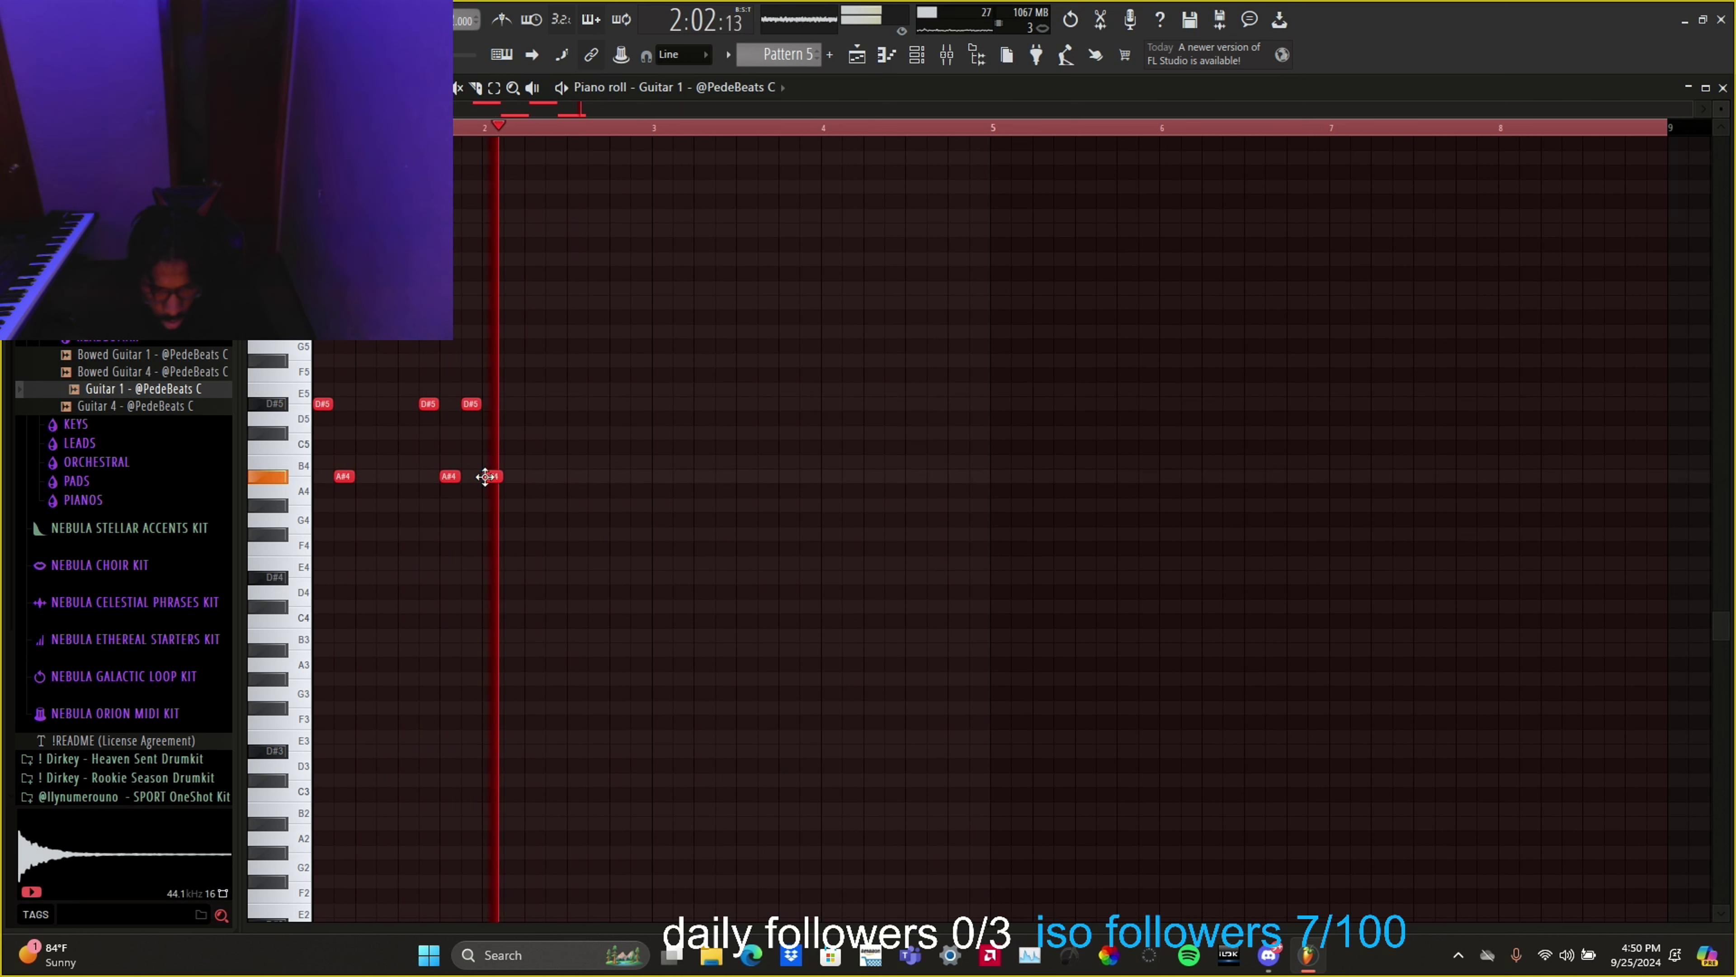
key("space")
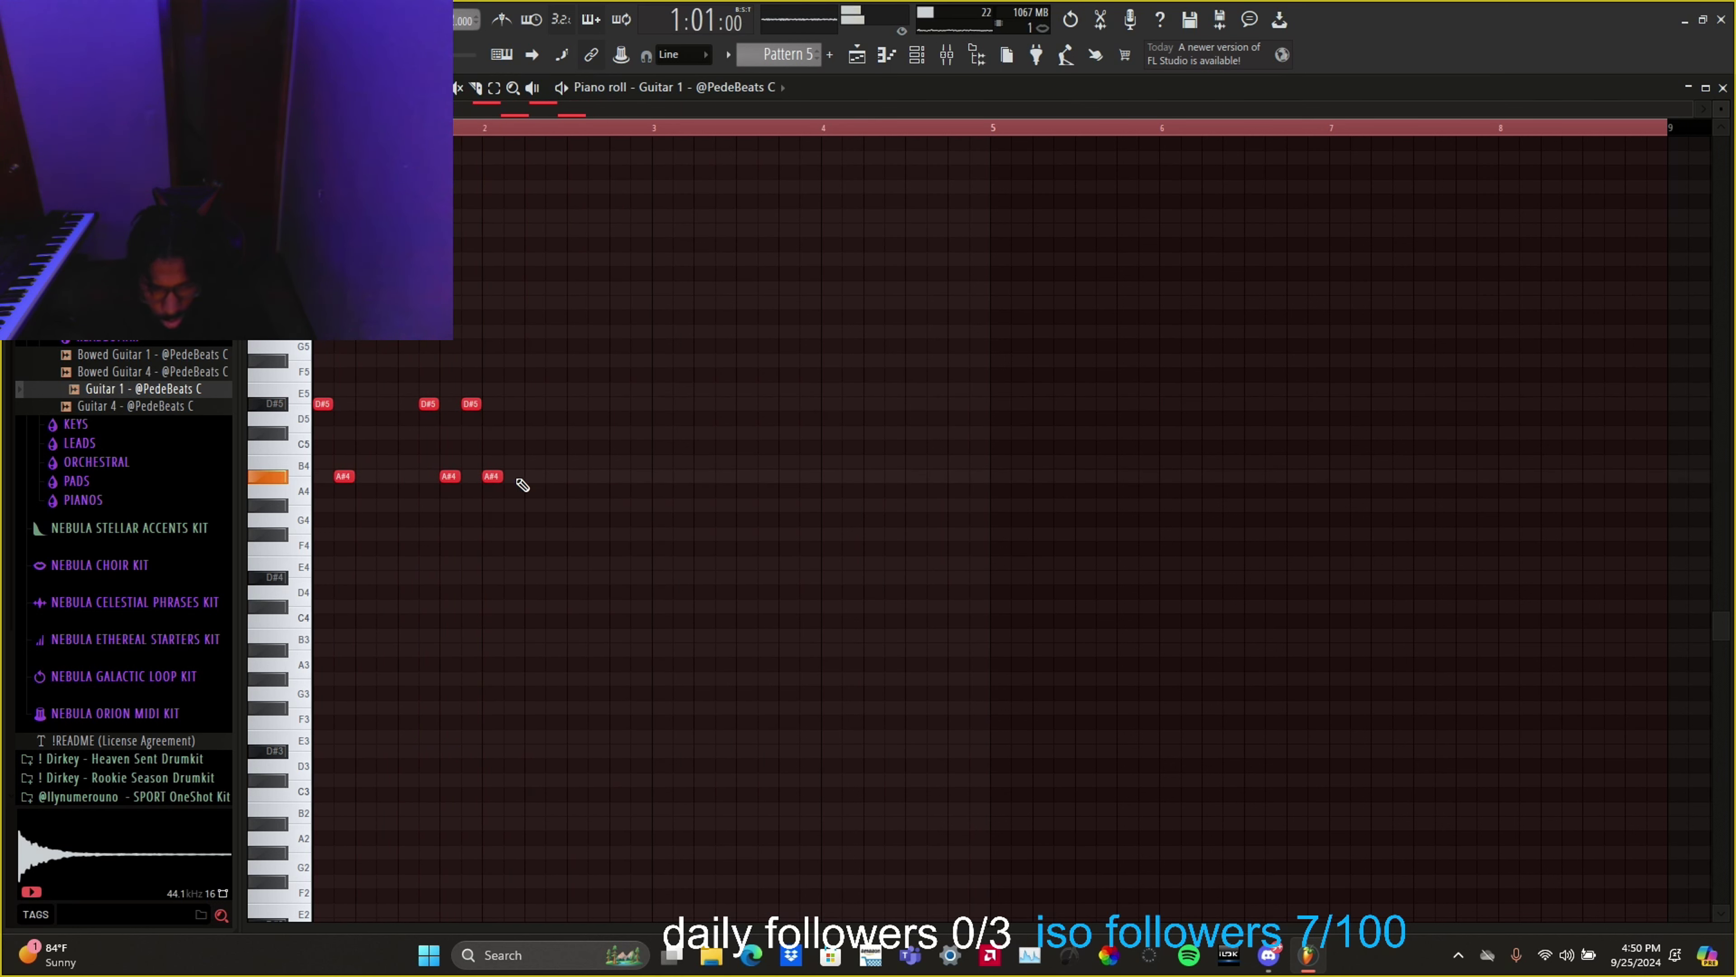
key("space")
left_click_drag(492, 477, 491, 462)
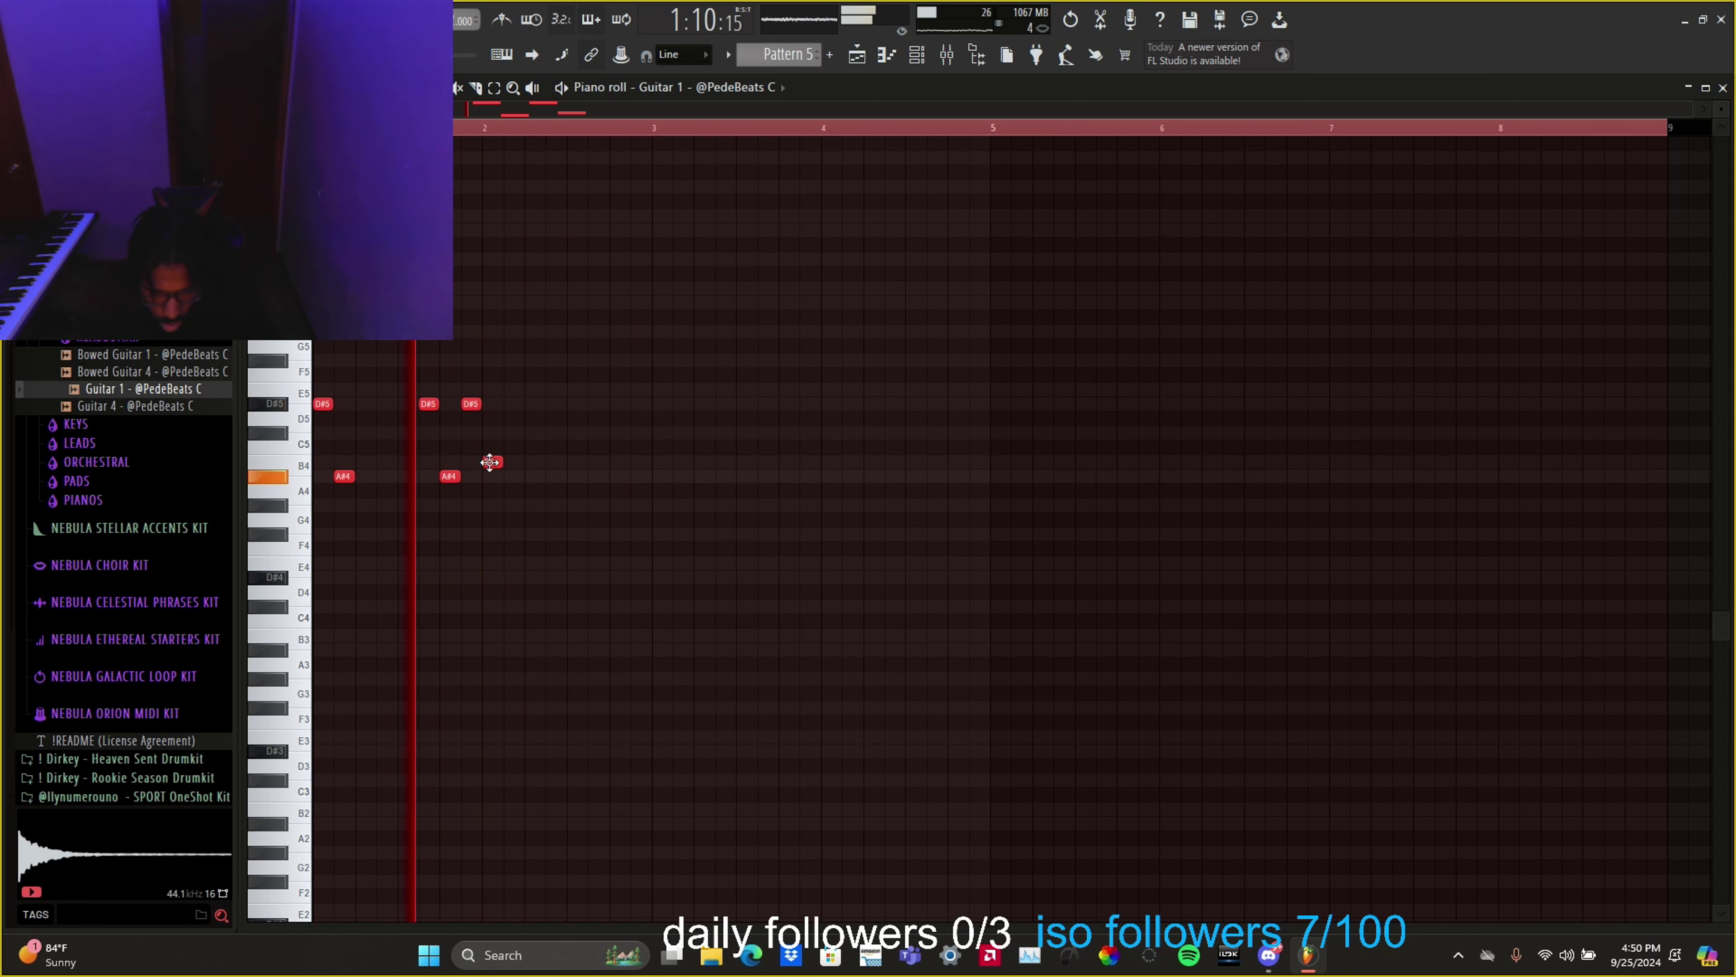
left_click_drag(490, 463, 490, 476)
Step: Duplicate the two-bar guitar phrase into bars 3 and 4
scroll(642, 140, "up", 3)
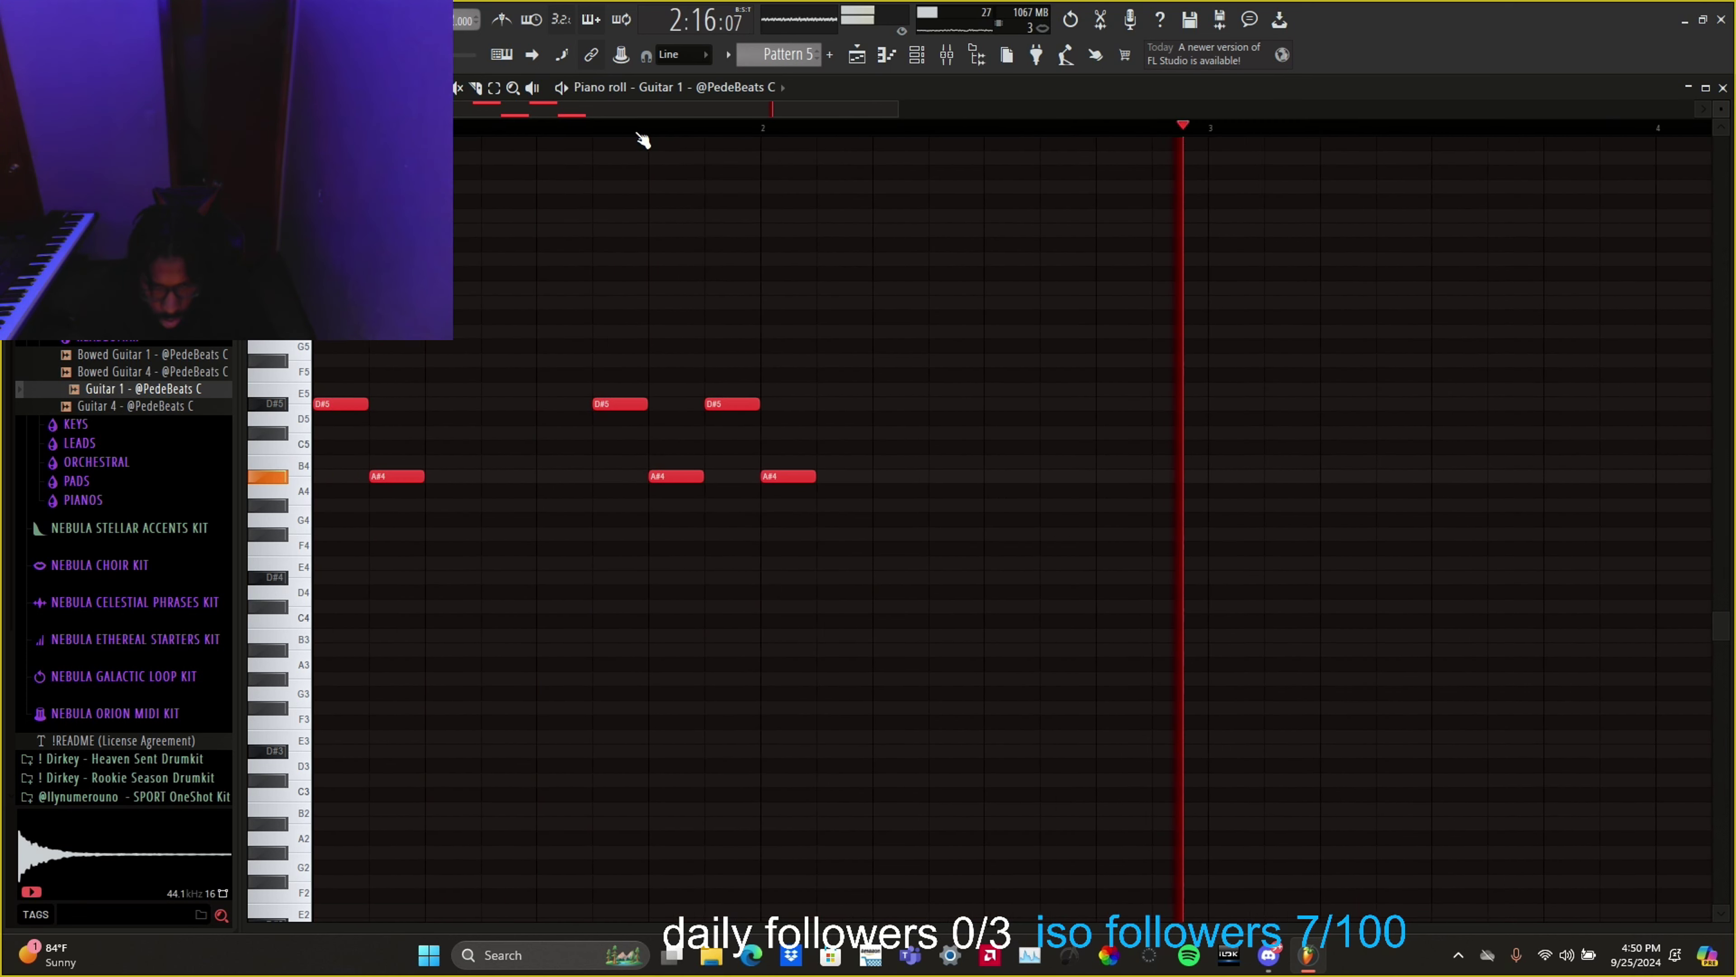
scroll(643, 140, "down", 3)
left_click_drag(650, 130, 531, 440)
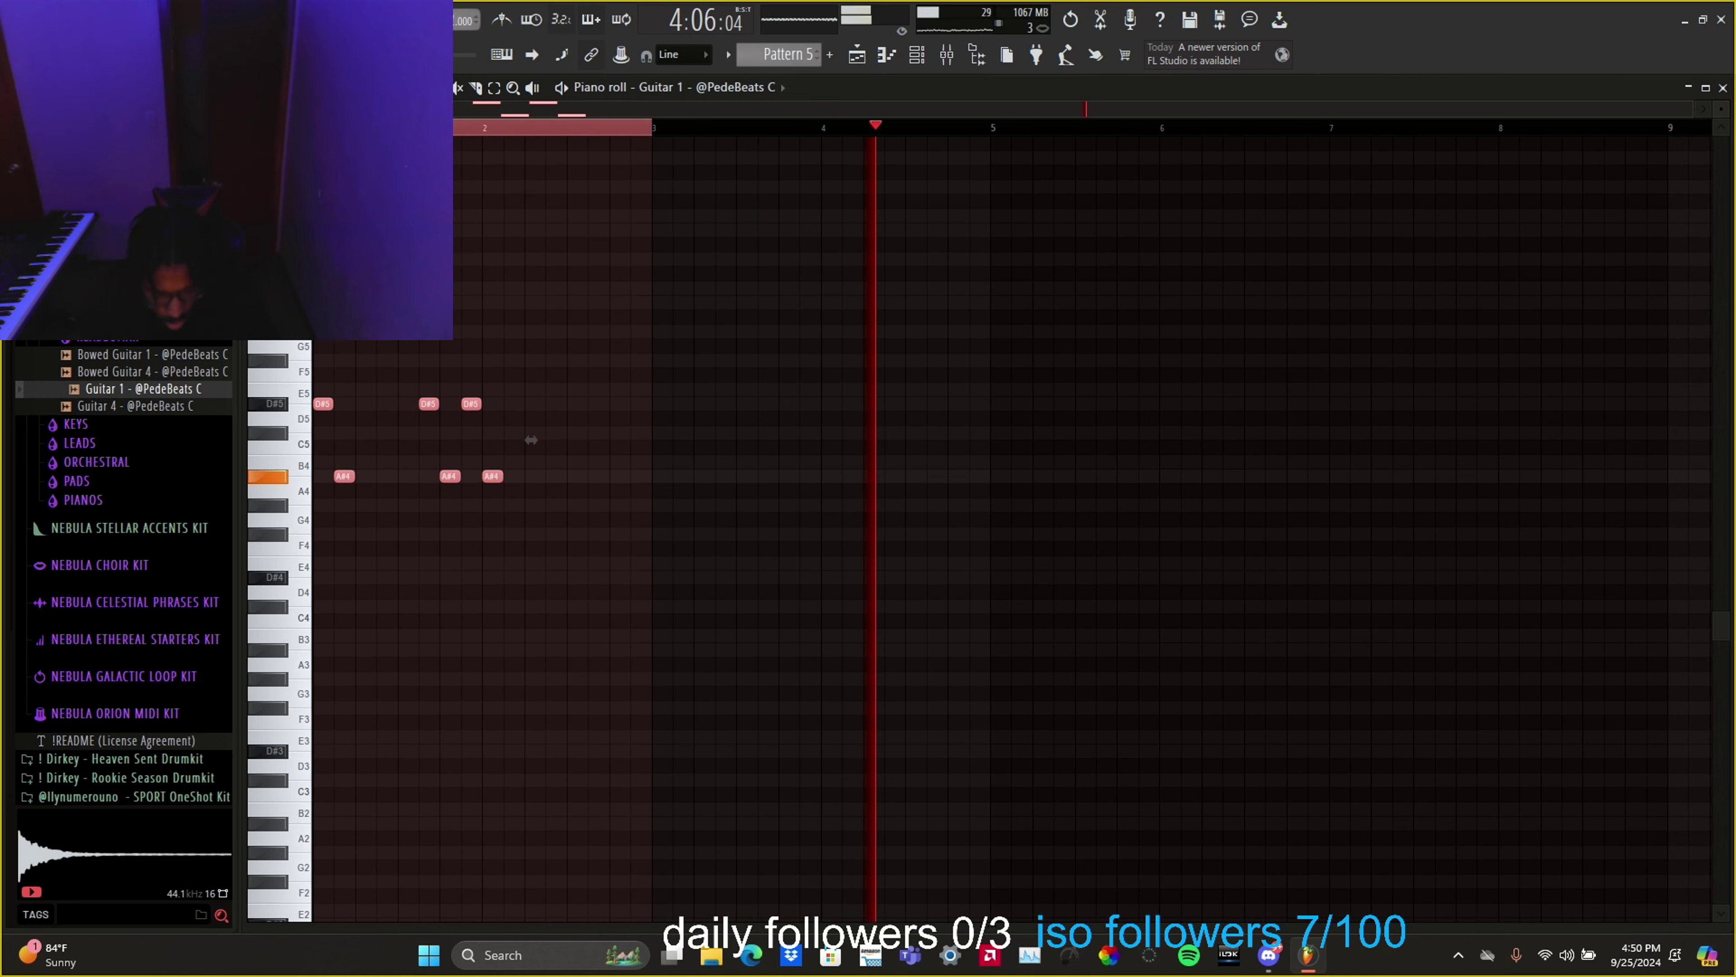
key("ctrl+b")
left_click_drag(787, 139, 781, 136)
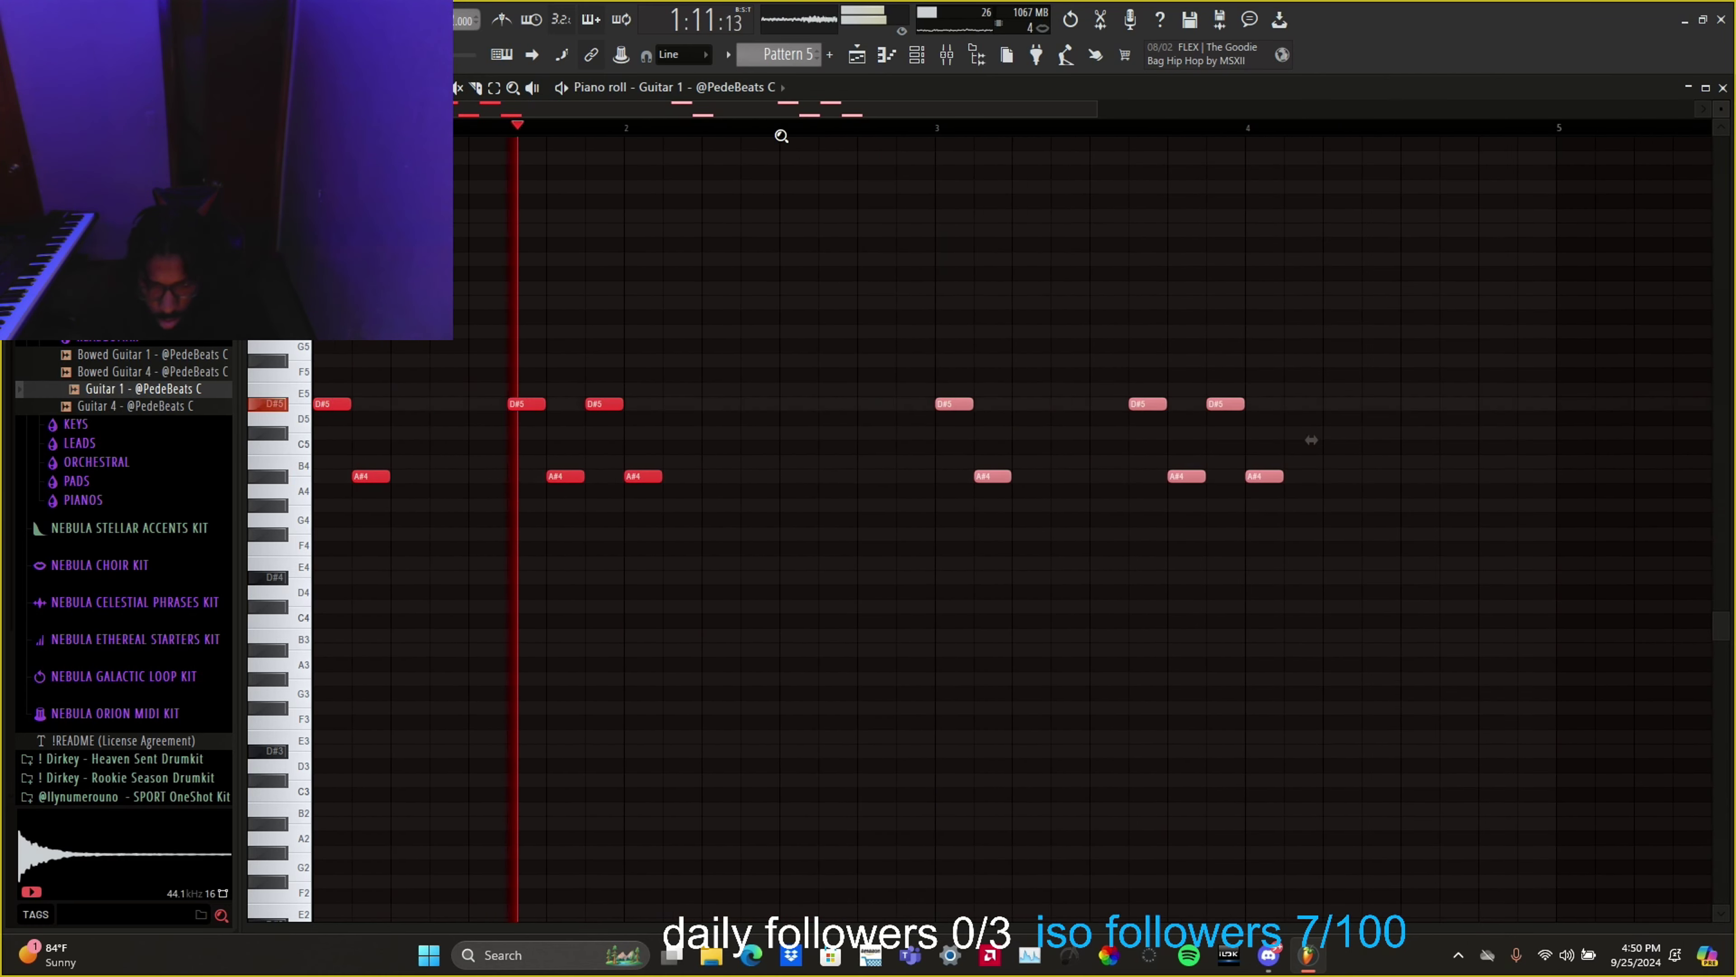
scroll(782, 135, "down", 3)
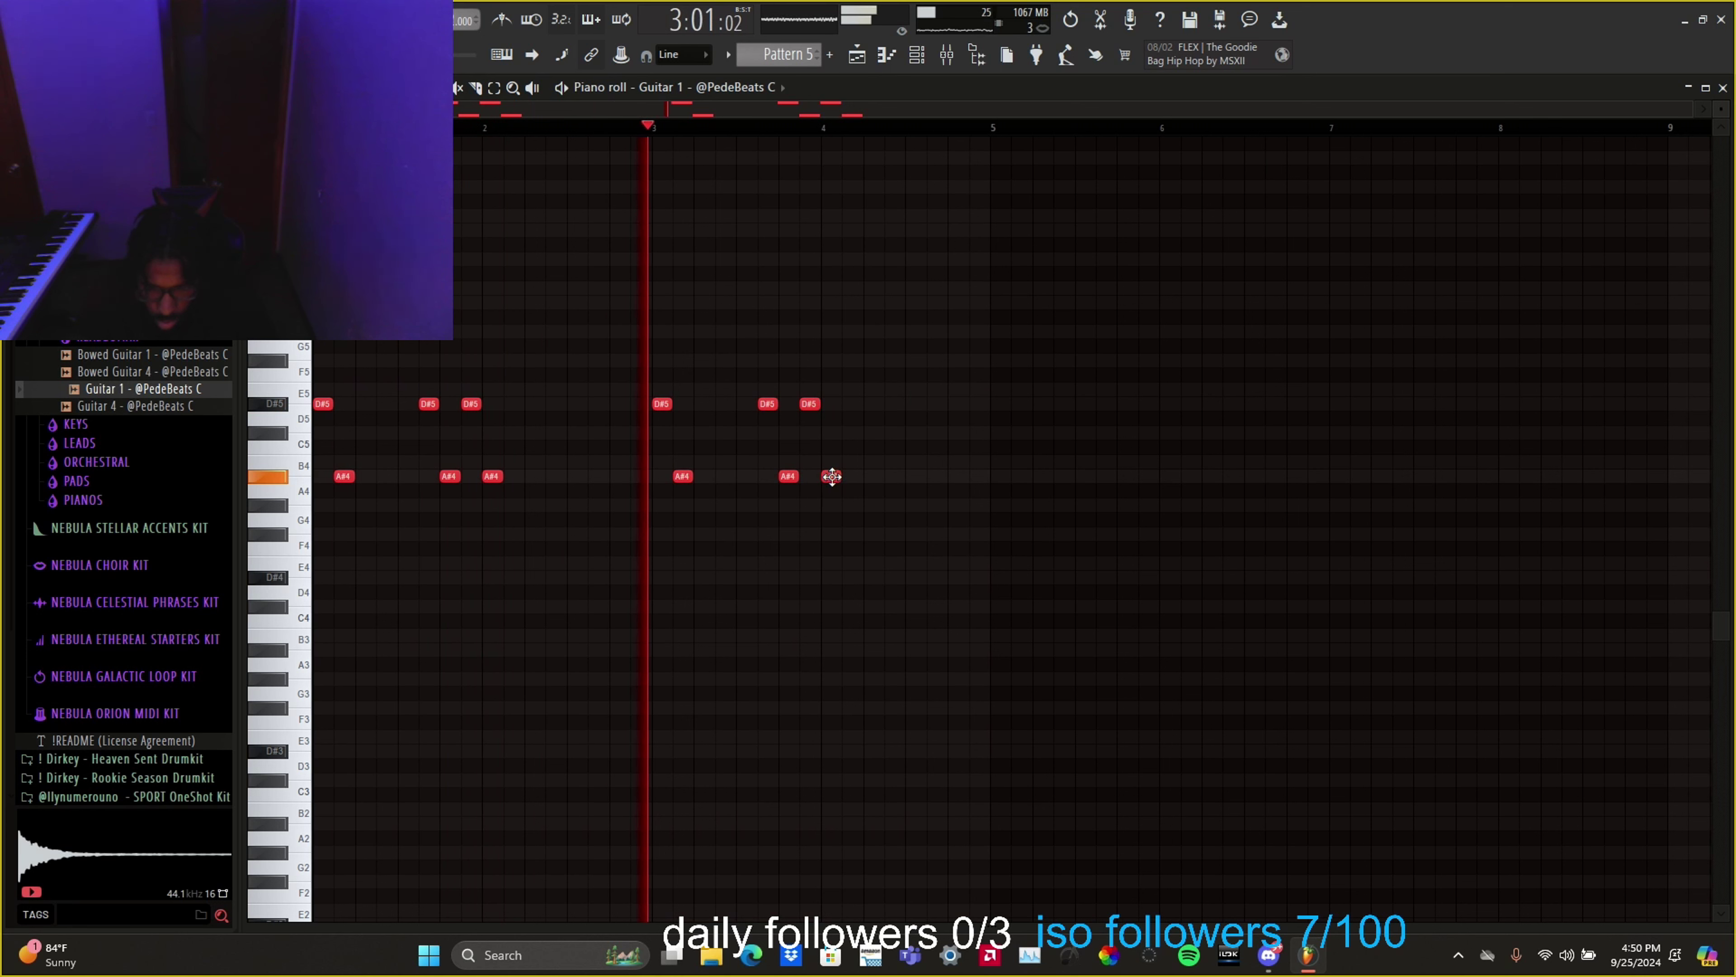
Step: Raise the guitar note at the start of bar 4 to B4 and duplicate the first four bars into bars 5 to 8
left_click_drag(832, 477, 830, 462)
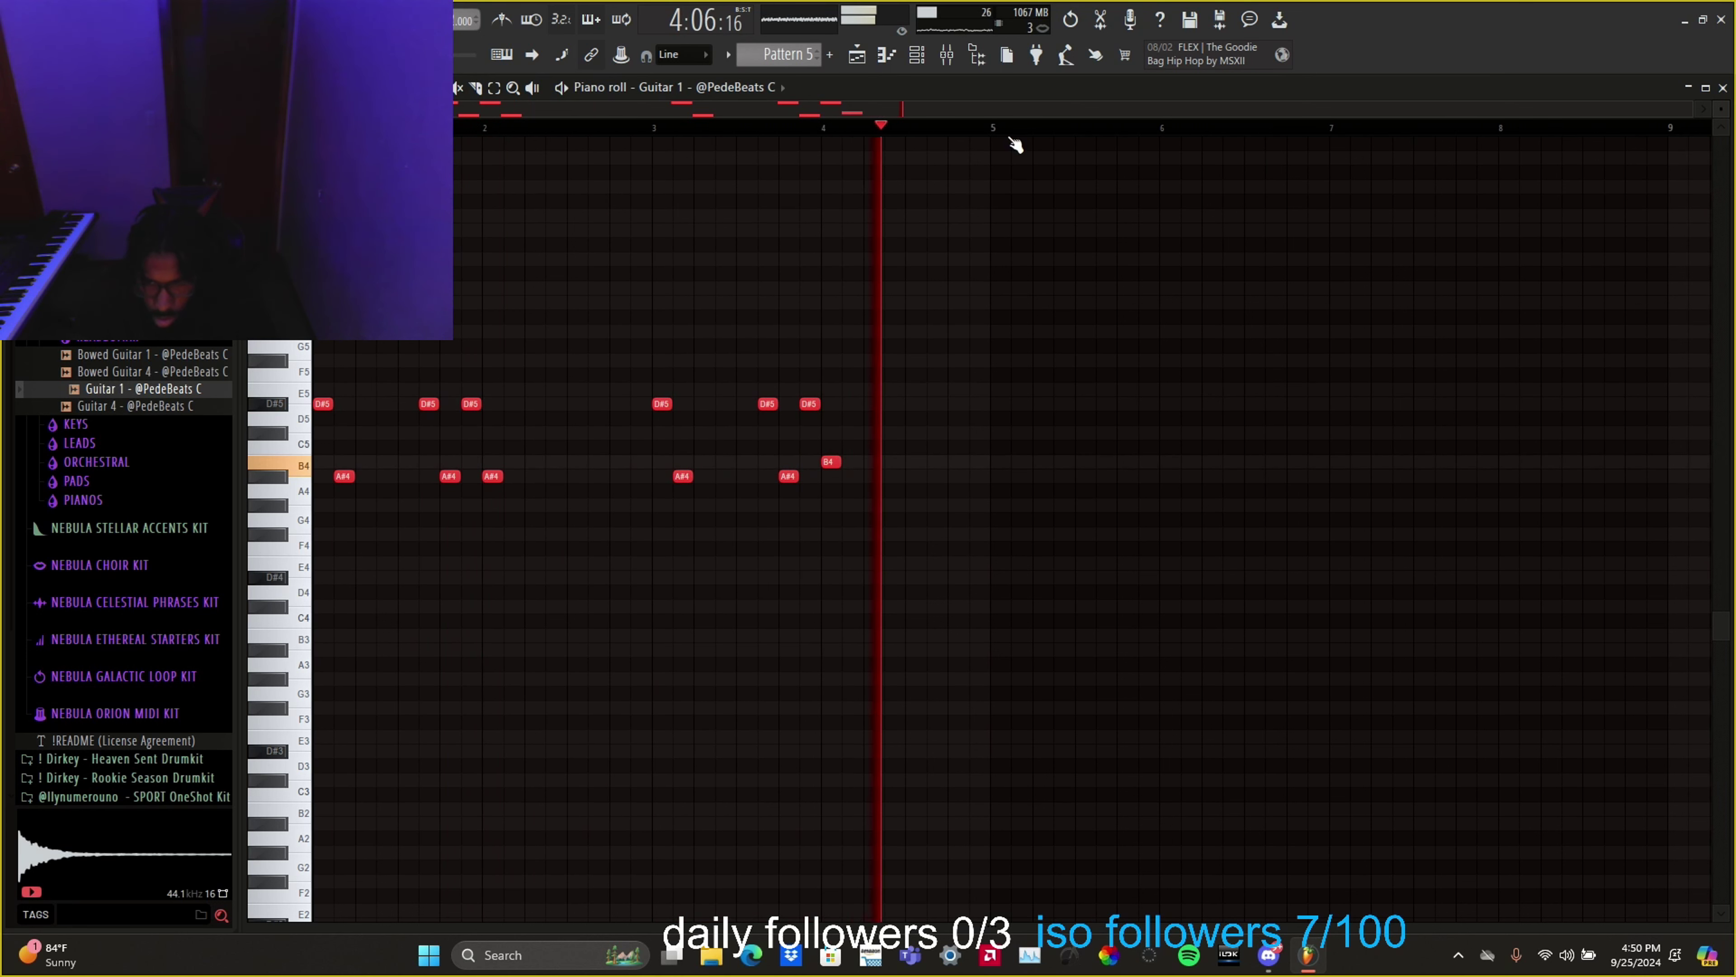
key("ctrl+a")
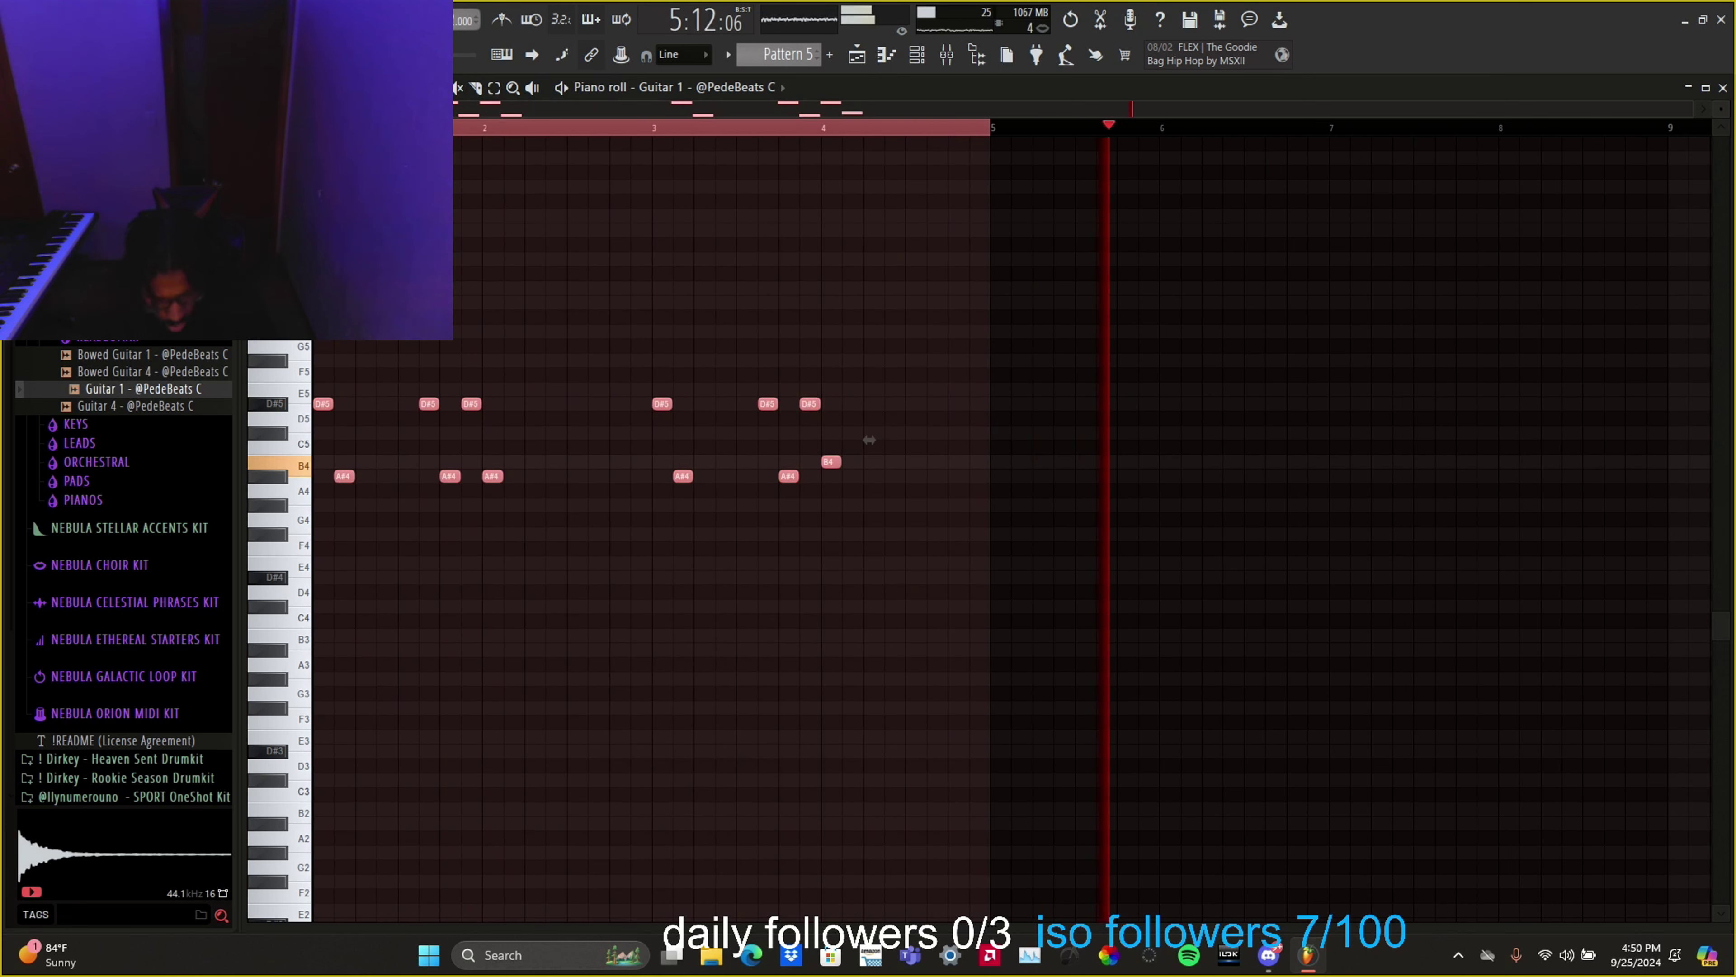
key("ctrl+b")
key("ctrl+d")
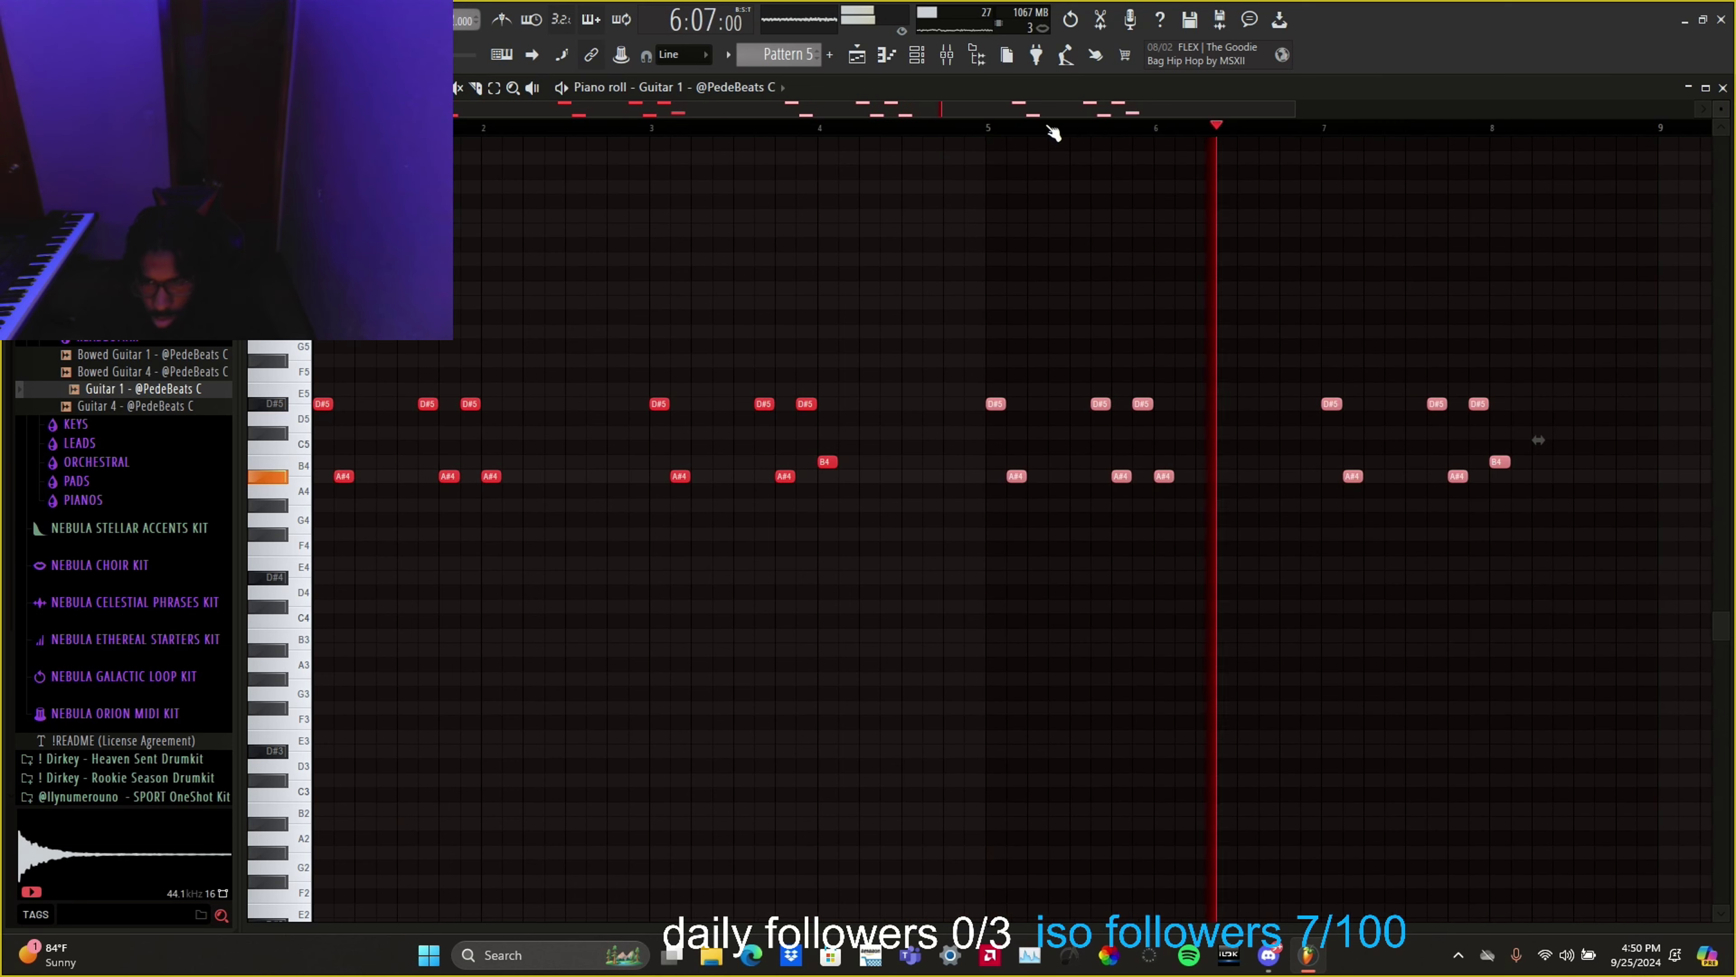
Step: Return to the playlist and route the Guitar 1 channel to mixer insert 3
left_click(857, 60)
left_click(917, 59)
left_click(917, 59)
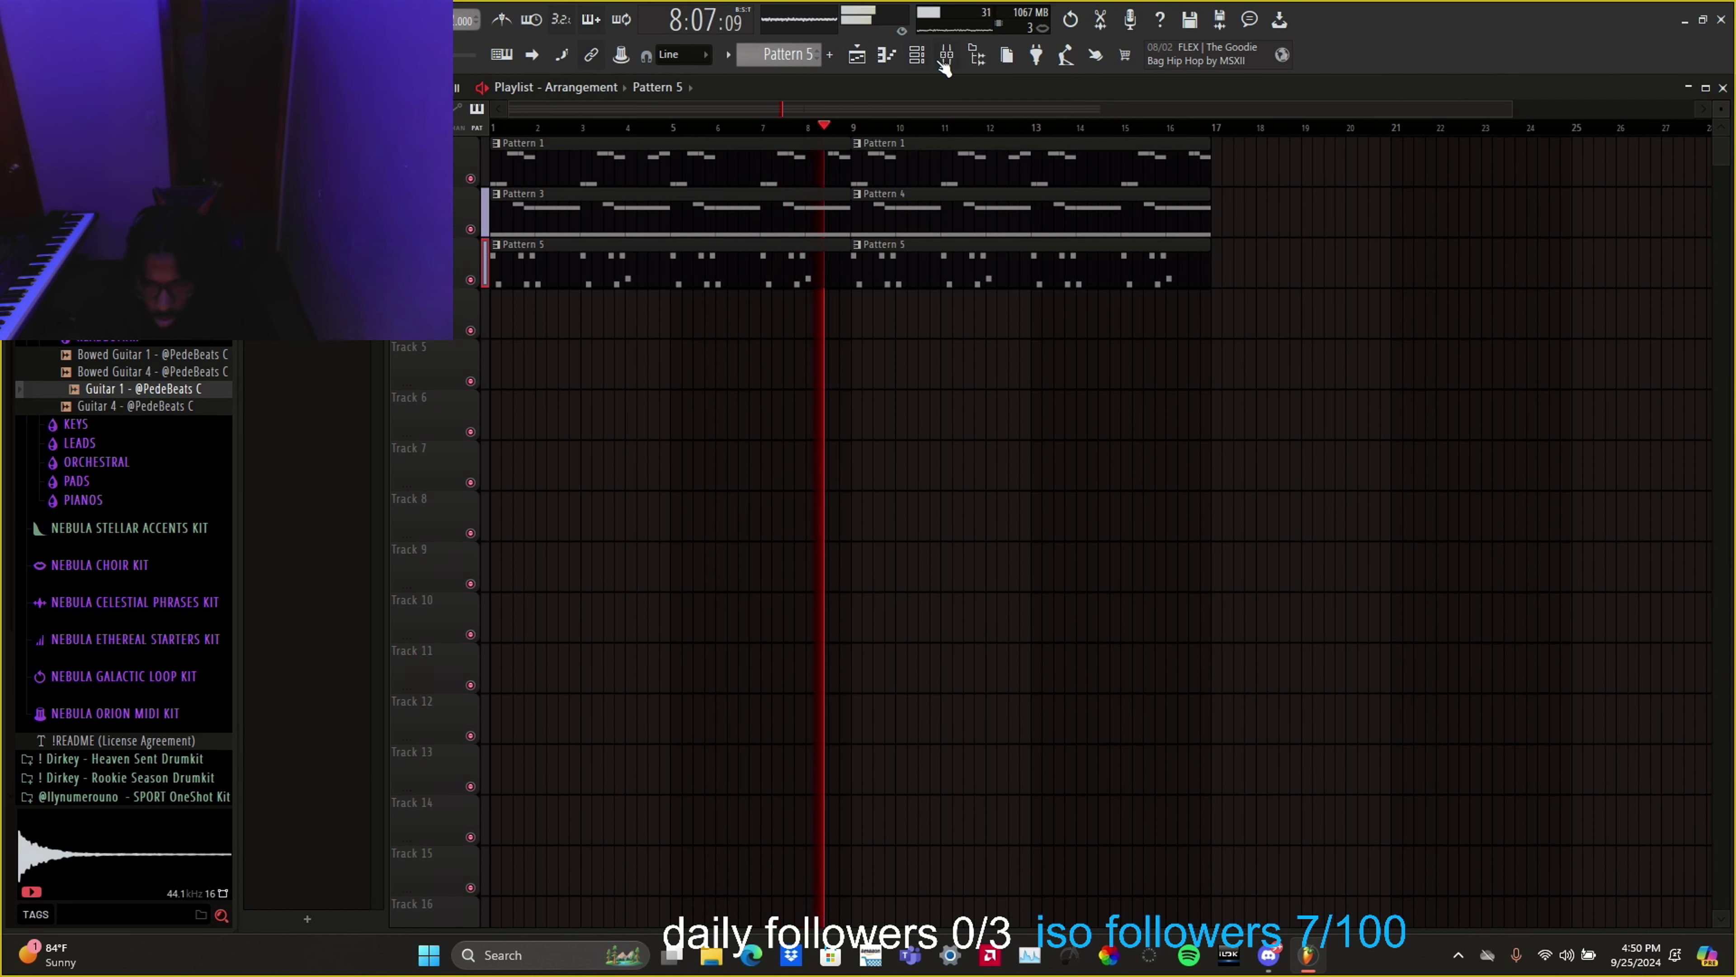
left_click(947, 54)
right_click(614, 473)
mouse_move(802, 587)
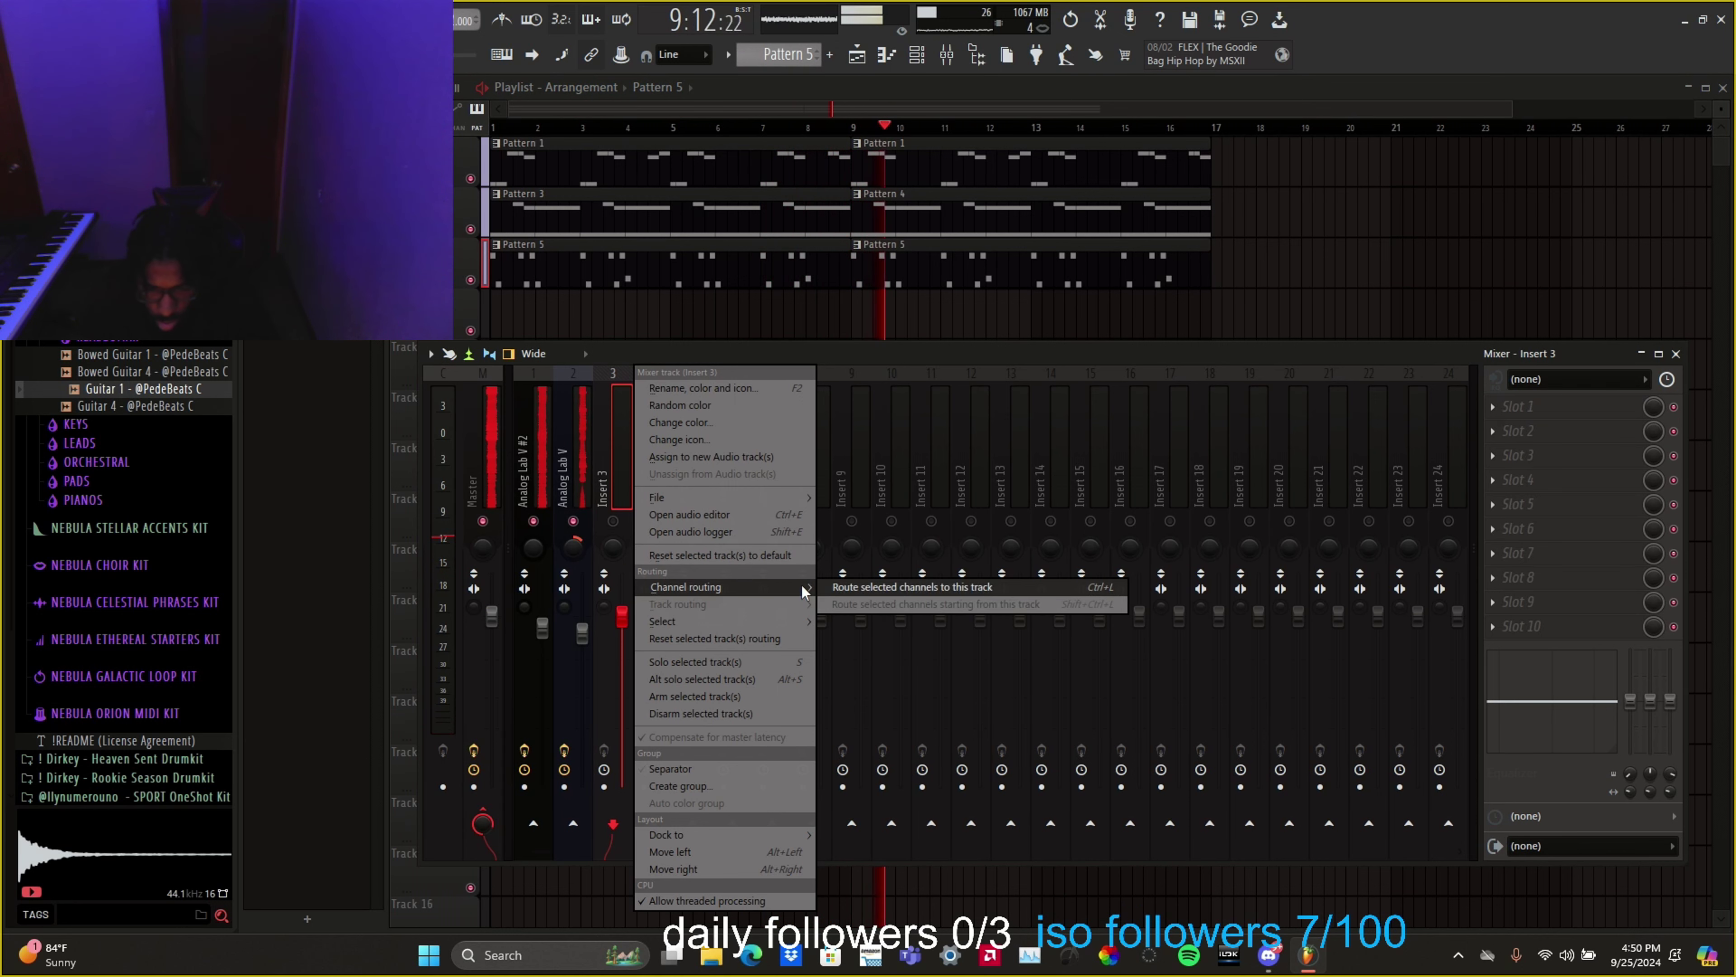
left_click(889, 587)
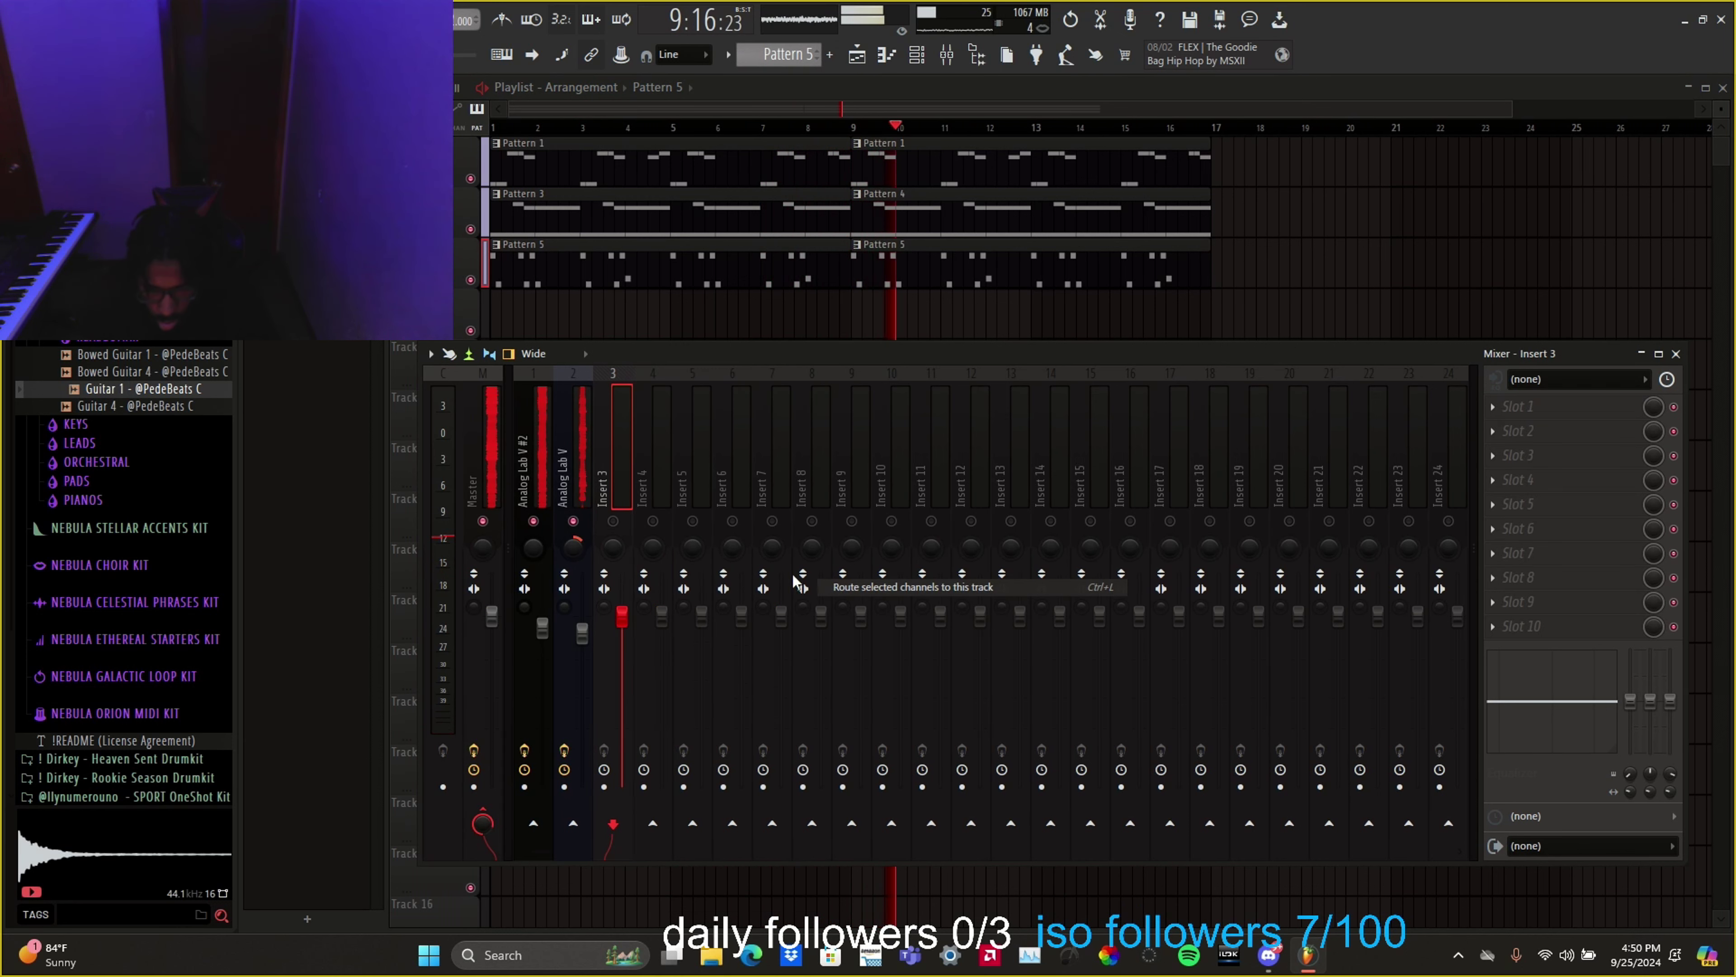
Step: Load Fruity Parametric EQ 2 in slot 1 of the Guitar 1 track, apply the 20Hz + 18kHz cut preset and move the low cut up into the mids
left_click(1563, 406)
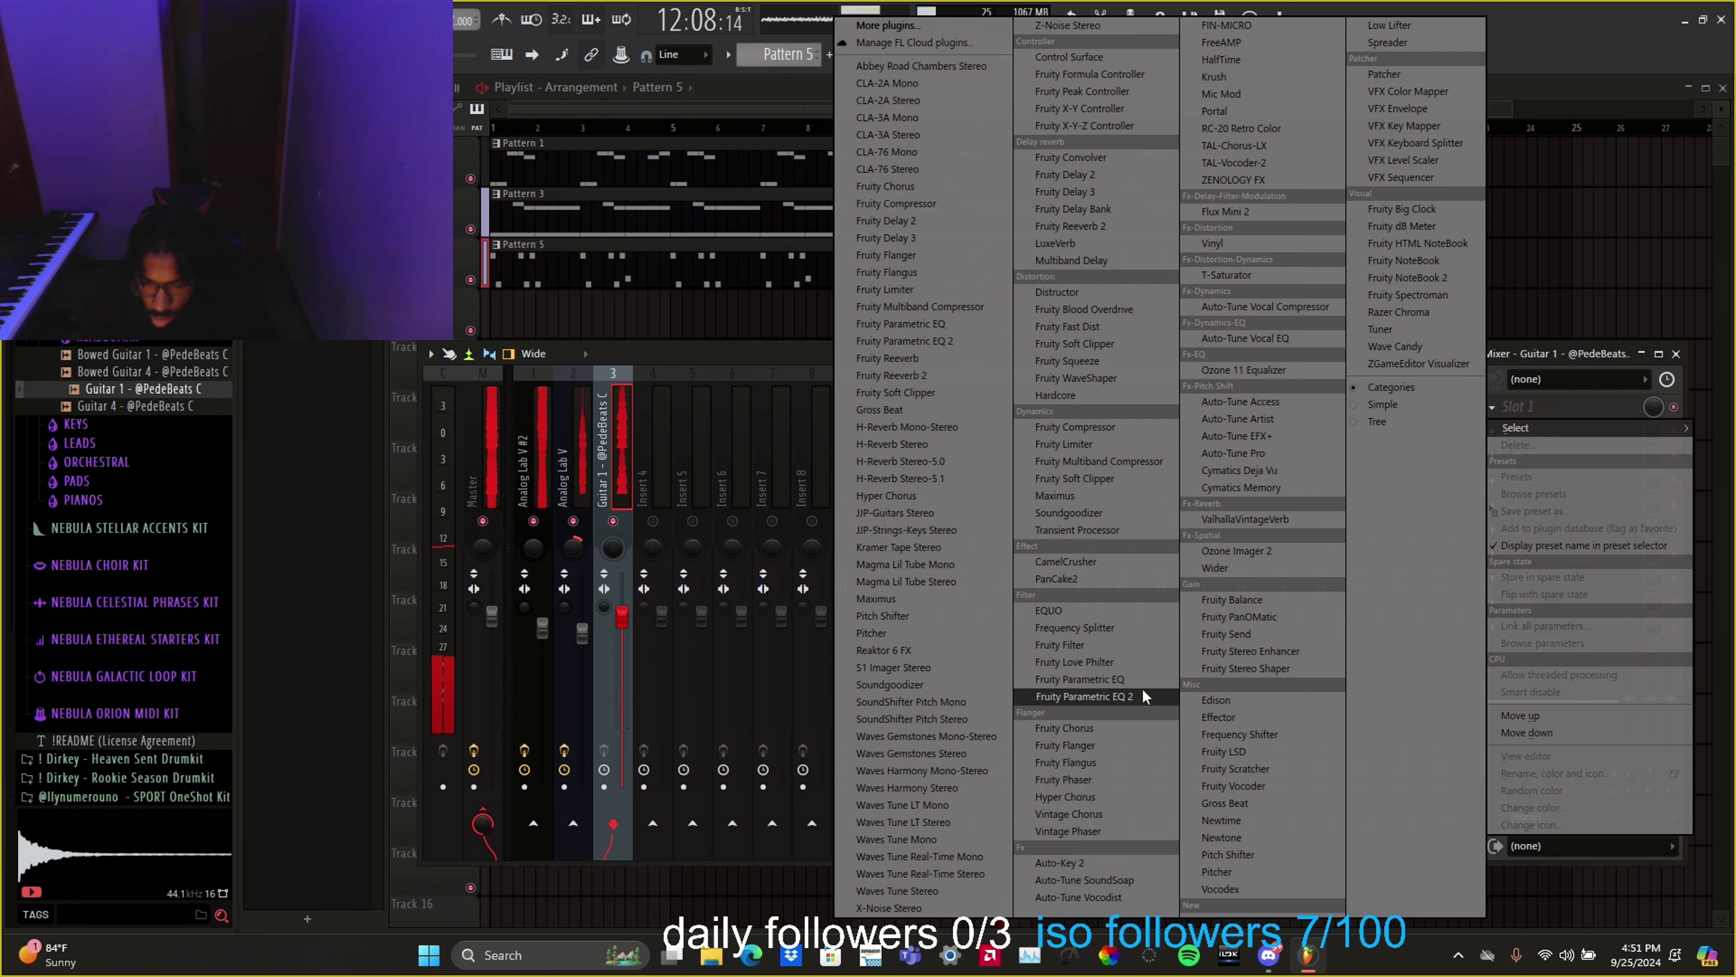
left_click(1131, 694)
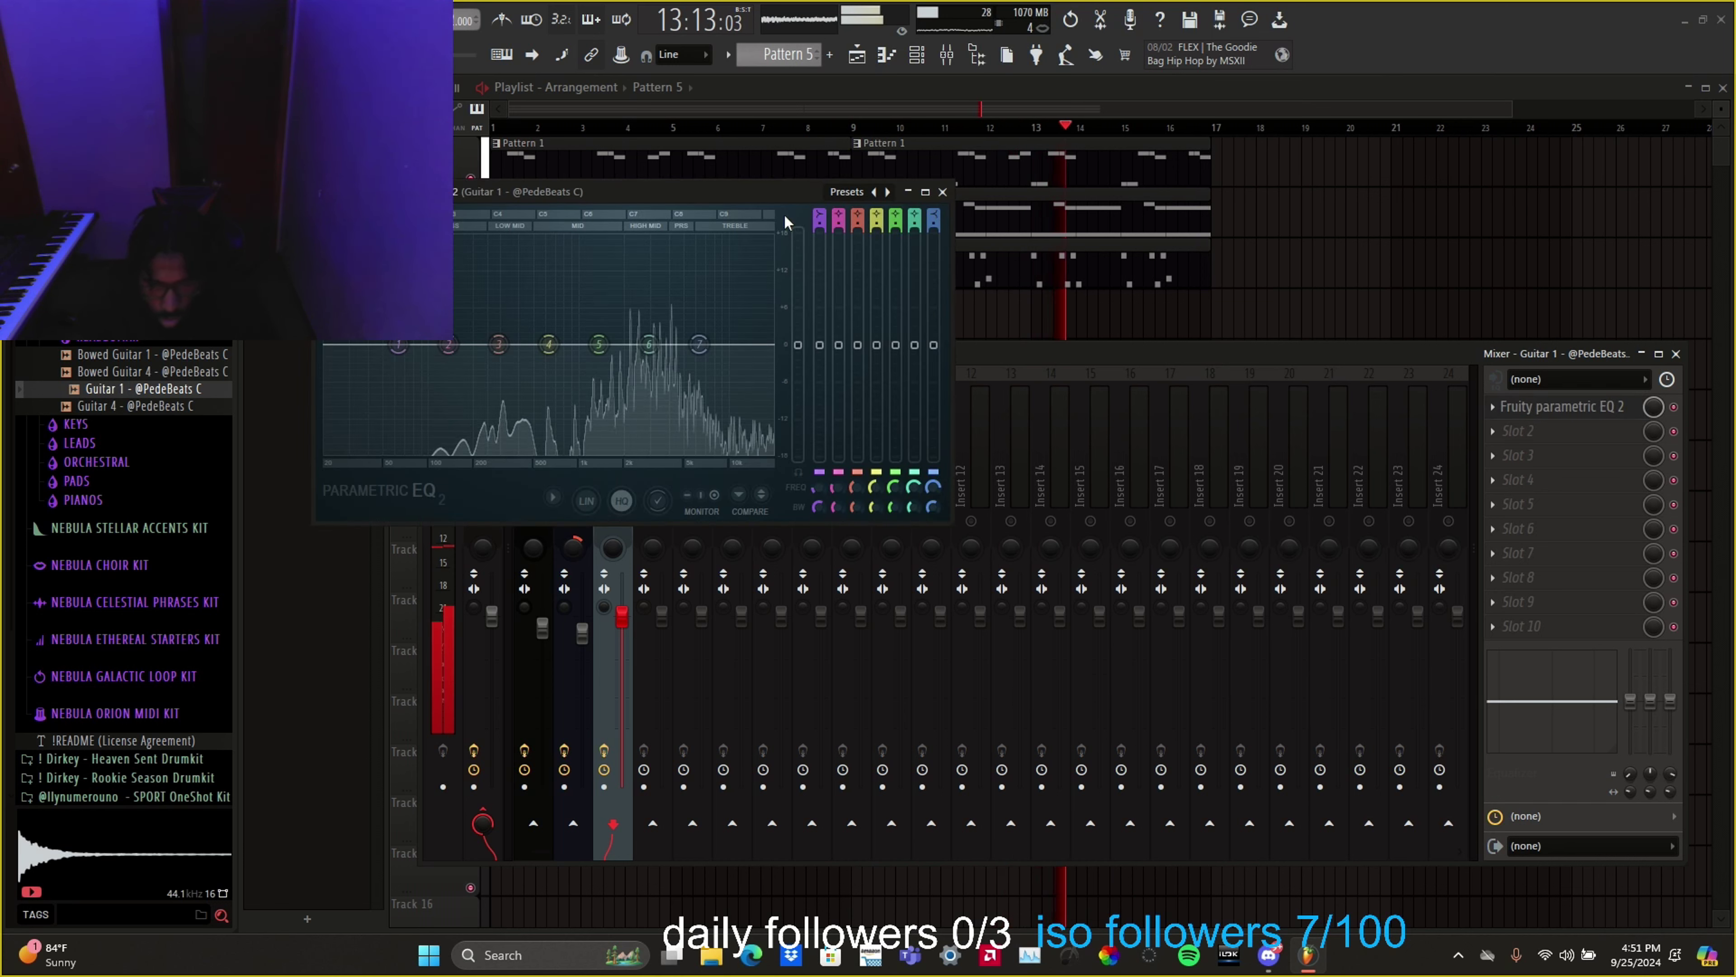
left_click(848, 192)
left_click(858, 220)
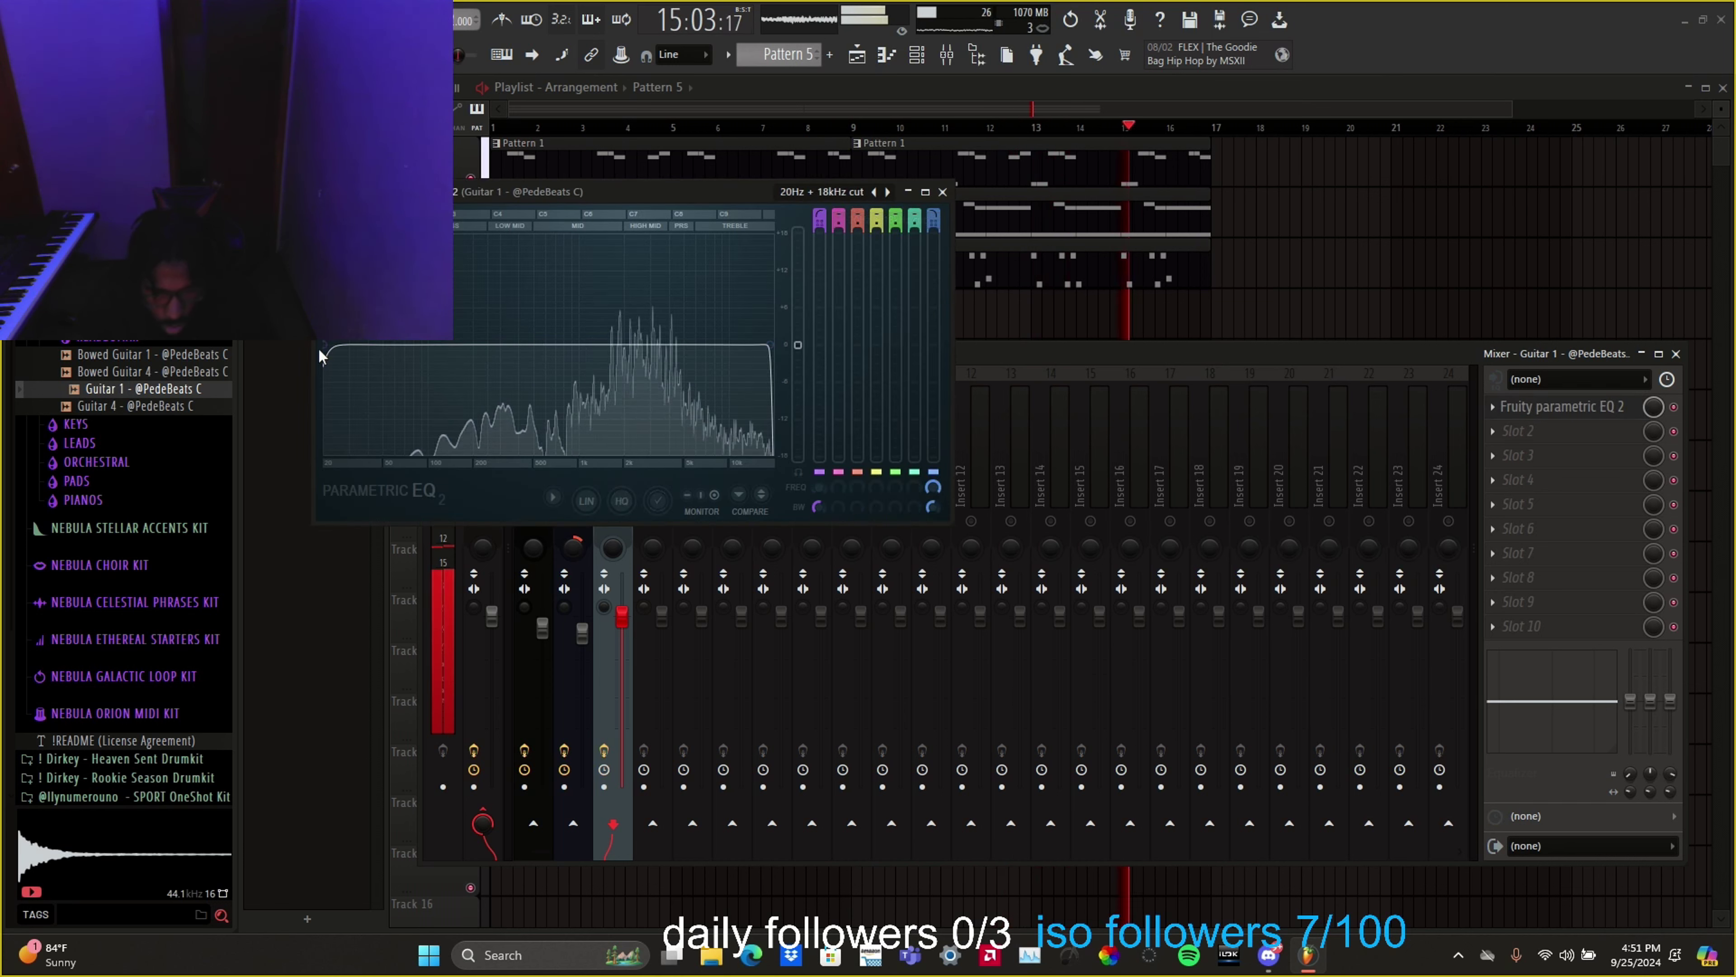
left_click_drag(505, 344, 552, 345)
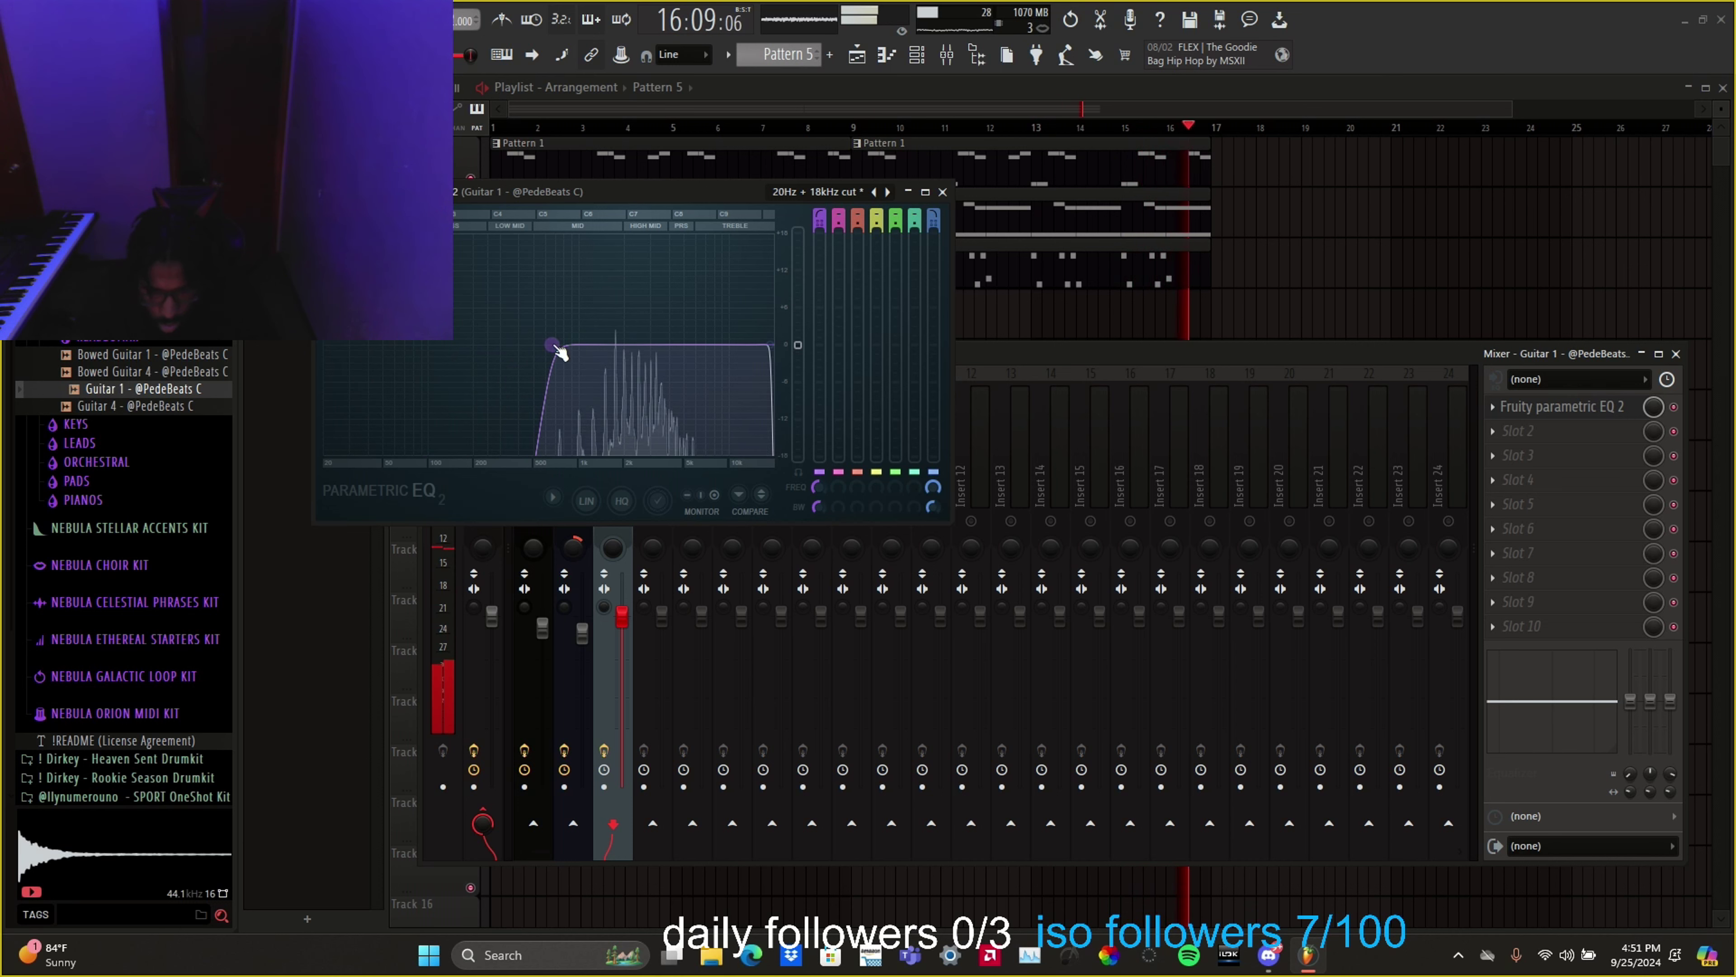
Step: Lower the high-frequency cut in the first EQ on the Guitar 1 track and close it
left_click_drag(763, 342, 714, 344)
left_click(942, 192)
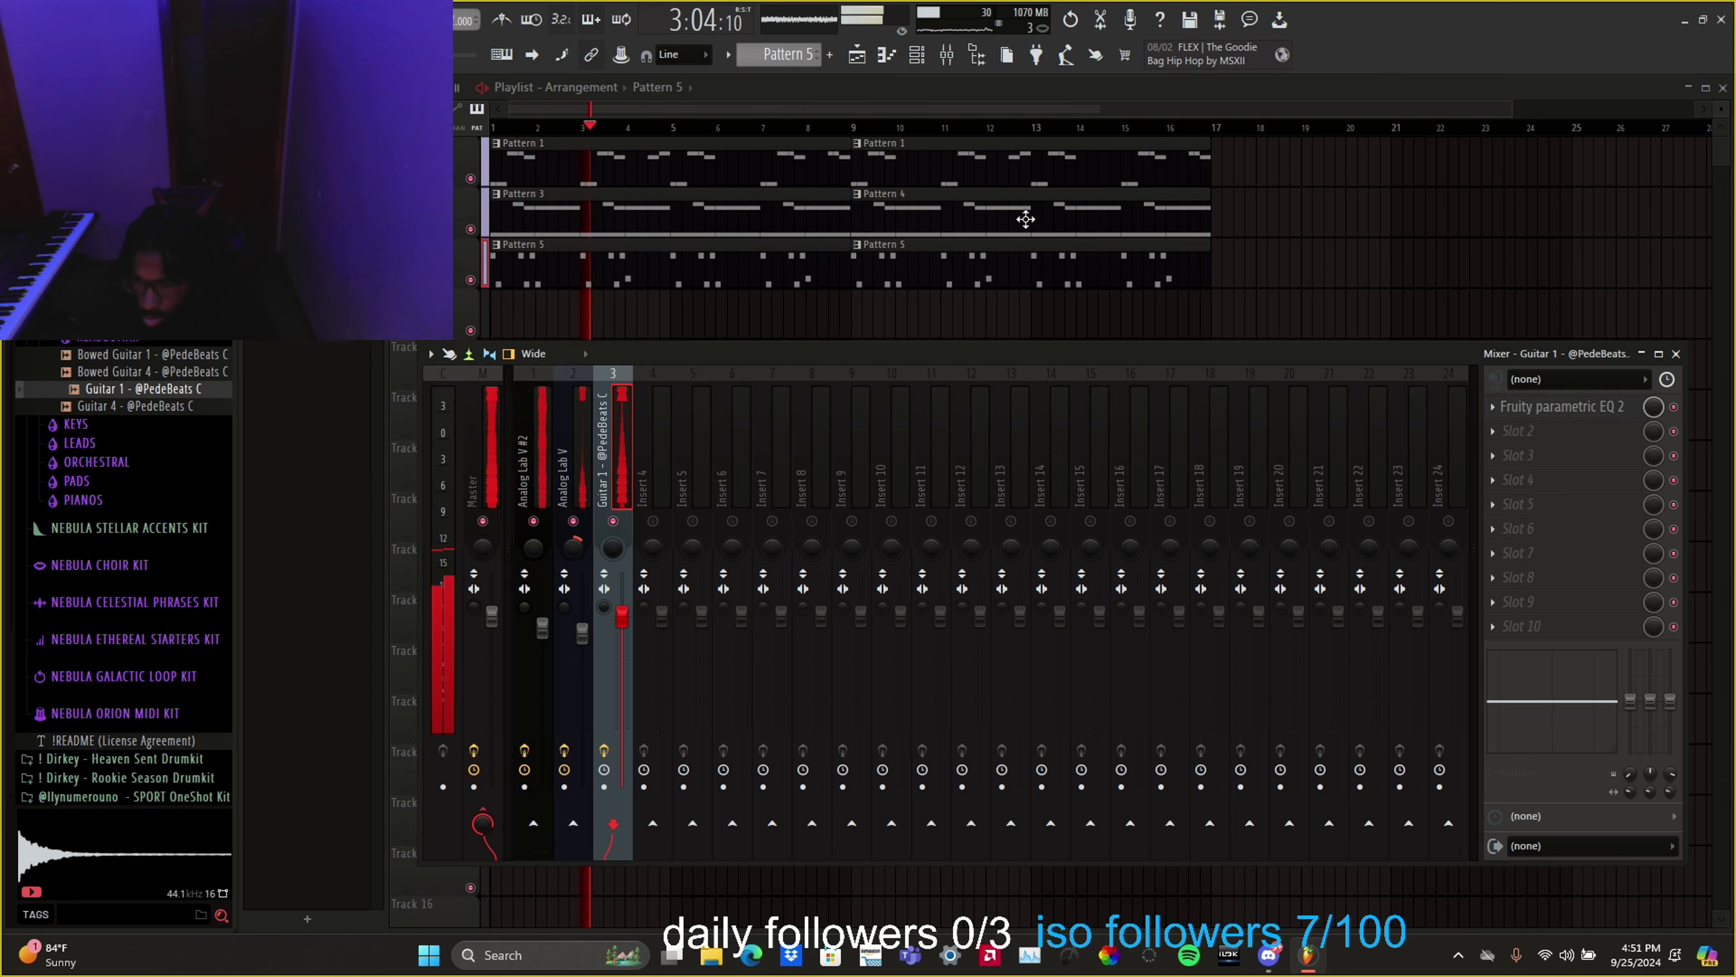
Step: Load a second Fruity Parametric EQ 2 in slot 2 and make narrow cuts at about 2 kHz and 3 kHz
left_click(1566, 437)
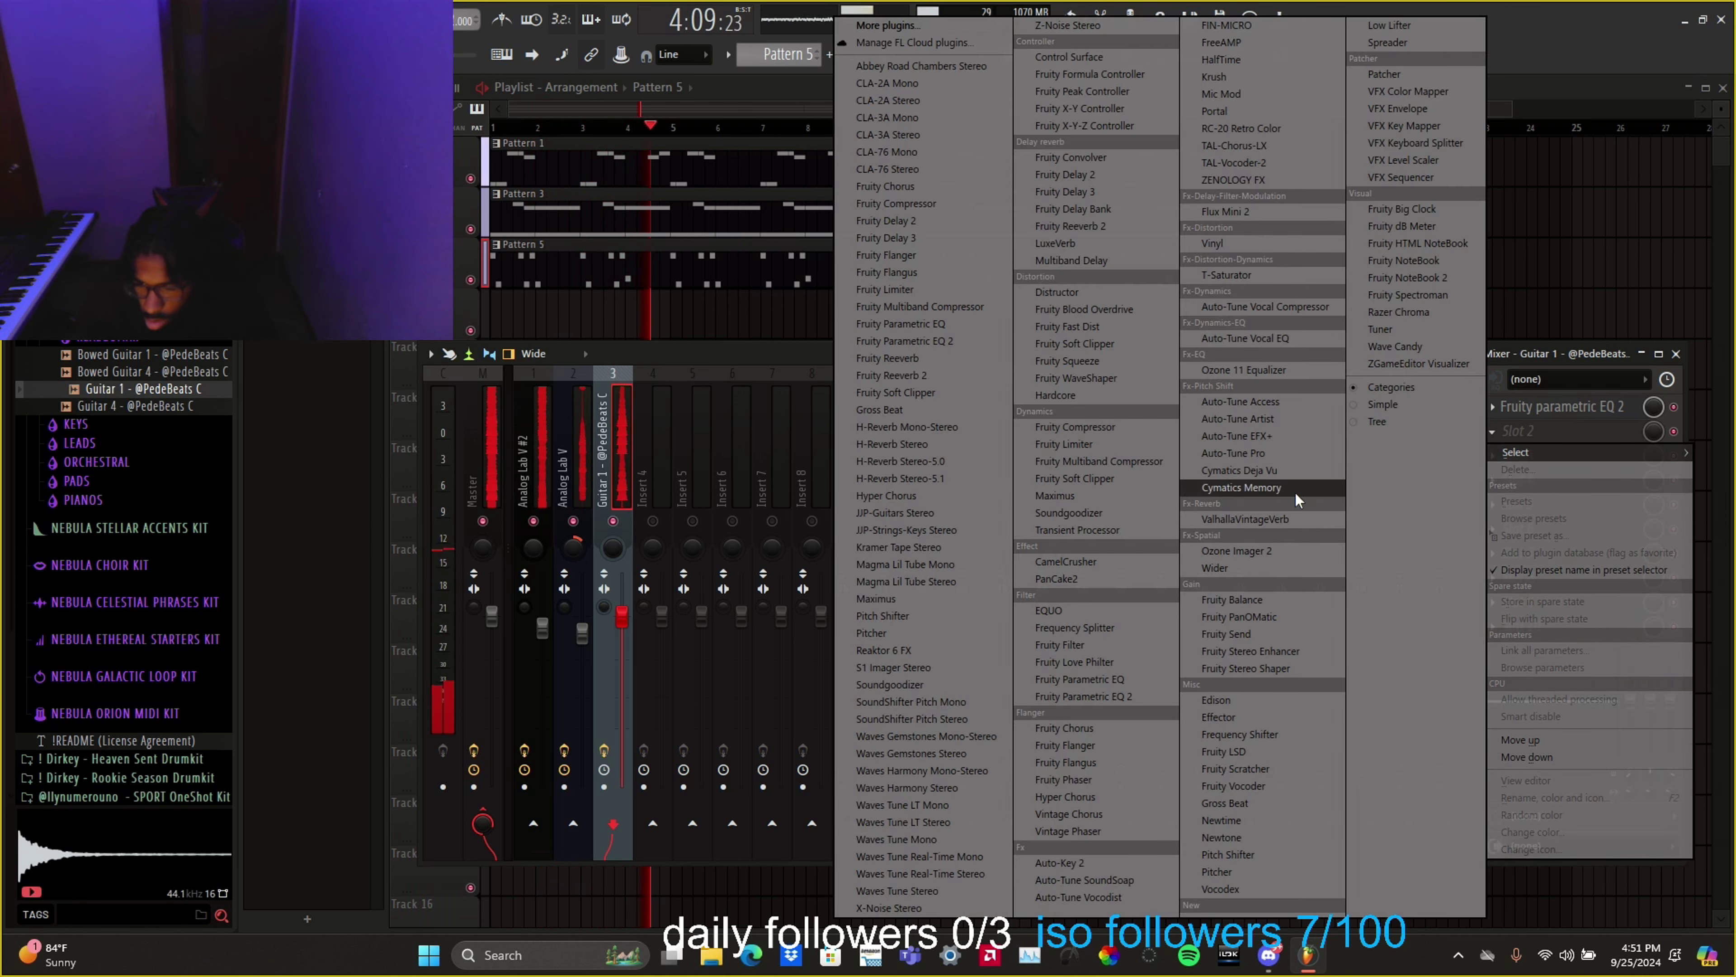
left_click(1133, 697)
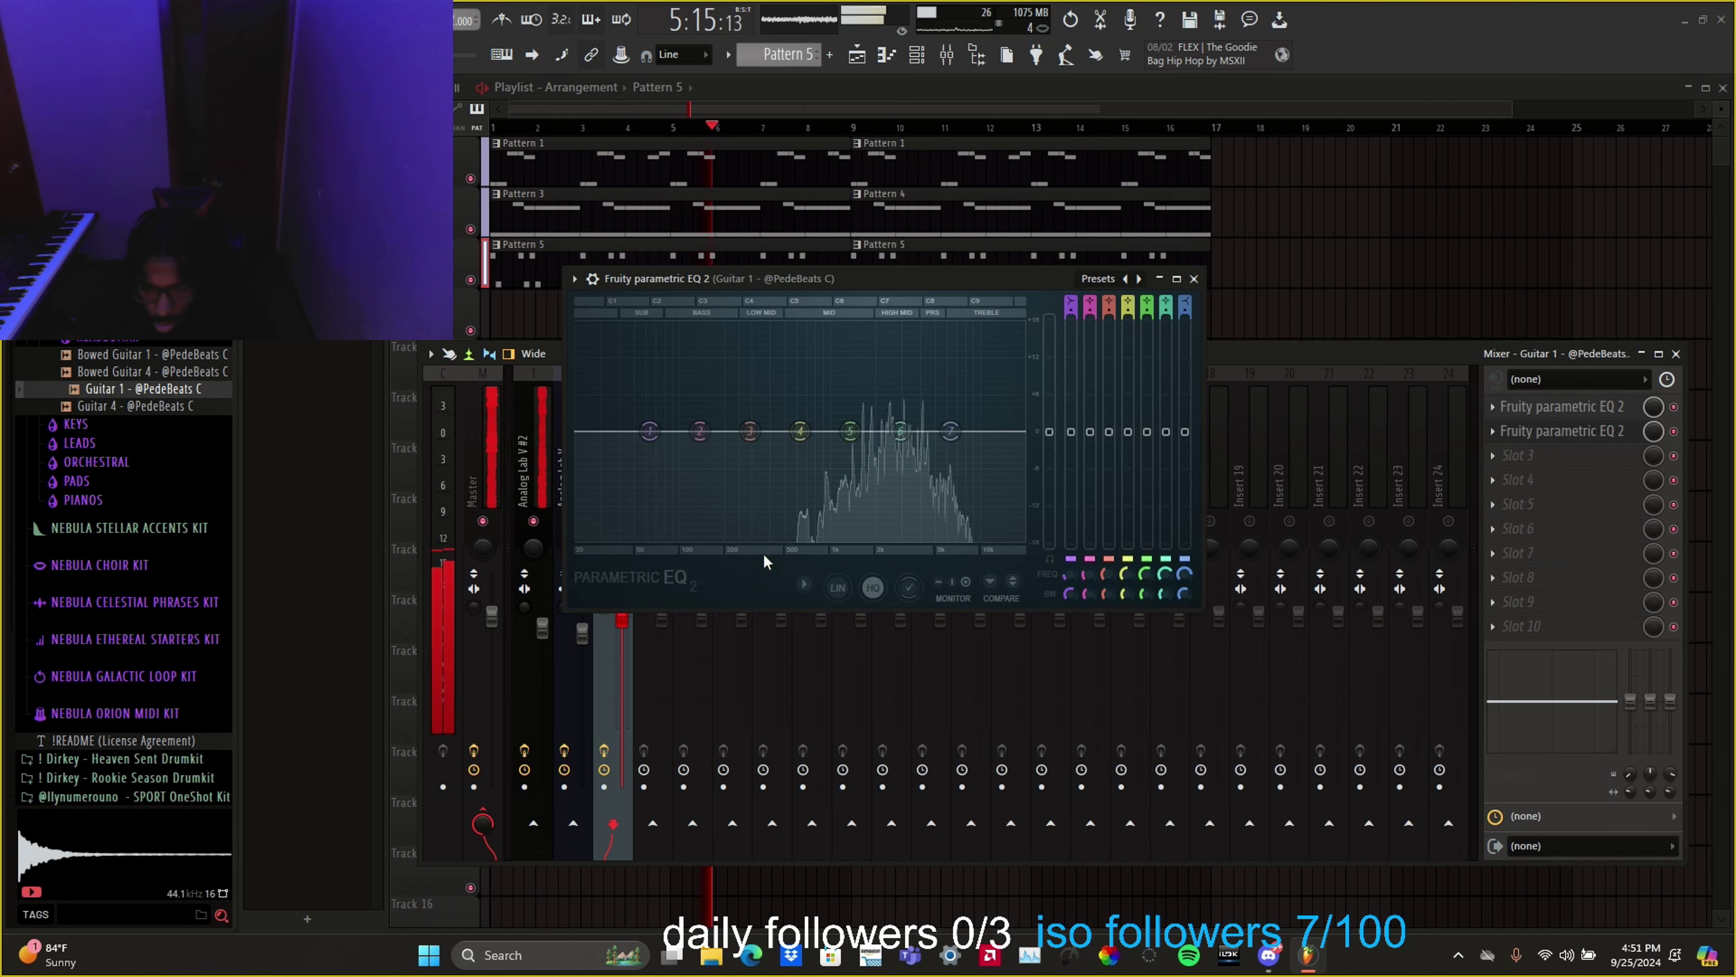
left_click_drag(910, 363, 903, 436)
scroll(904, 327, "down", 5)
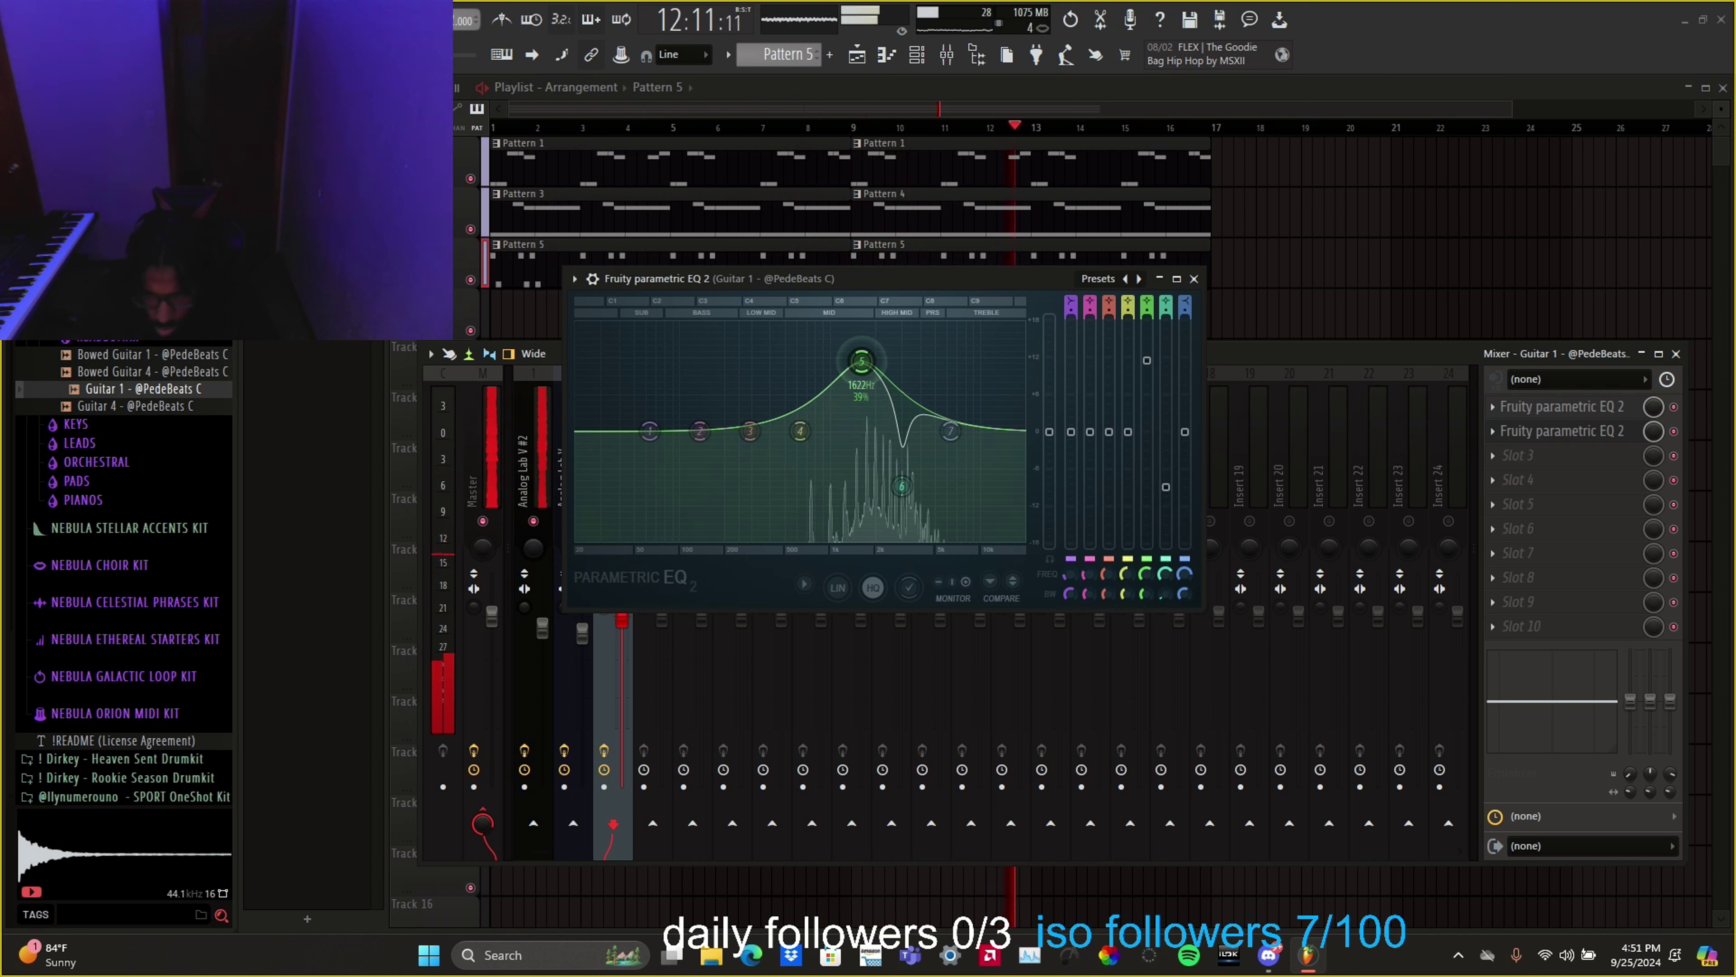
scroll(880, 337, "down", 5)
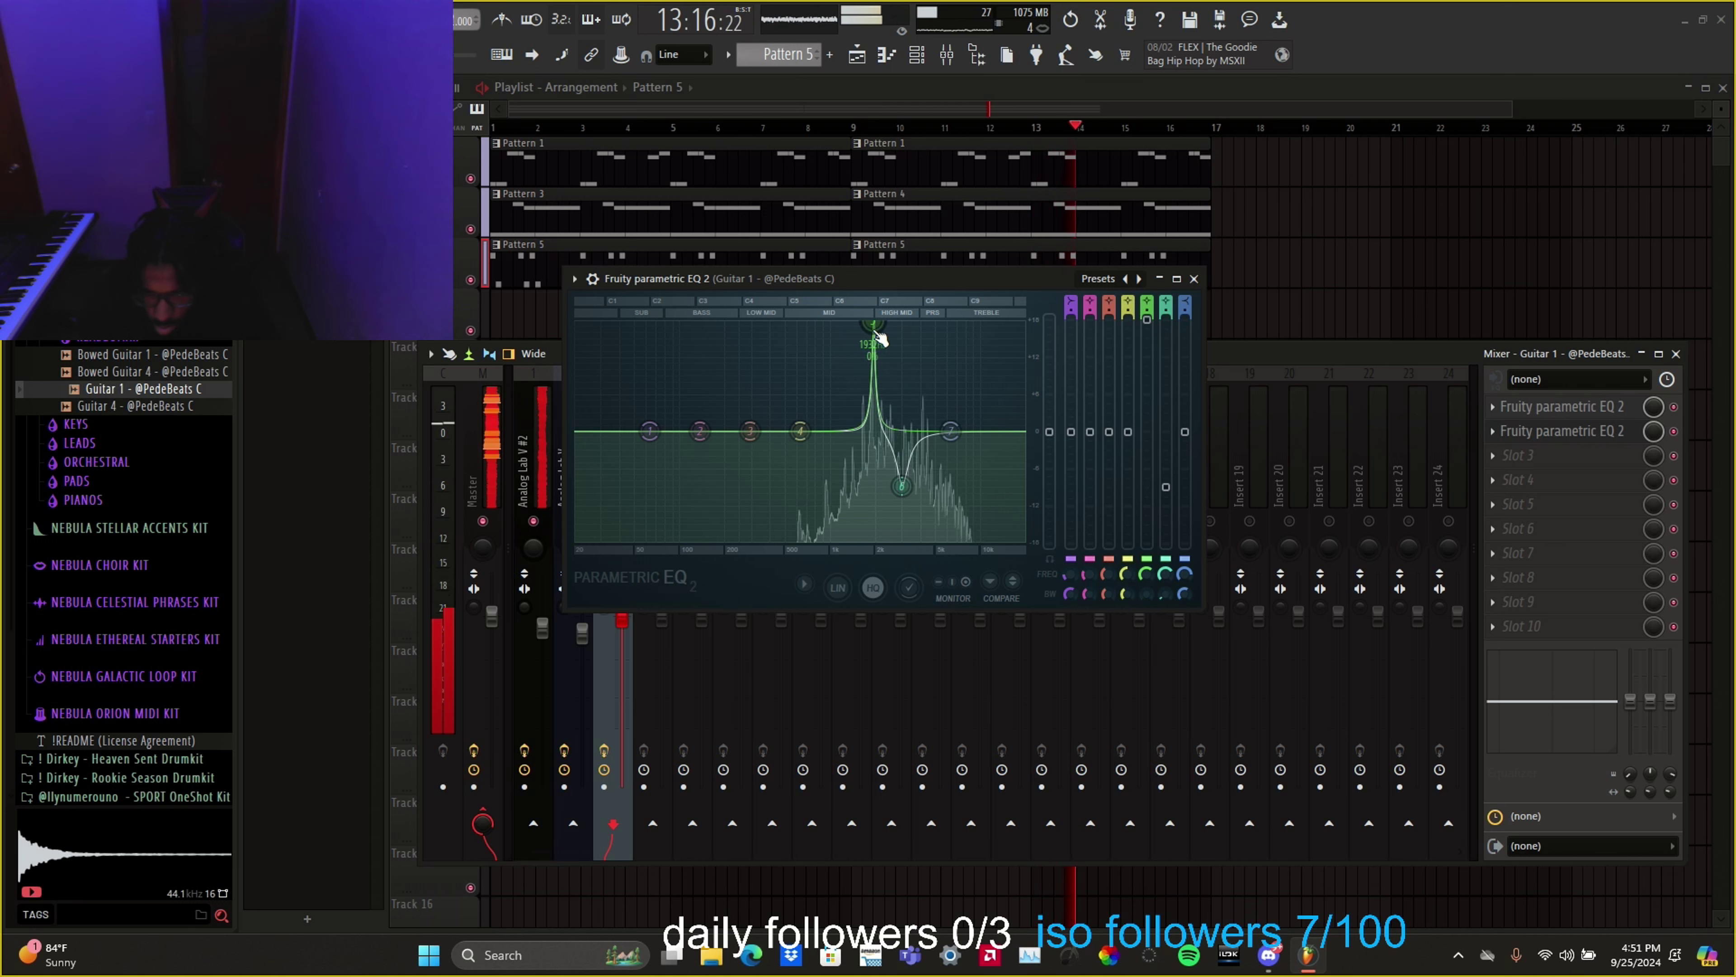
left_click_drag(871, 454, 875, 463)
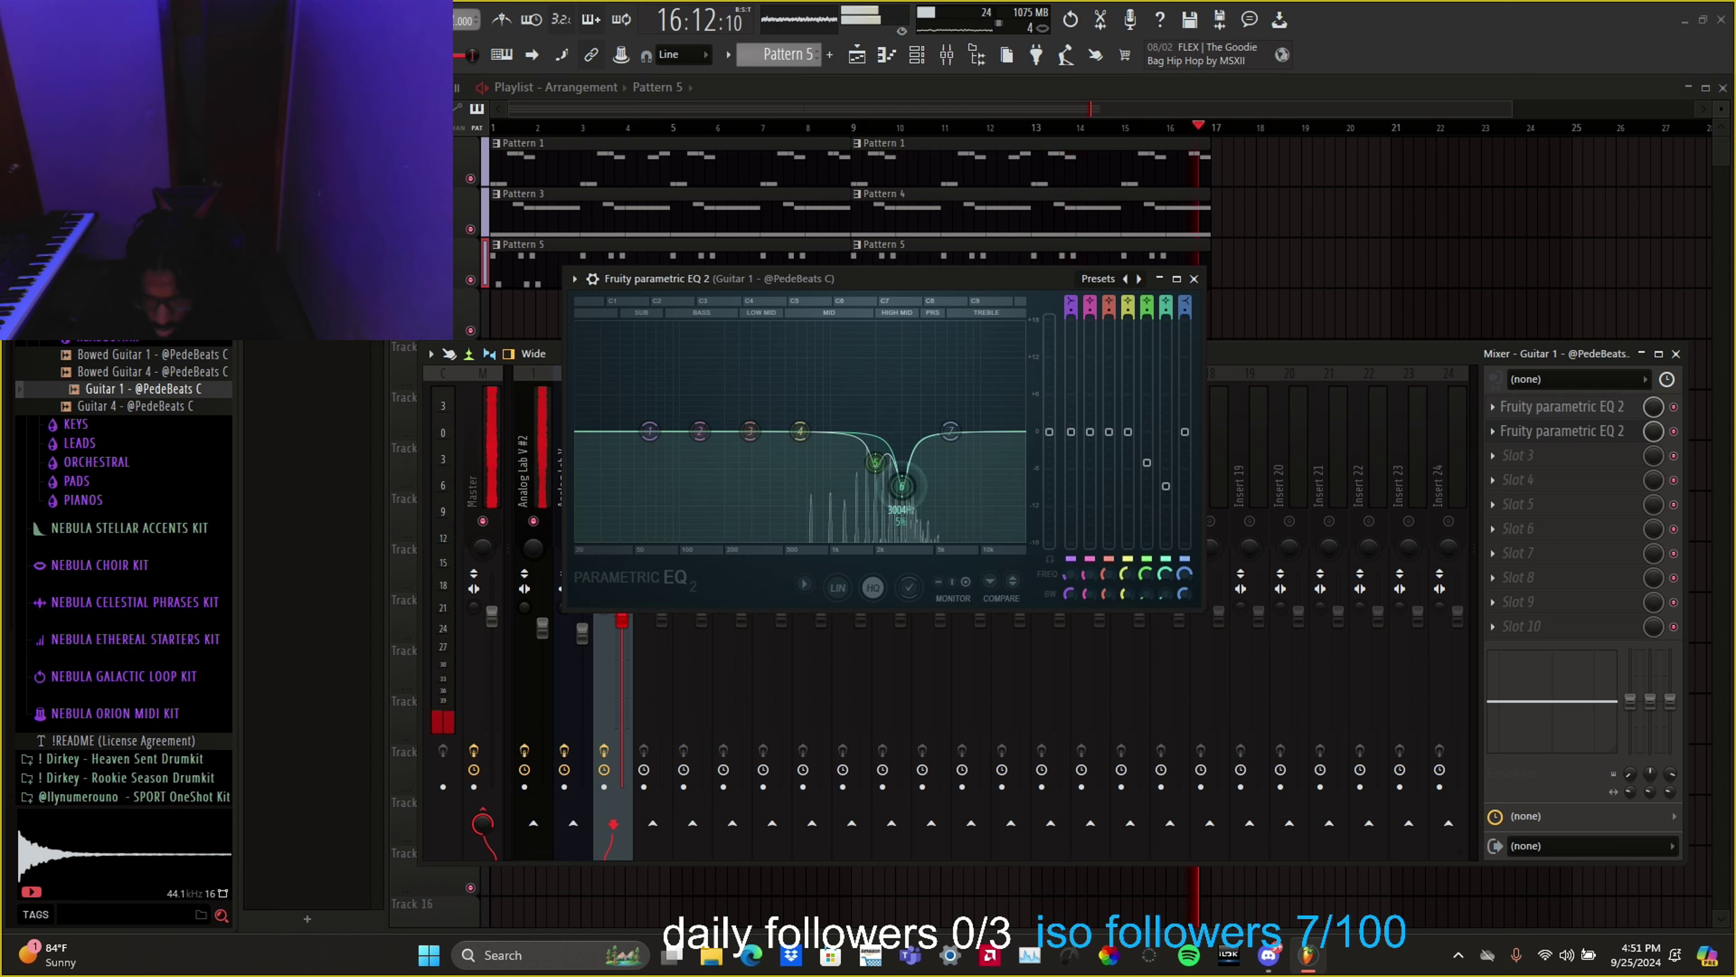
left_click_drag(903, 486, 902, 477)
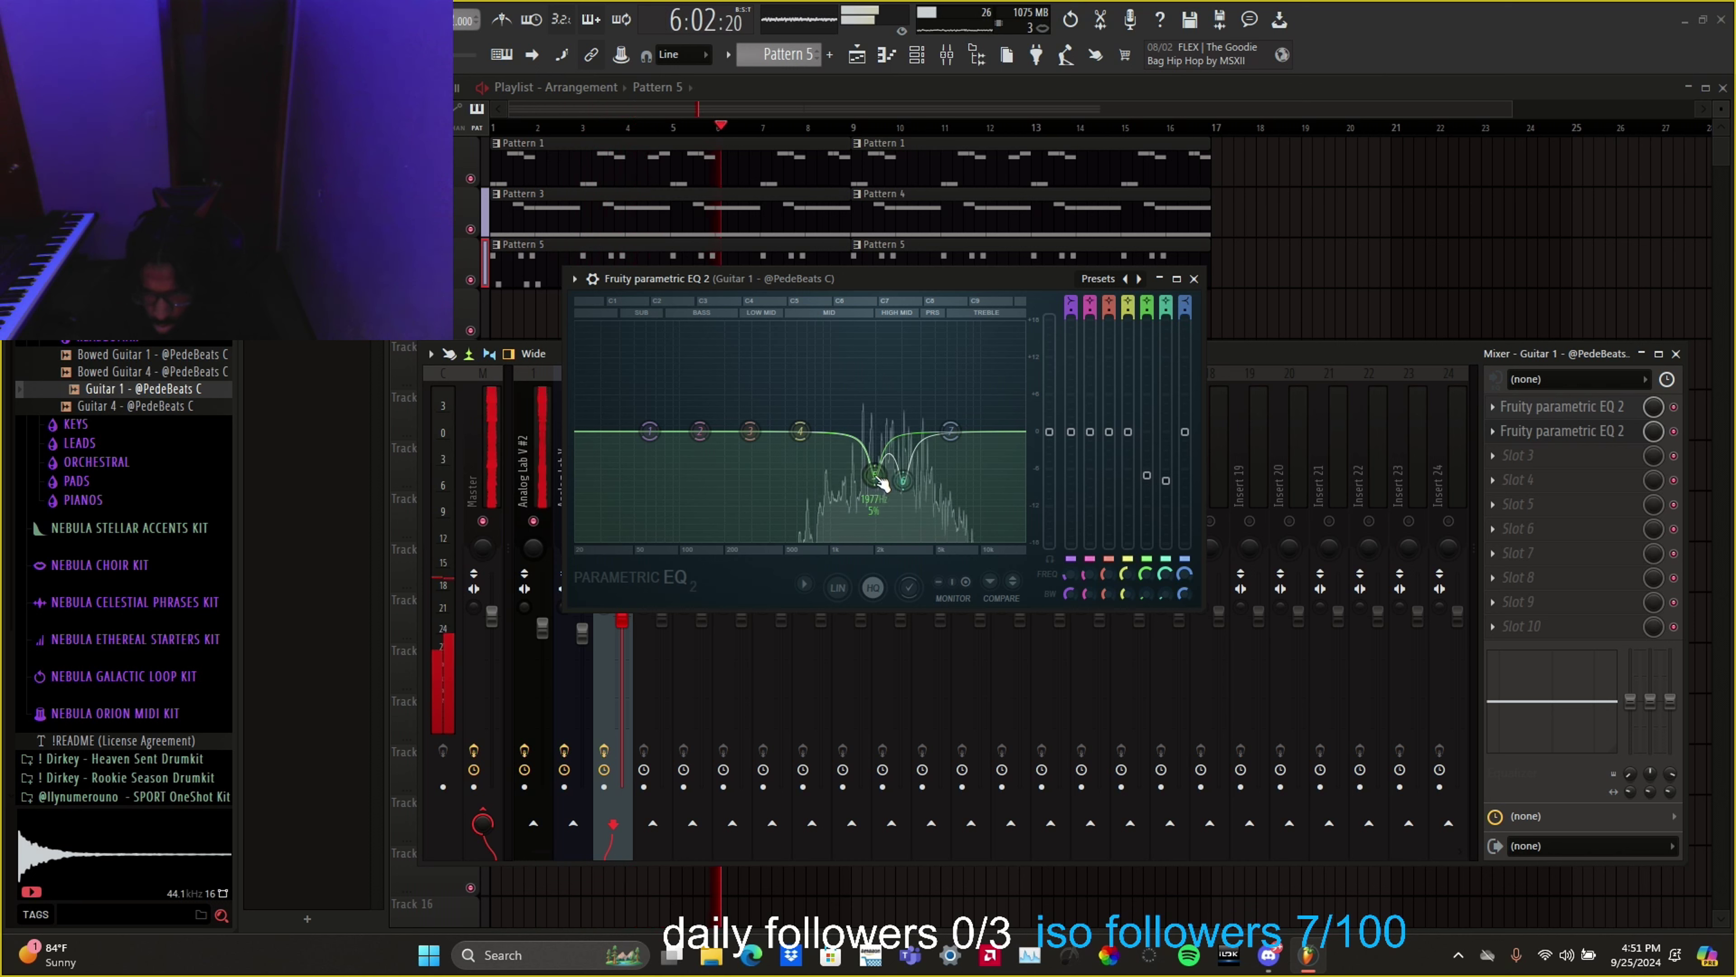
Step: Try a gentle mid-range boost with band 4 of the second EQ, reset the band and close the plugin
left_click_drag(750, 430, 802, 415)
left_click(782, 449)
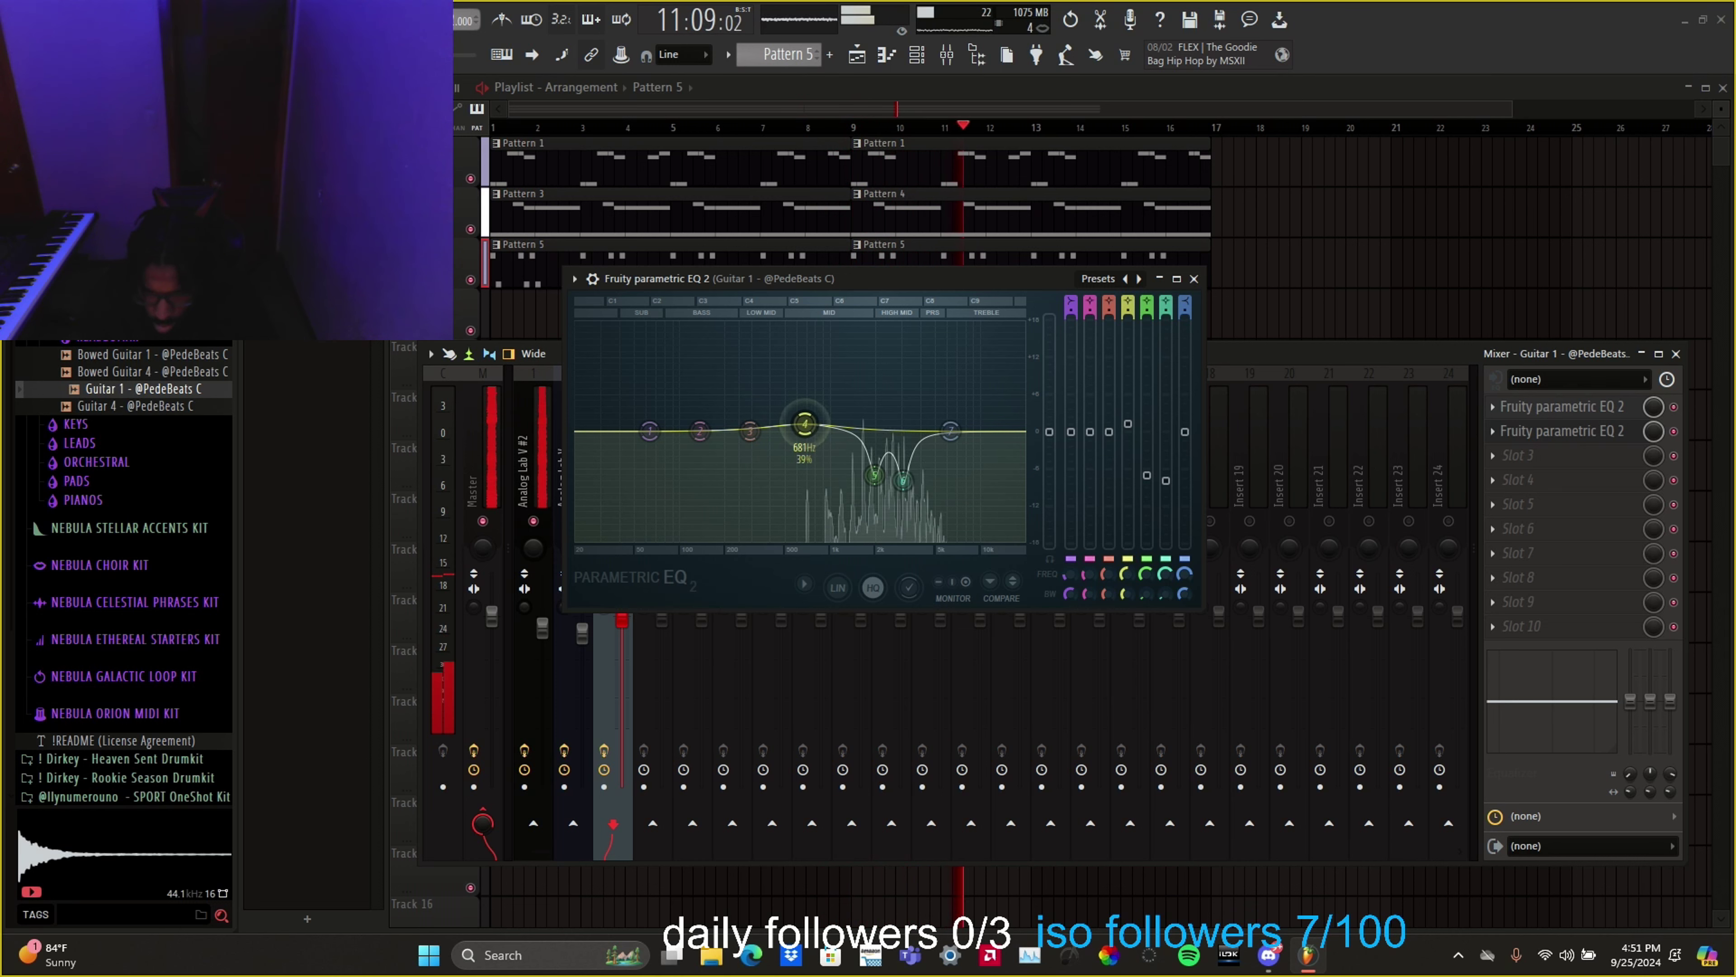
mouse_move(805, 423)
left_mouse_down()
mouse_move(827, 335)
mouse_move(815, 401)
left_mouse_up()
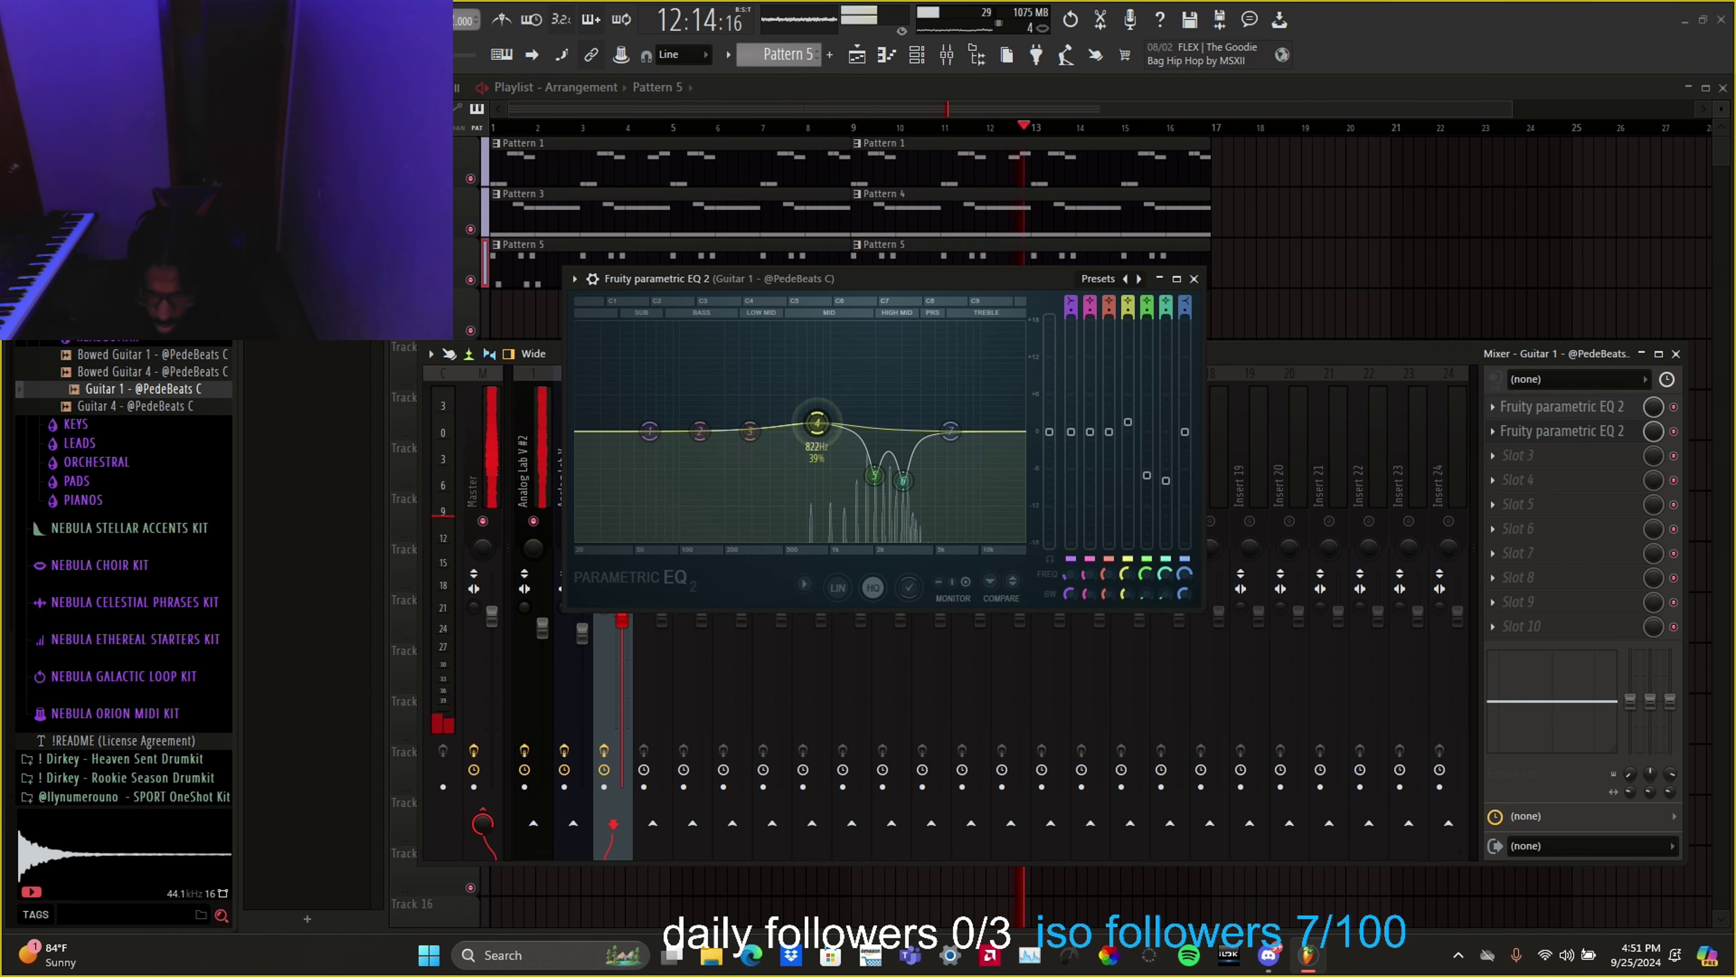
right_click(818, 423)
left_click(847, 453)
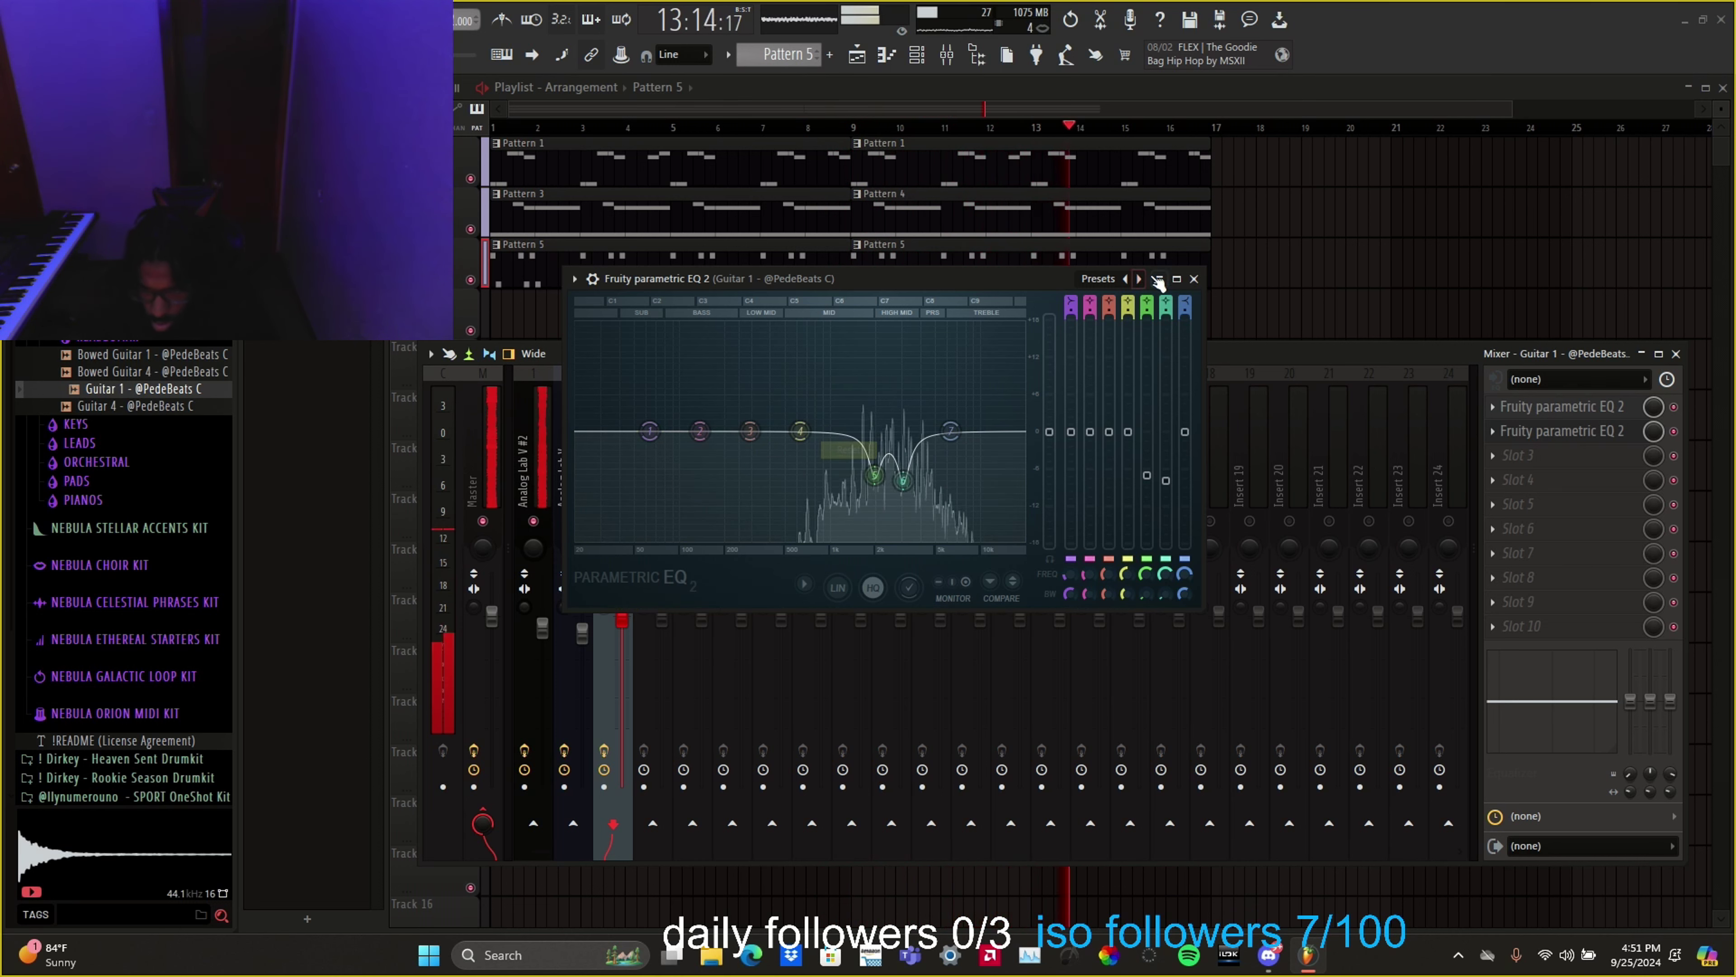
left_click(1195, 278)
Step: Load Fruity Delay 3 in slot 3 of the Guitar 1 track and close its window
left_click(1535, 455)
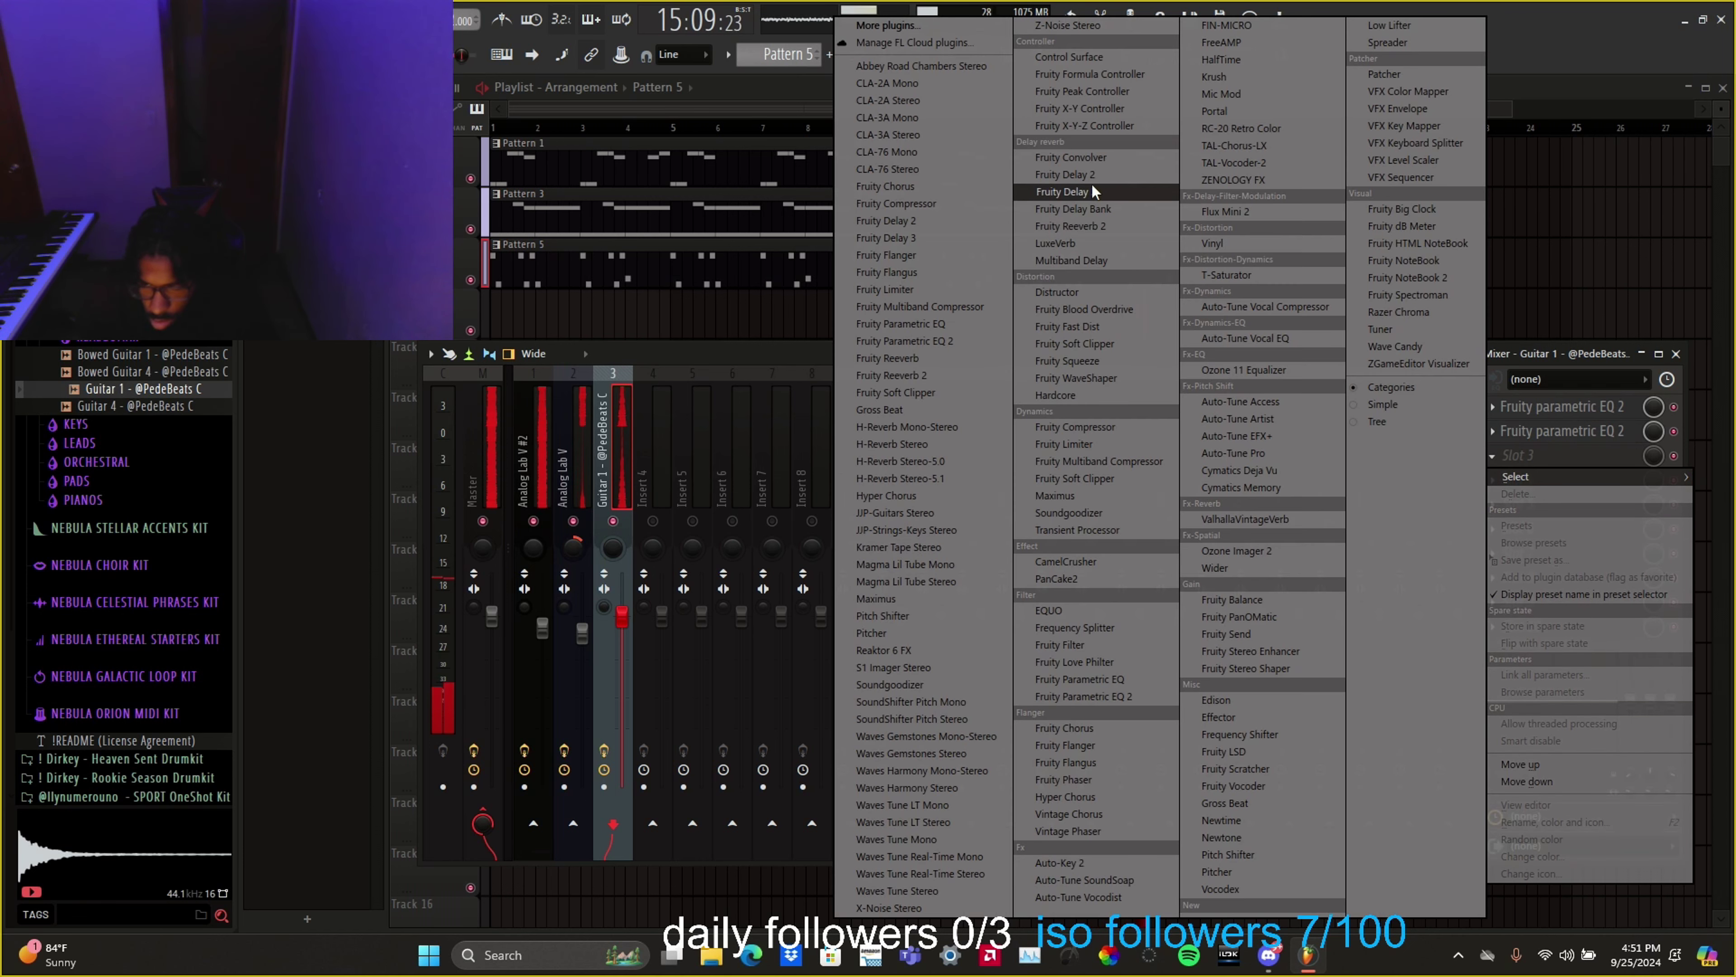
left_click(1092, 190)
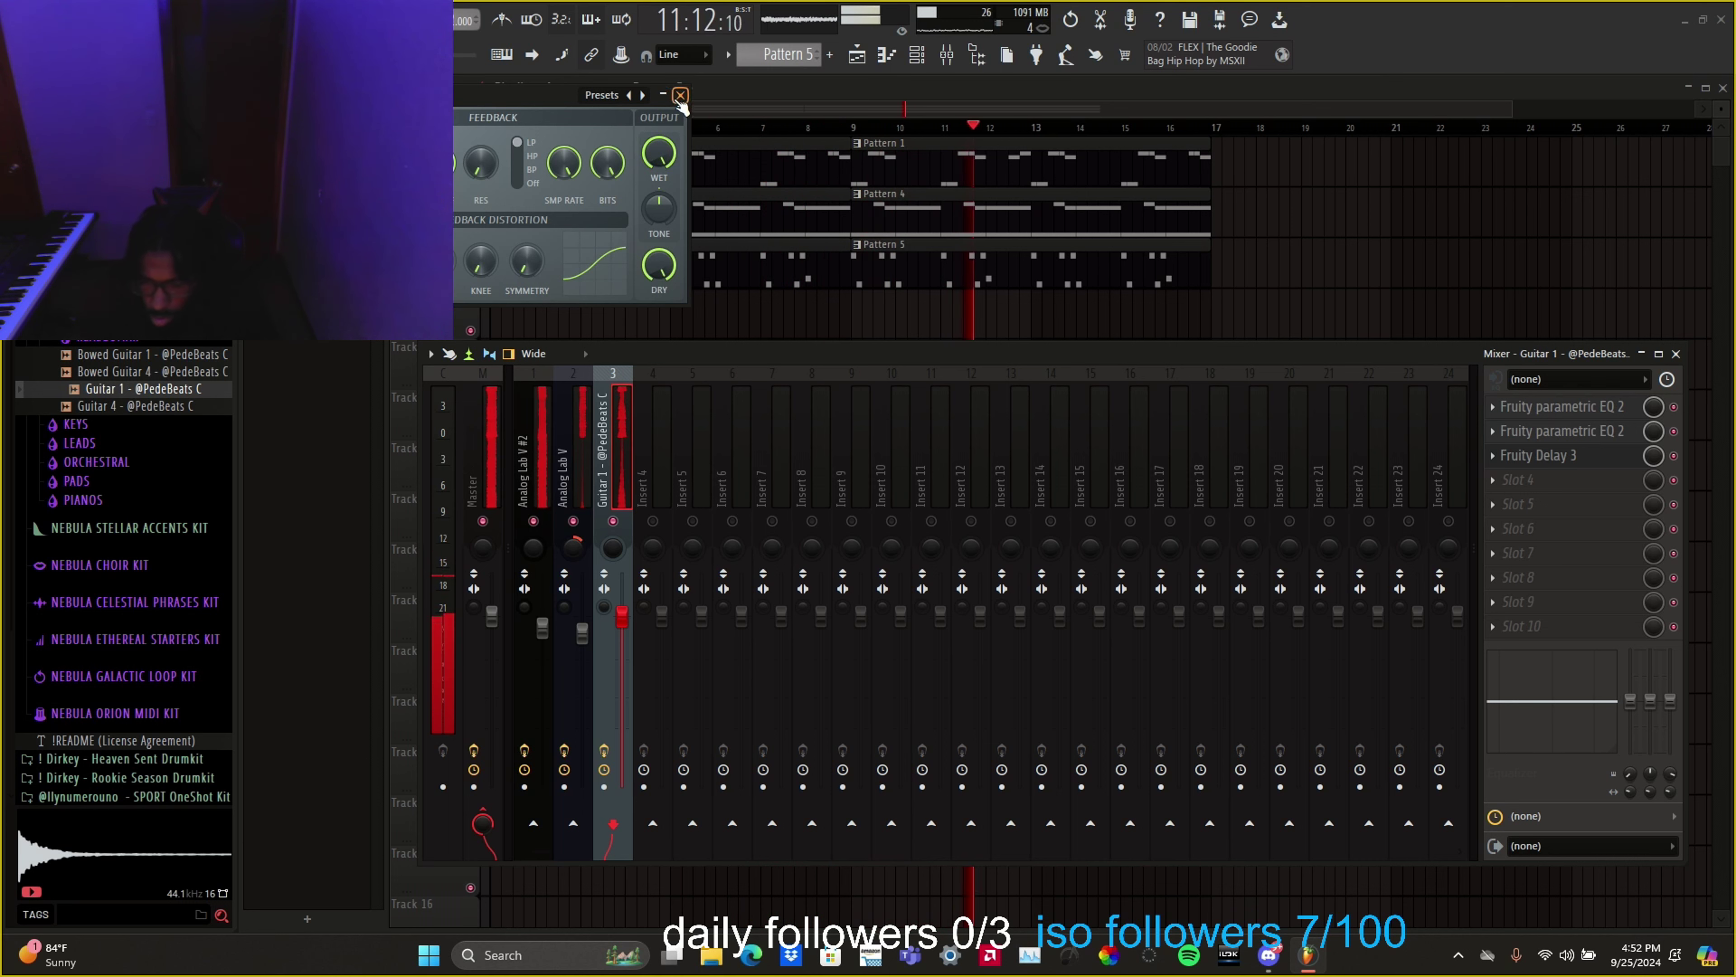
left_click(663, 95)
Step: Try Fruity Chorus in slot 4 of the Guitar 1 track and remove it again
left_click(1520, 478)
left_click(1079, 728)
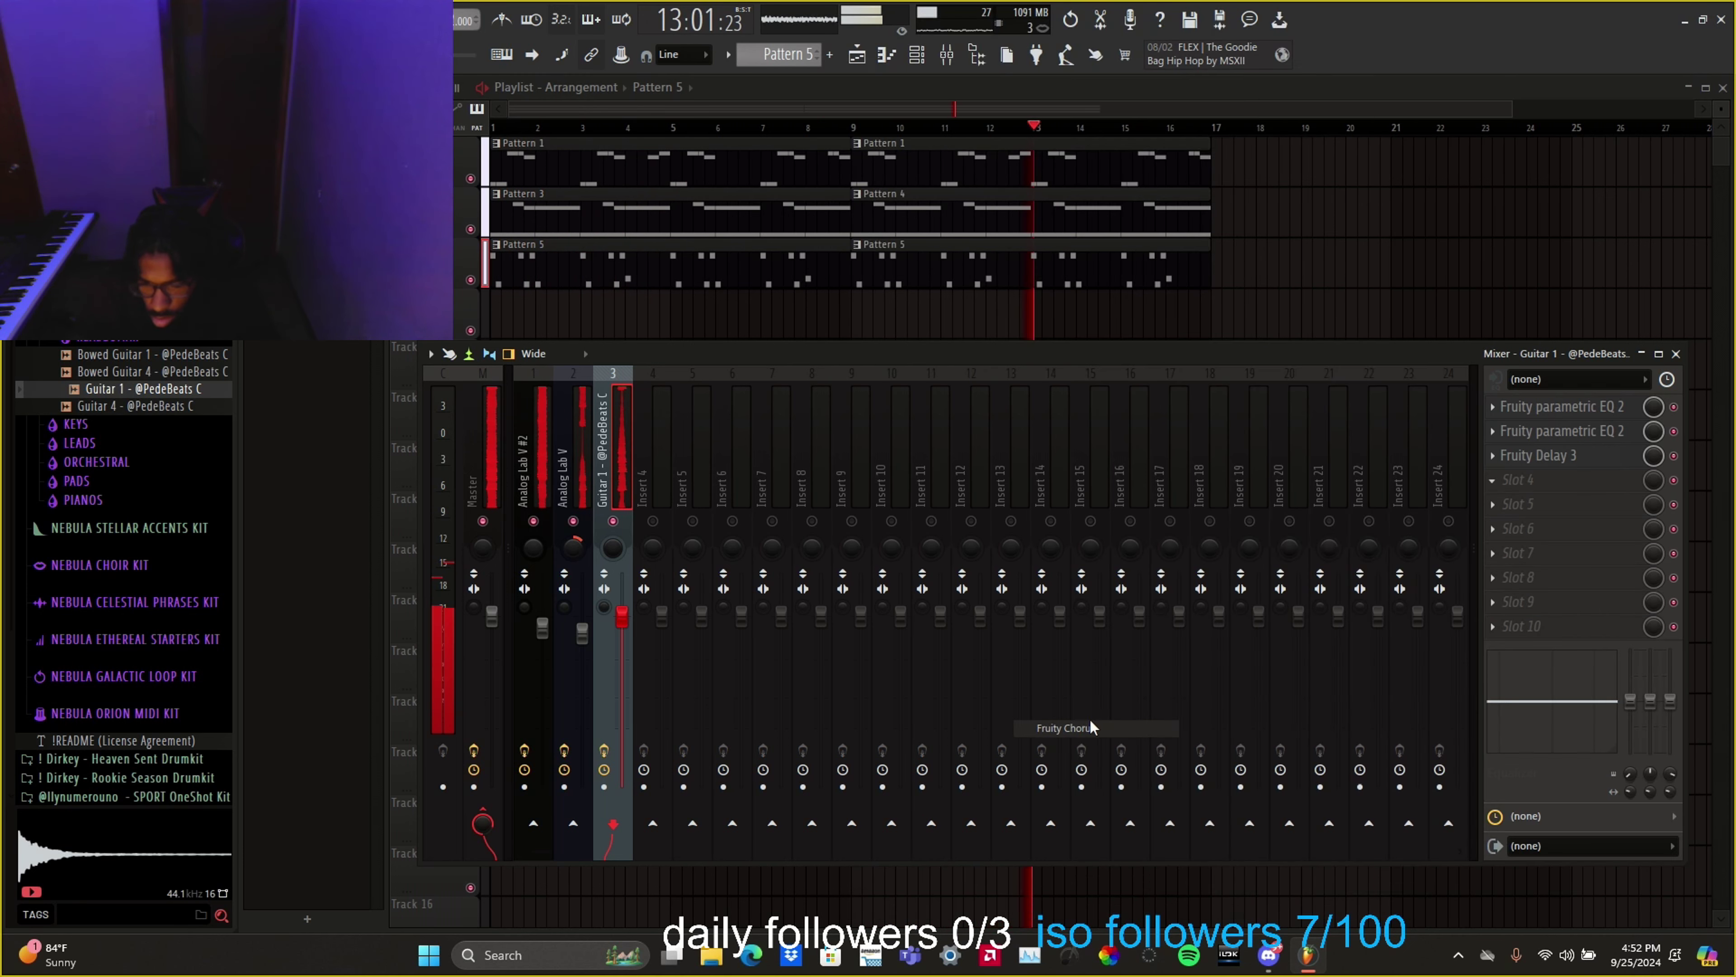
left_click(528, 166)
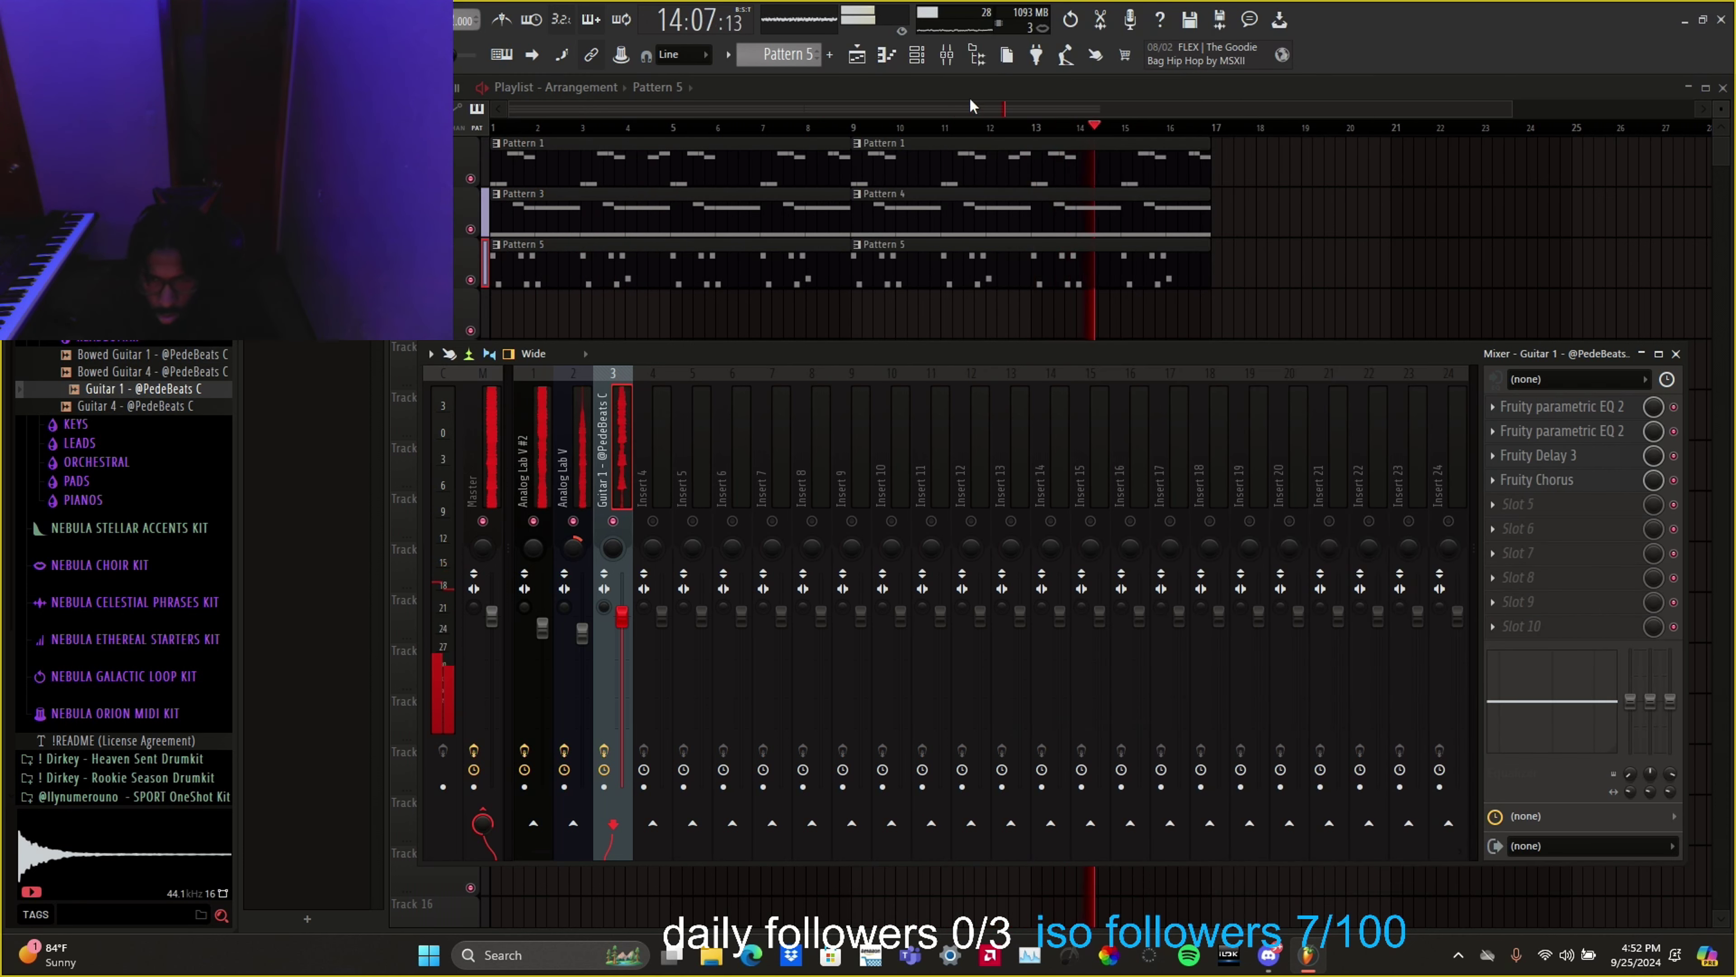
left_click(1072, 20)
Step: Load ValhallaVintageVerb in slot 4 with 500 Hz low cut, about 2.81 s decay, 13.6% mix and 15.82 ms predelay
left_click(1521, 480)
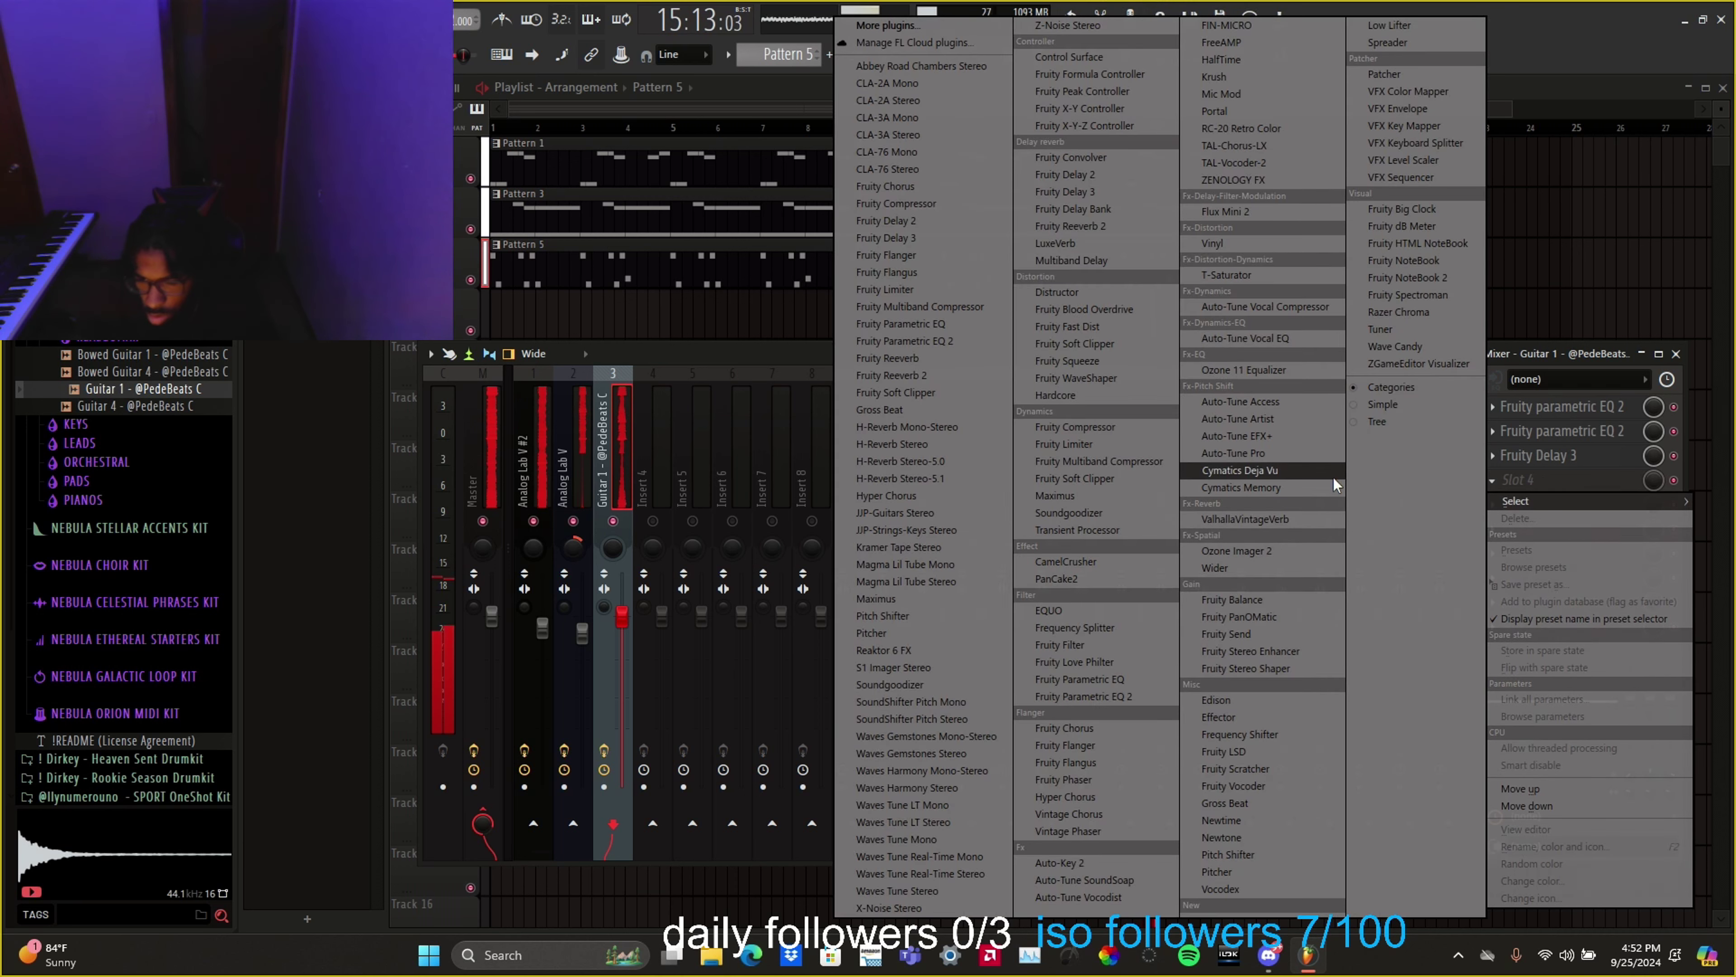
left_click(1291, 518)
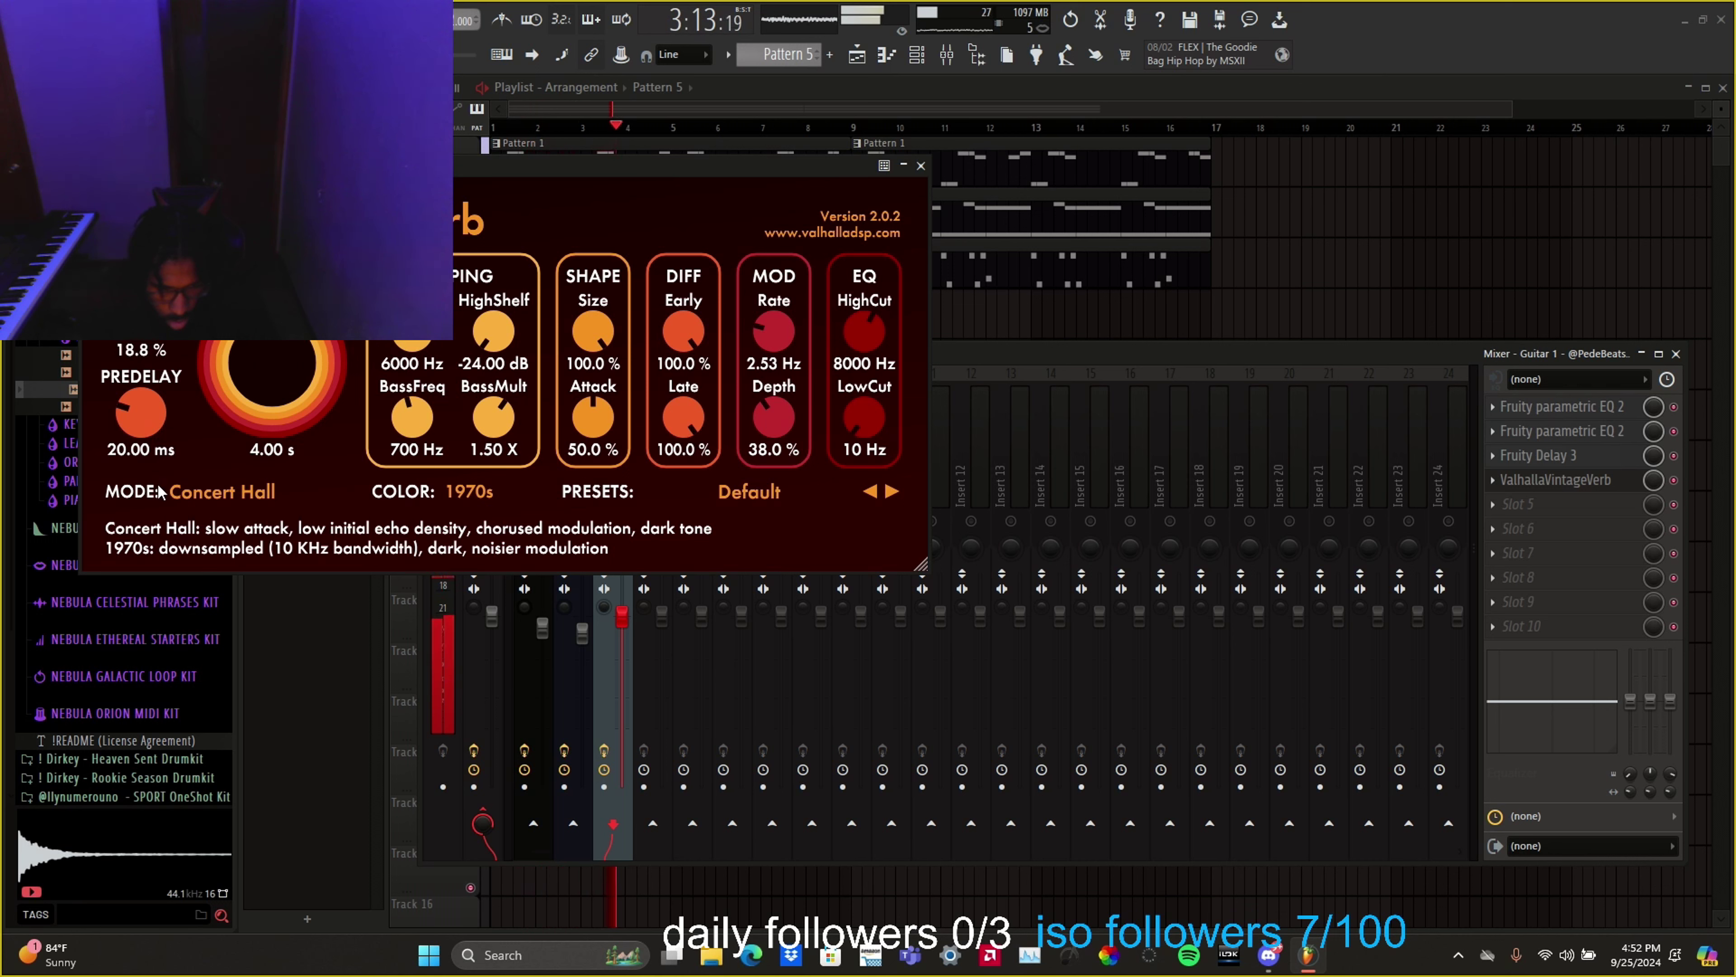
left_click_drag(864, 418, 861, 346)
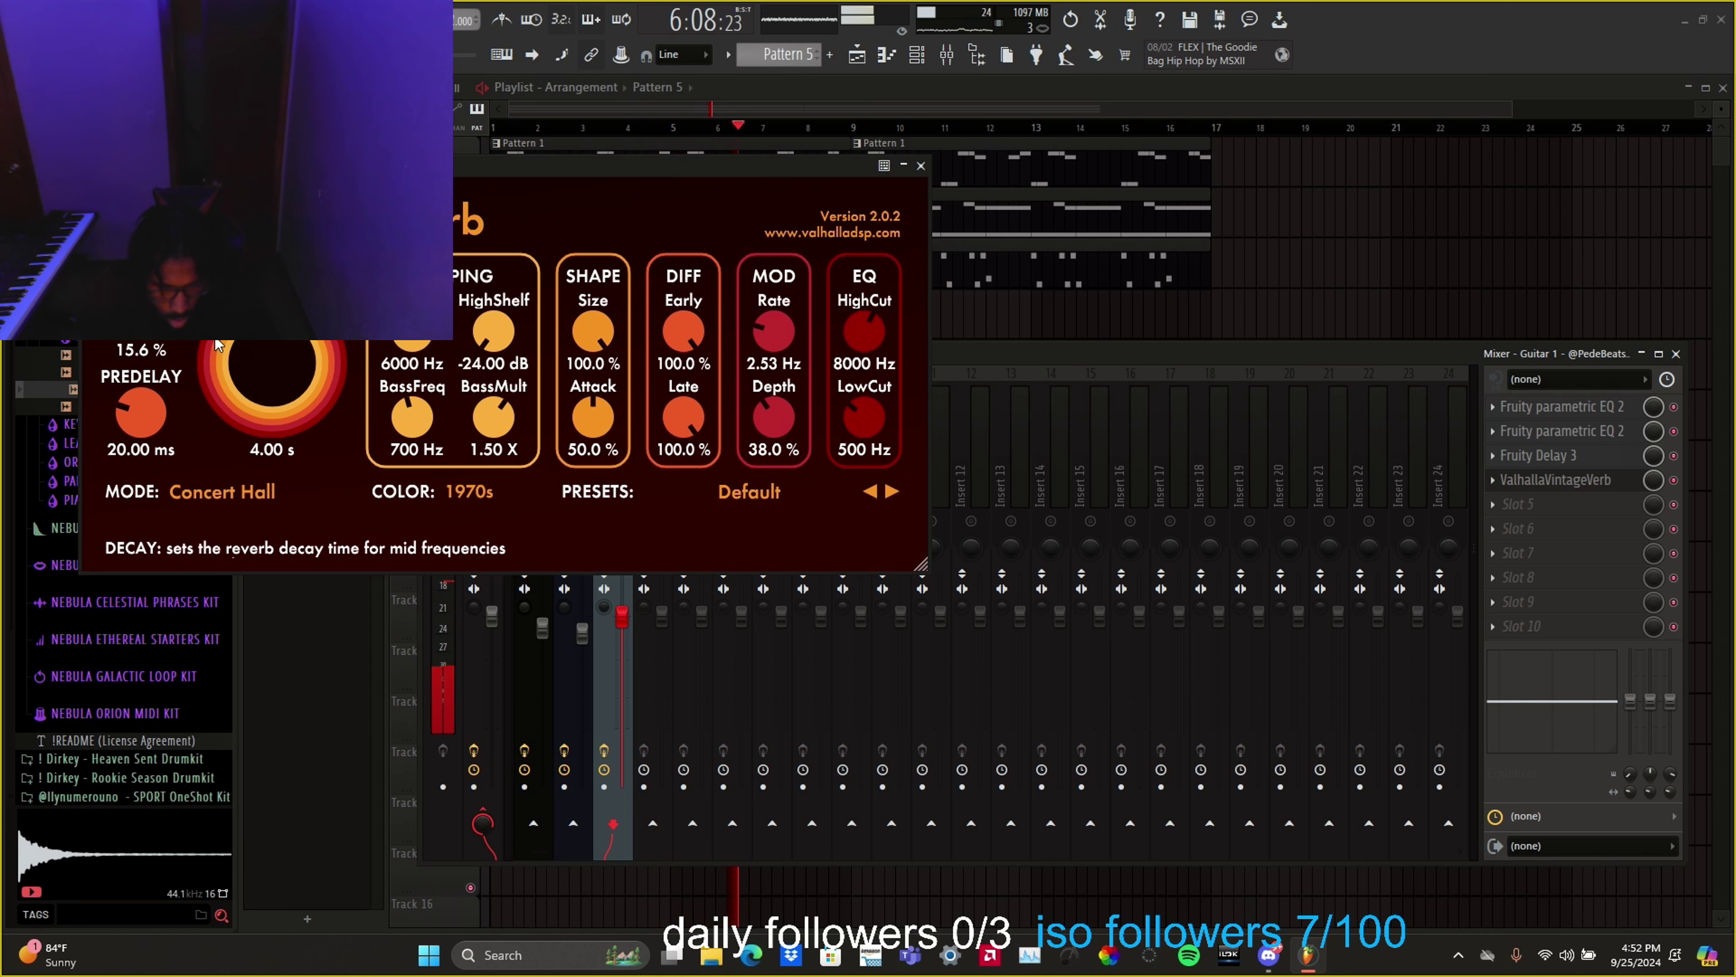
left_click_drag(218, 344, 218, 369)
left_click_drag(140, 328, 141, 337)
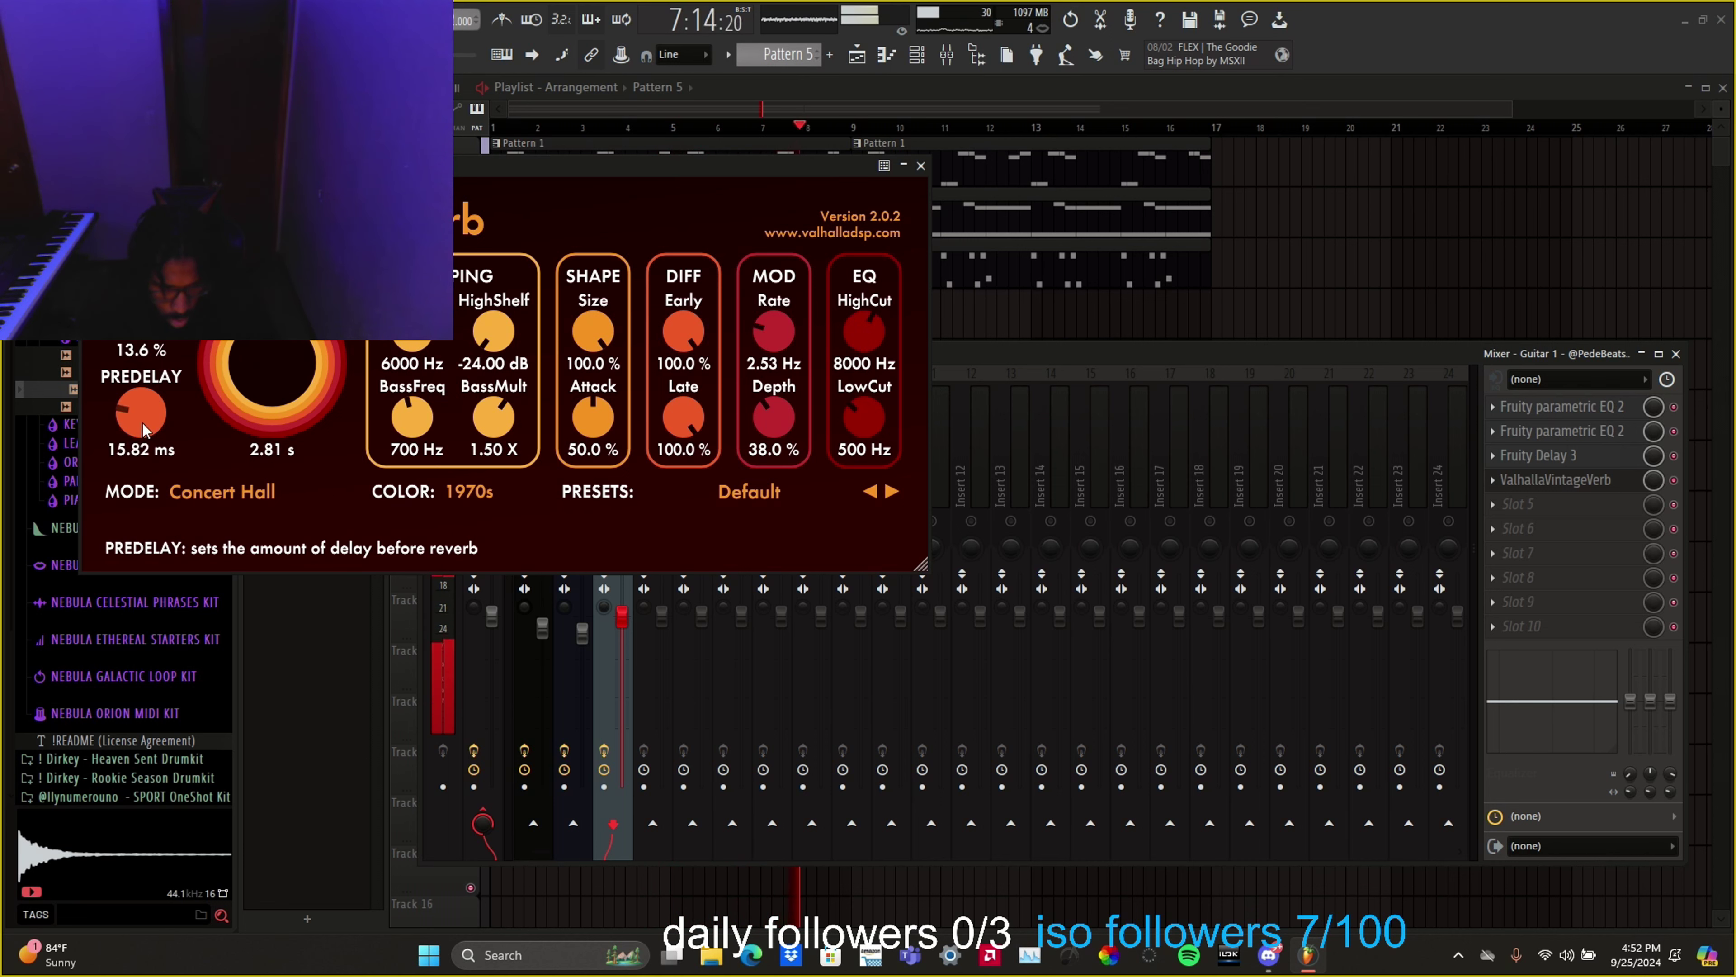
left_click(921, 166)
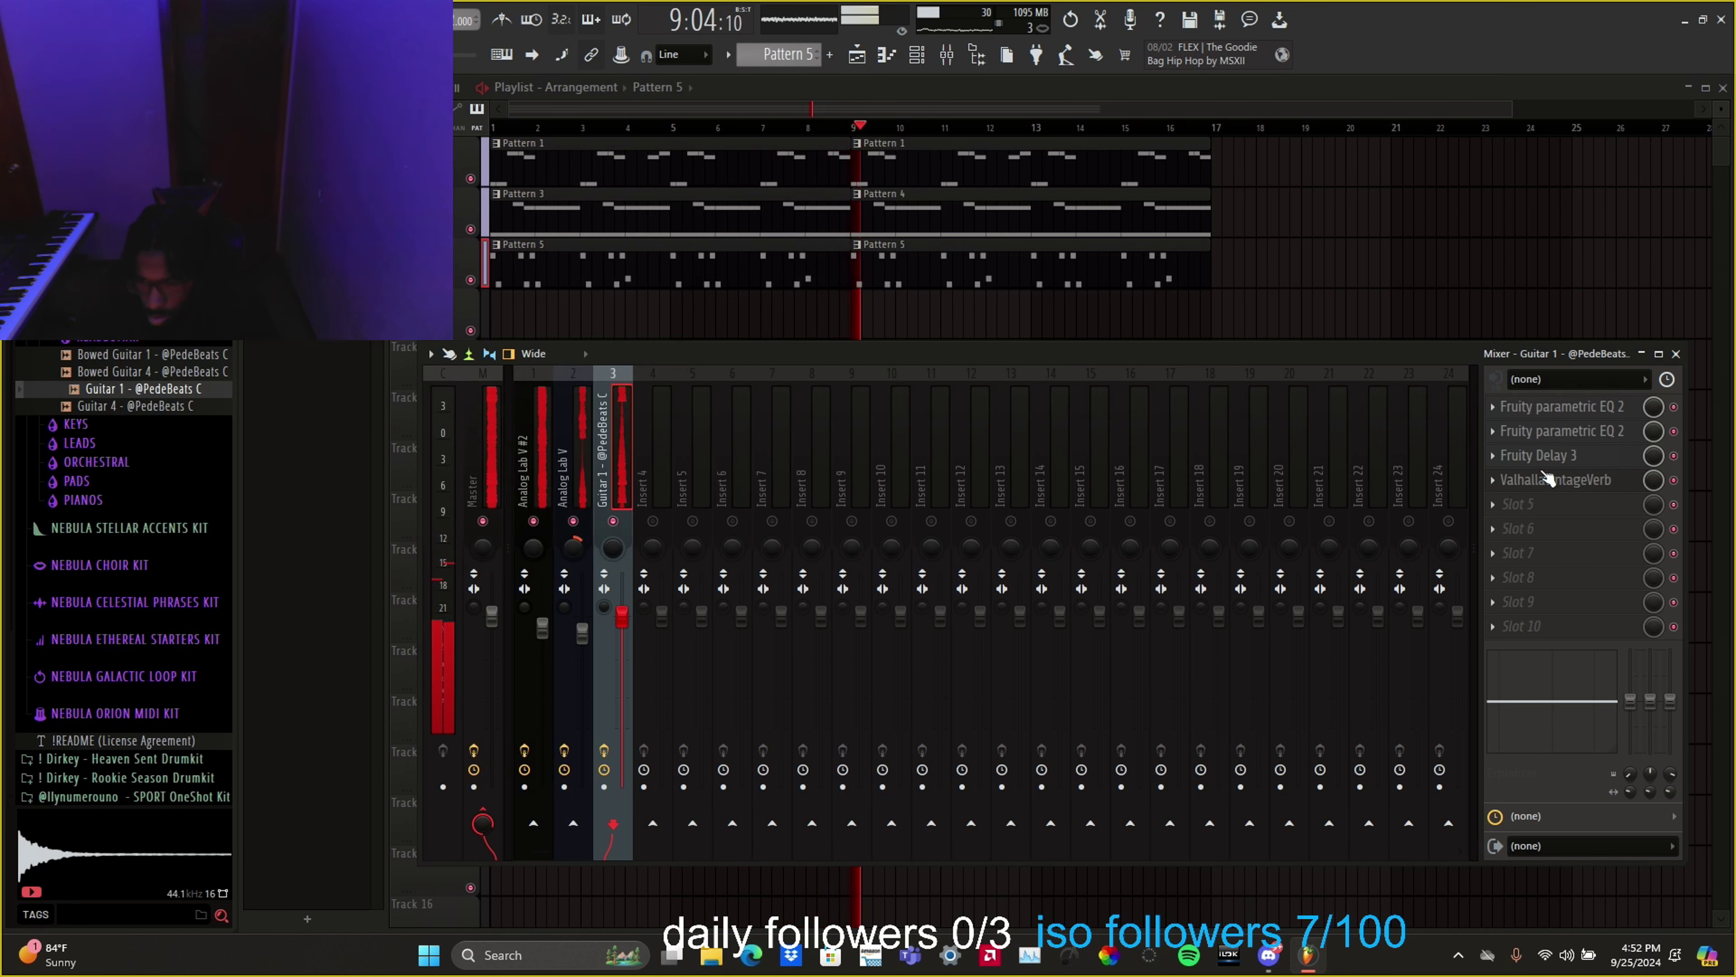
Step: Load a third Fruity Parametric EQ 2 in slot 5 of the Guitar 1 track and adjust it
left_click(1568, 504)
left_click(1126, 695)
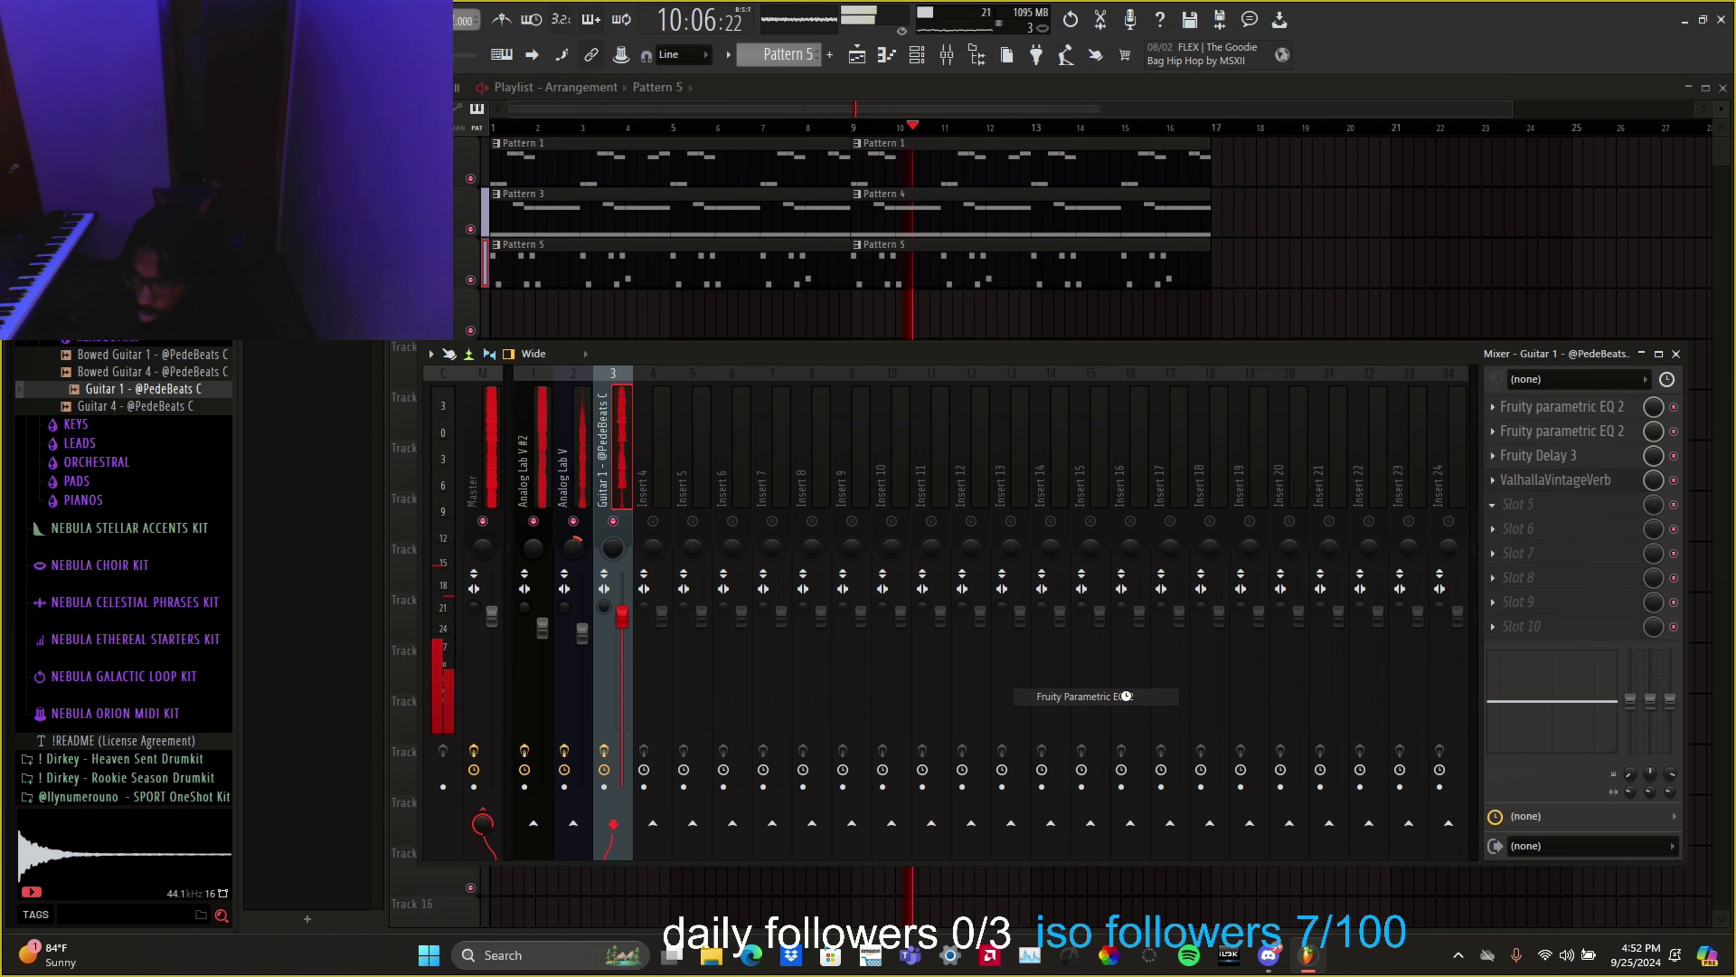
left_click_drag(438, 342, 446, 243)
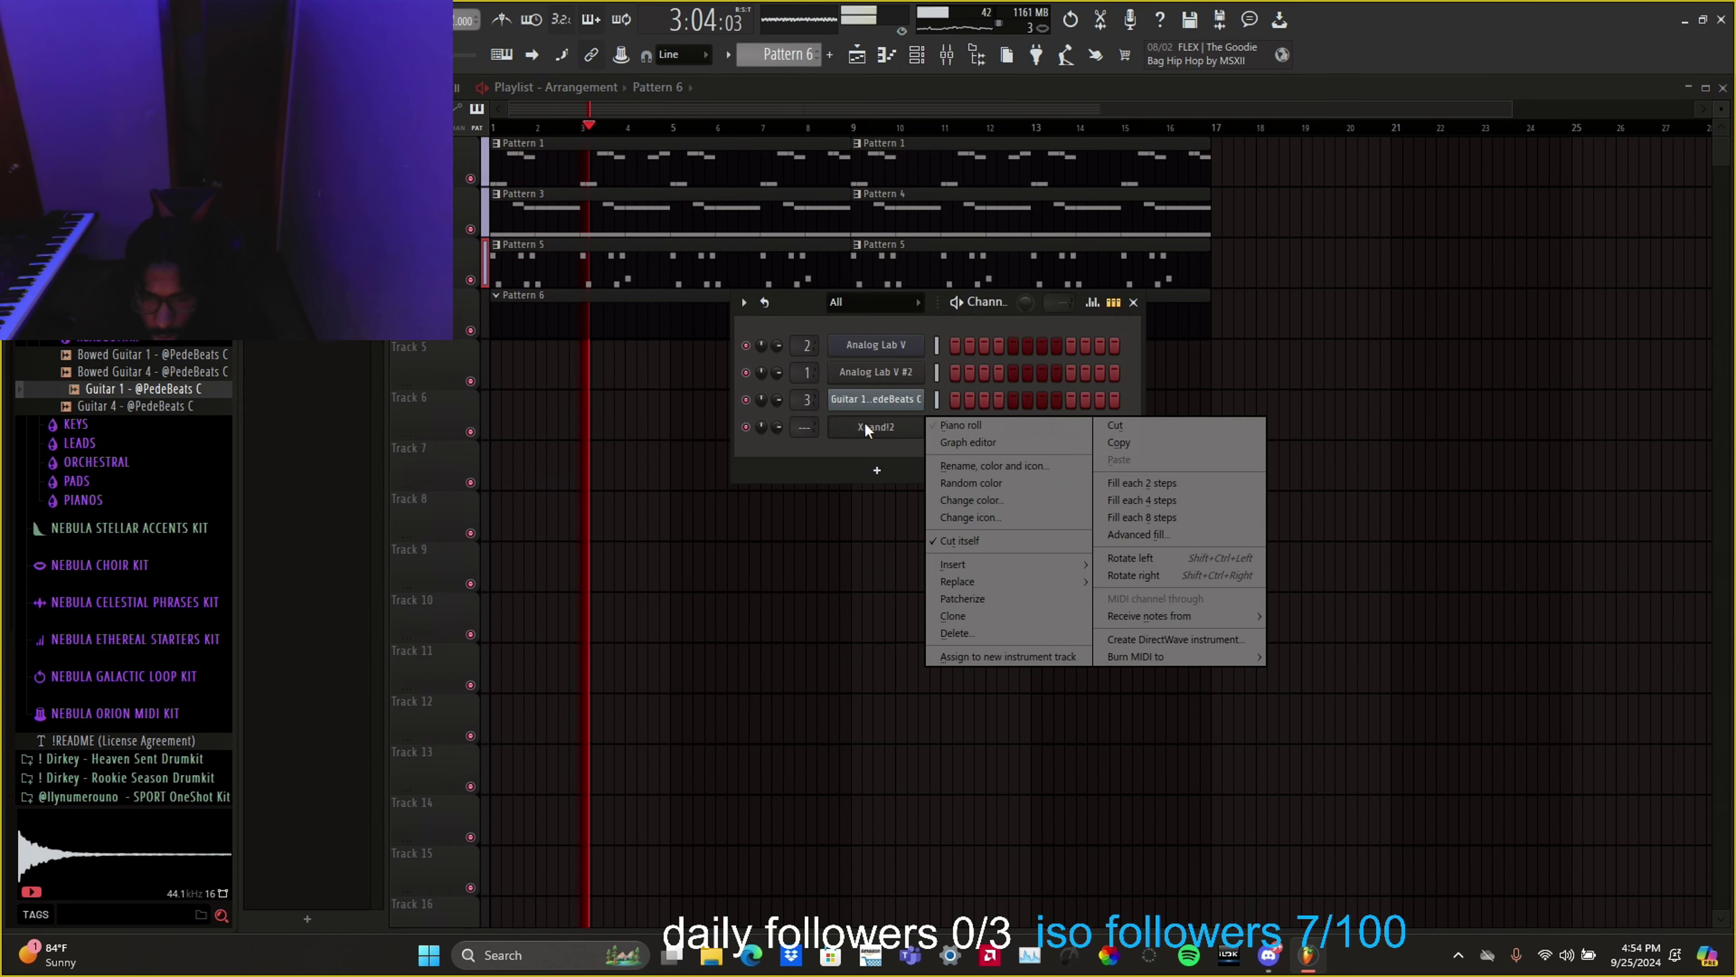
Step: Open the Xpand!2 piano roll in Pattern 6 and draw a D#6 note one and a half bars long from bar 1
left_click(952, 427)
left_click_drag(1019, 107, 671, 109)
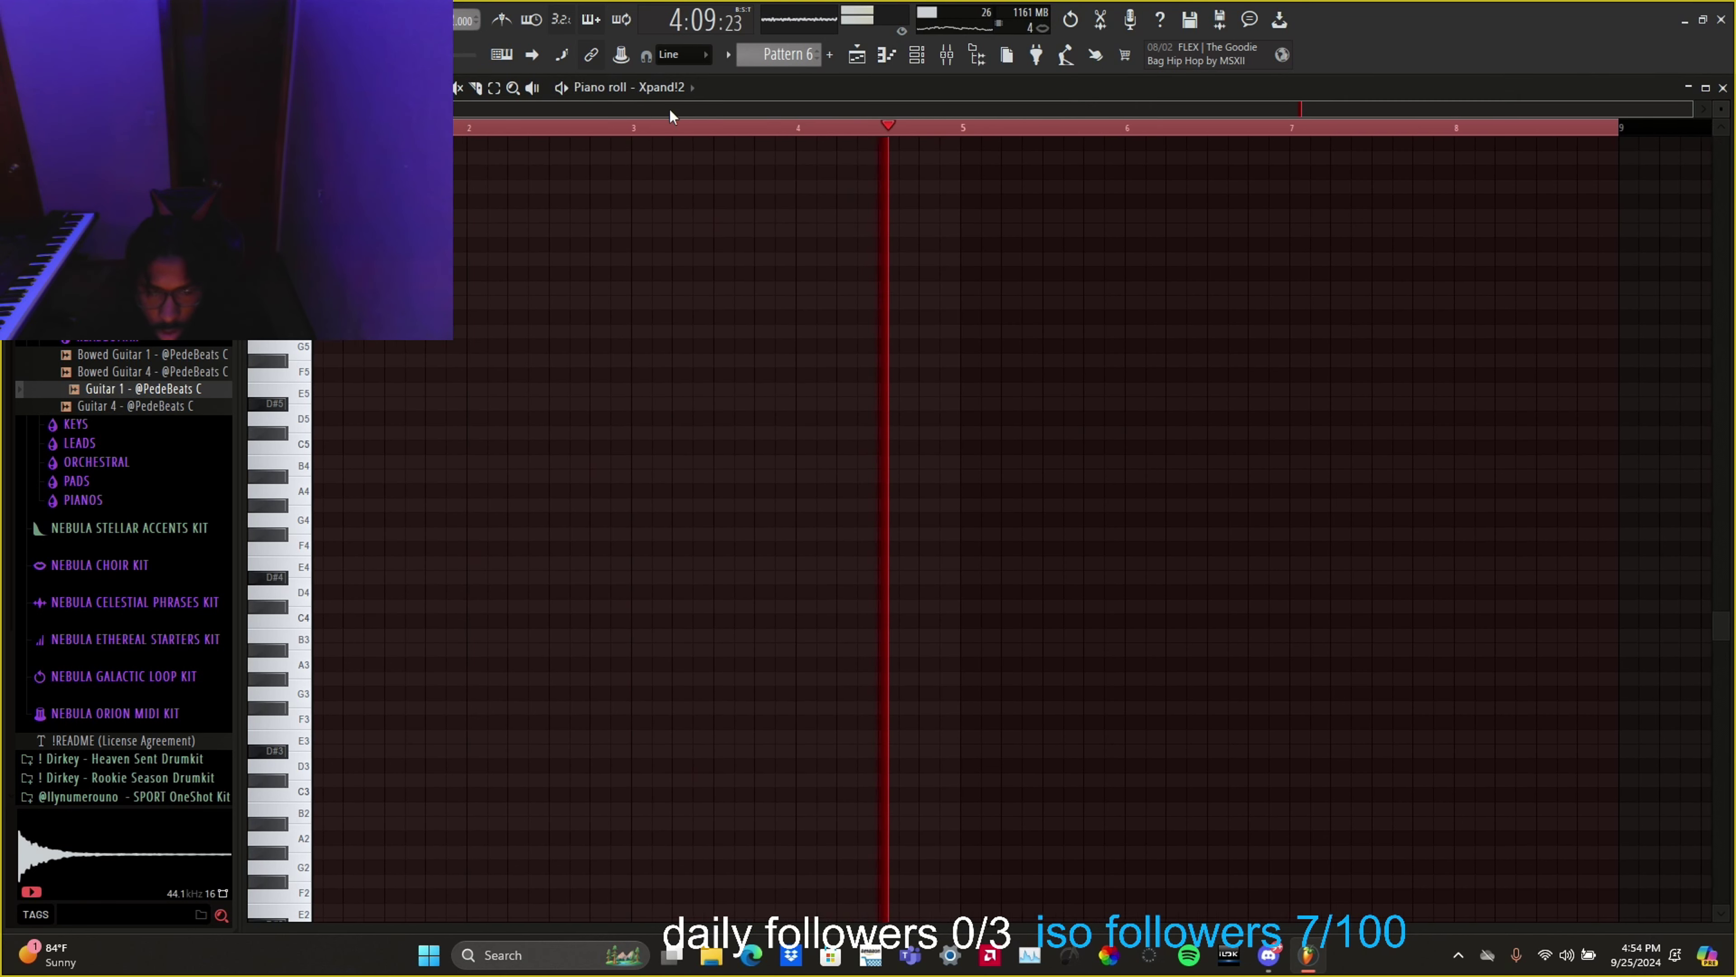
left_click(324, 410)
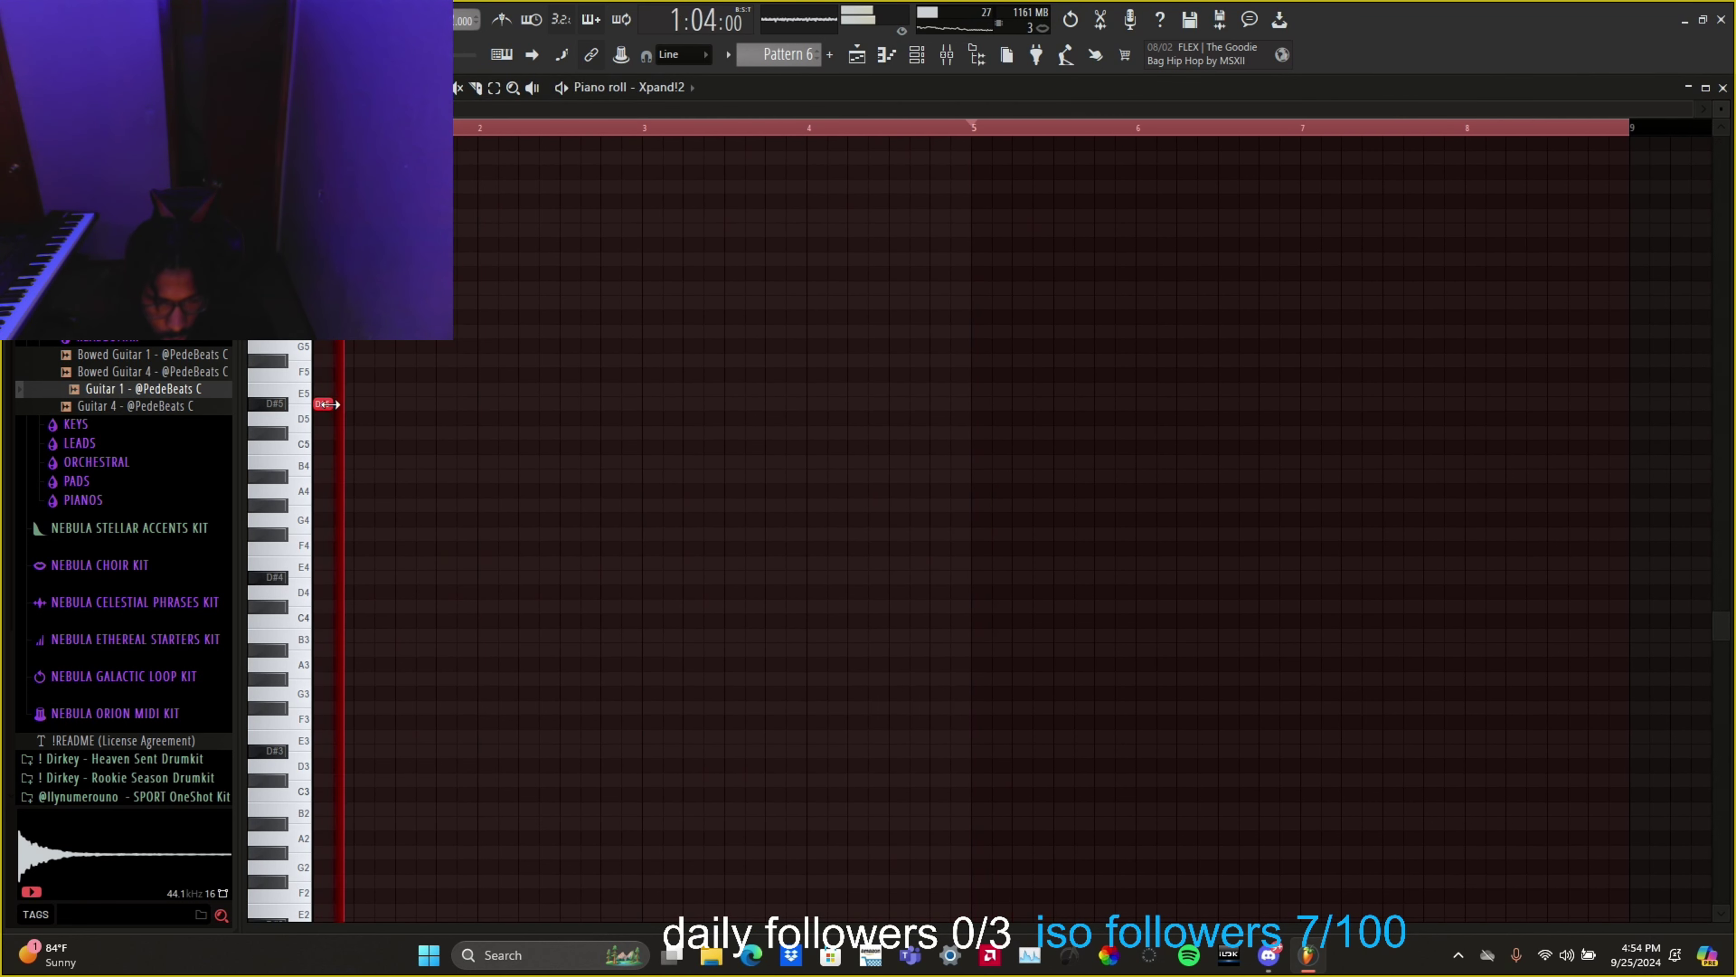
mouse_move(336, 407)
left_mouse_down()
mouse_move(484, 418)
mouse_move(454, 294)
left_mouse_up()
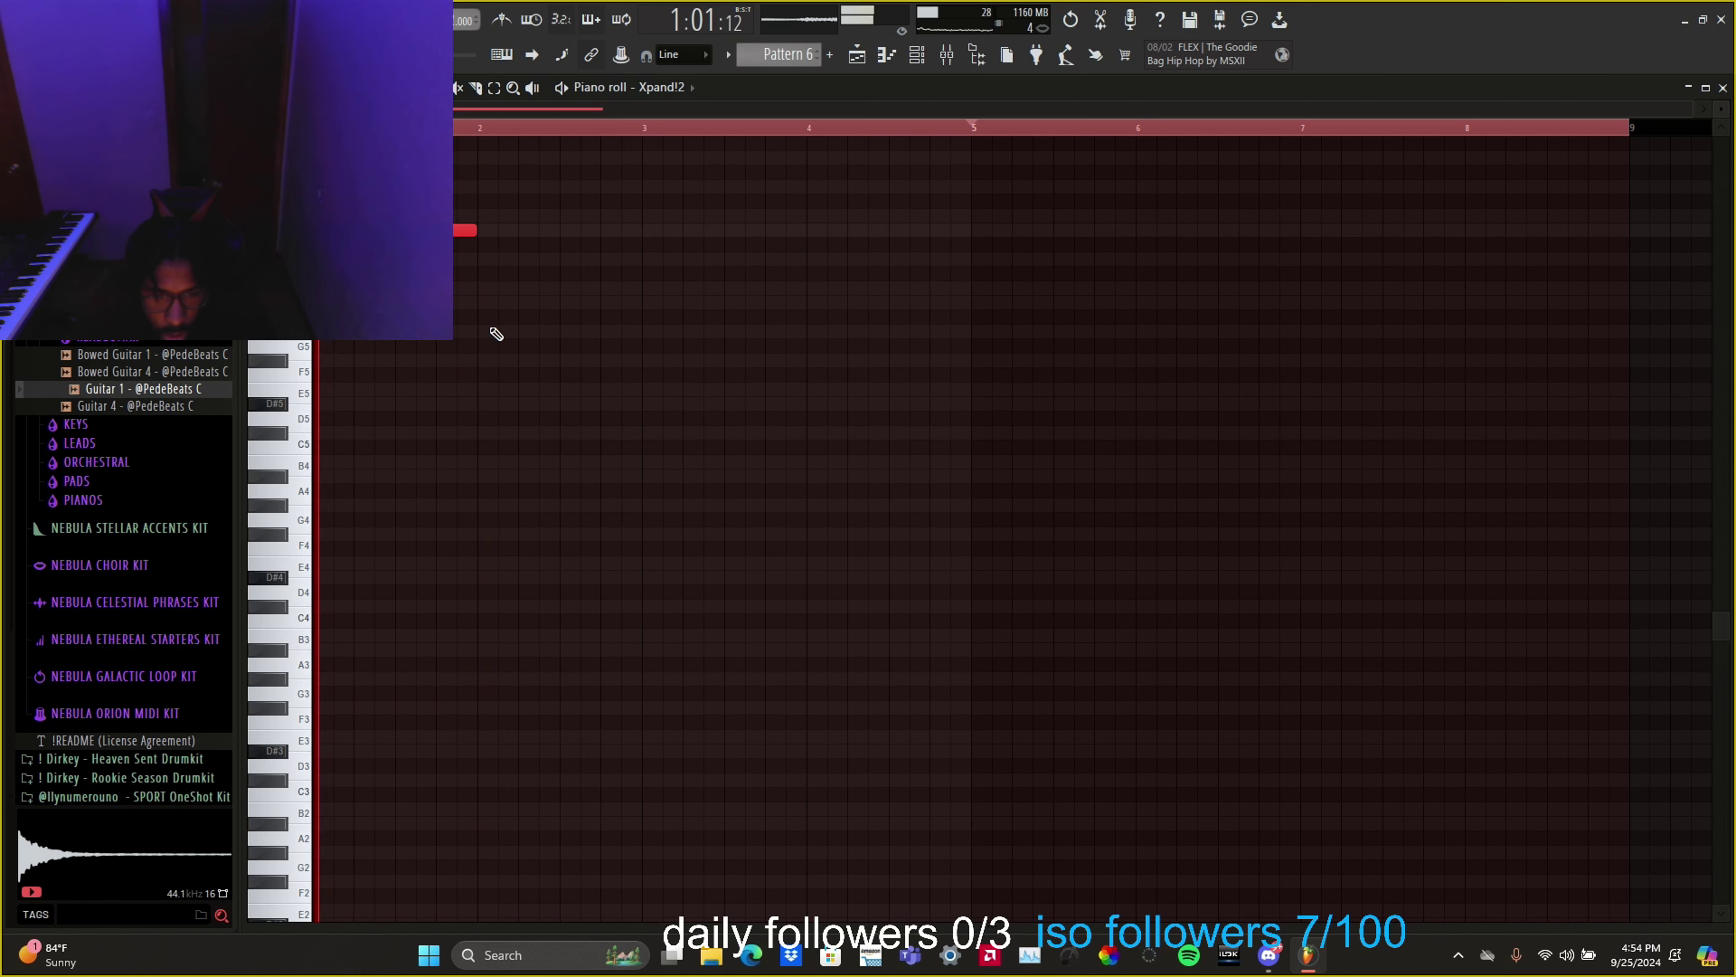
scroll(499, 349, "up", 3)
left_click_drag(476, 404, 562, 407)
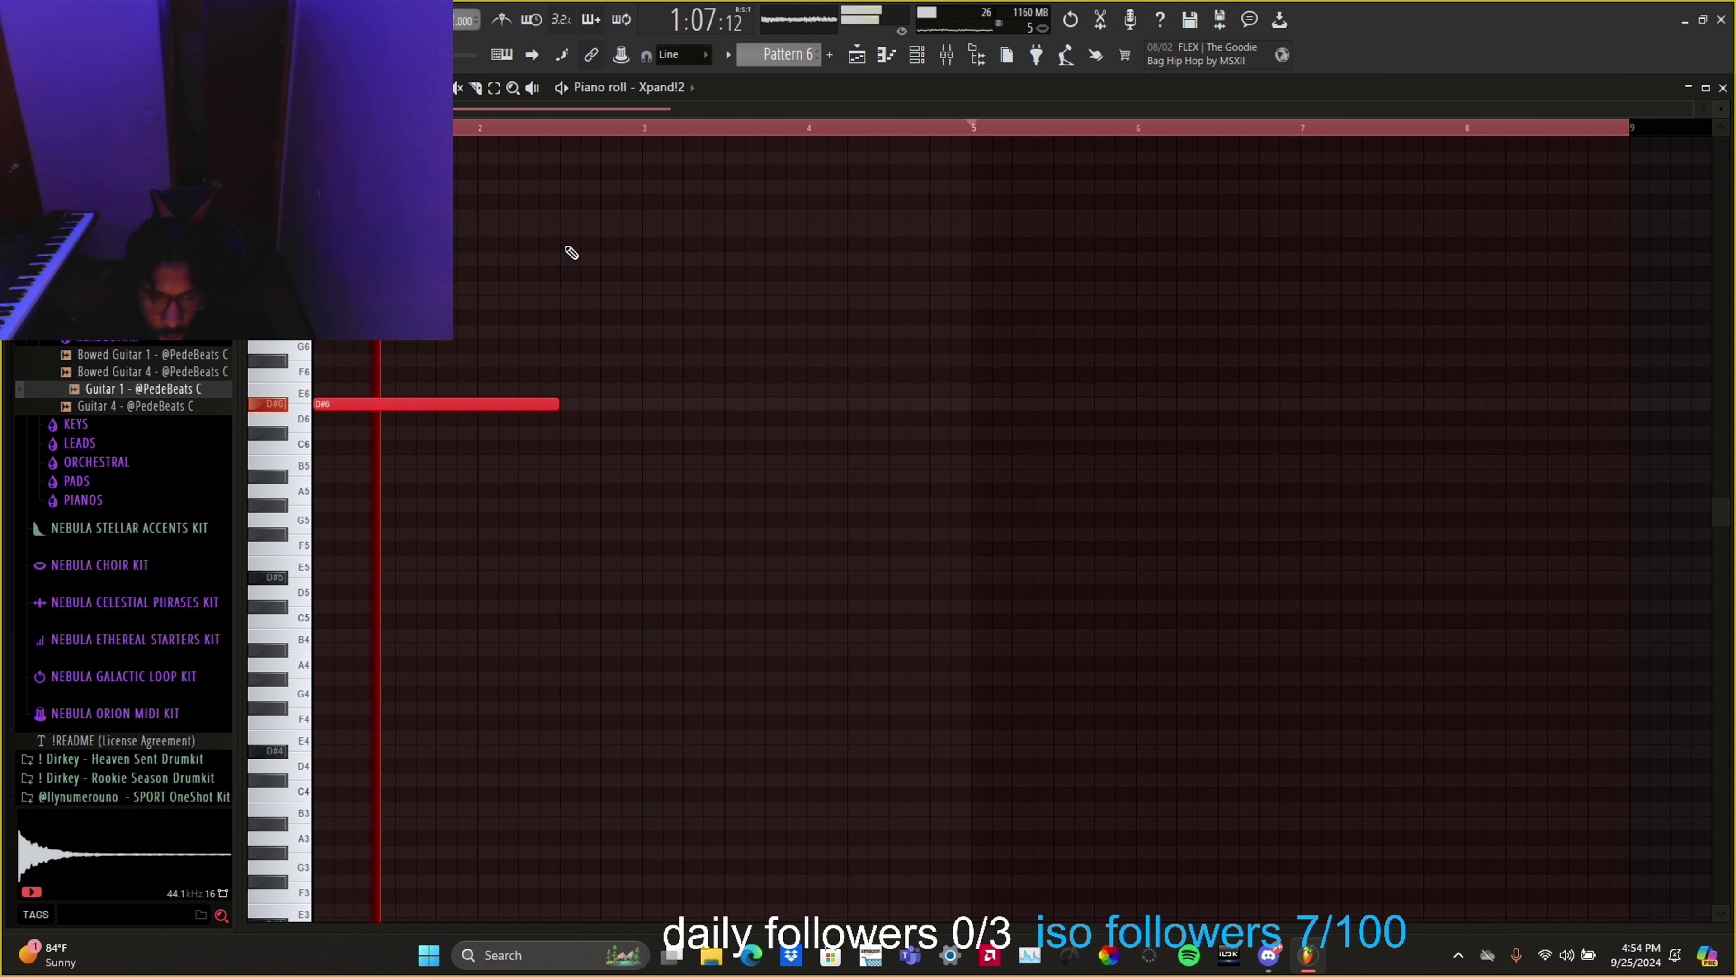
Step: Shorten the D#6 note to one and a quarter bars, checking it against playback
left_click(572, 476)
right_click(576, 476)
key("space")
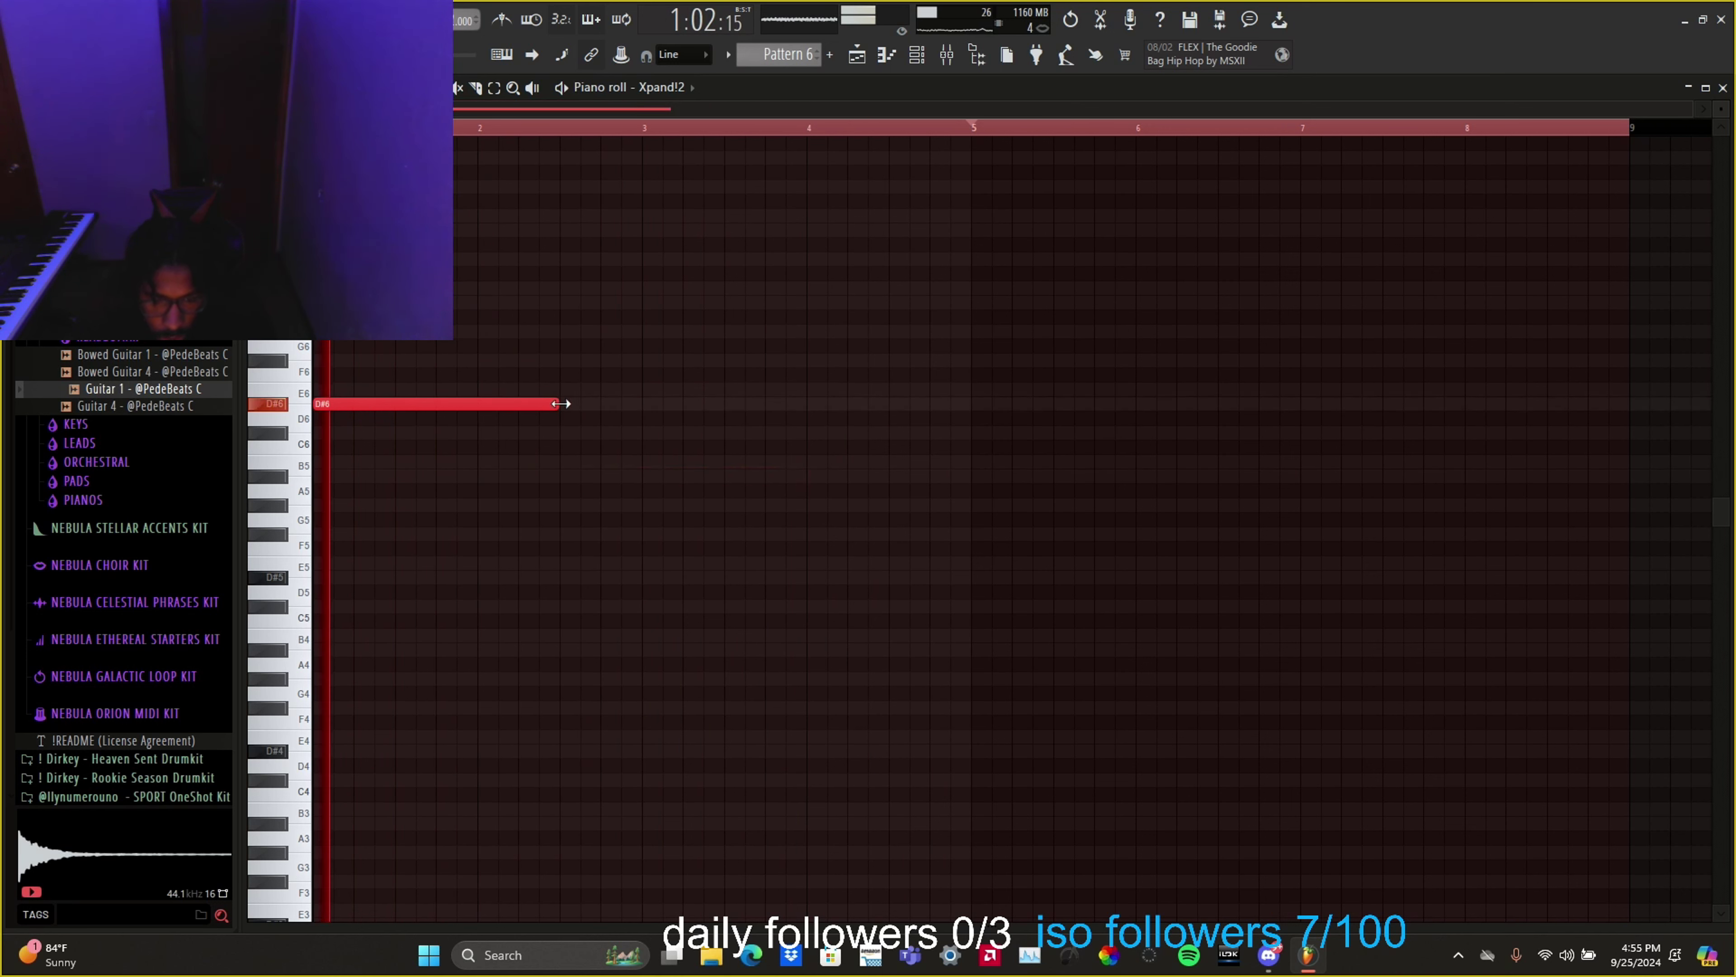
left_click_drag(561, 403, 511, 406)
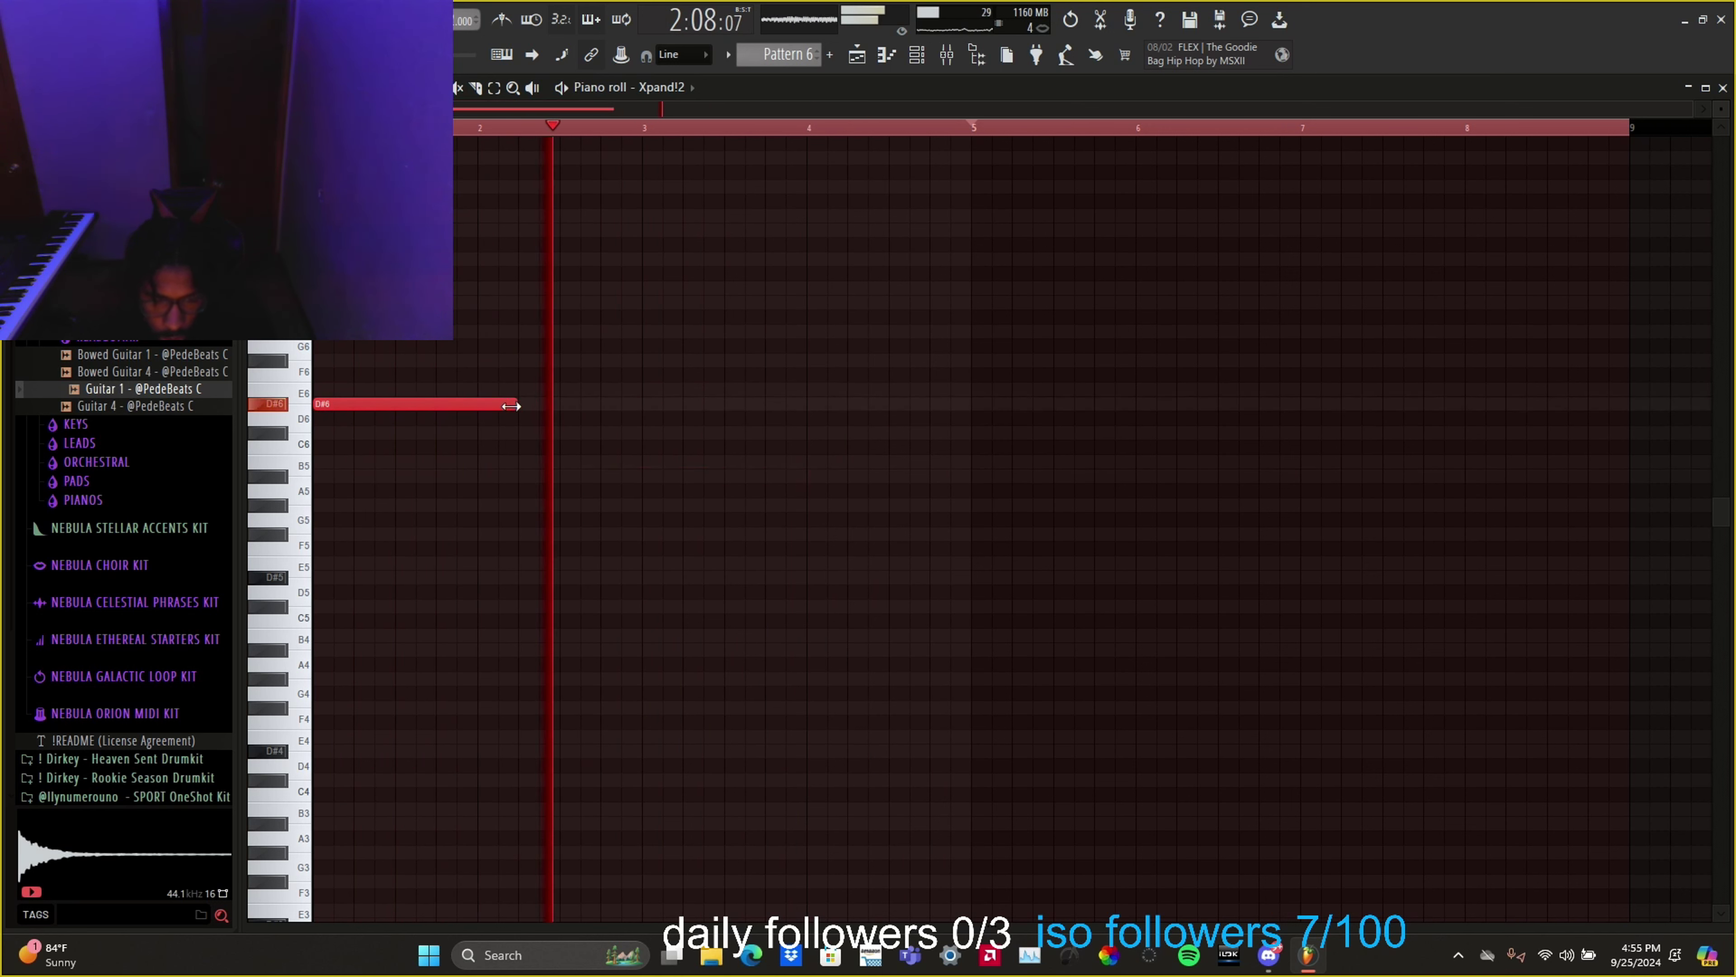
key("space")
Step: Add half-beat B6 and A#6 notes in succession right after the D#6 note
left_click(521, 287)
left_click(545, 302)
key("space")
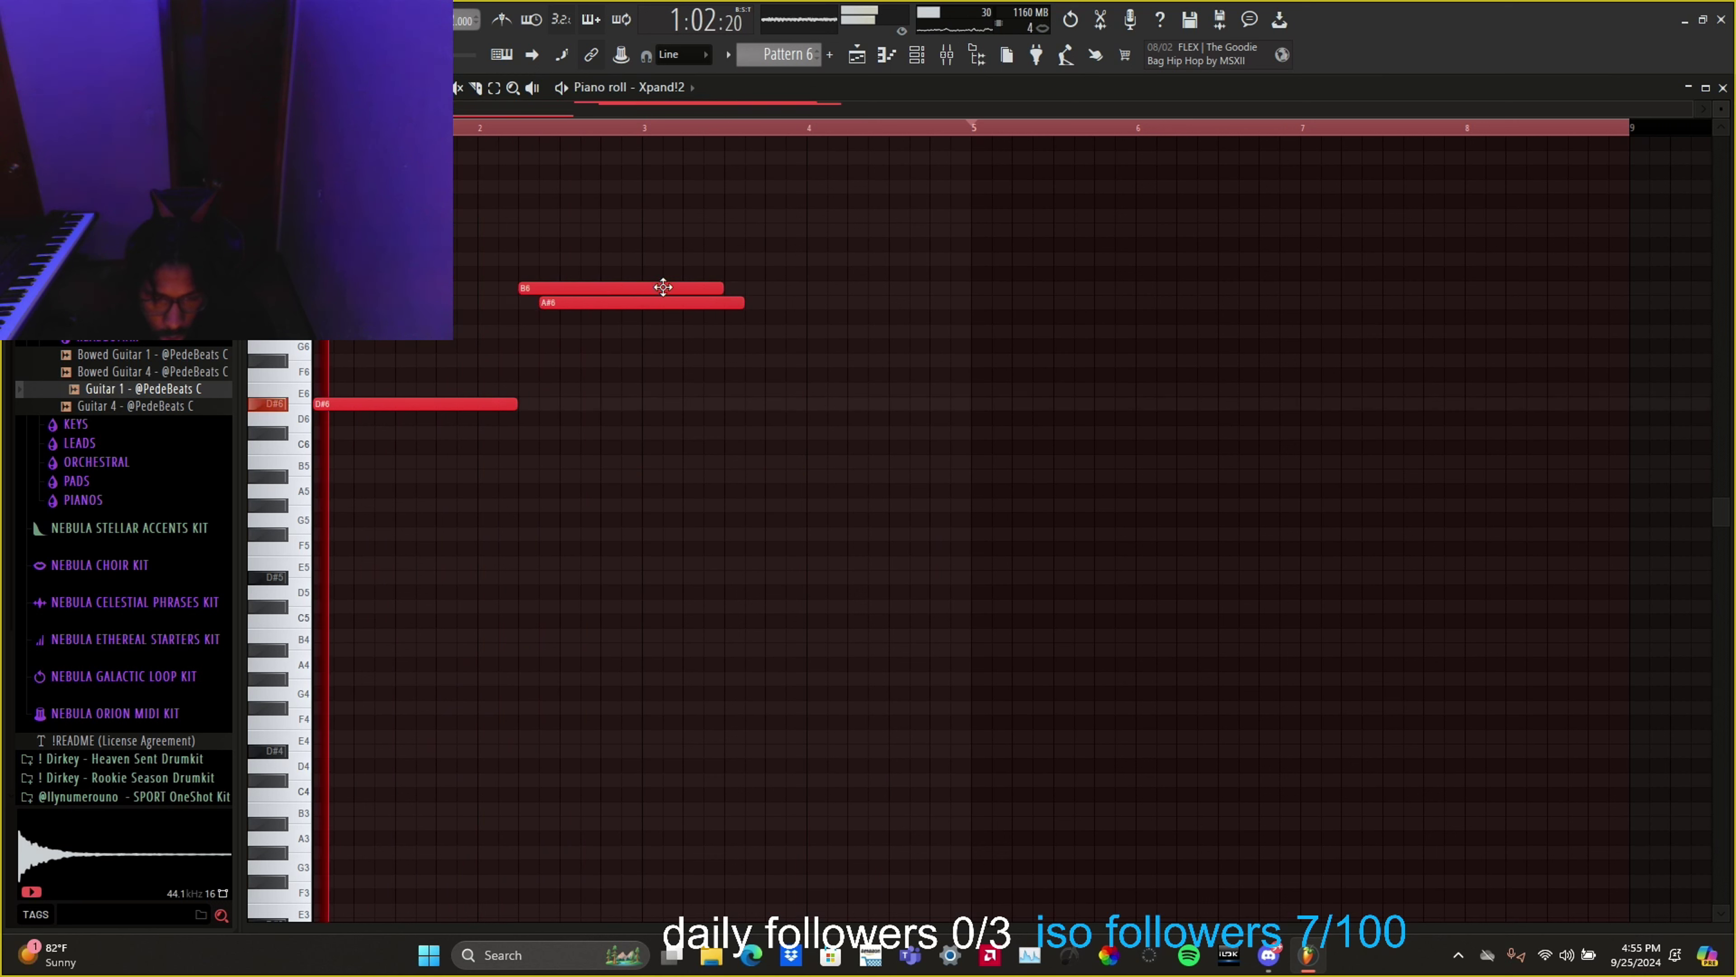
left_click_drag(721, 288, 533, 286)
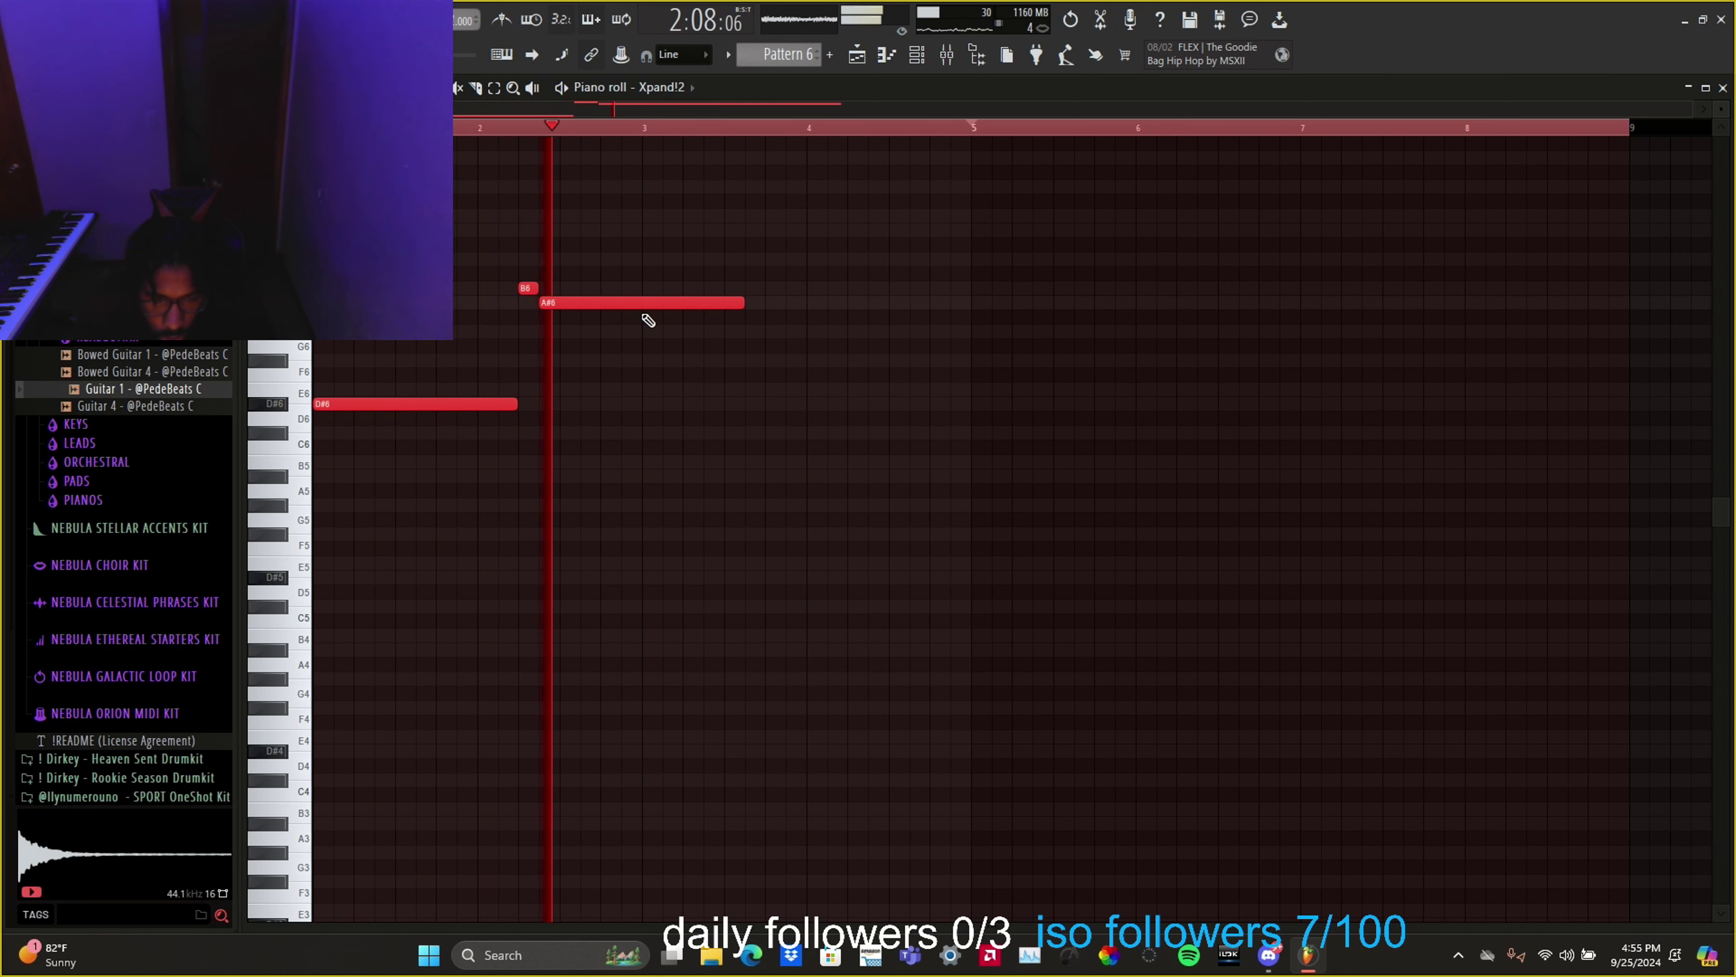
left_click_drag(743, 303, 557, 302)
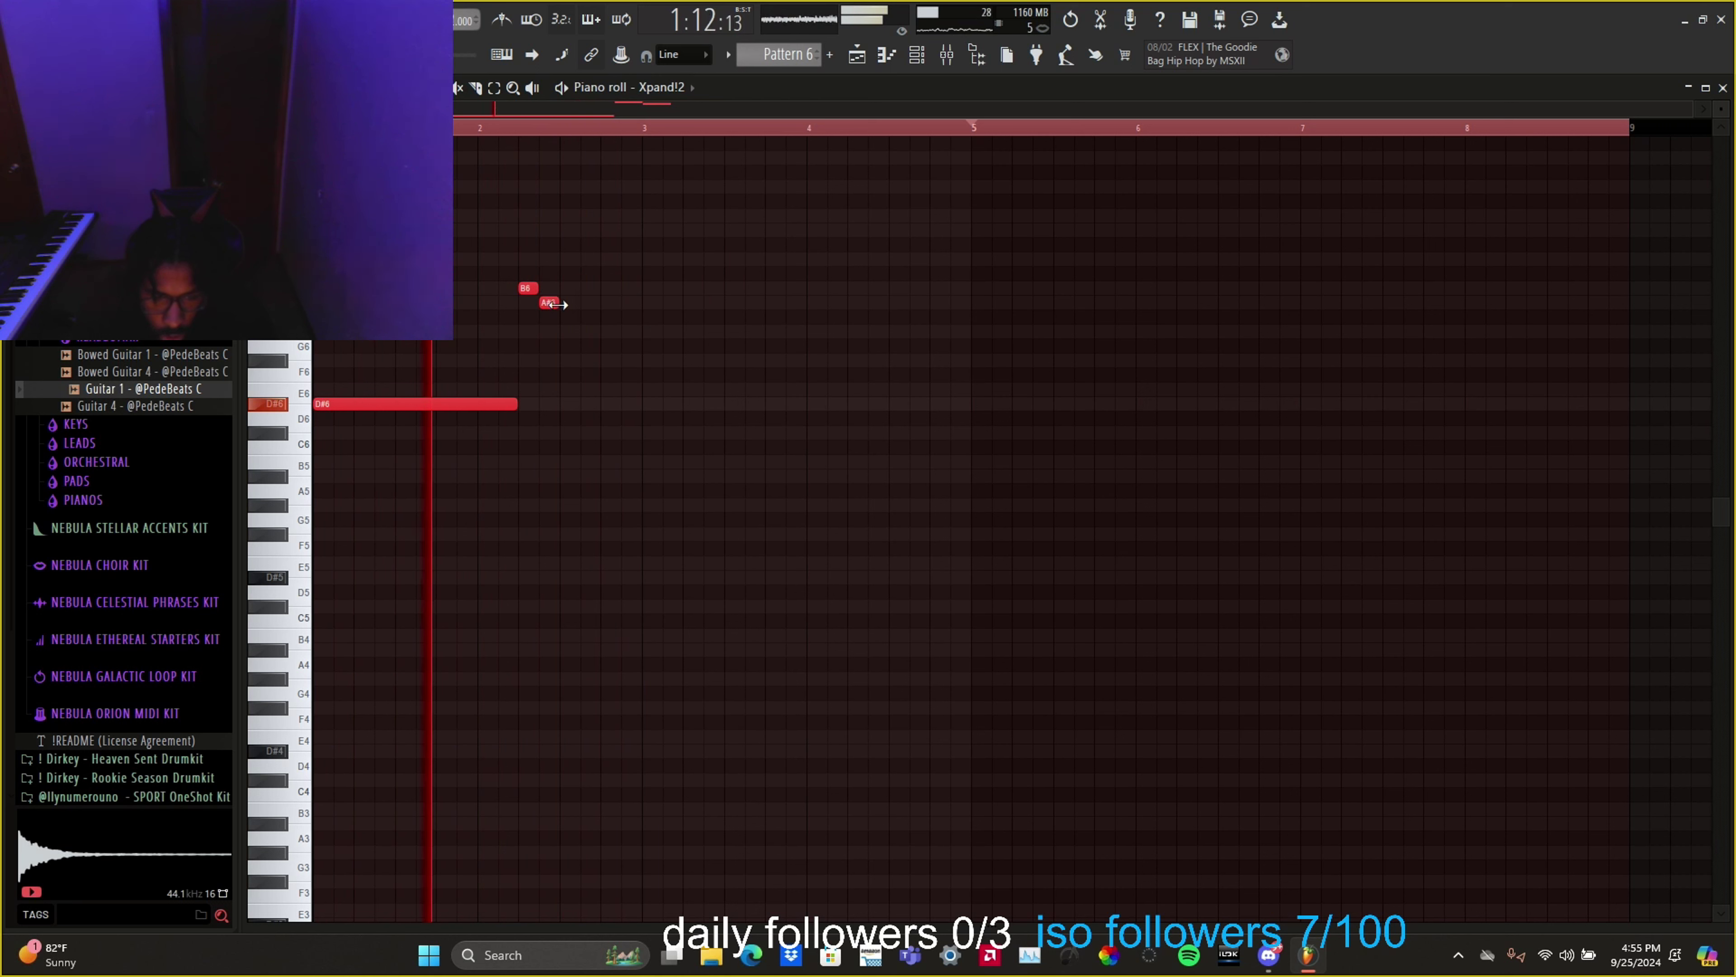
Step: Add an A#5 note after the A#6 note and extend it to the start of bar 3
left_click(569, 404)
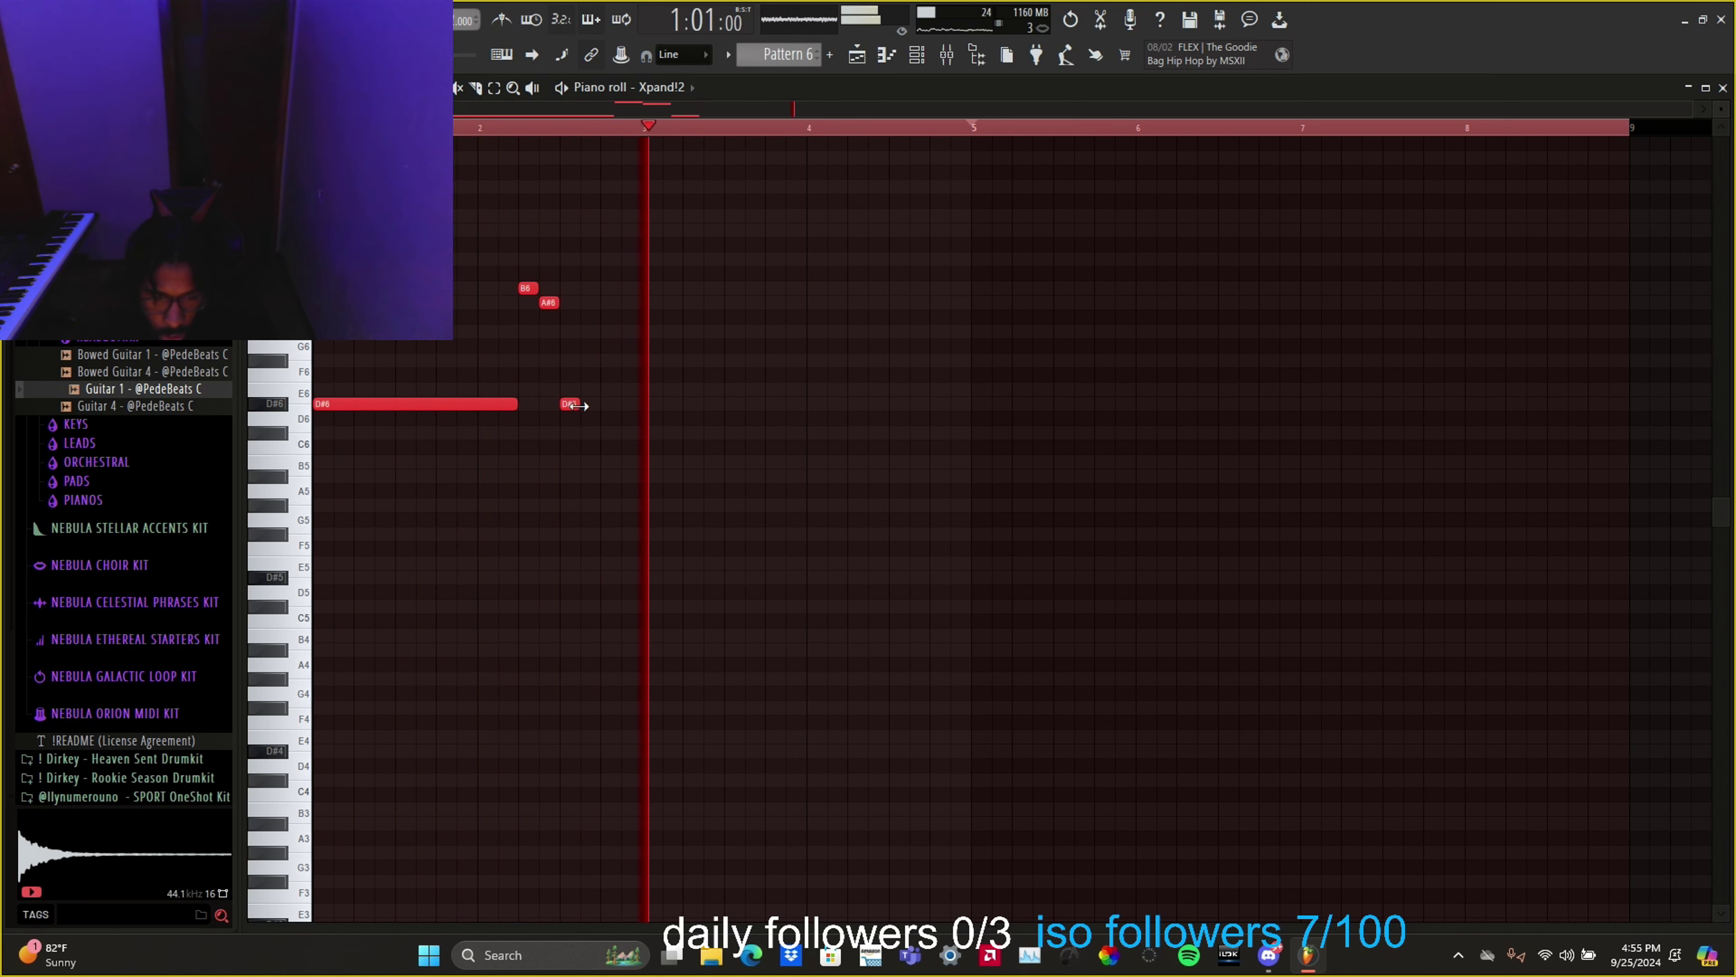
key("space")
left_click_drag(581, 404, 579, 477)
left_click_drag(599, 477, 626, 477)
key("space")
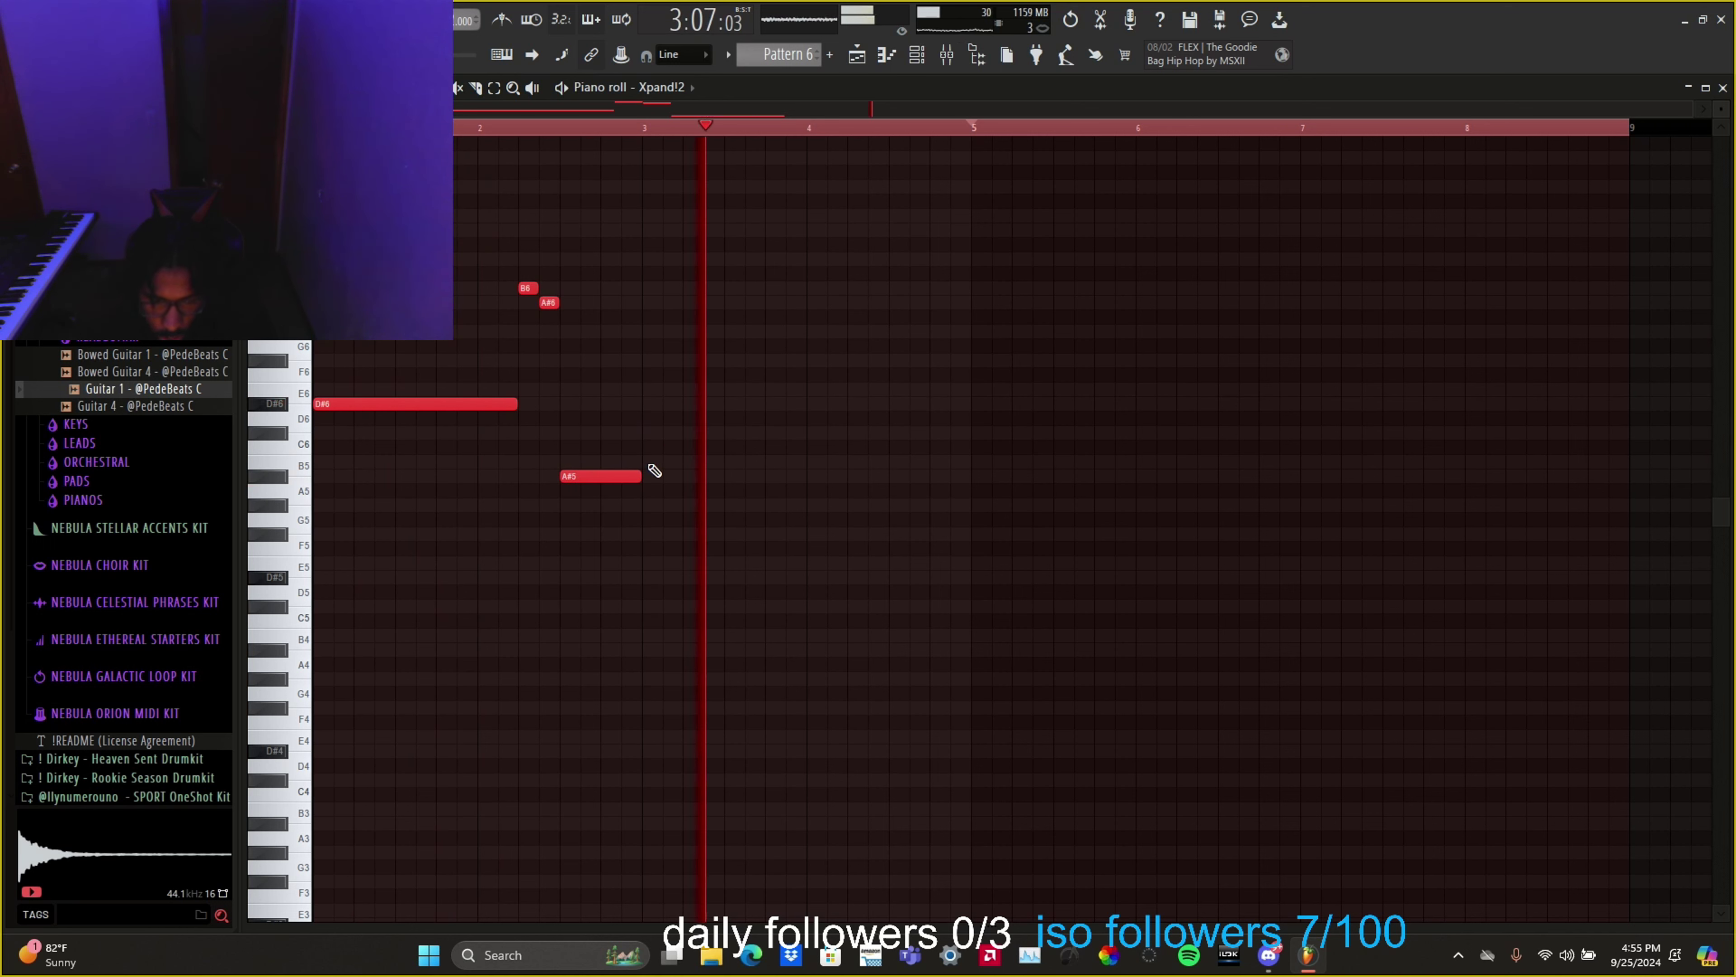
Step: Add a one-bar B5 note at bar 3 and a one-and-a-half-beat B6 note from beat 2 of bar 4
left_click(645, 463)
left_click_drag(721, 464, 805, 461)
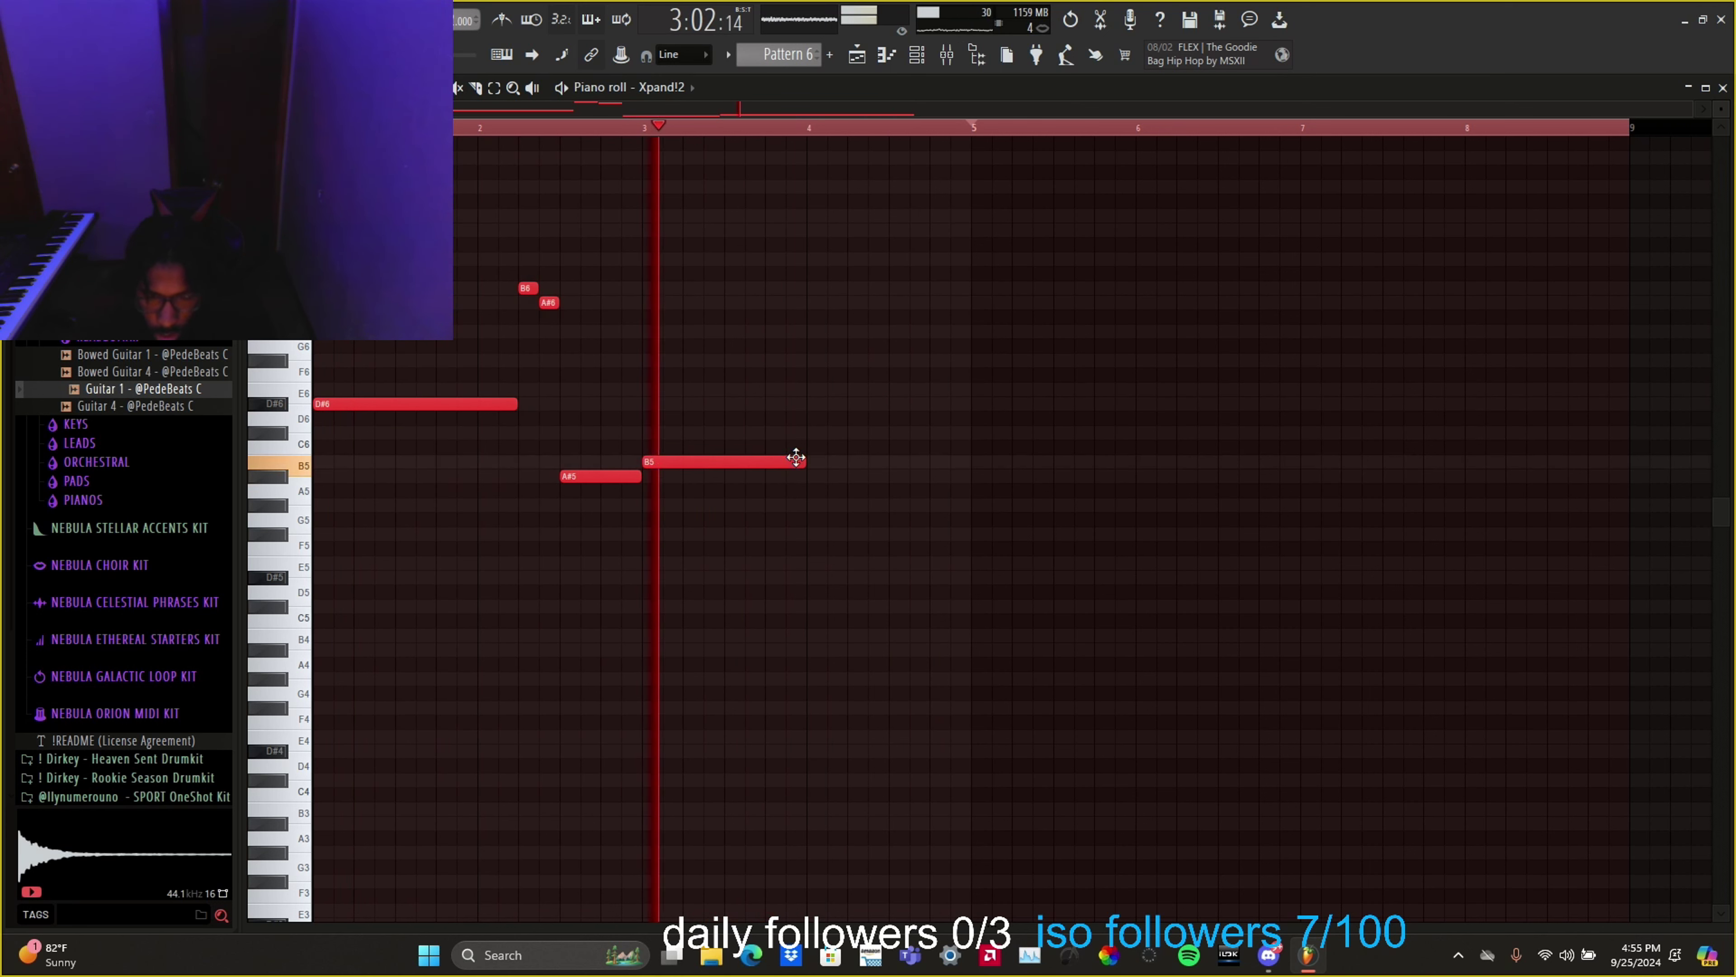
left_click(850, 289)
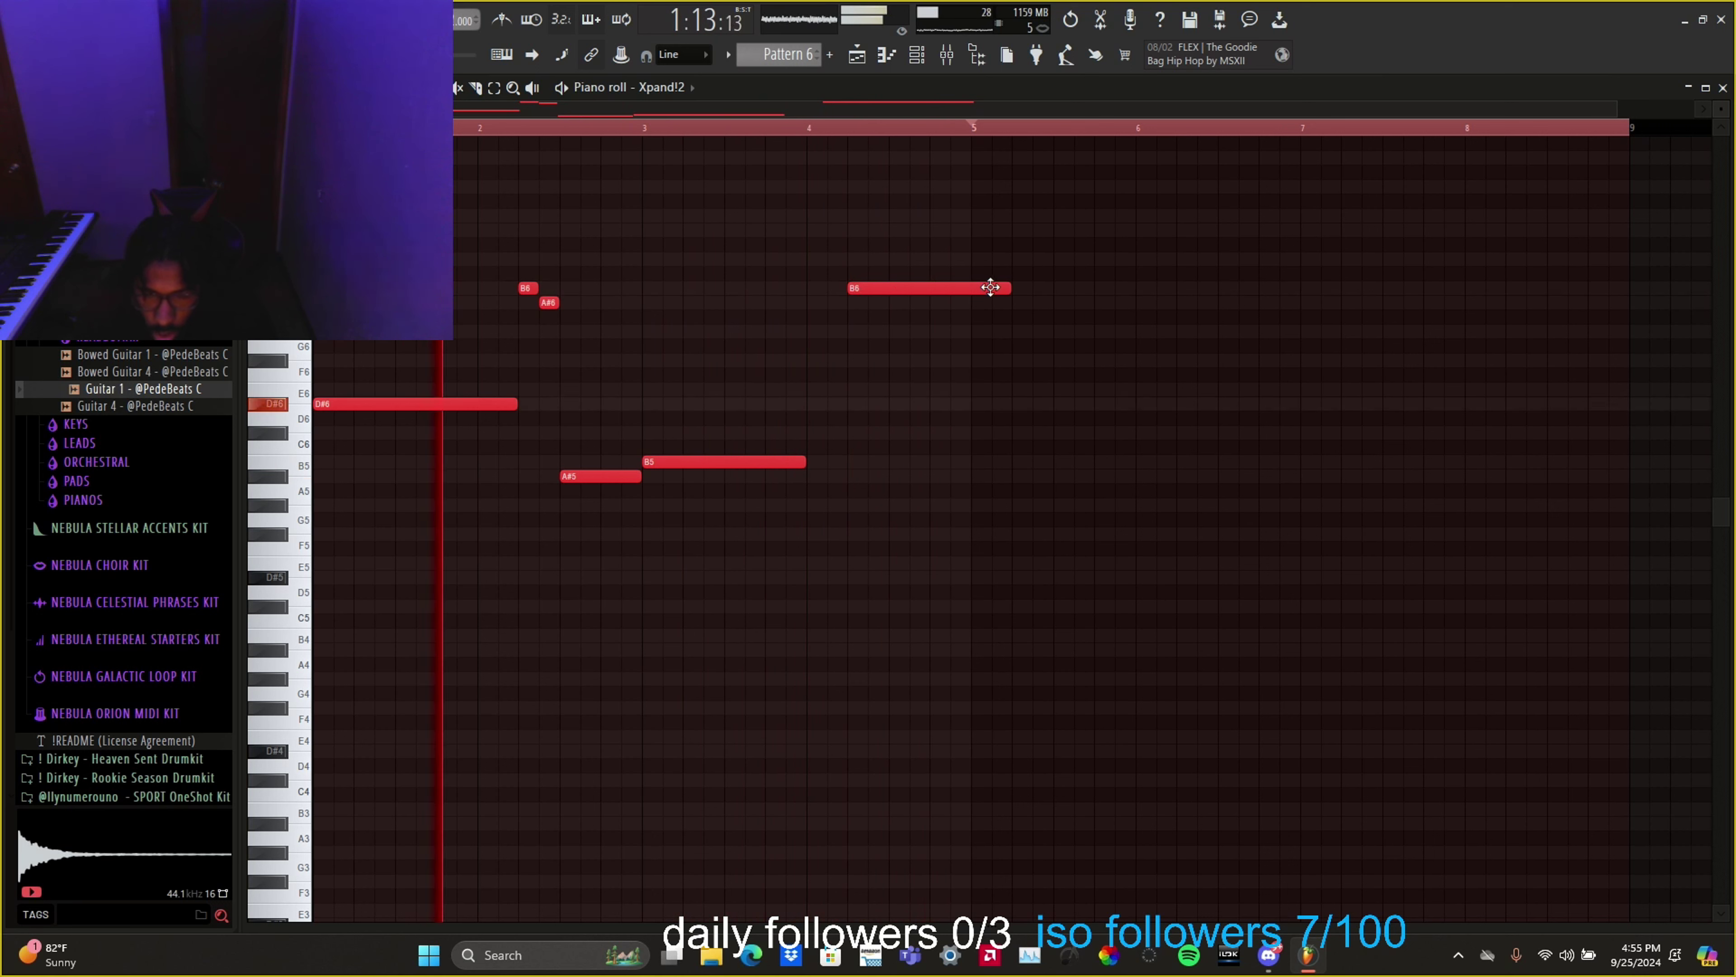
left_click_drag(1008, 290, 904, 289)
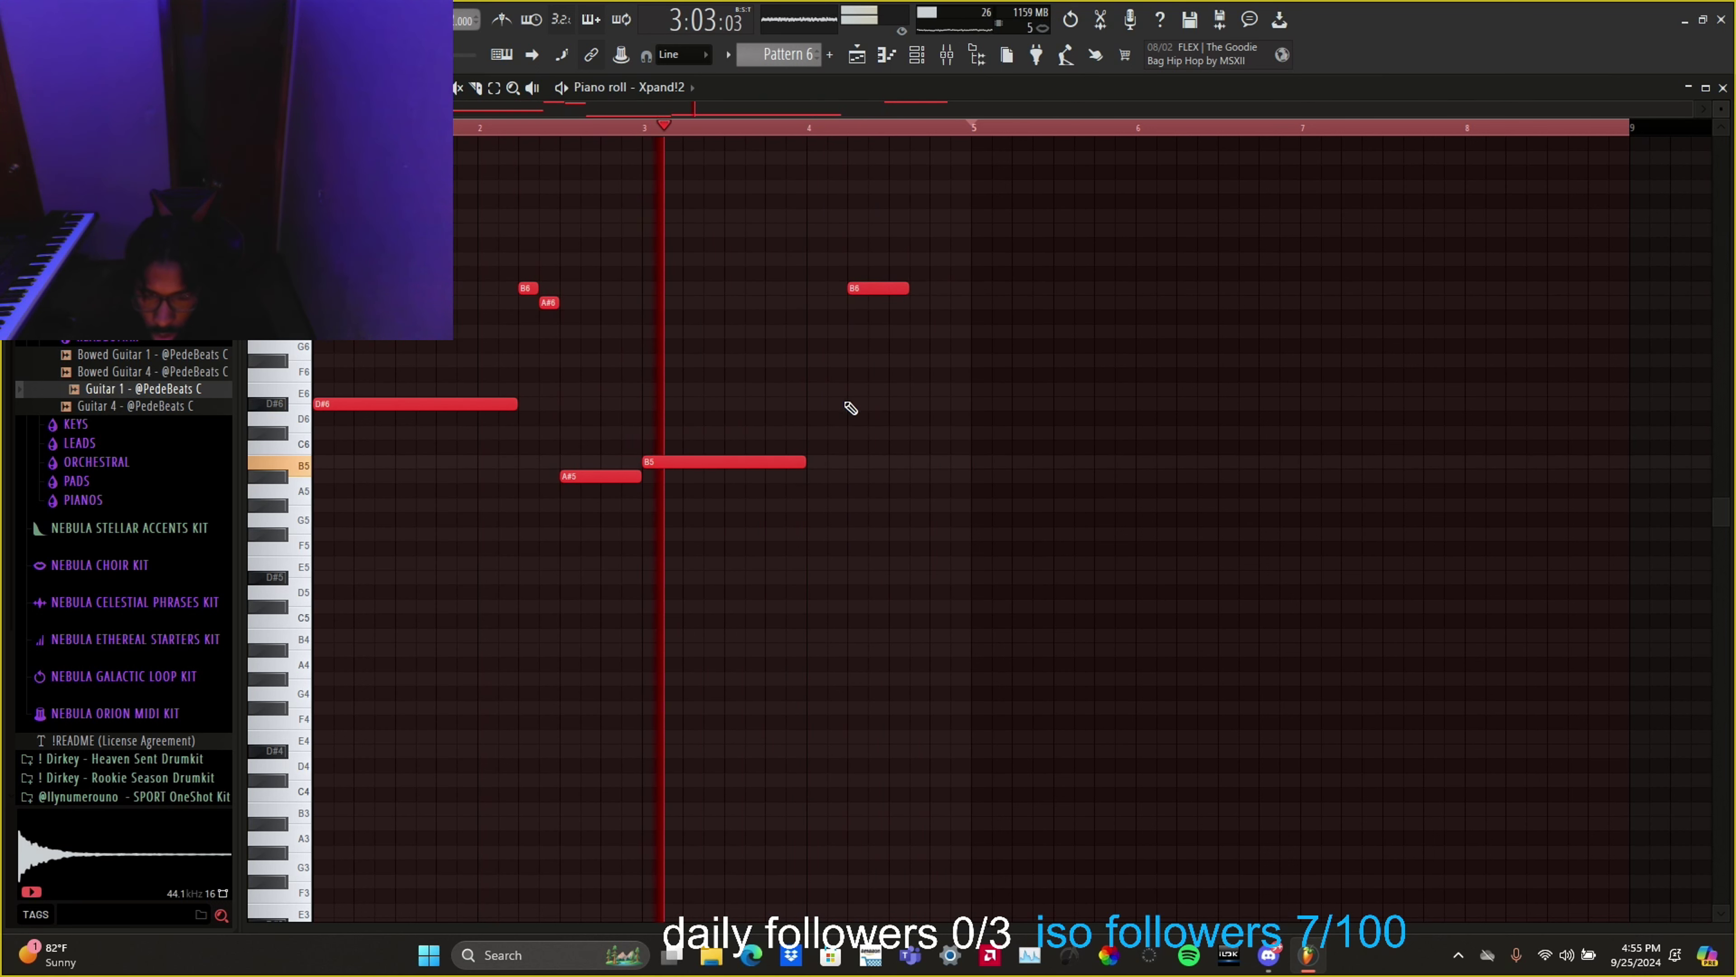
Step: Add a one-and-a-half-beat A#6 note after the B6 in bar 4 and extend the B5 note to beat 2, checking playback
left_click(913, 303)
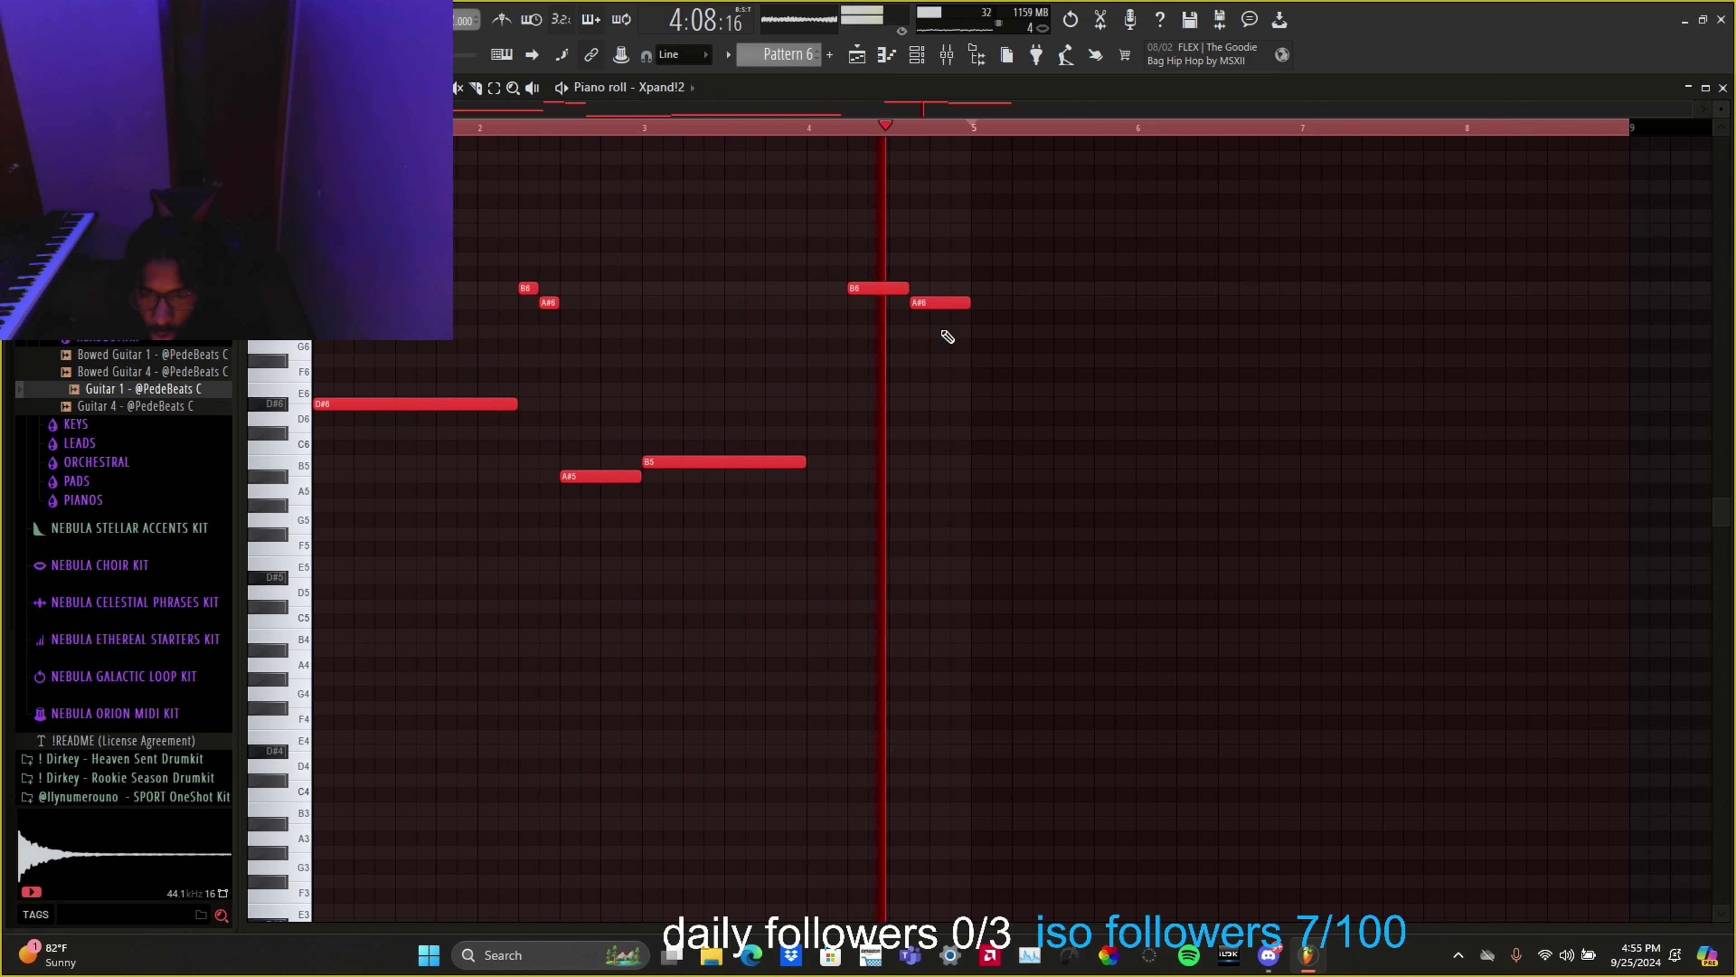
left_click_drag(802, 463, 846, 463)
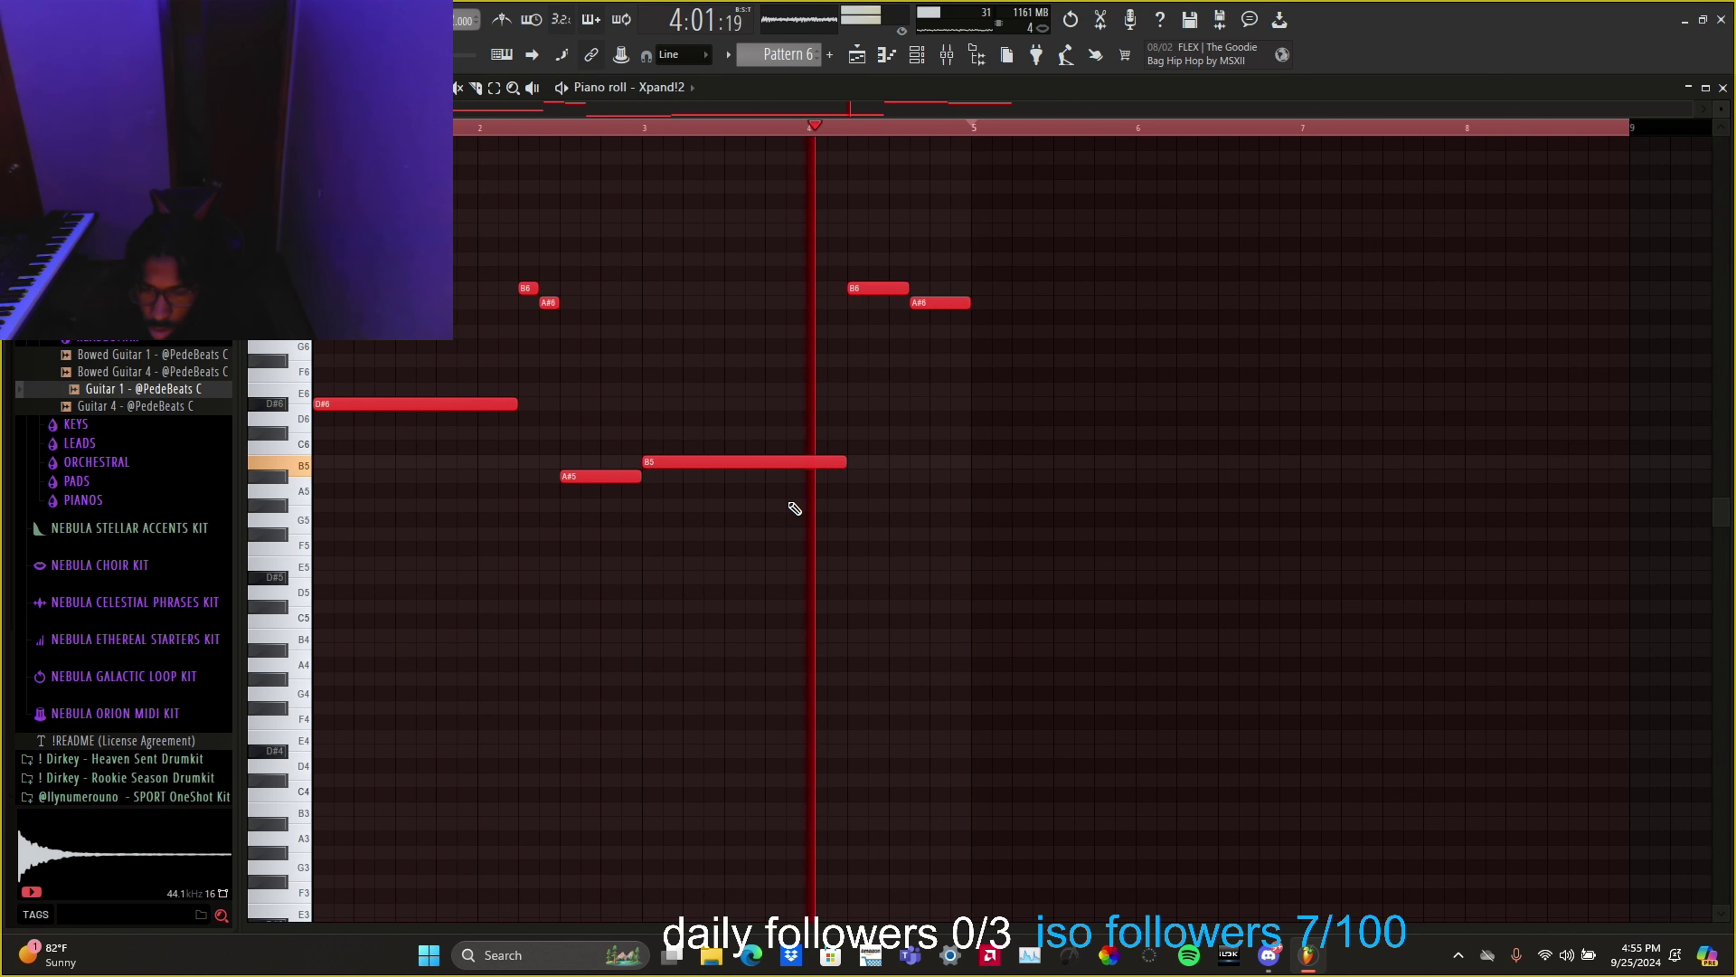
key("space")
key("space")
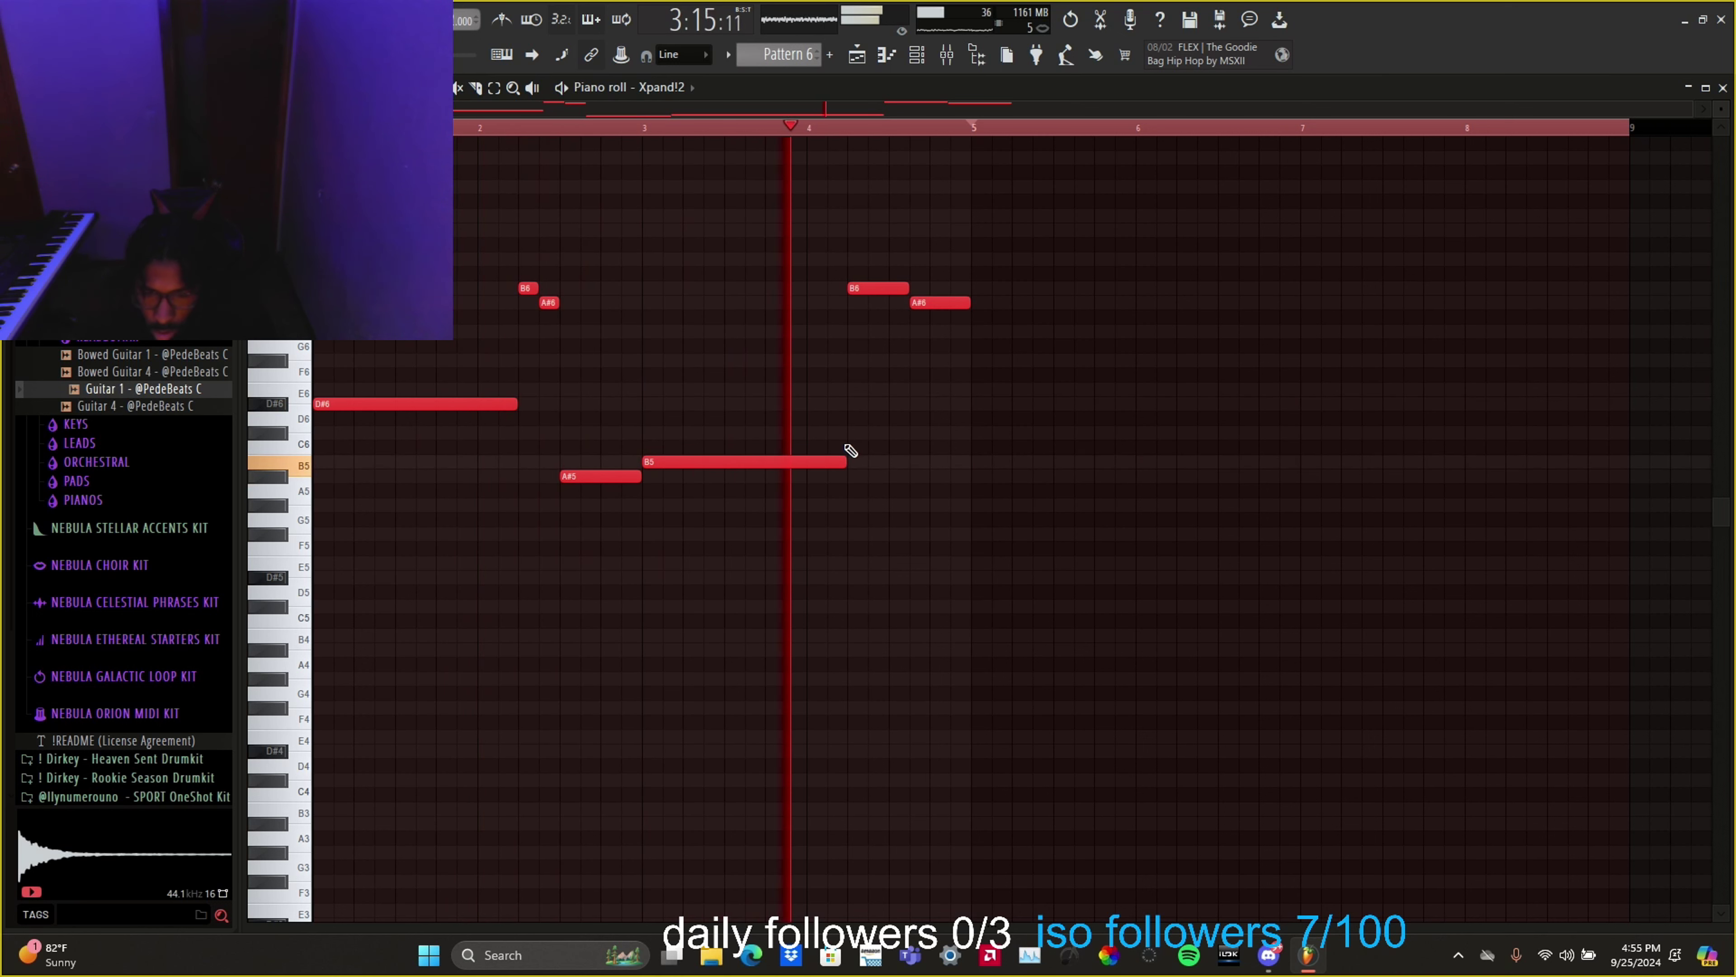
key("space")
key("space")
Step: Fill bar 4 with two-beat B6 and A#6 notes in succession and shorten the B5 note to end at bar 4
left_click_drag(874, 291, 834, 289)
left_click_drag(834, 460, 806, 459)
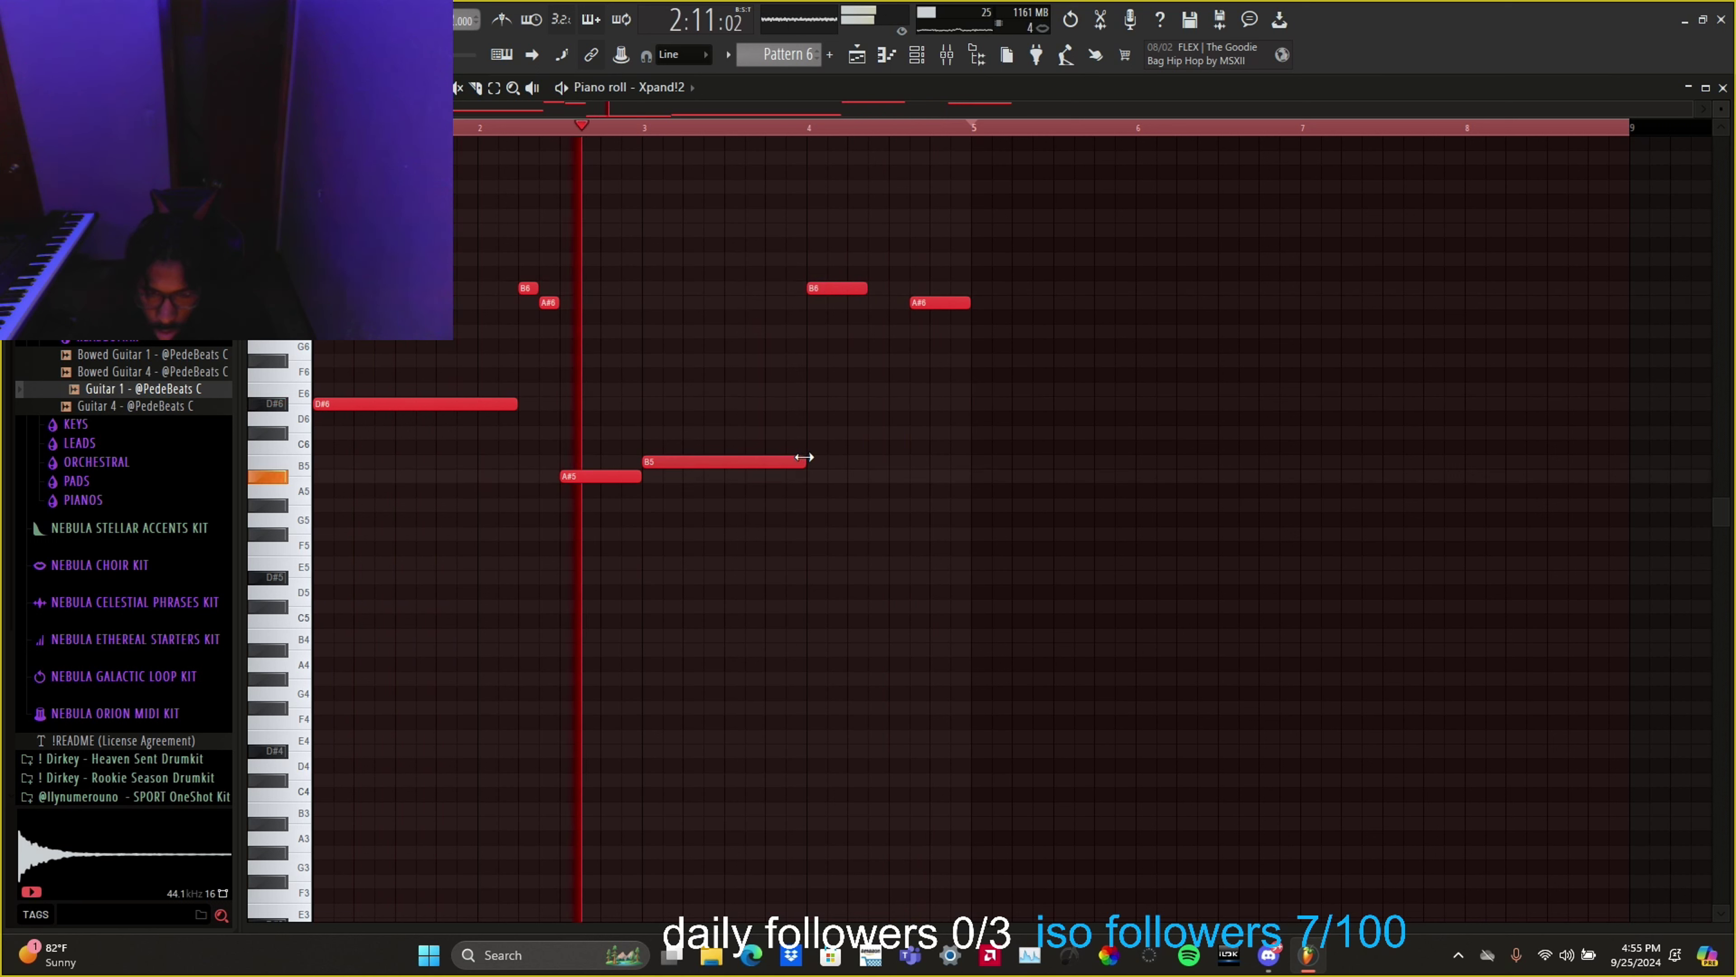
left_click_drag(928, 302, 888, 288)
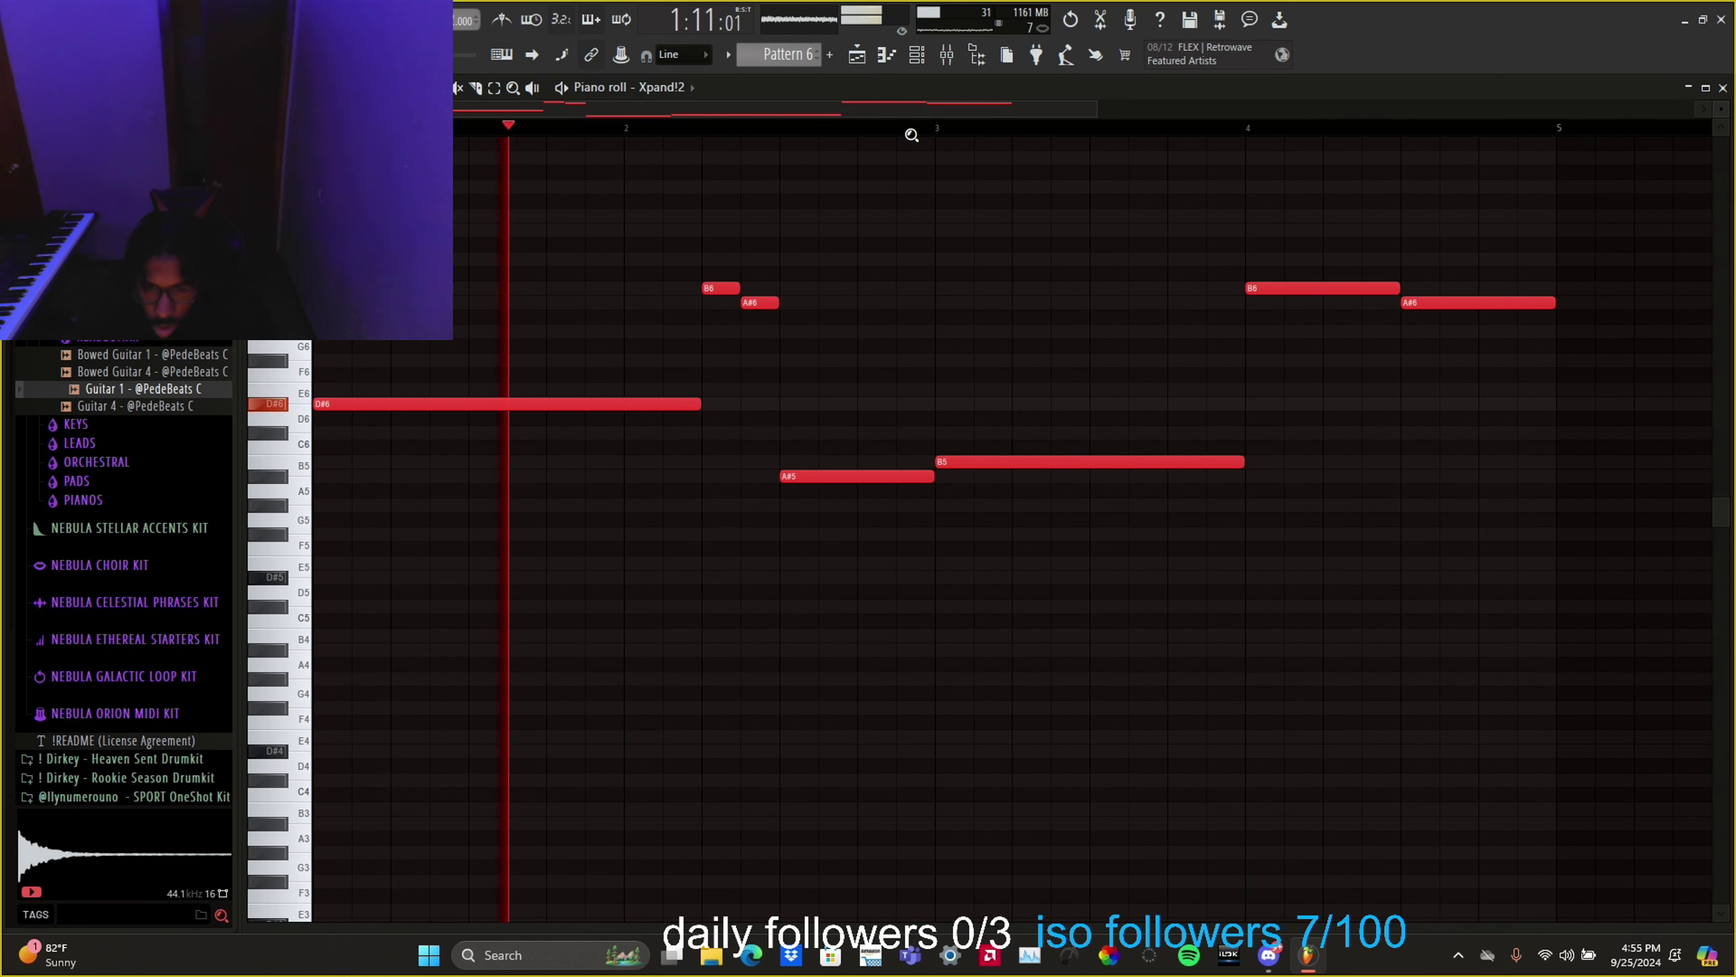
Step: Select the four-bar melody and duplicate it into bars 5 to 8
left_click_drag(977, 135, 566, 150)
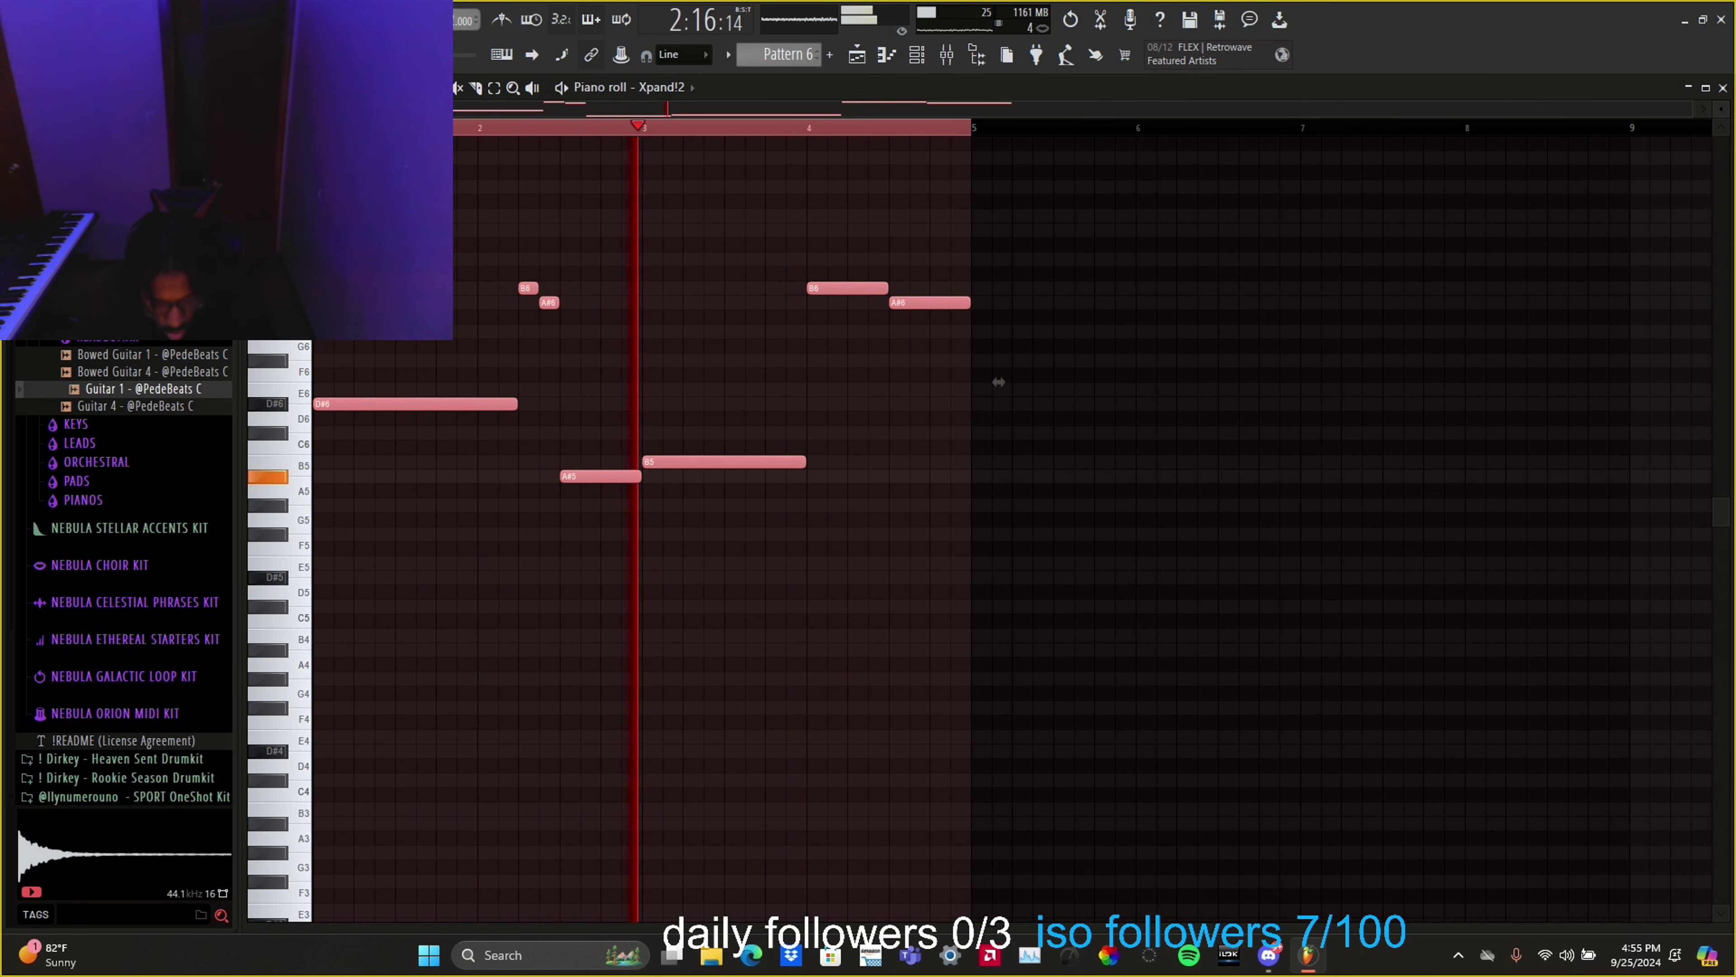
key("ctrl+b")
left_click(1074, 213)
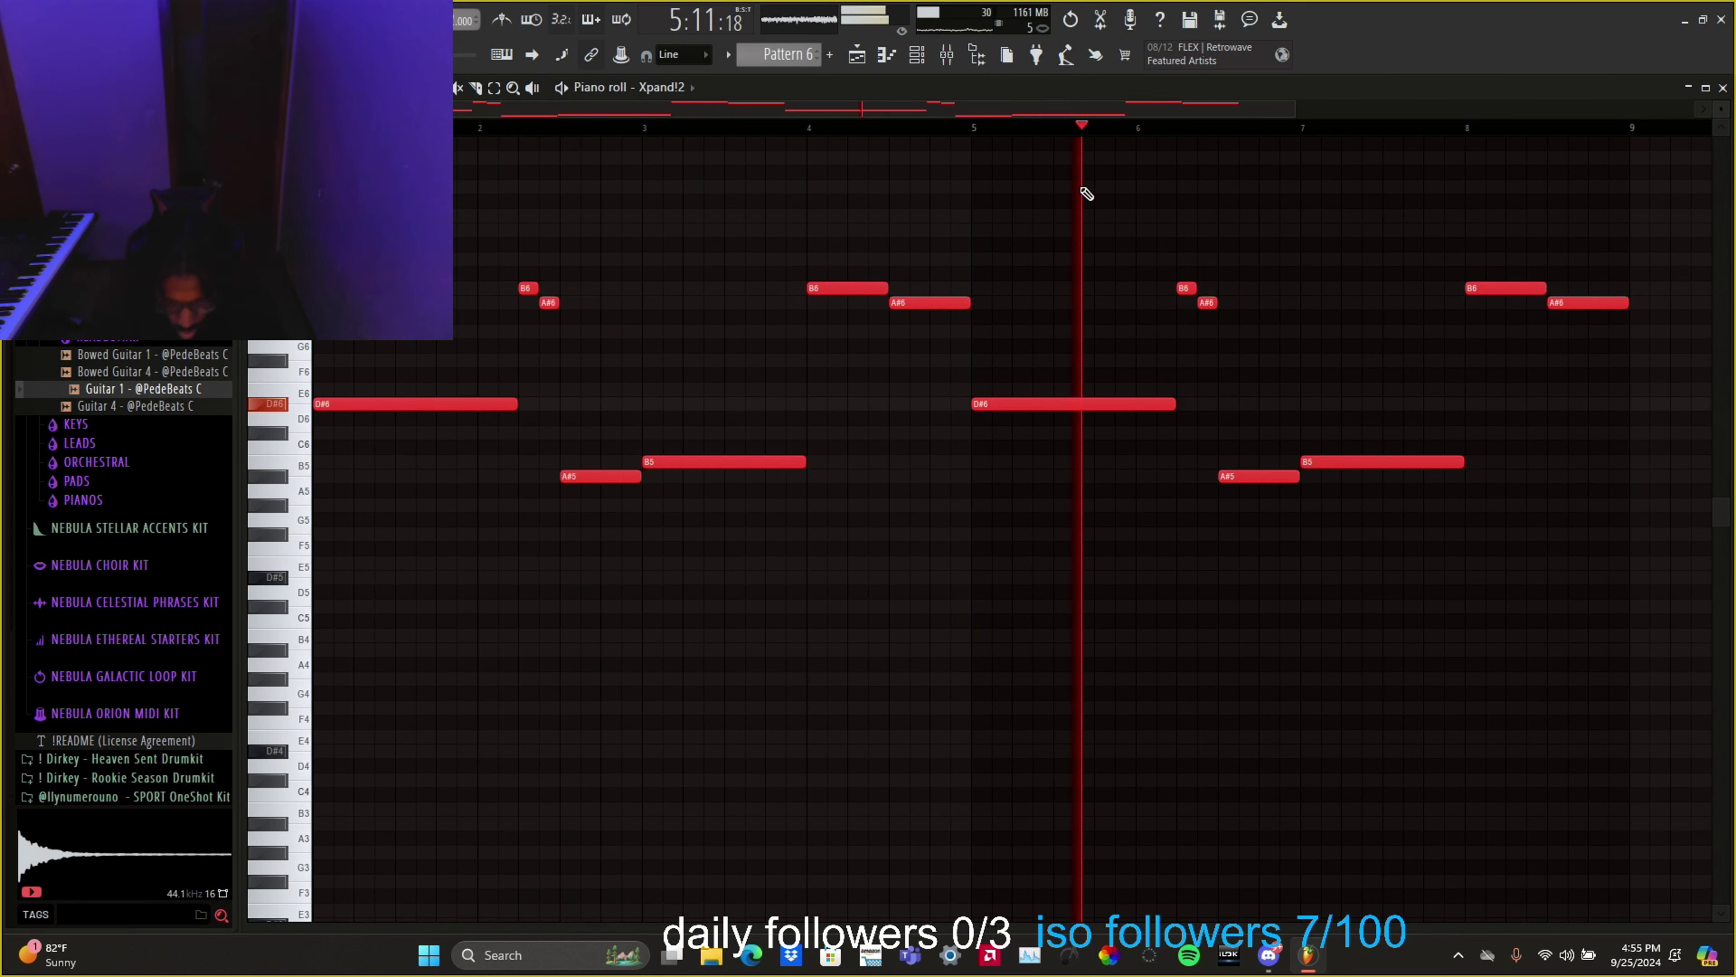
Step: Transpose all the notes down one octave and layer a copy of them one octave higher
key("ctrl+Down")
key("ctrl+a")
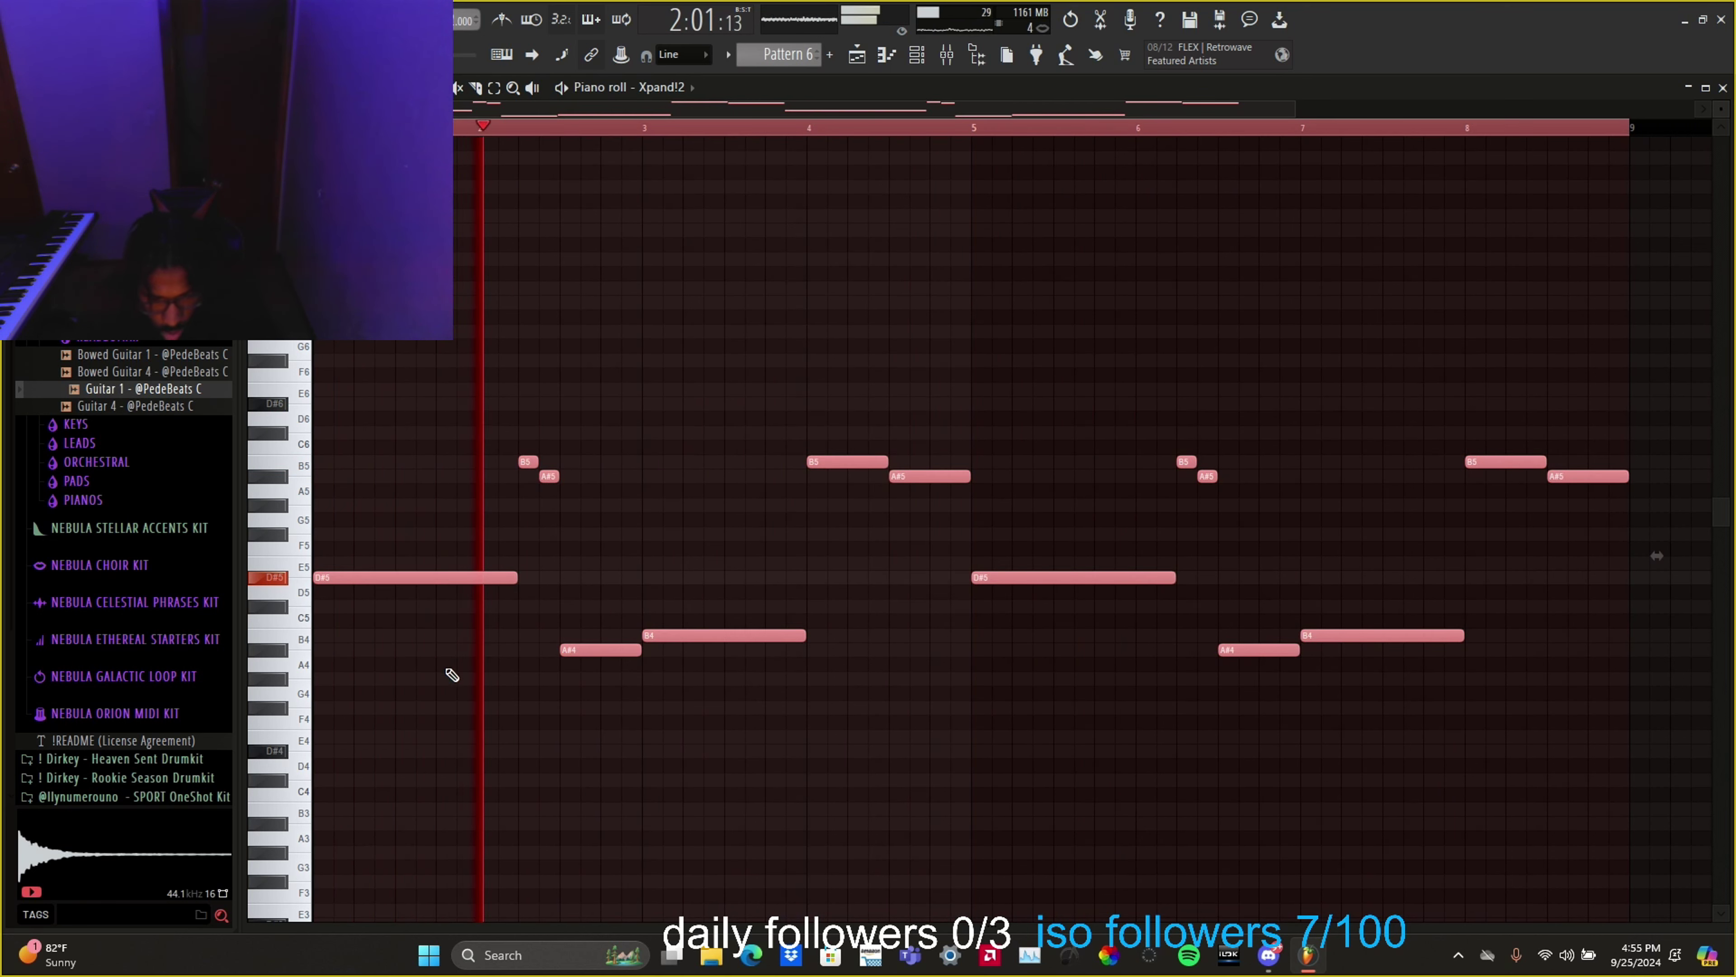
left_click_drag(457, 577, 467, 579)
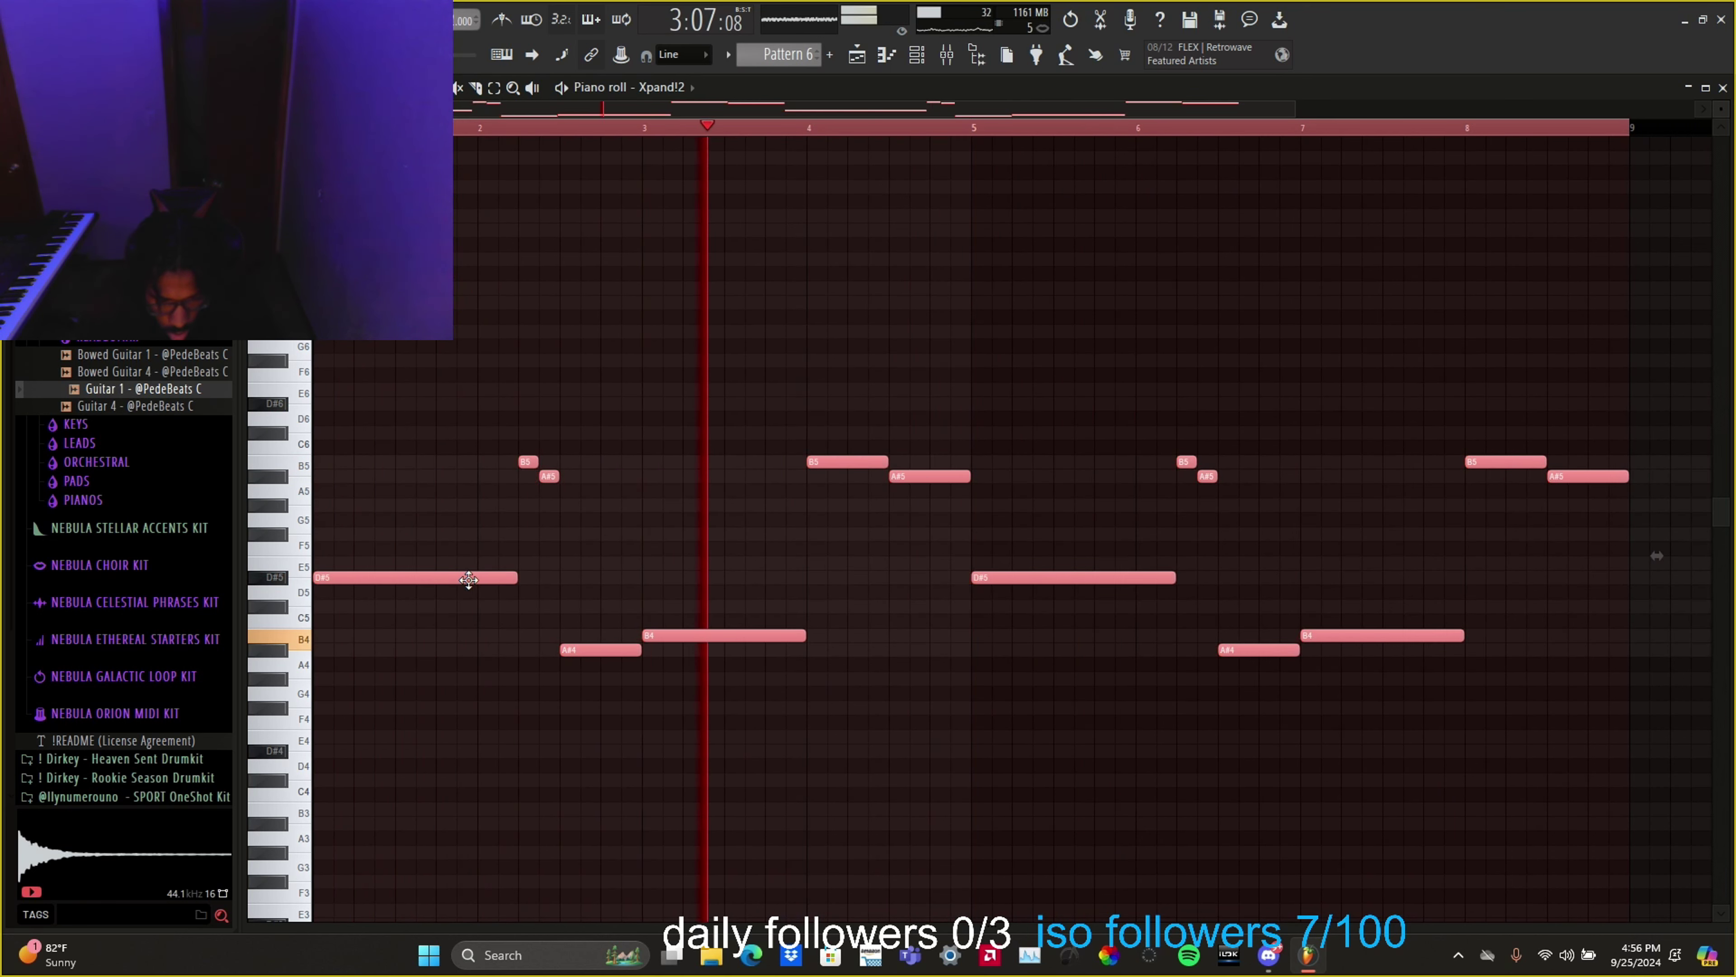
key("ctrl+Up")
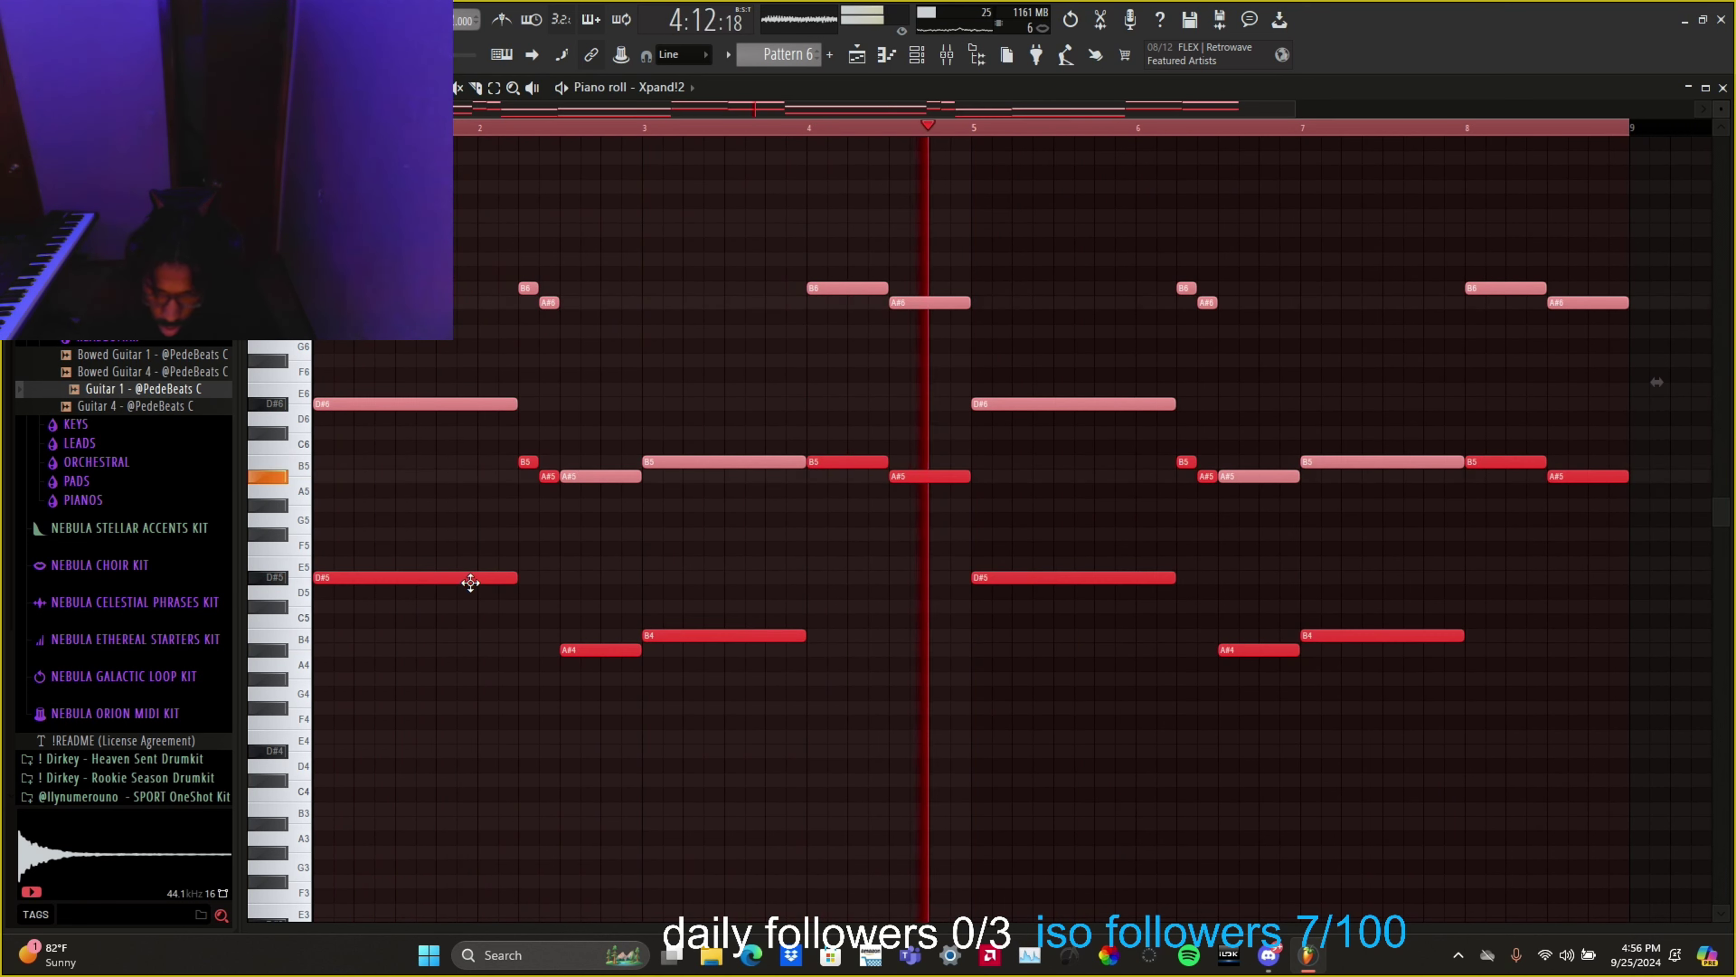
left_click(751, 575)
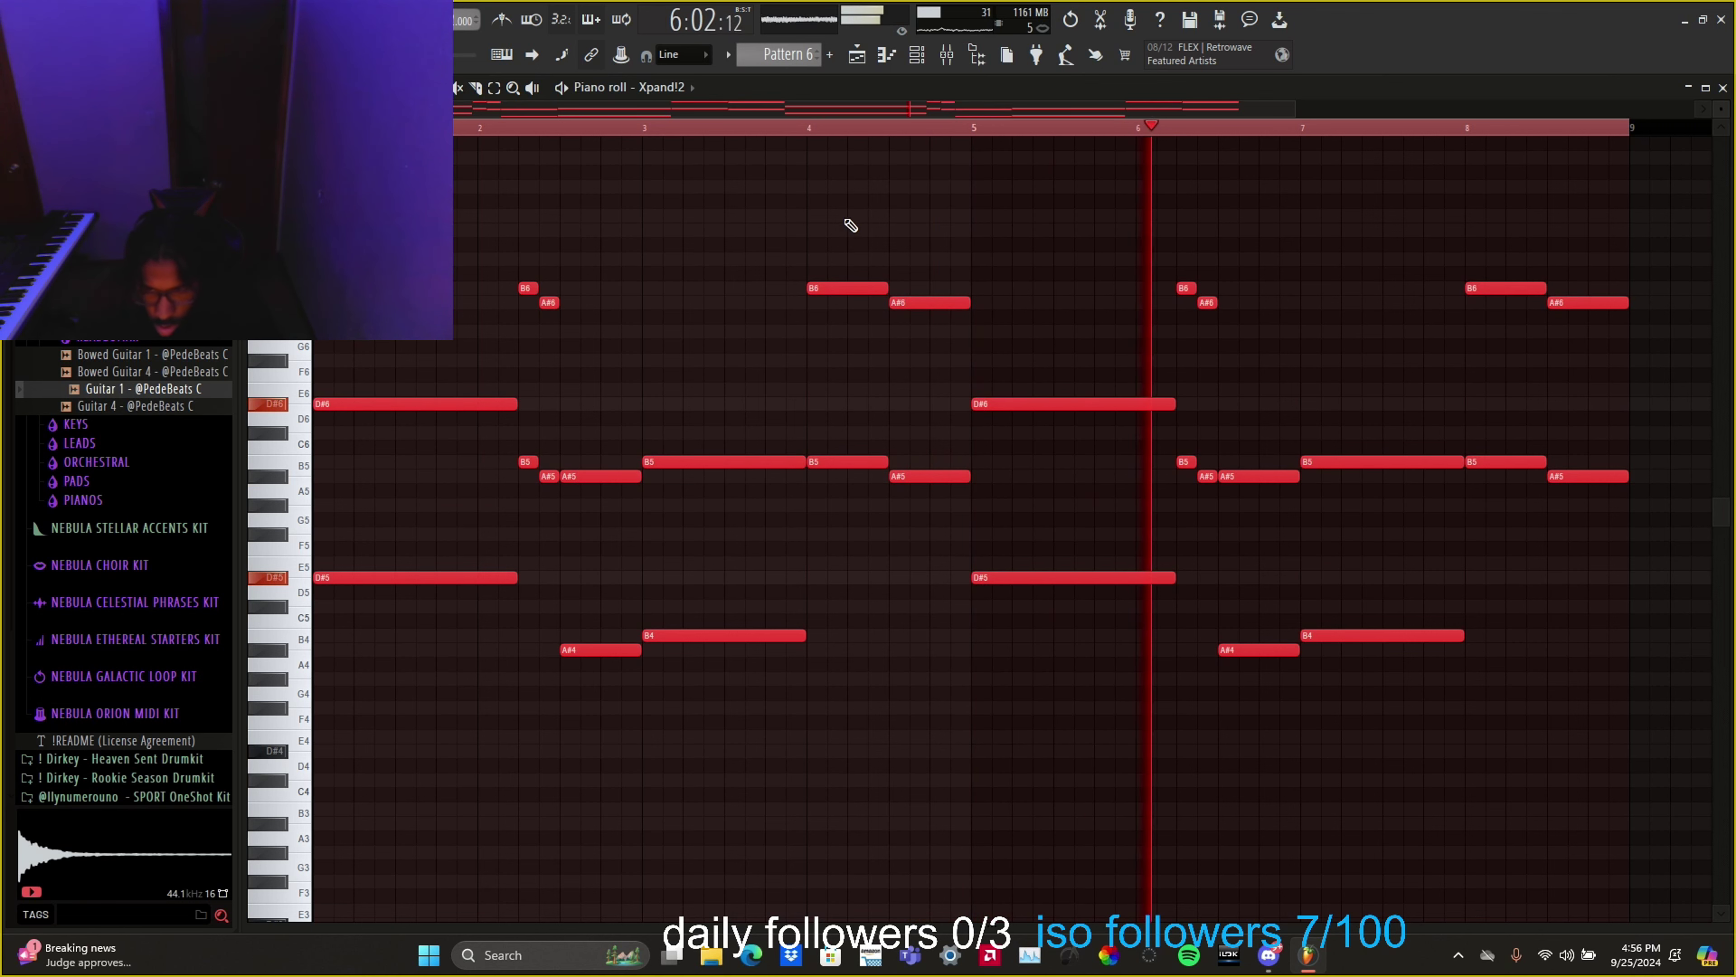
Step: Show the playlist and mixer, and route the Xpand!2 channel to mixer insert 4
key("F5")
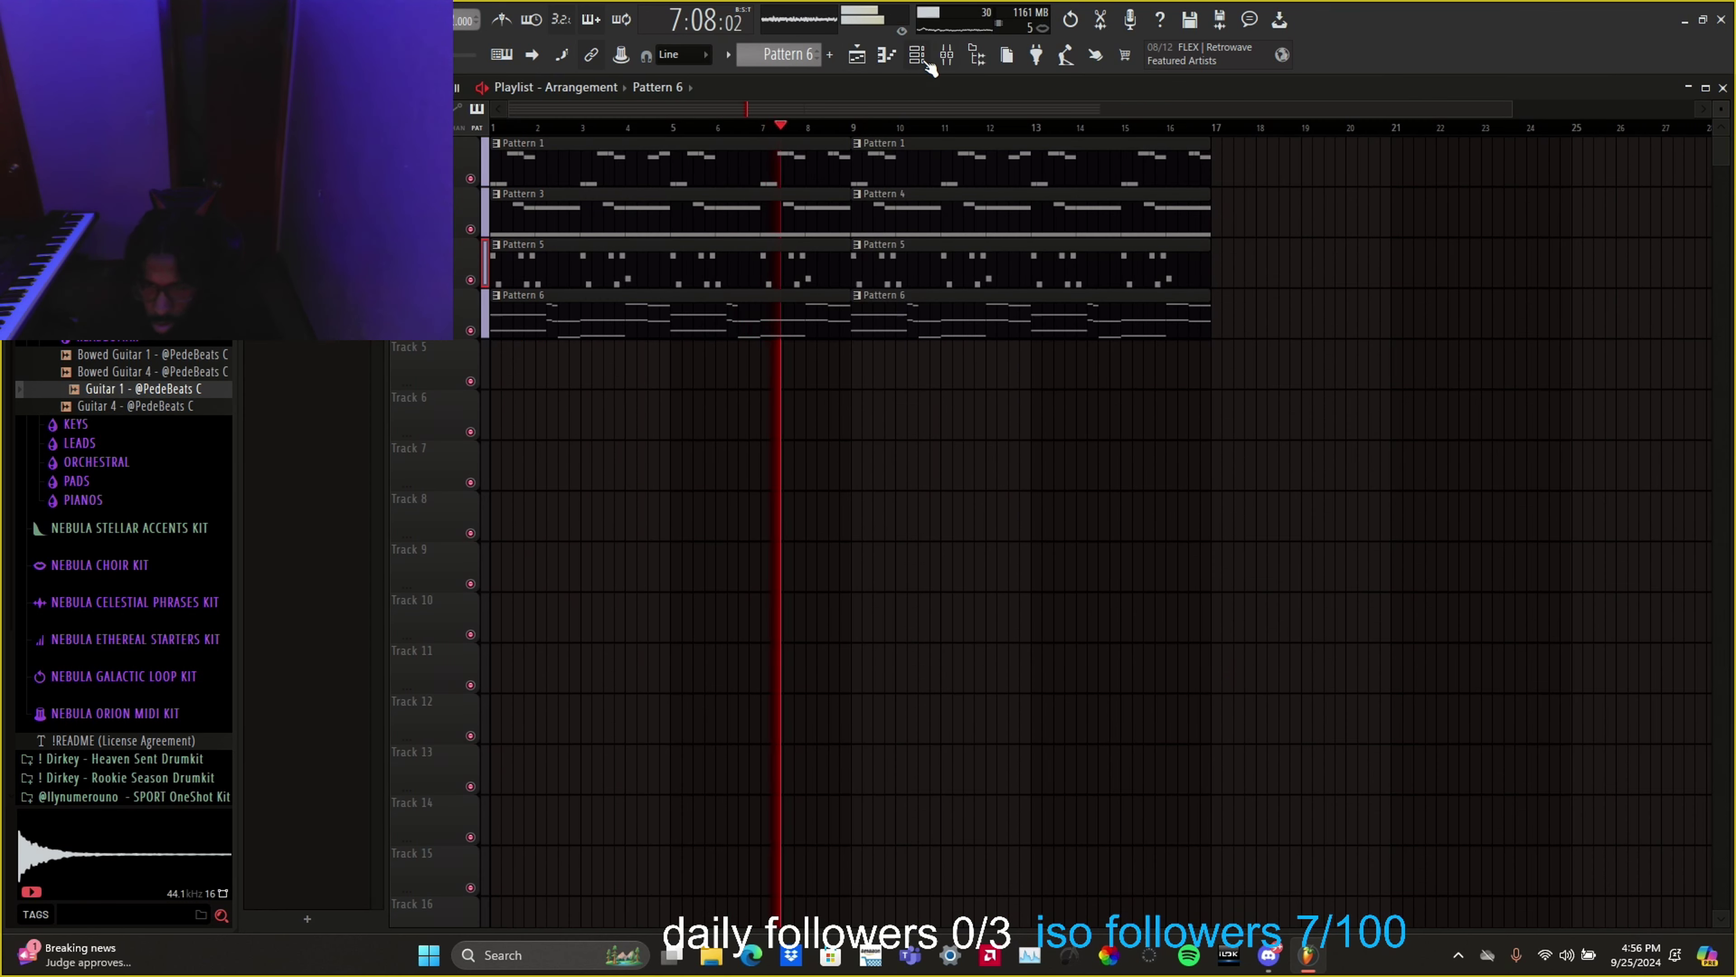
left_click(916, 54)
left_click(917, 54)
left_click(947, 54)
right_click(649, 462)
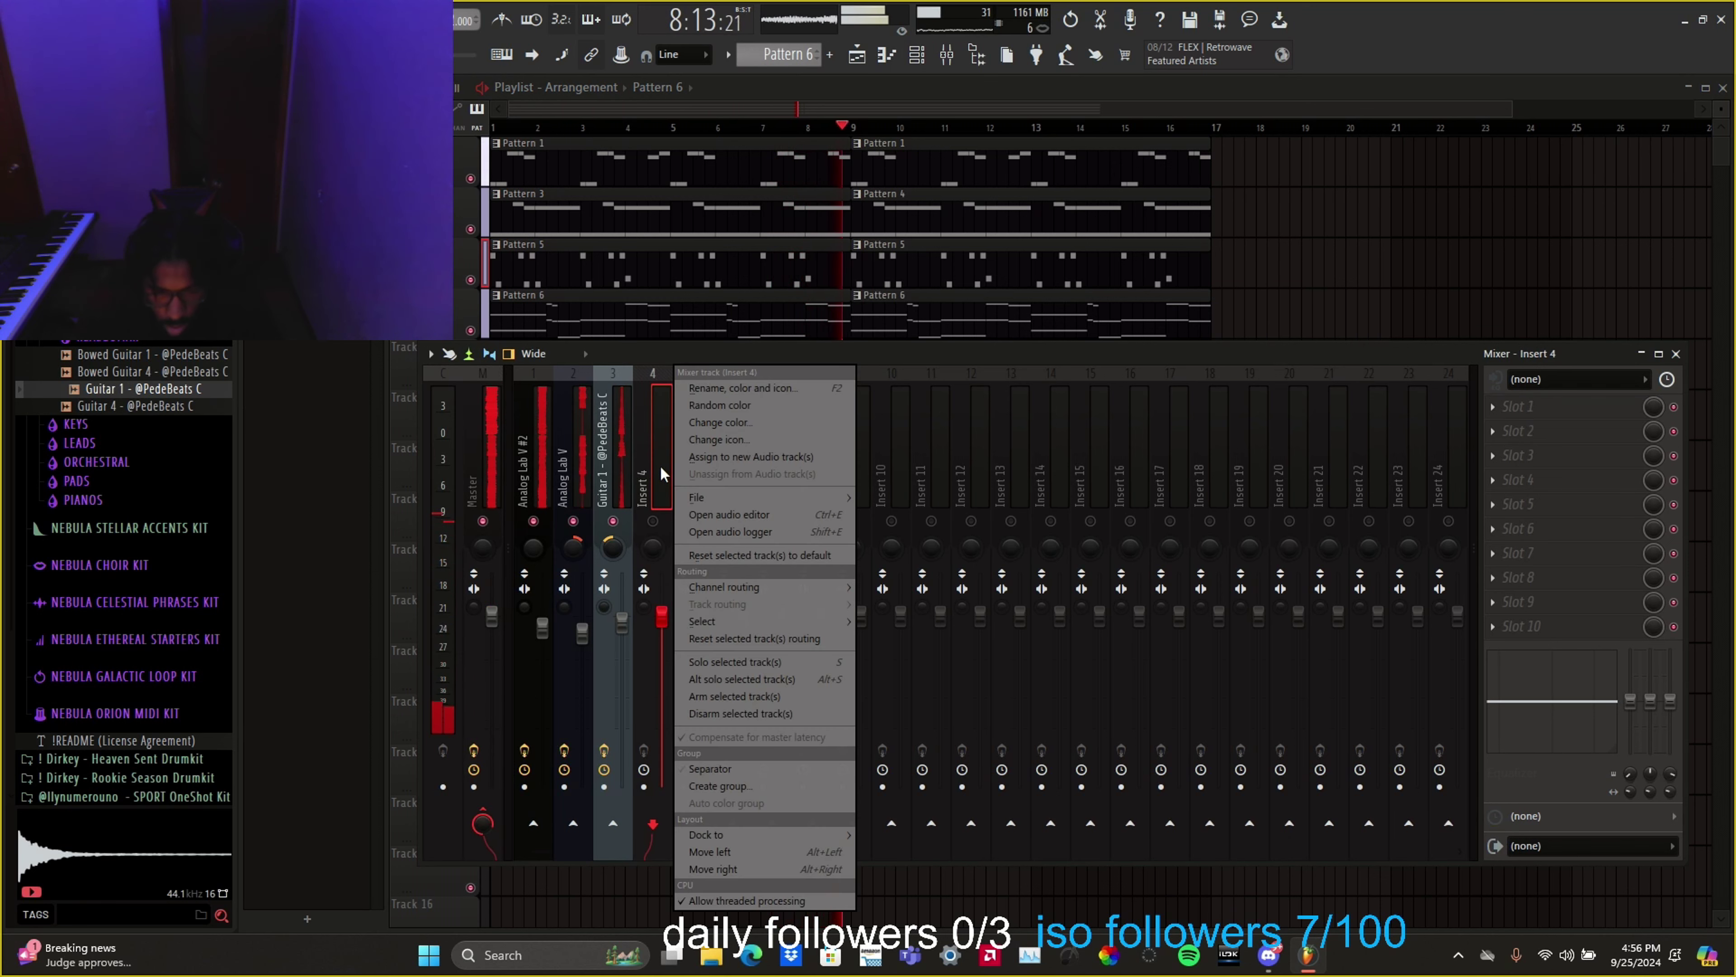
left_click(998, 587)
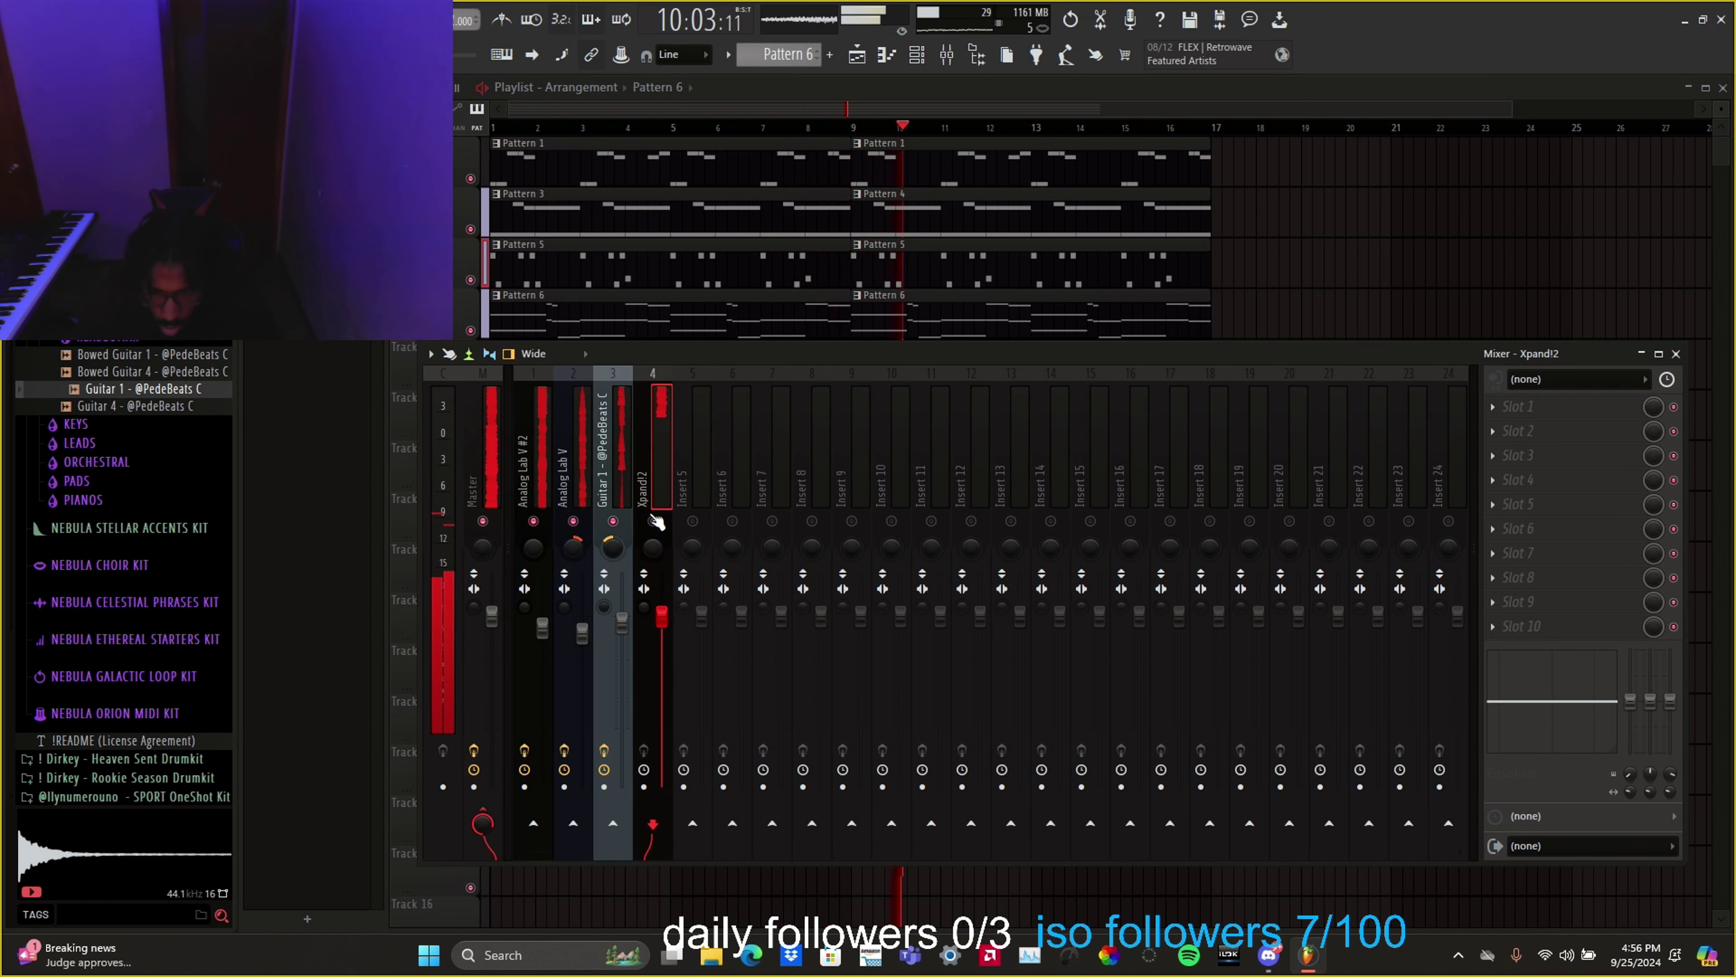
Step: Add Fruity Parametric EQ 2 to the Xpand!2 track with the 20Hz + 18kHz cut preset and lower its high cut
left_click(1584, 409)
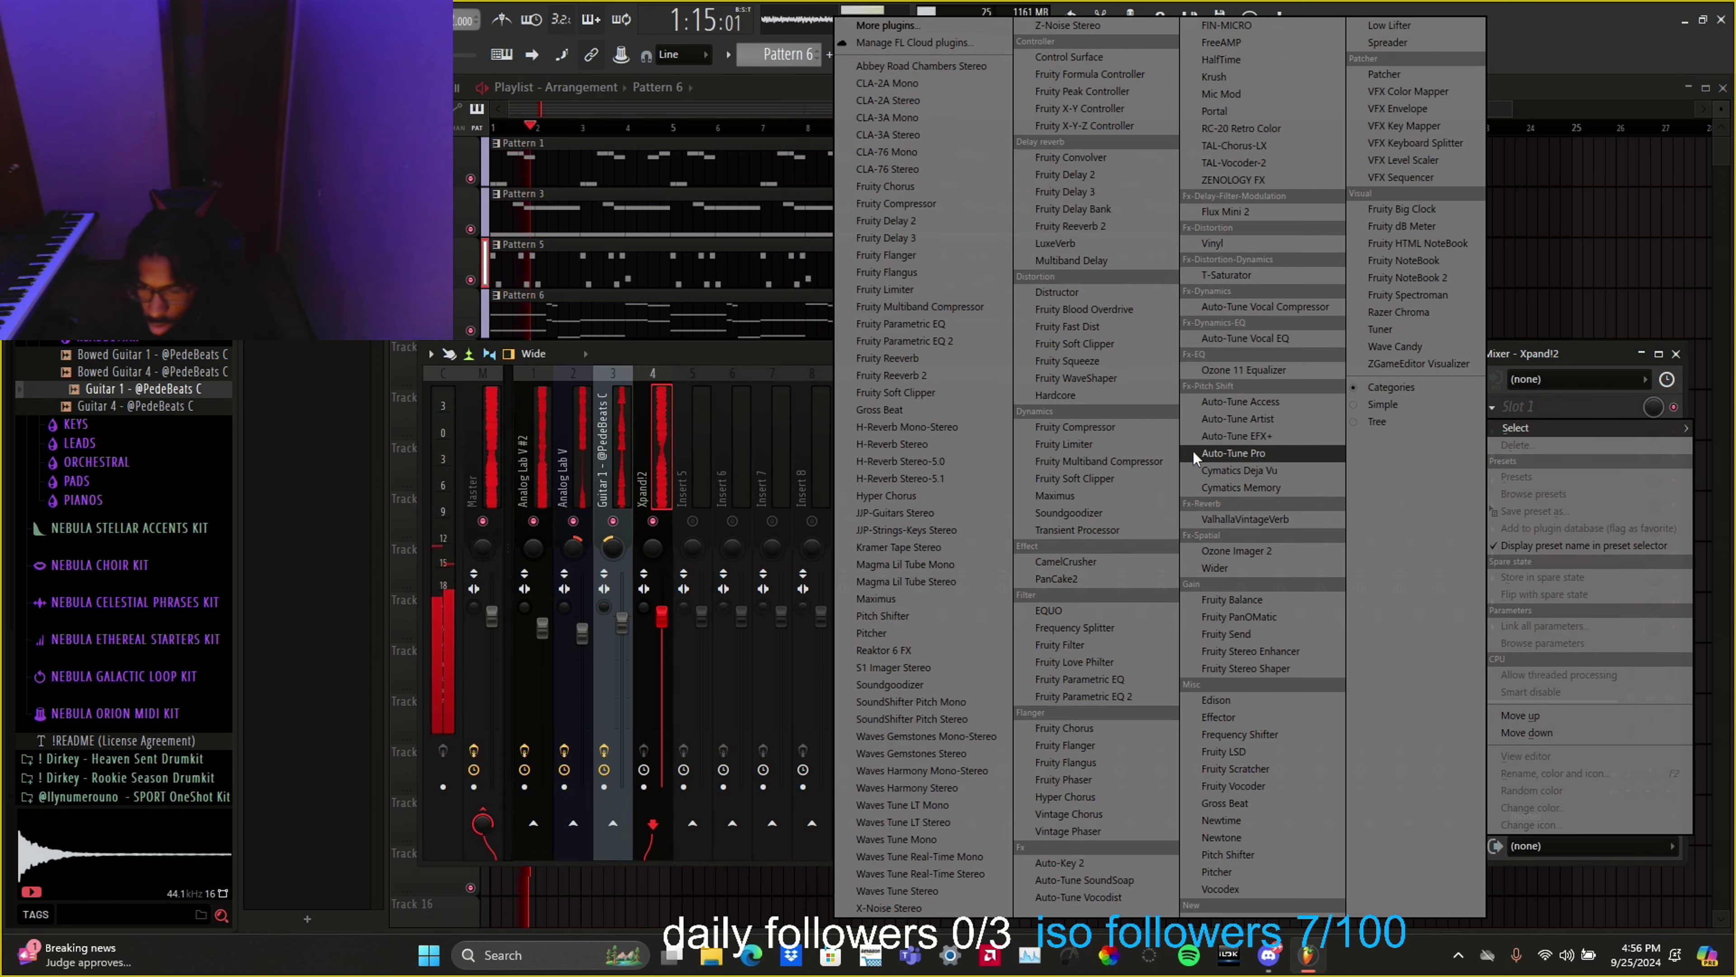
left_click(1156, 695)
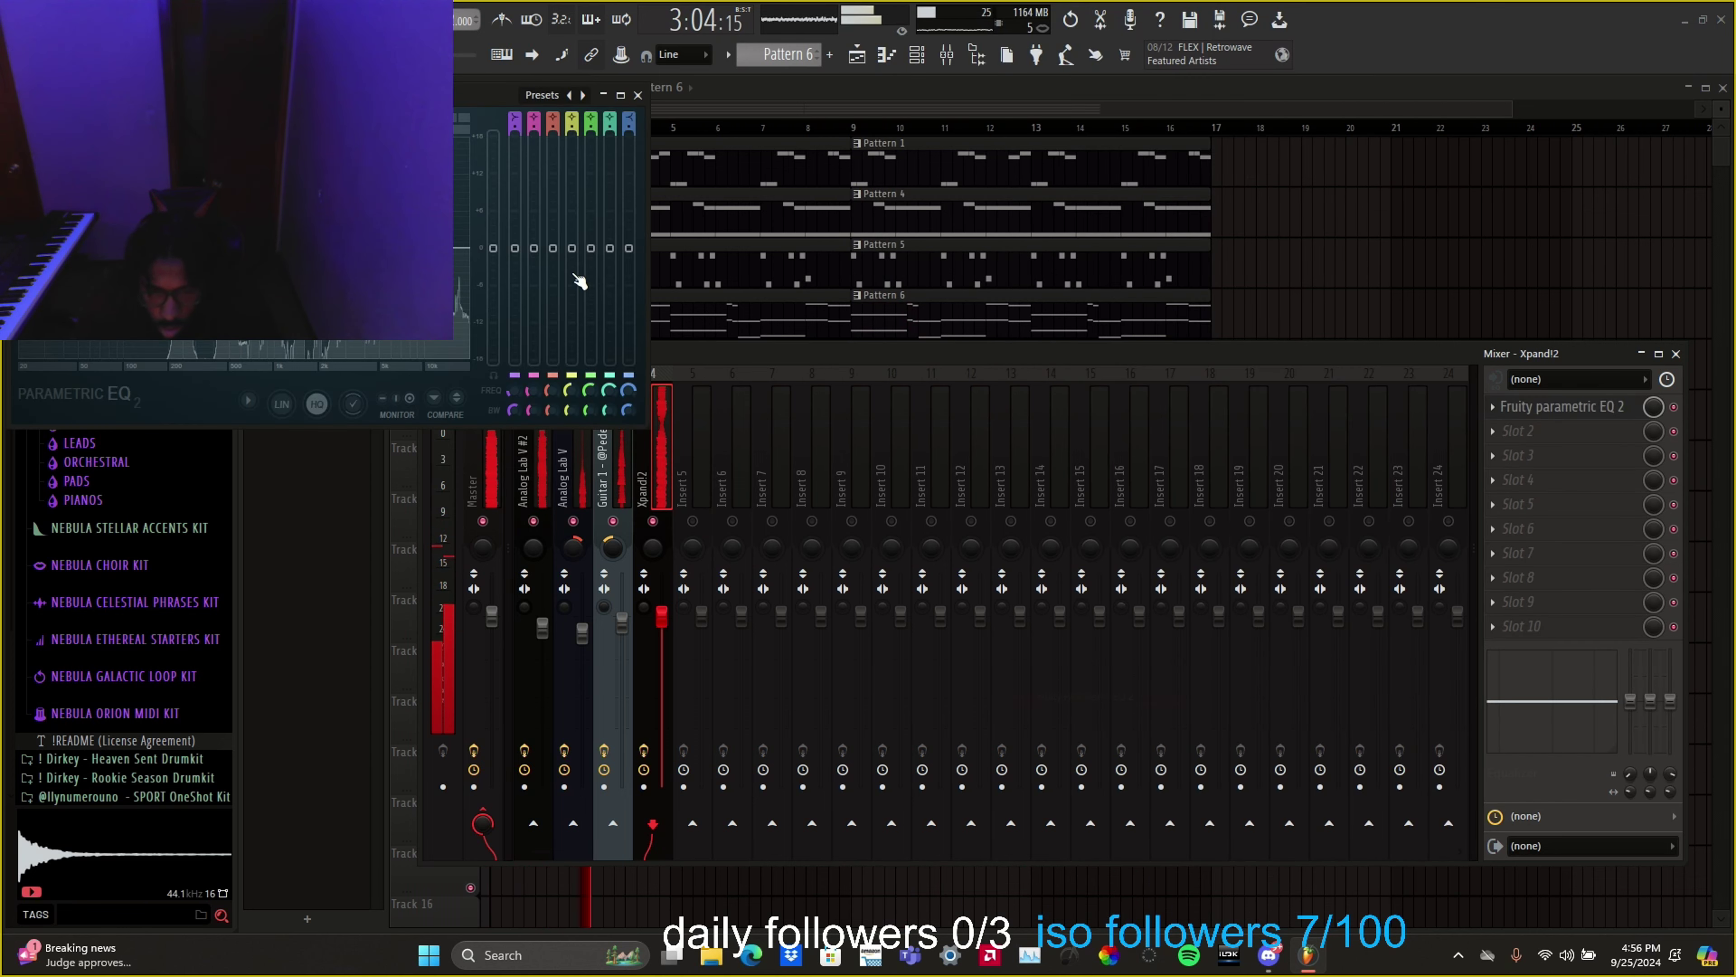
left_click(543, 96)
left_click(574, 192)
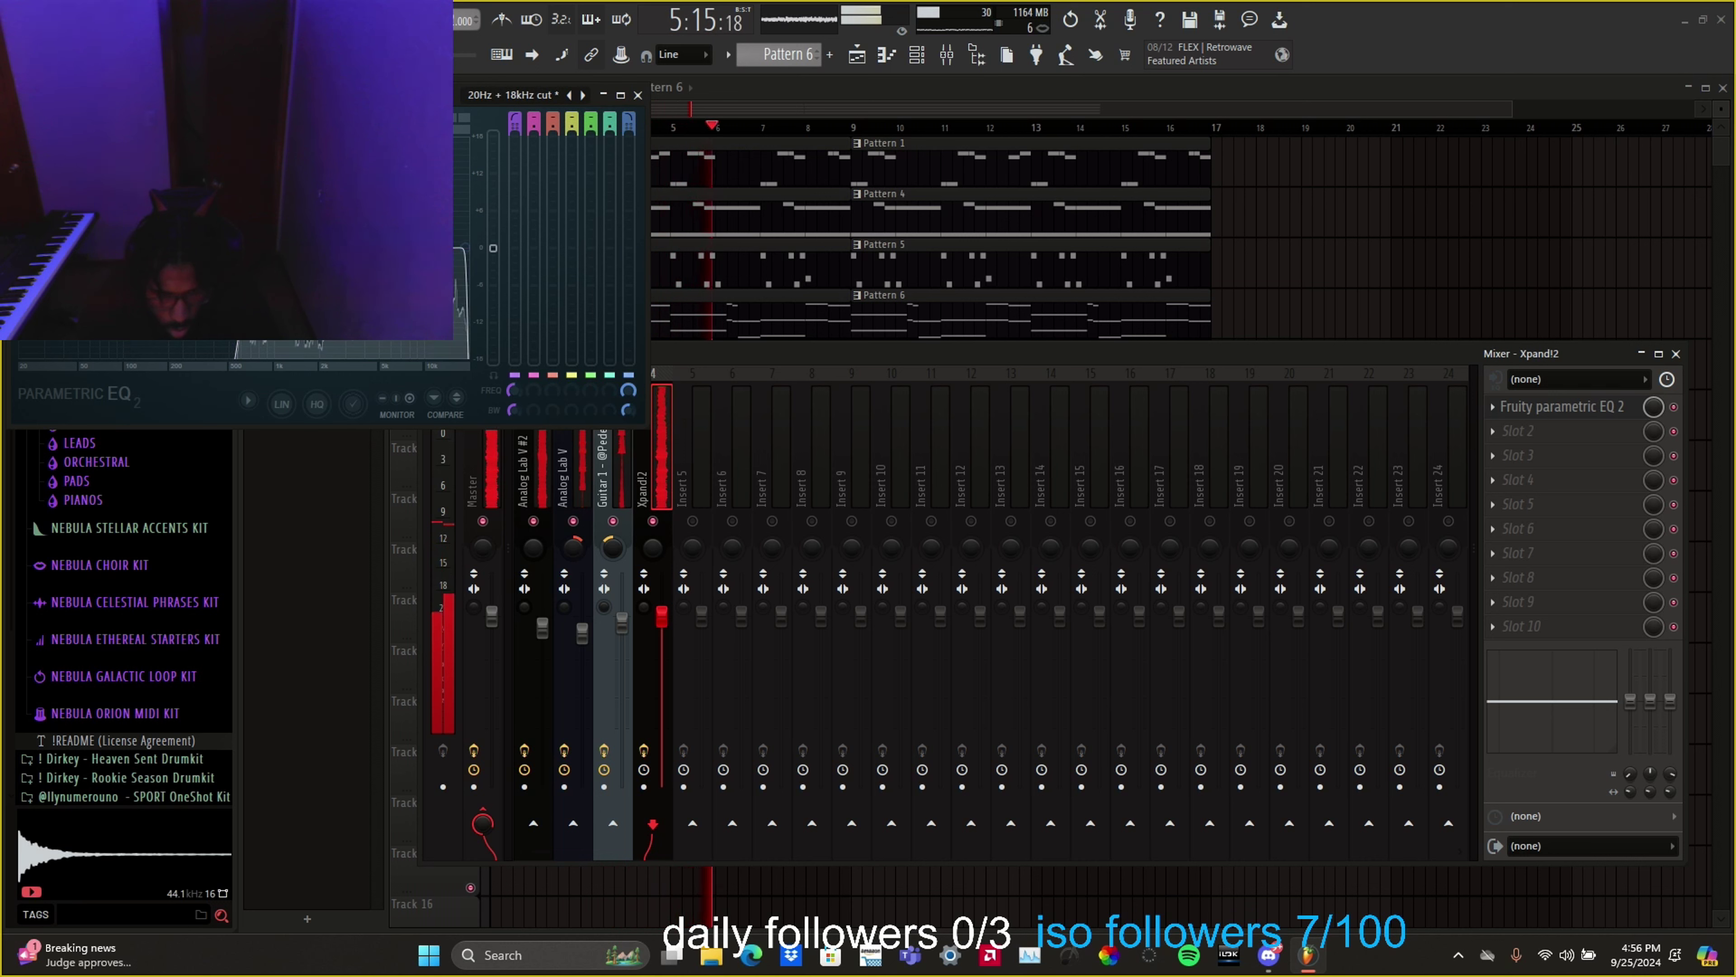
mouse_move(473, 250)
left_mouse_down()
mouse_move(443, 248)
mouse_move(462, 248)
left_mouse_up()
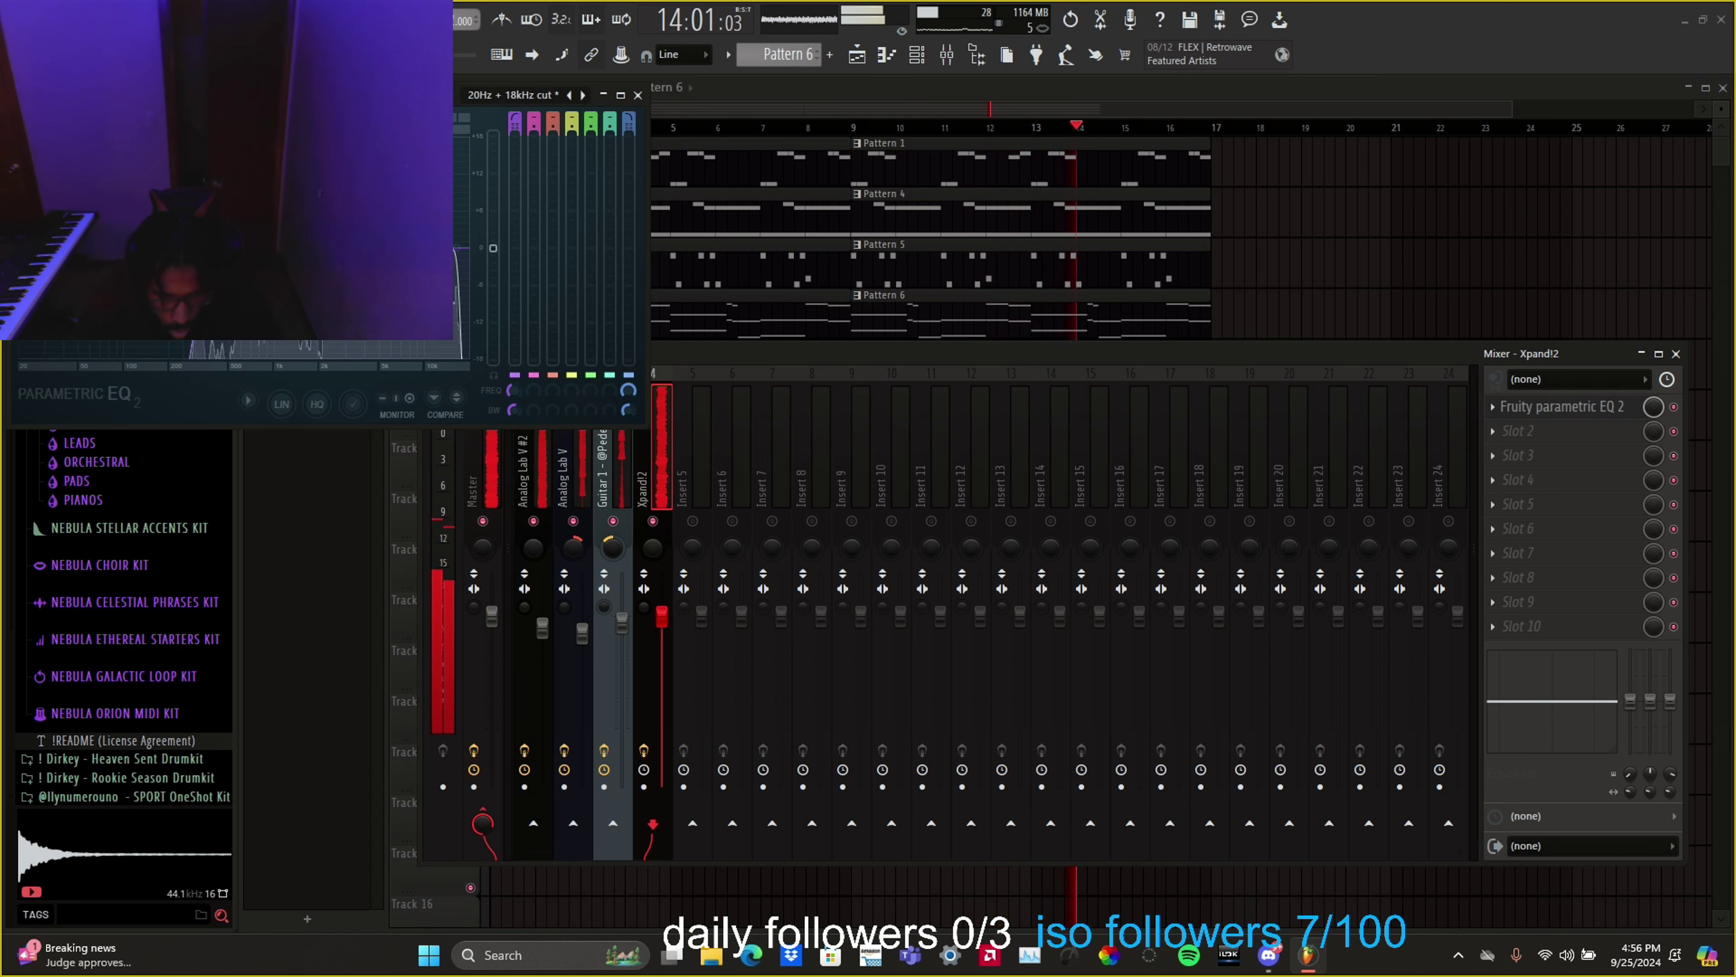
left_click(638, 96)
Step: Add a second Fruity Parametric EQ 2, cutting bands 4 to 6 and slightly boosting band 3, and raise the first EQ's main level
left_click(1565, 430)
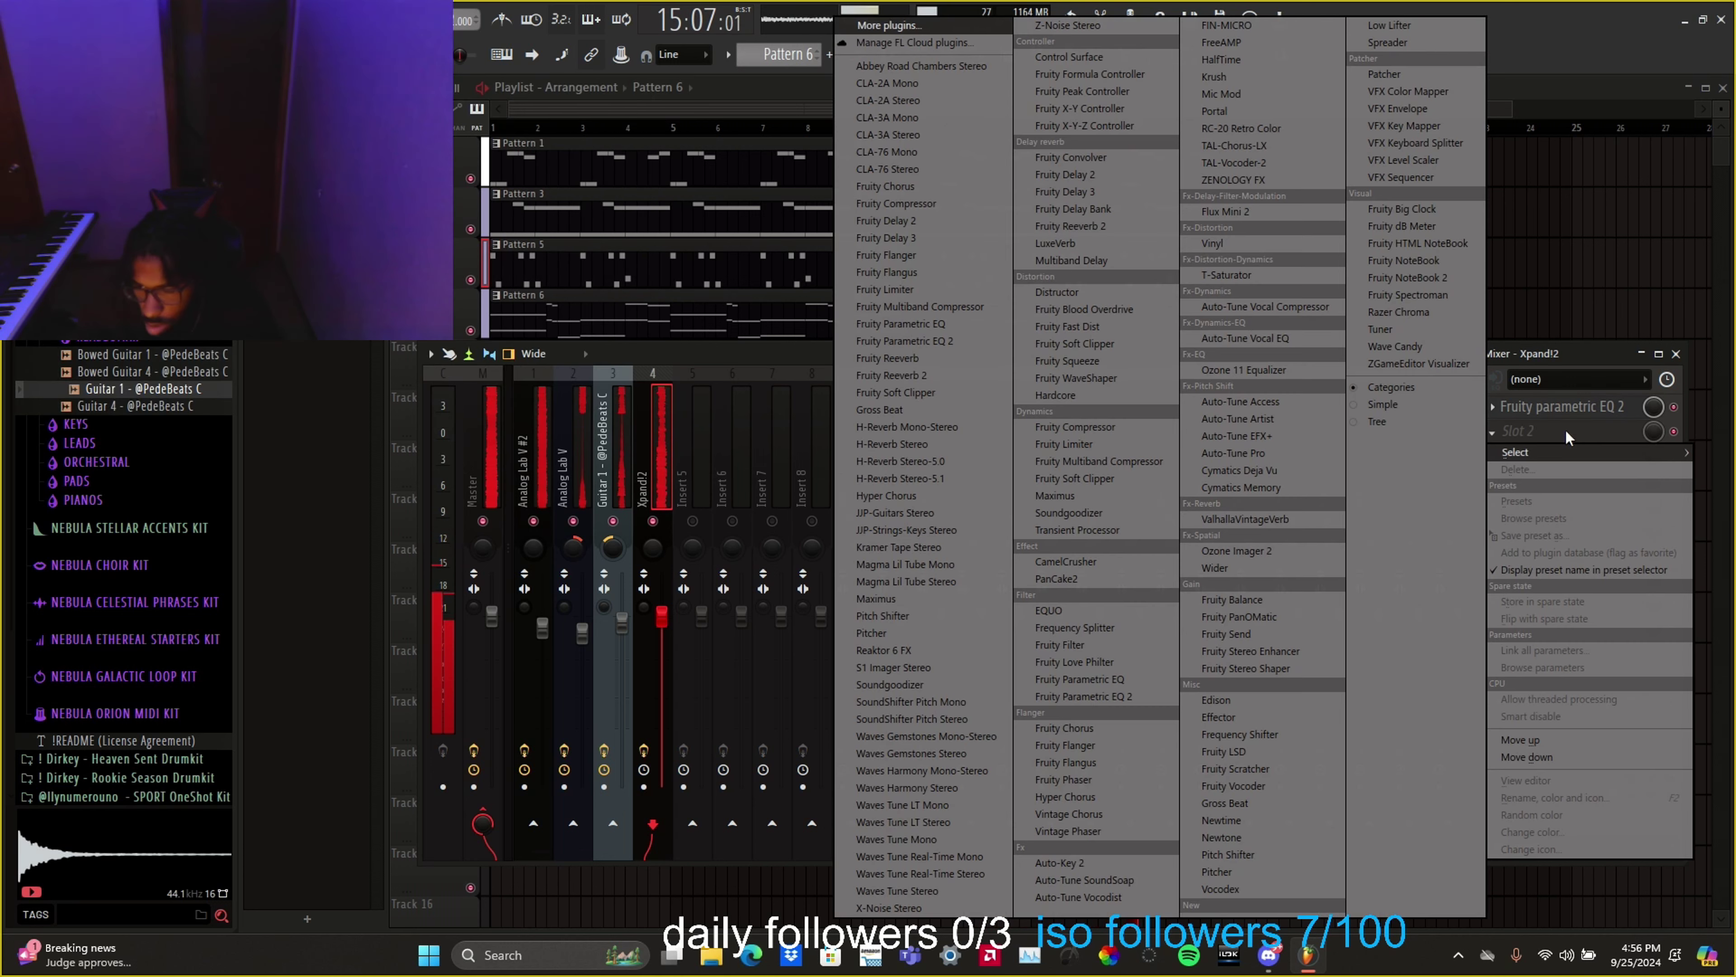
left_click(1140, 692)
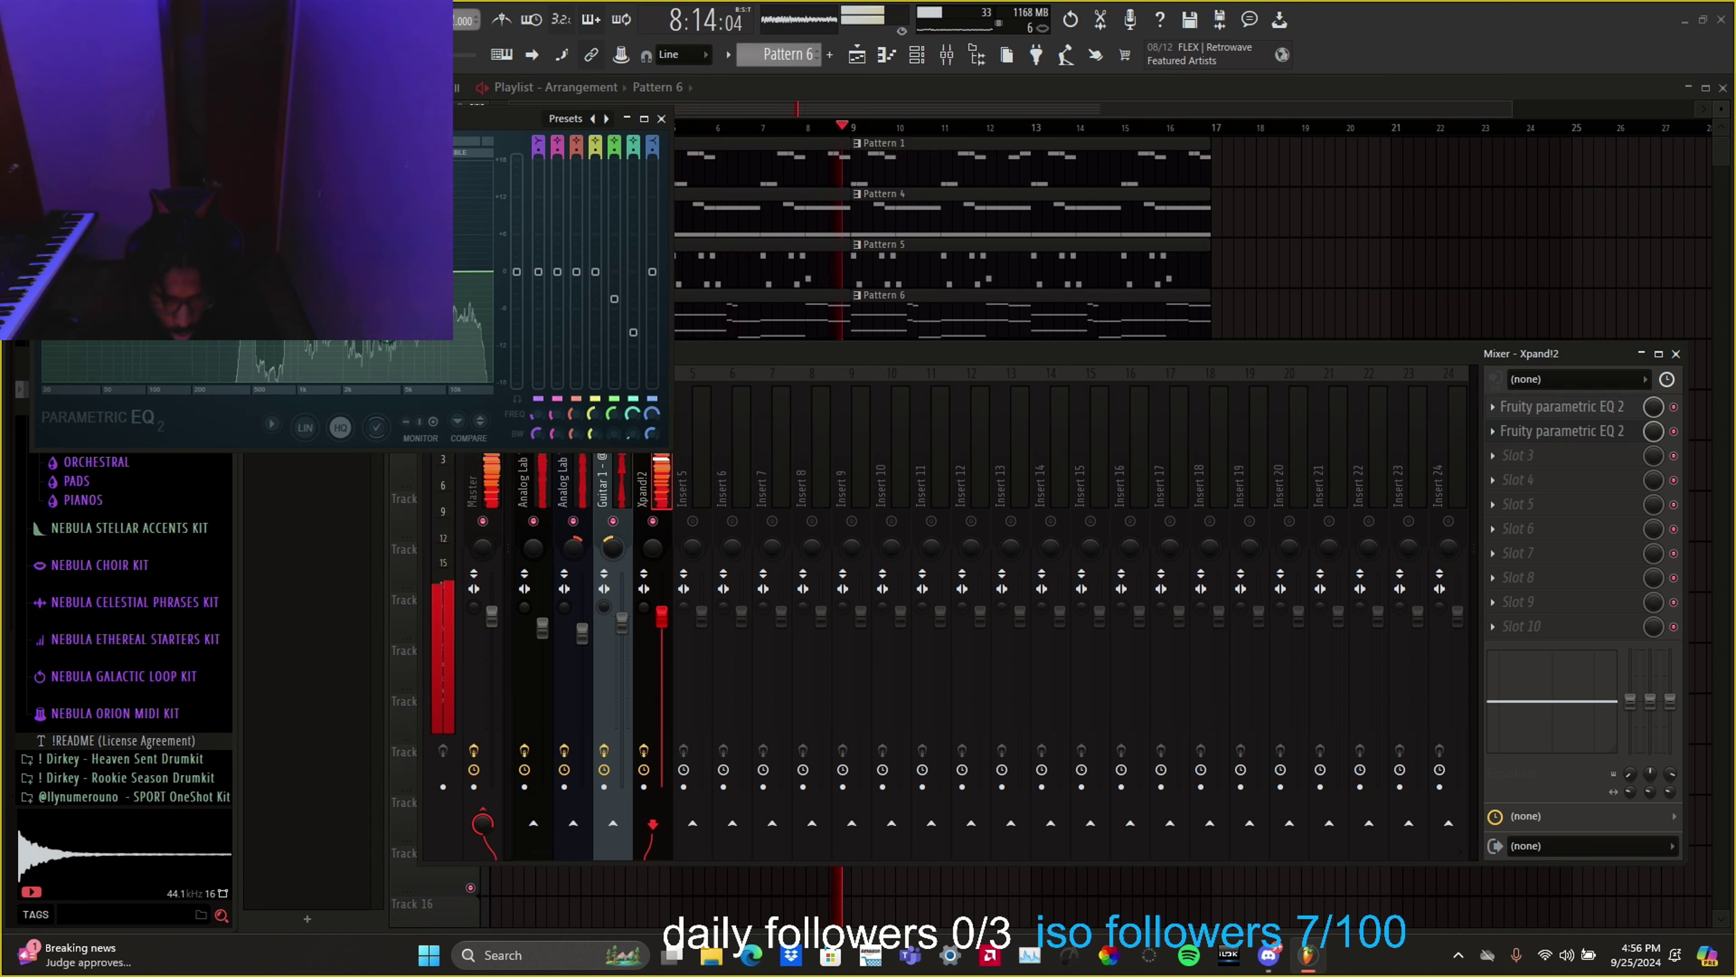
left_click(324, 343)
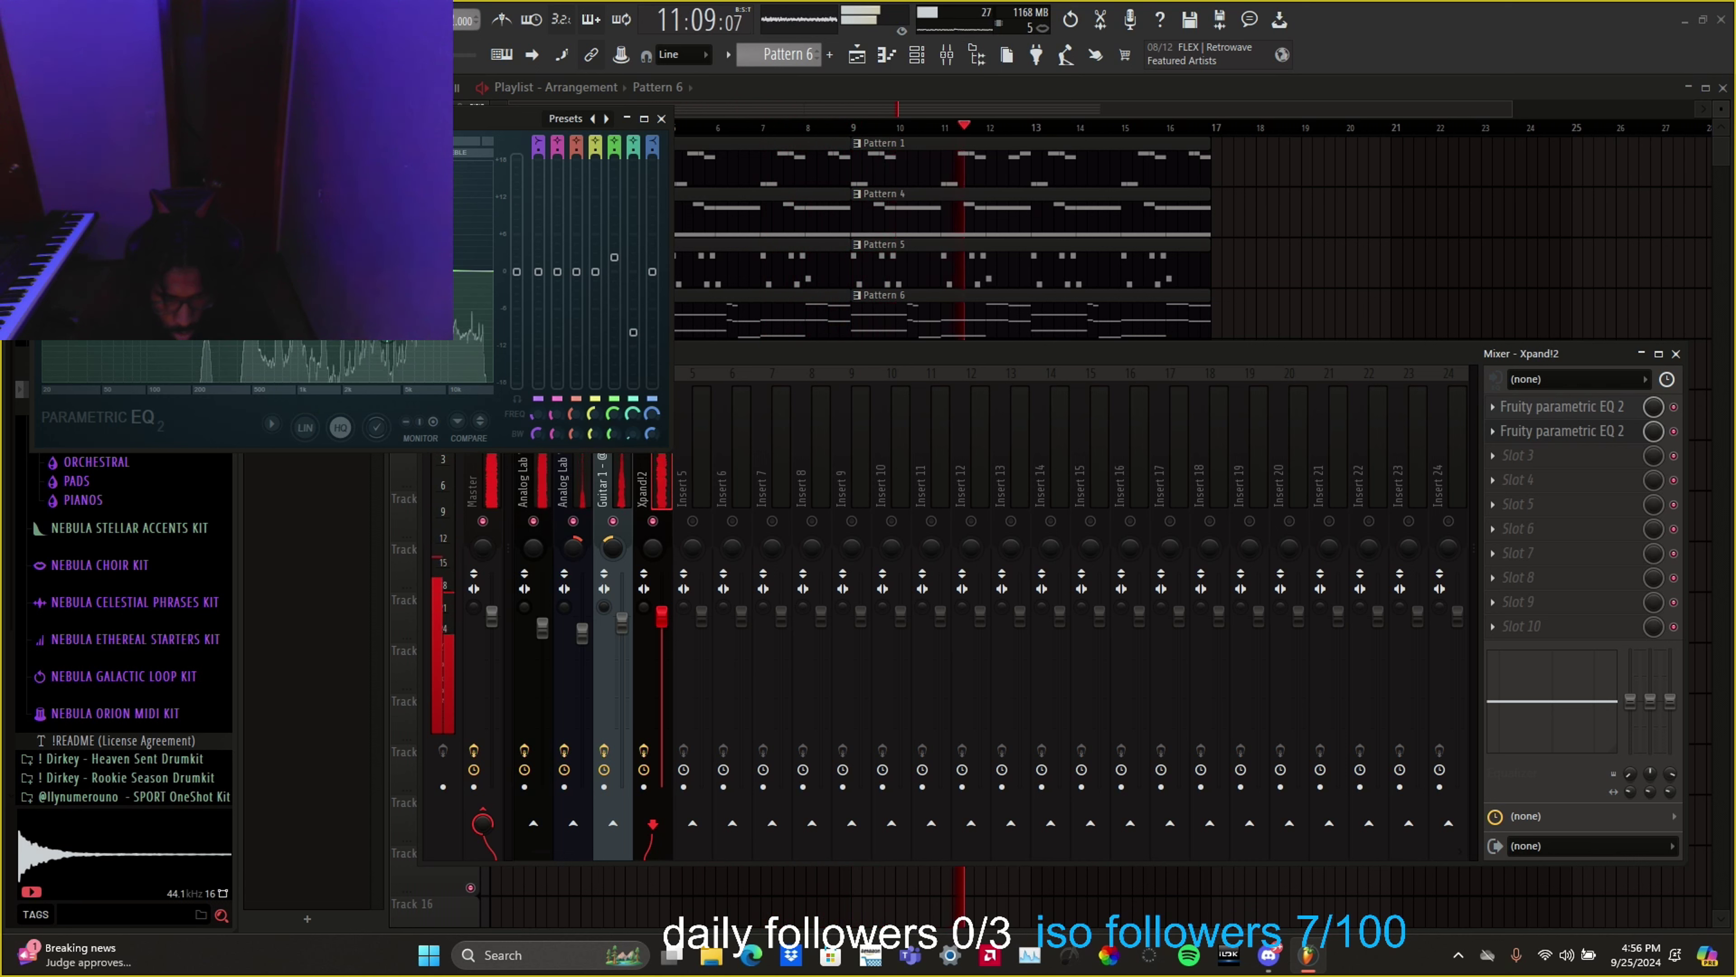
left_click_drag(300, 252, 301, 158)
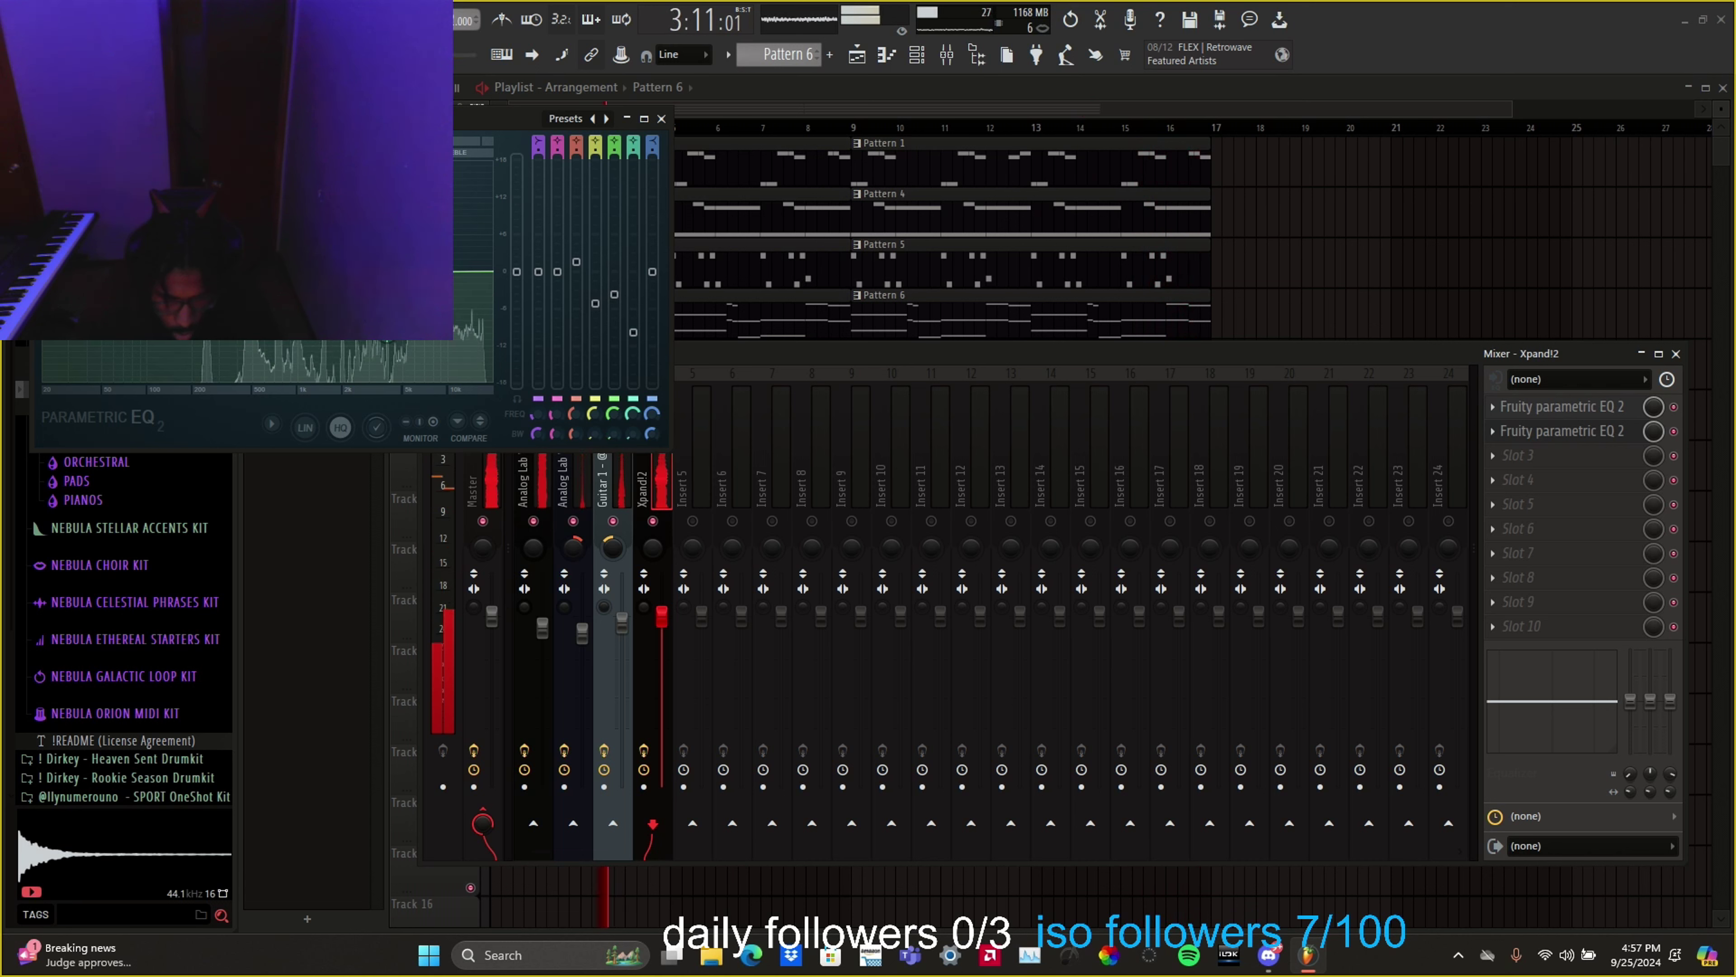
left_click(662, 119)
left_click(1562, 407)
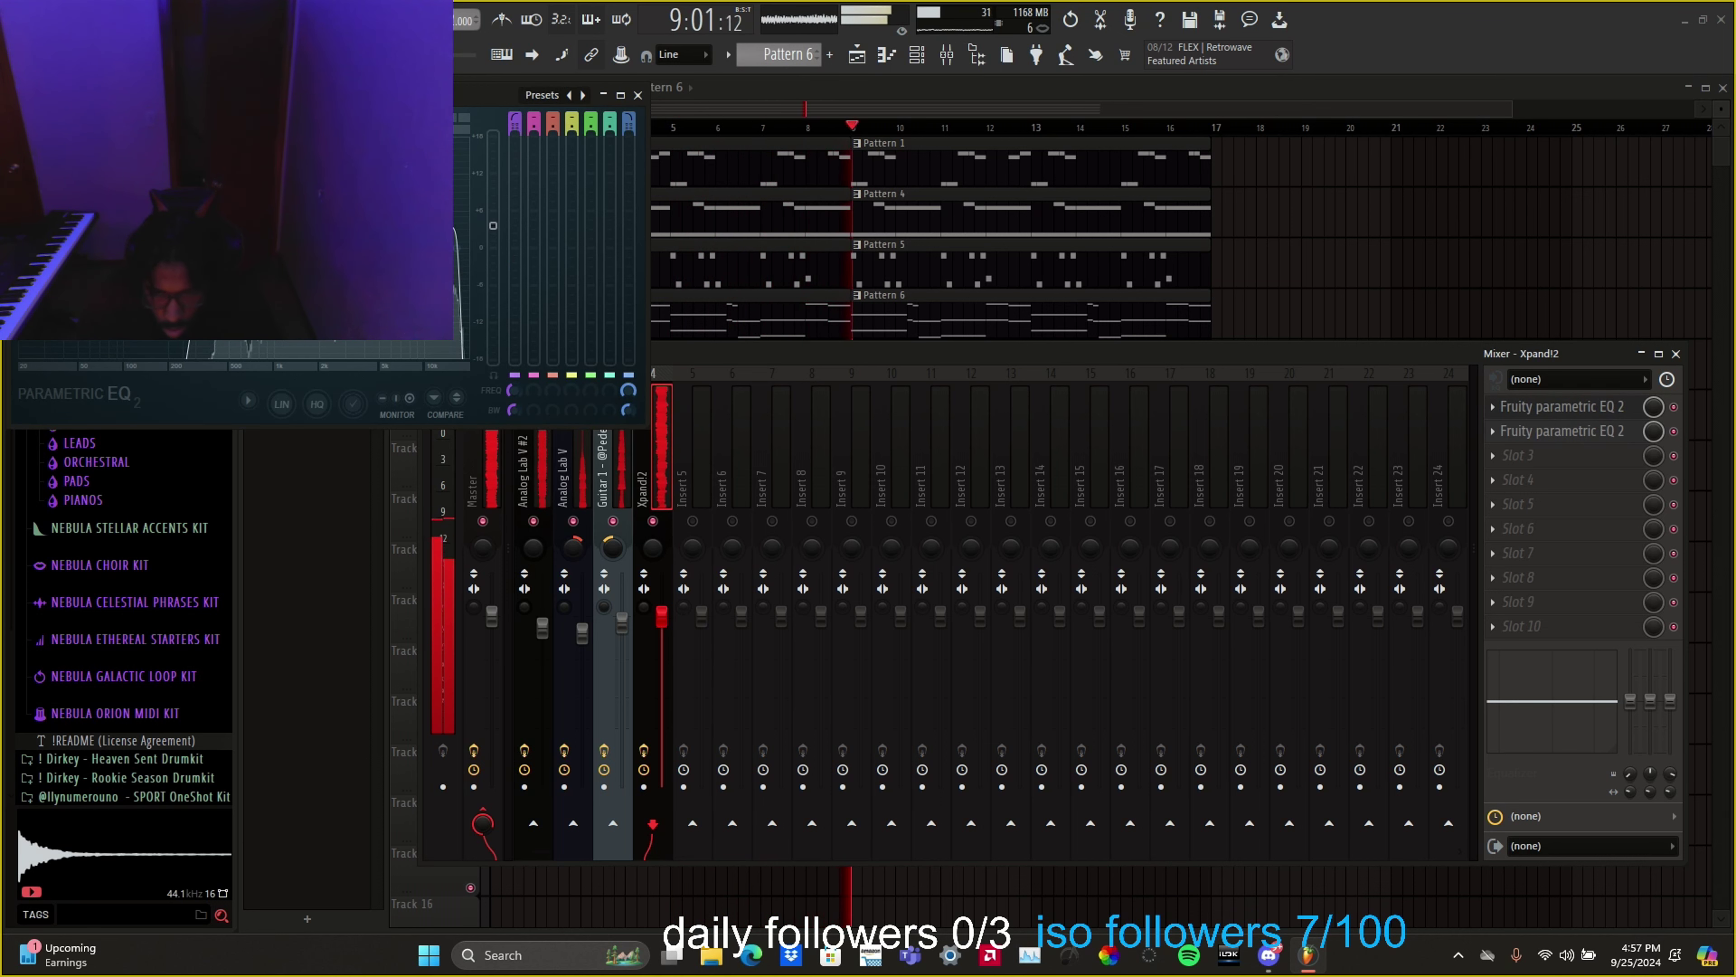
left_click(1562, 406)
Step: Try Fruity Chorus in the third effect slot of the Xpand!2 track
left_click(1532, 459)
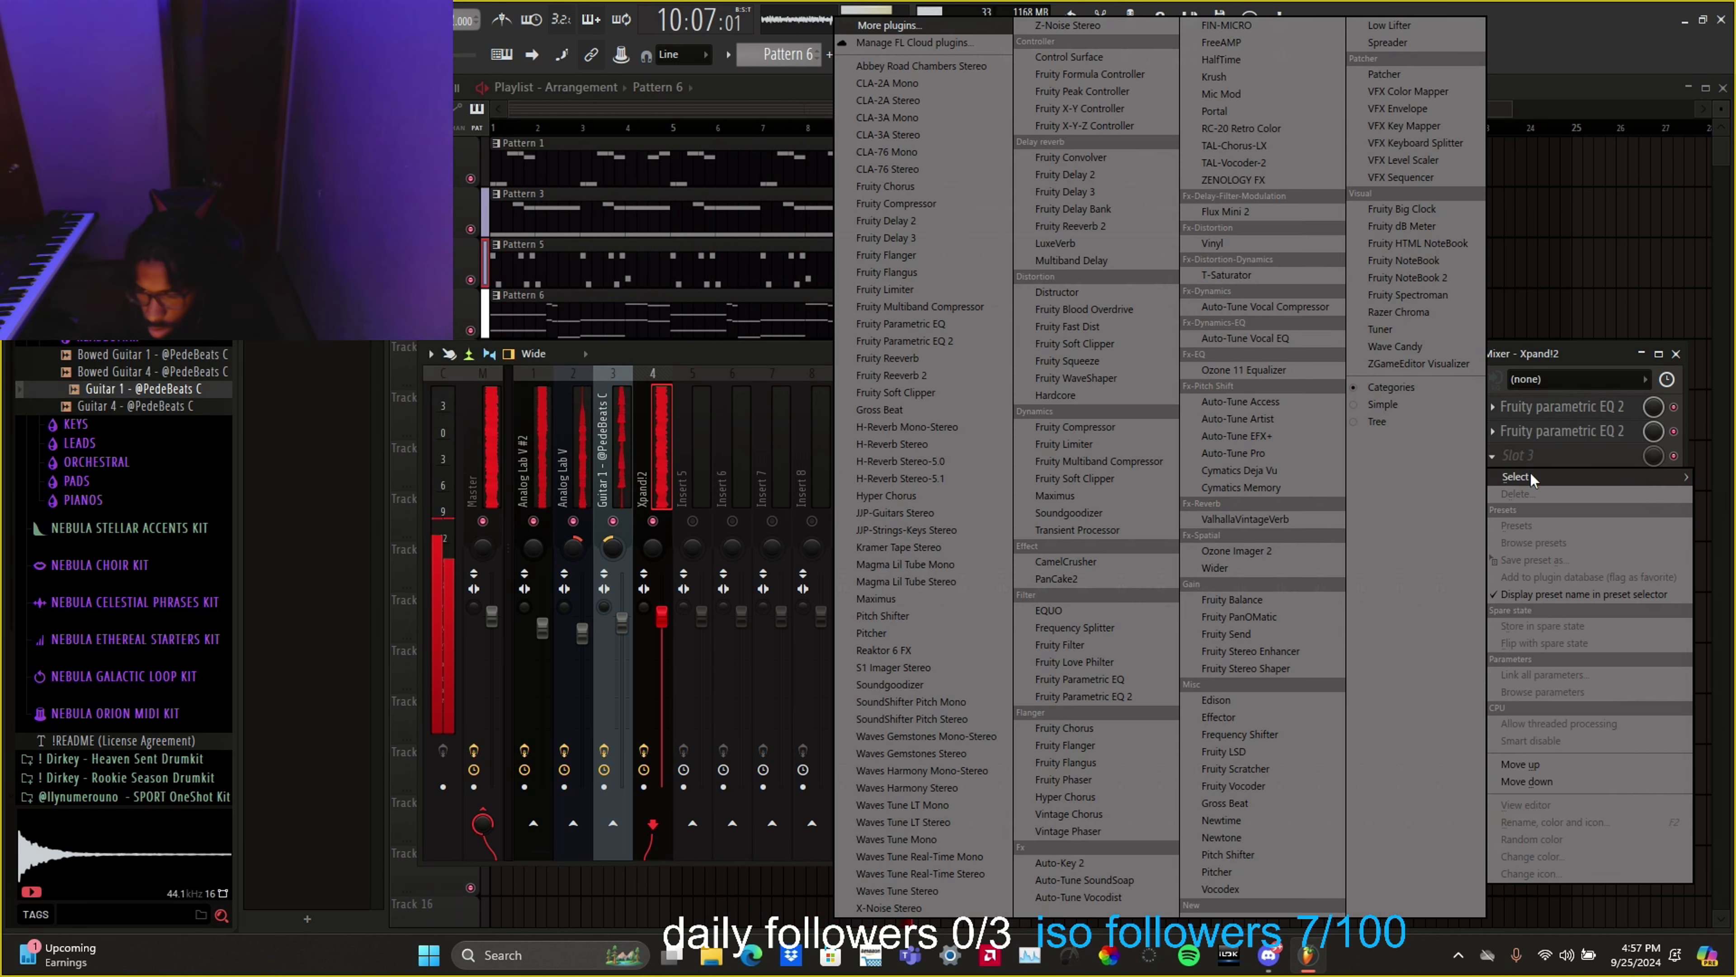
left_click(1130, 727)
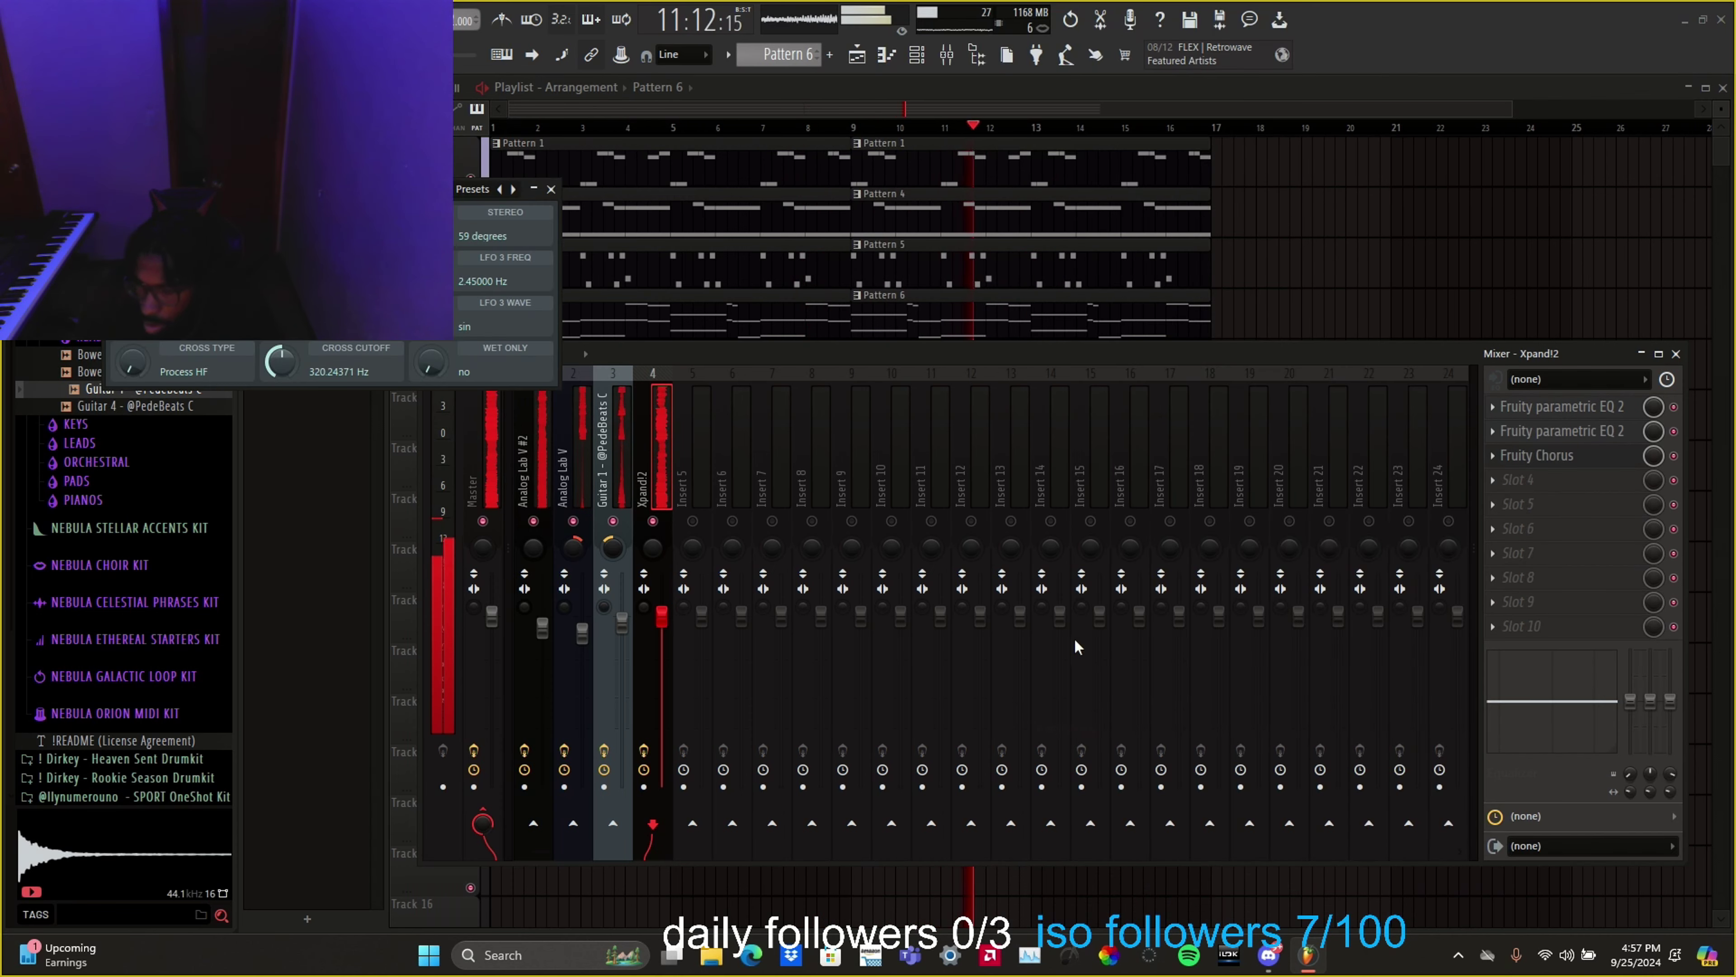
left_click(551, 189)
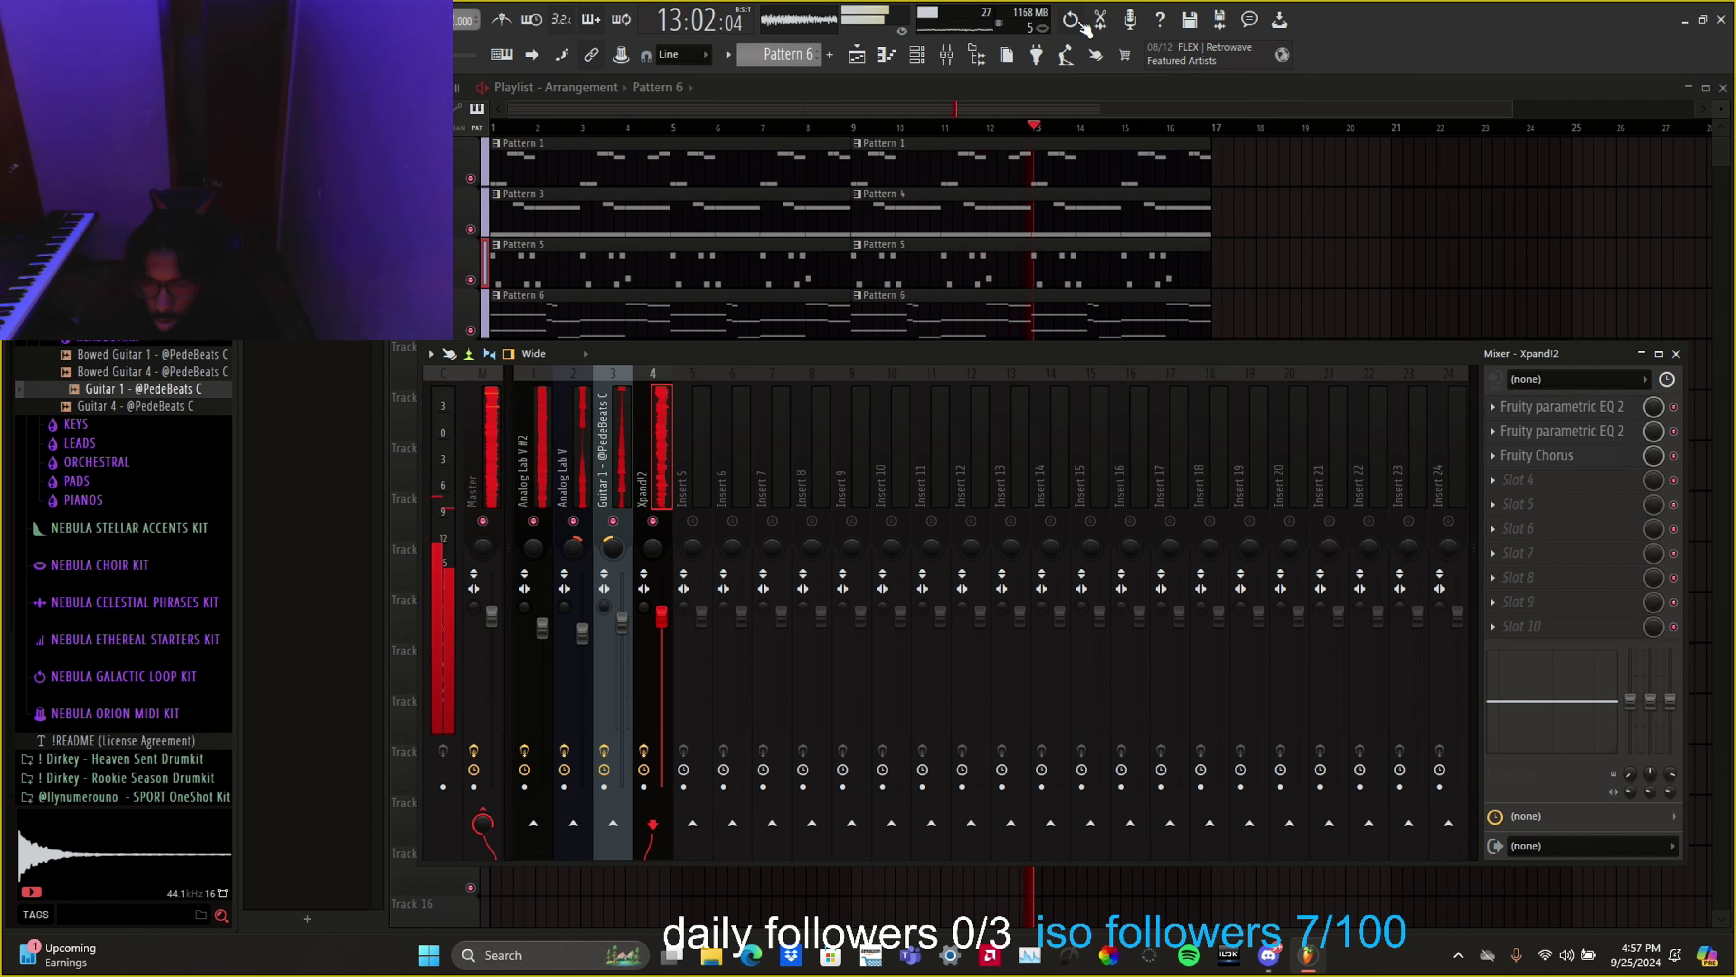
key("ctrl+z")
Step: Add Fruity Delay 3 to the third effect slot of the Xpand!2 track
left_click(1560, 451)
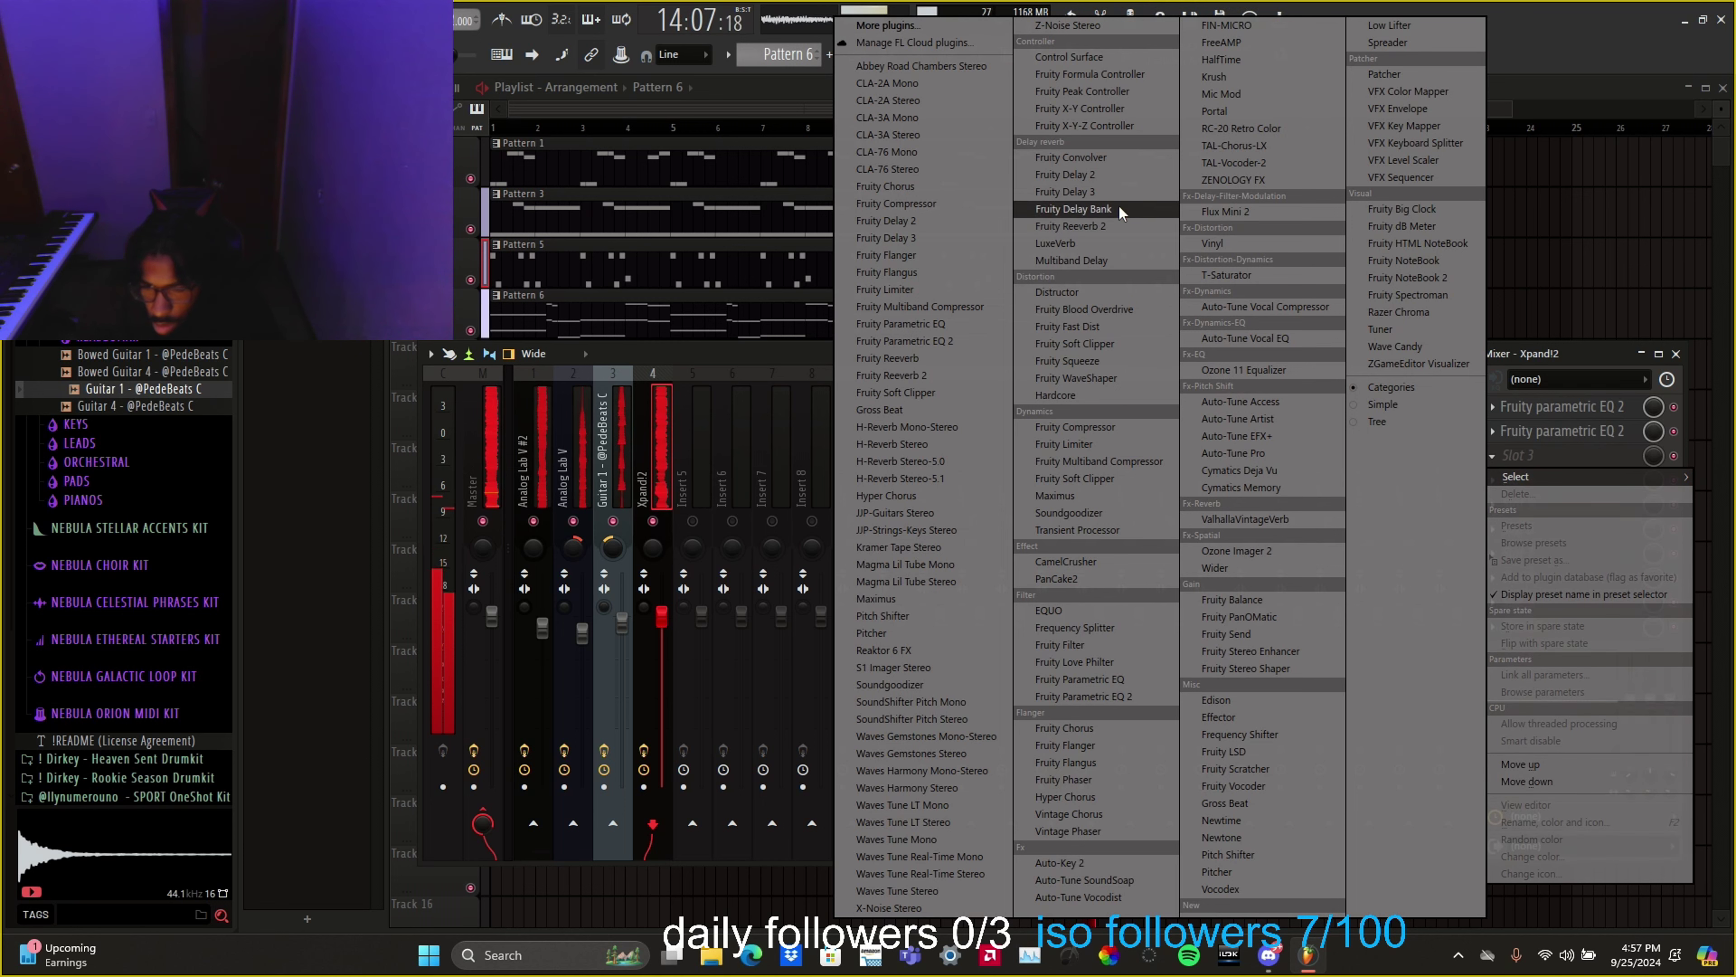
left_click(1121, 193)
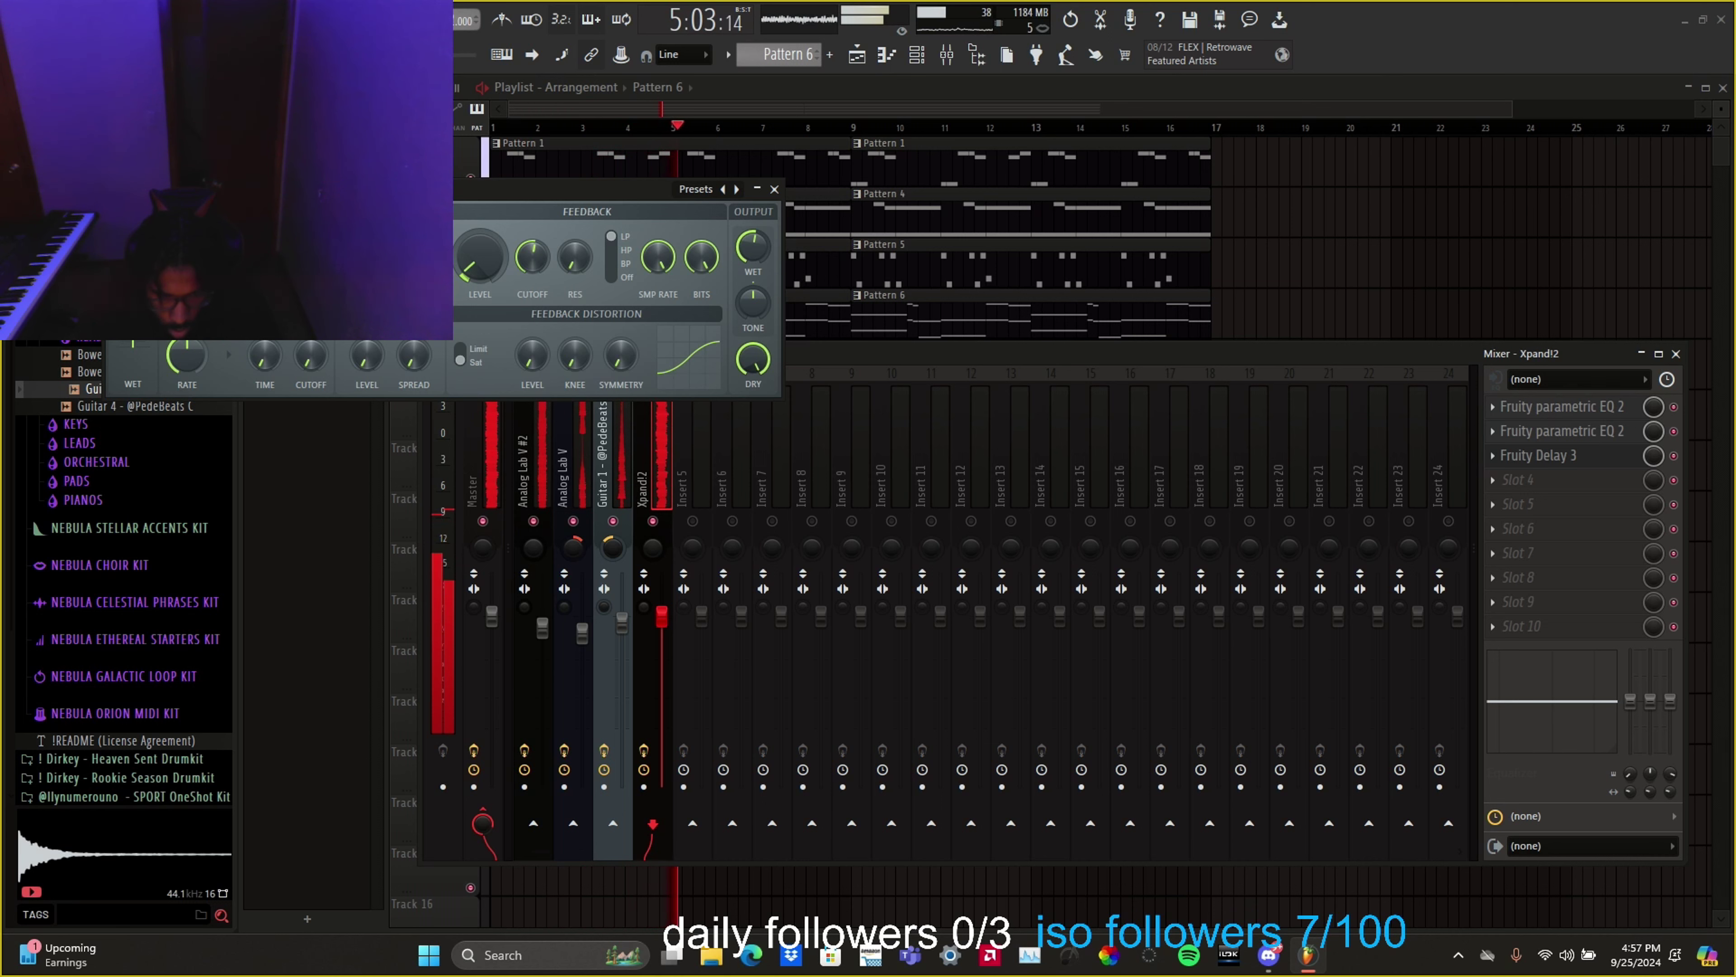
left_click(774, 189)
Step: Add ValhallaVintageVerb to the Xpand!2 track with mix about 26%, predelay 8.17 ms, decay 2.72 s and low cut 500 Hz
left_click(1565, 482)
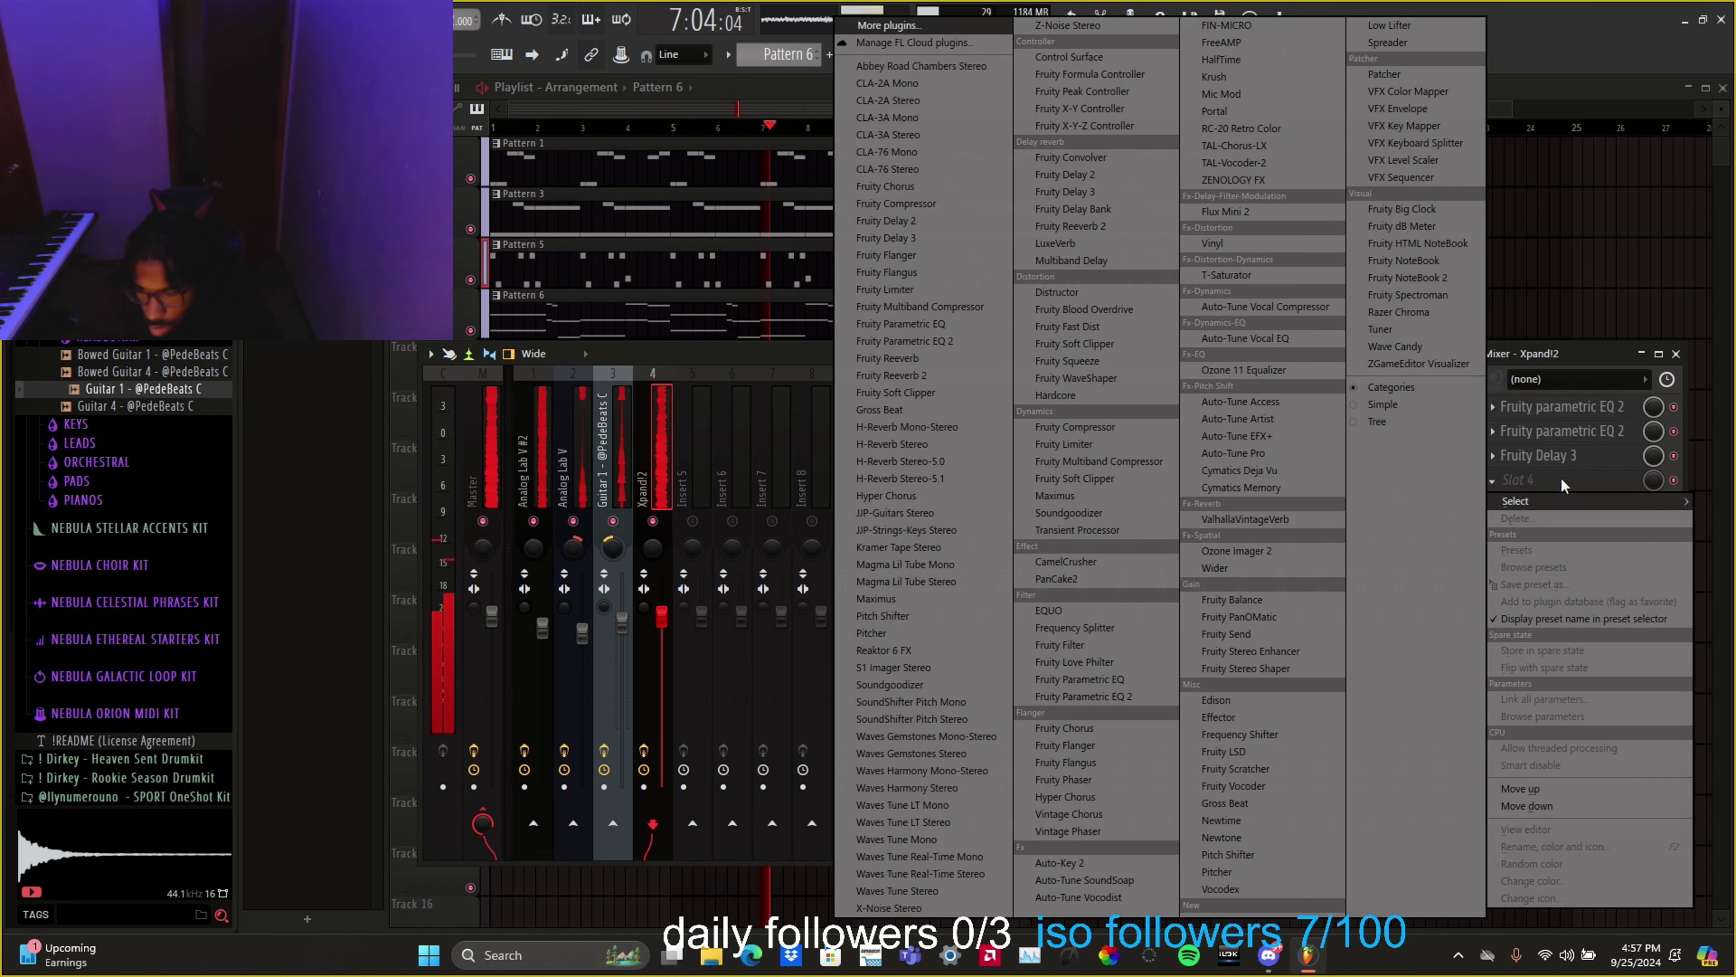
left_click(1240, 520)
left_click_drag(188, 363, 195, 411)
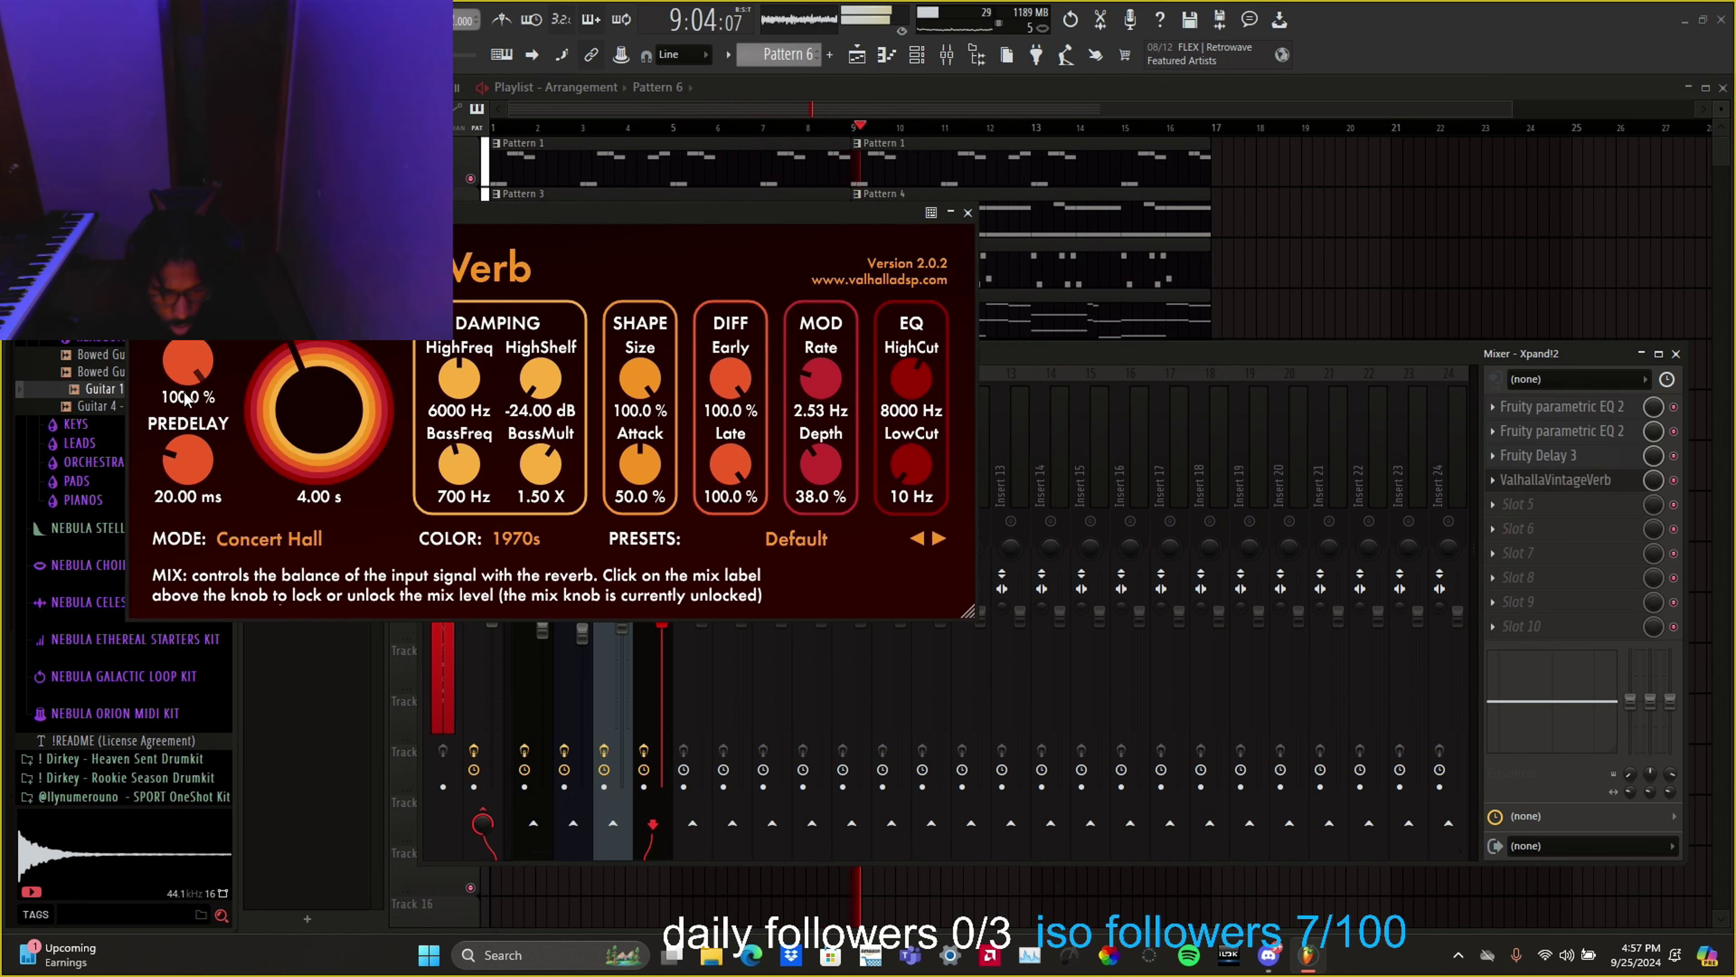
left_click_drag(229, 516, 228, 522)
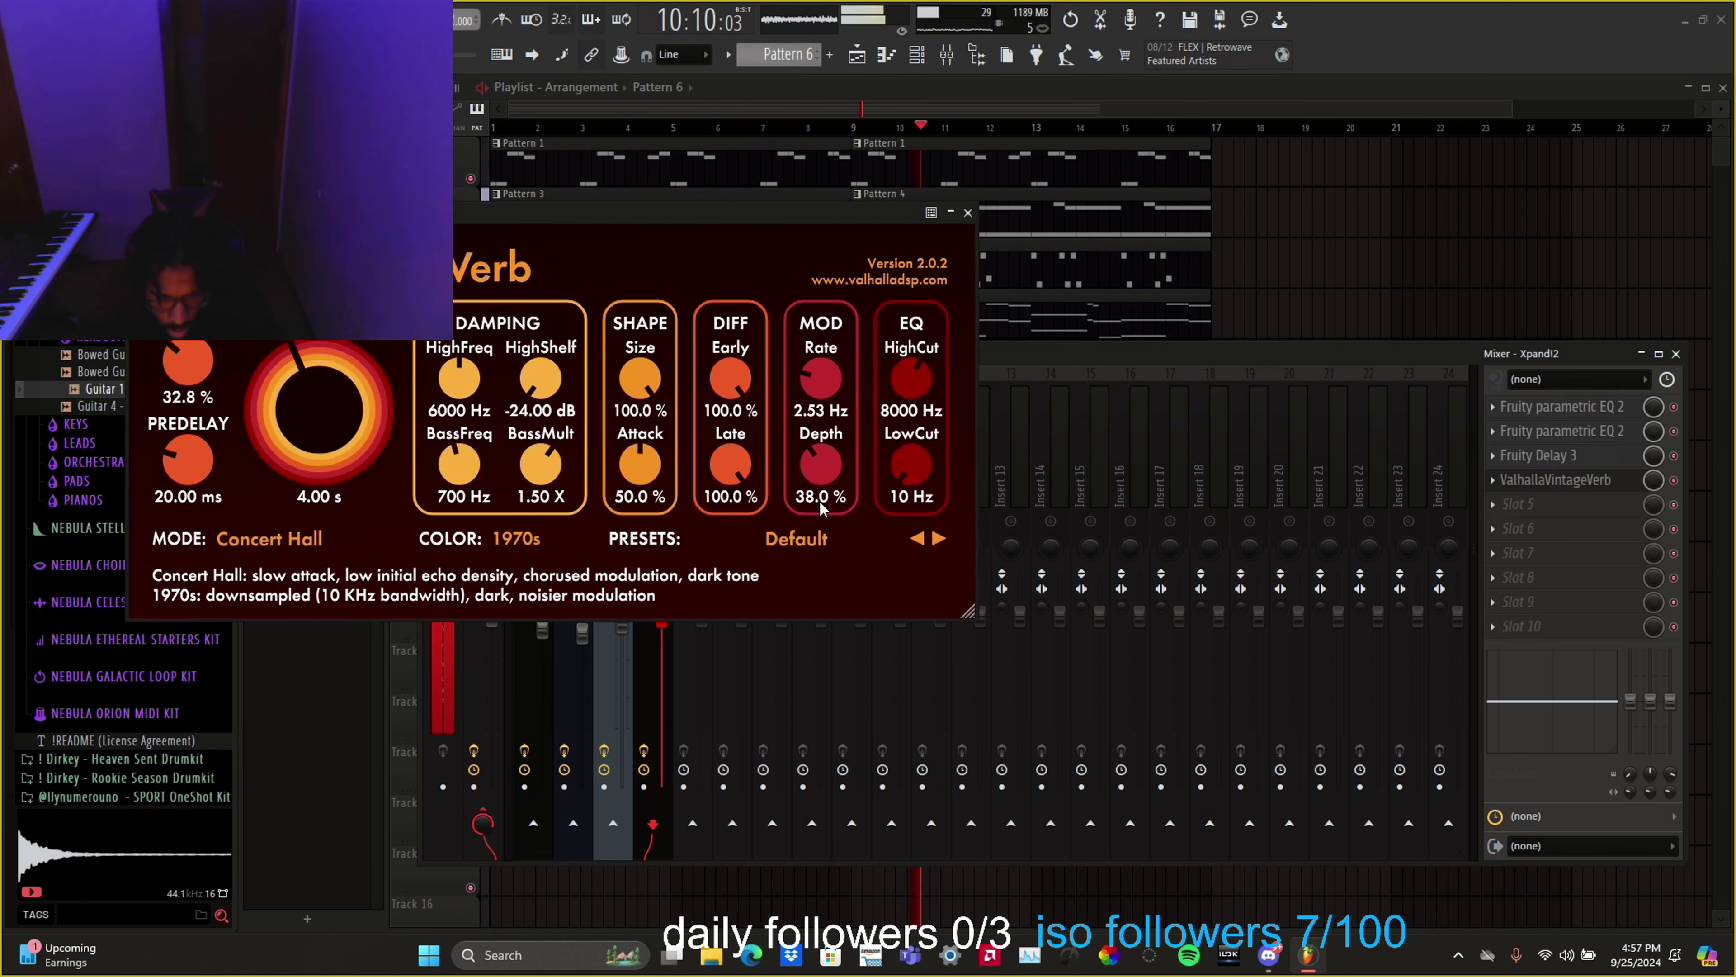
left_click_drag(911, 466, 919, 407)
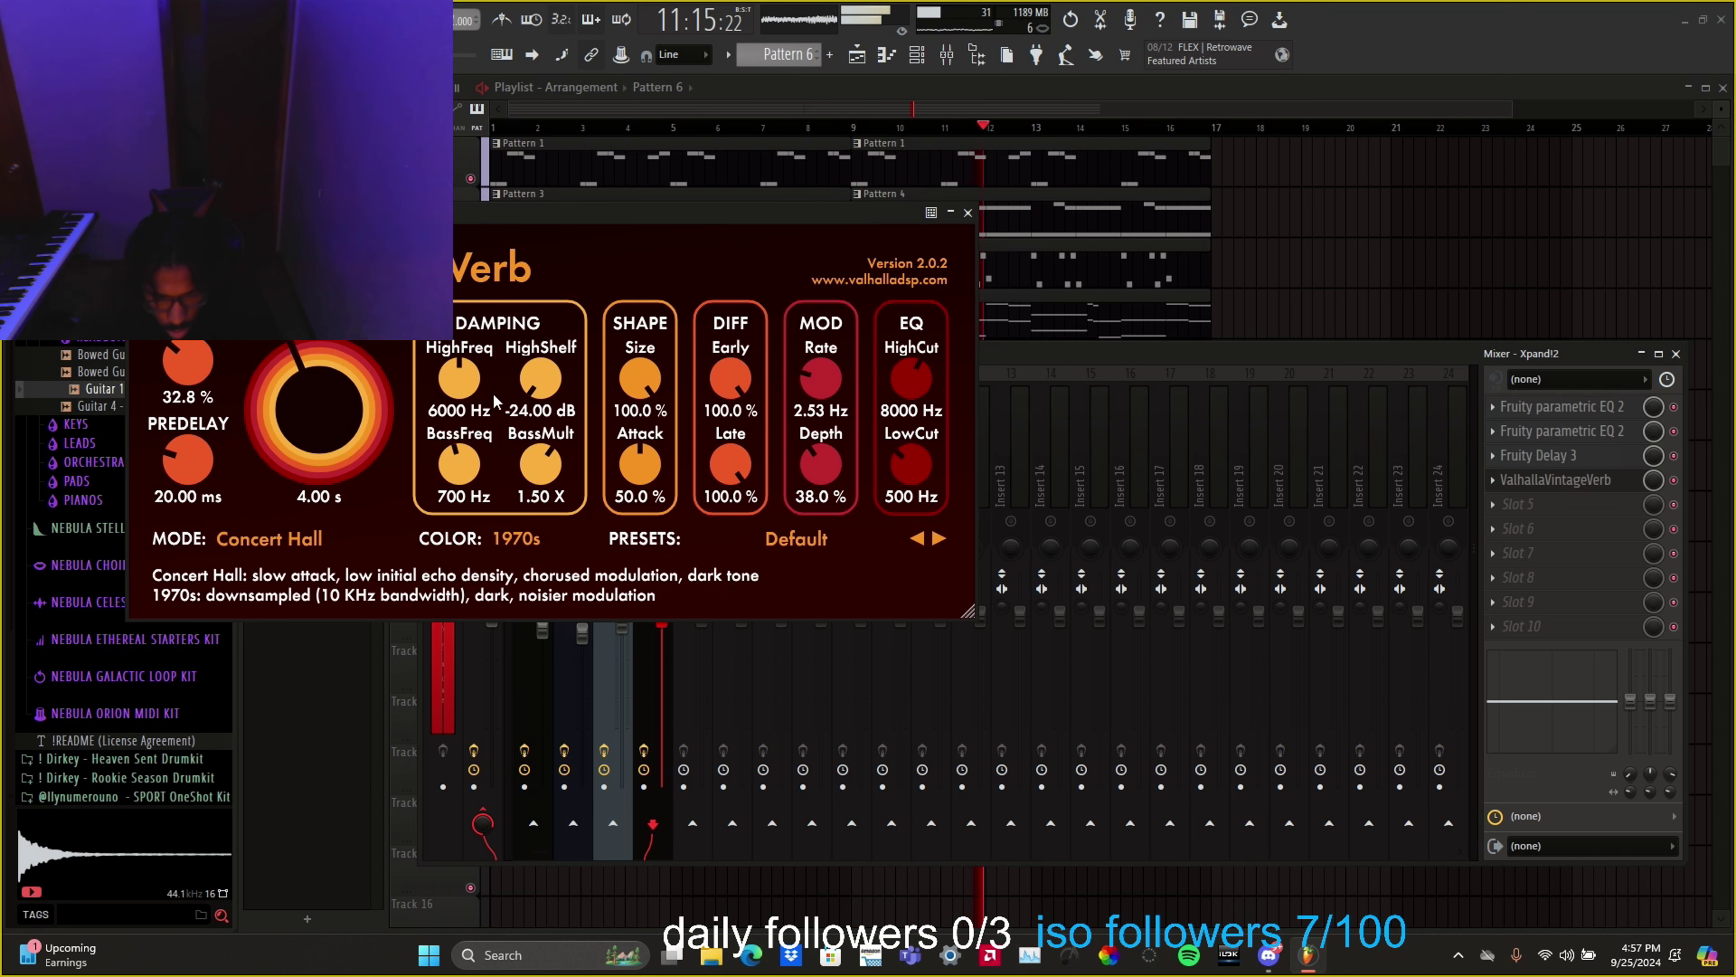
left_click_drag(192, 465, 192, 482)
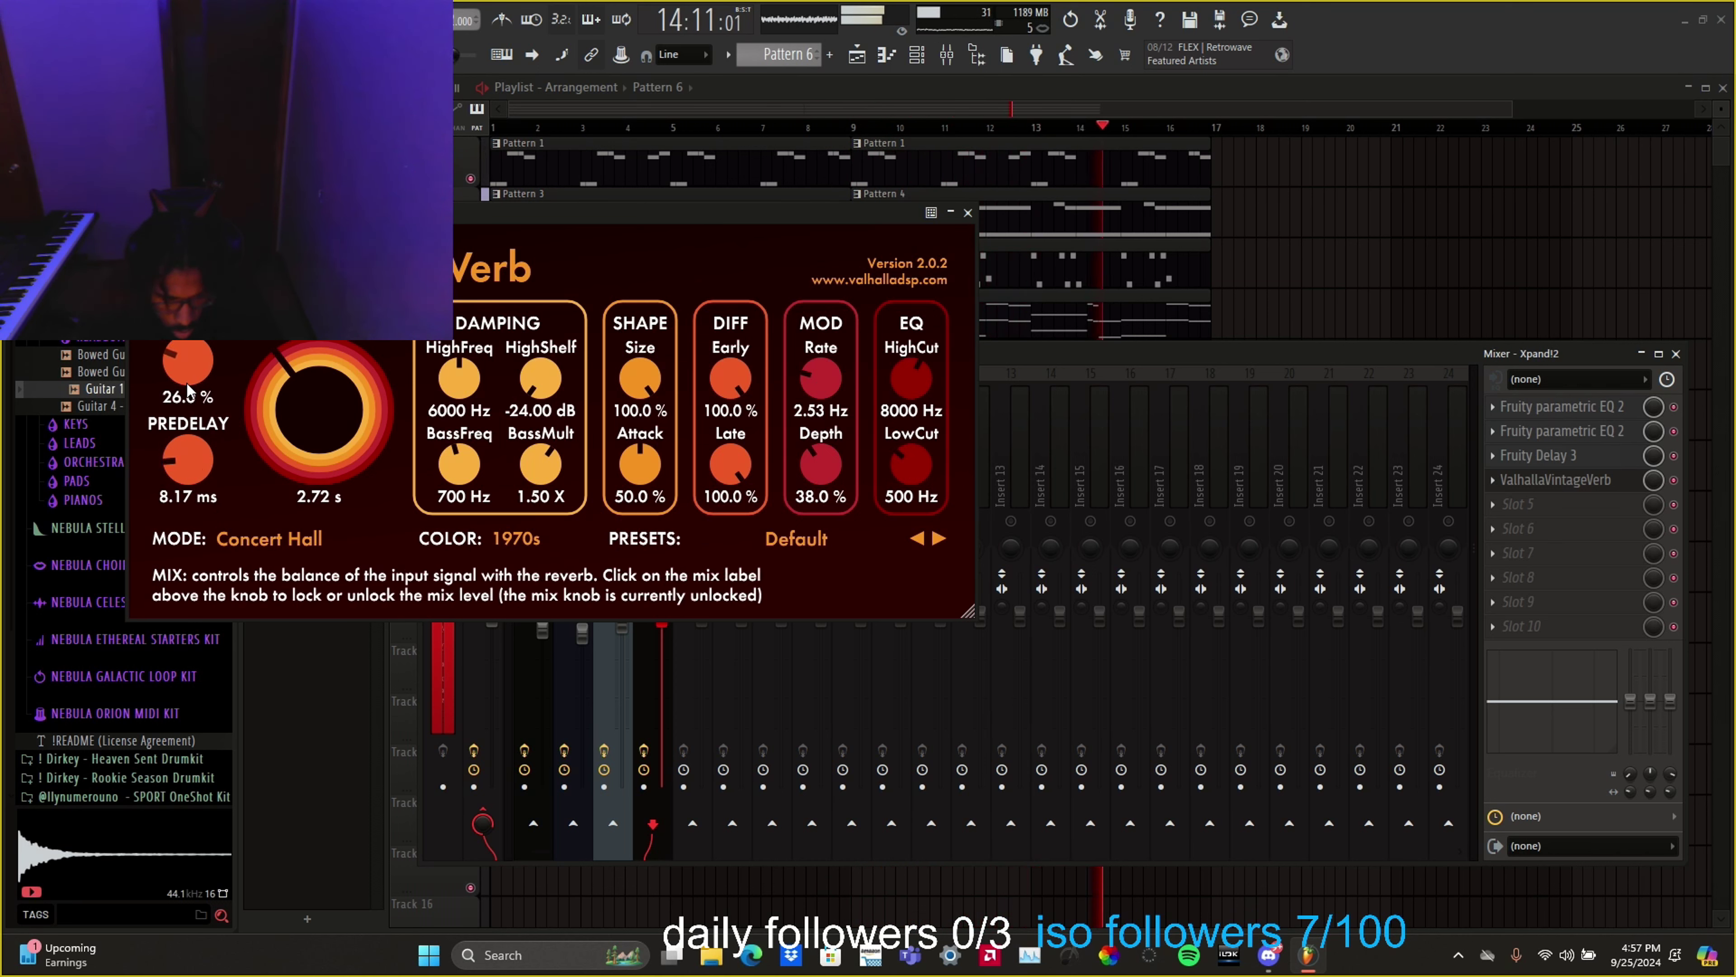
left_click(967, 213)
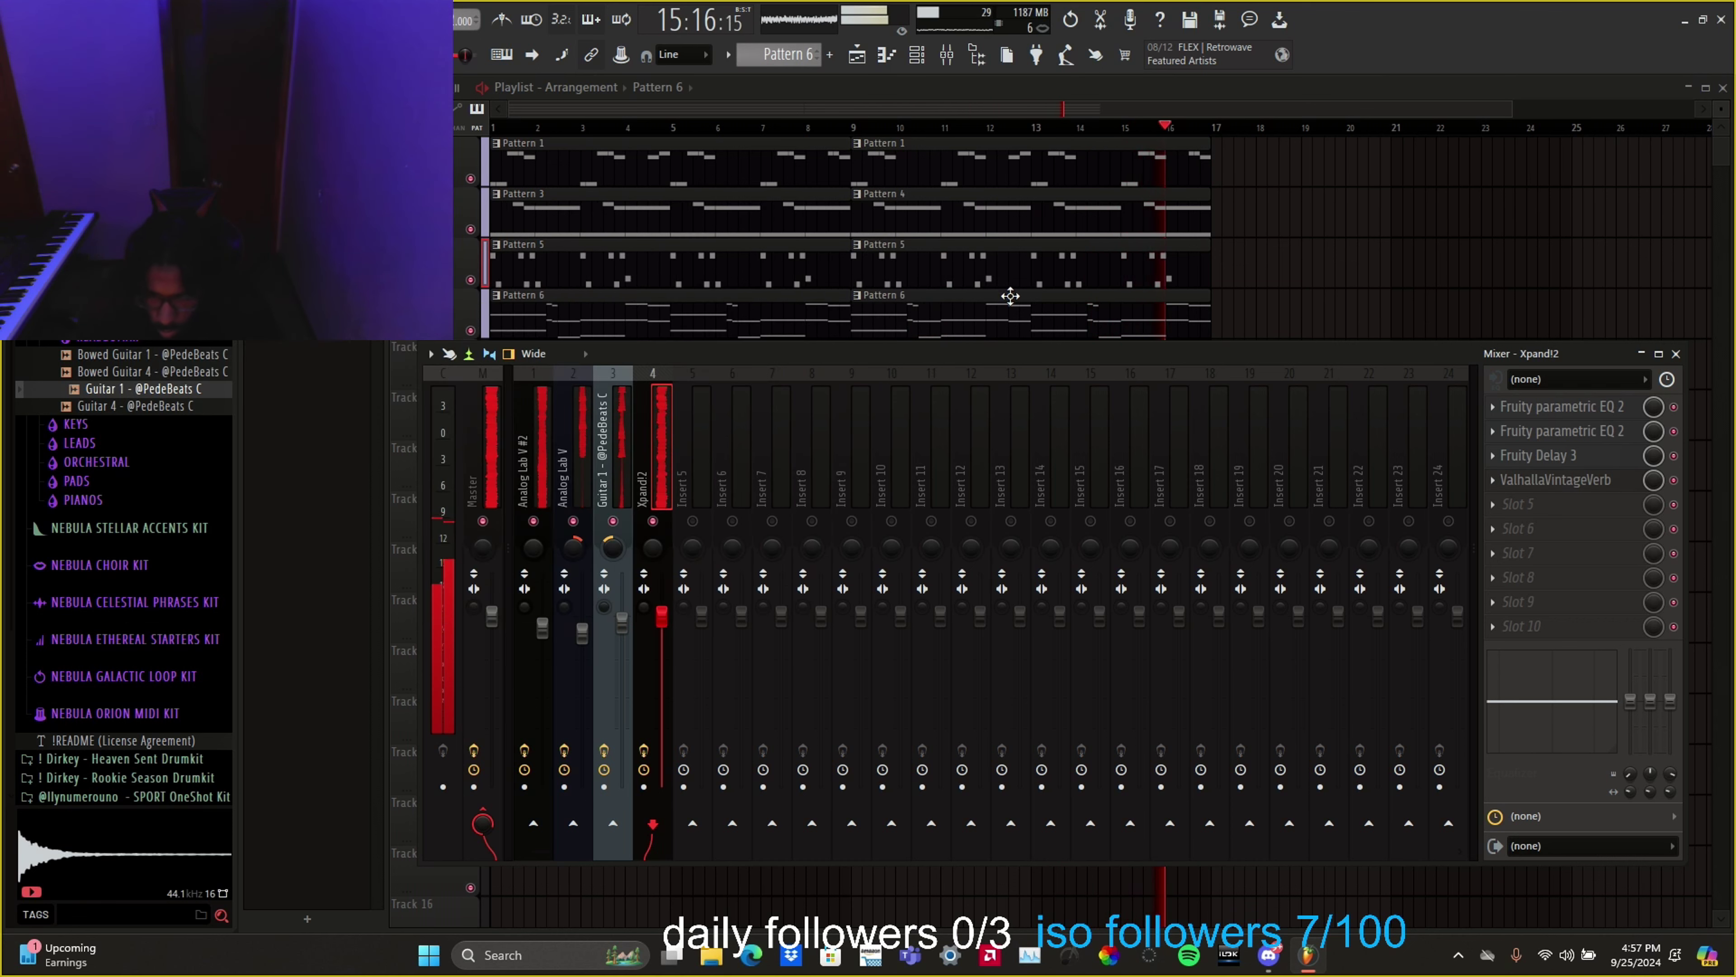